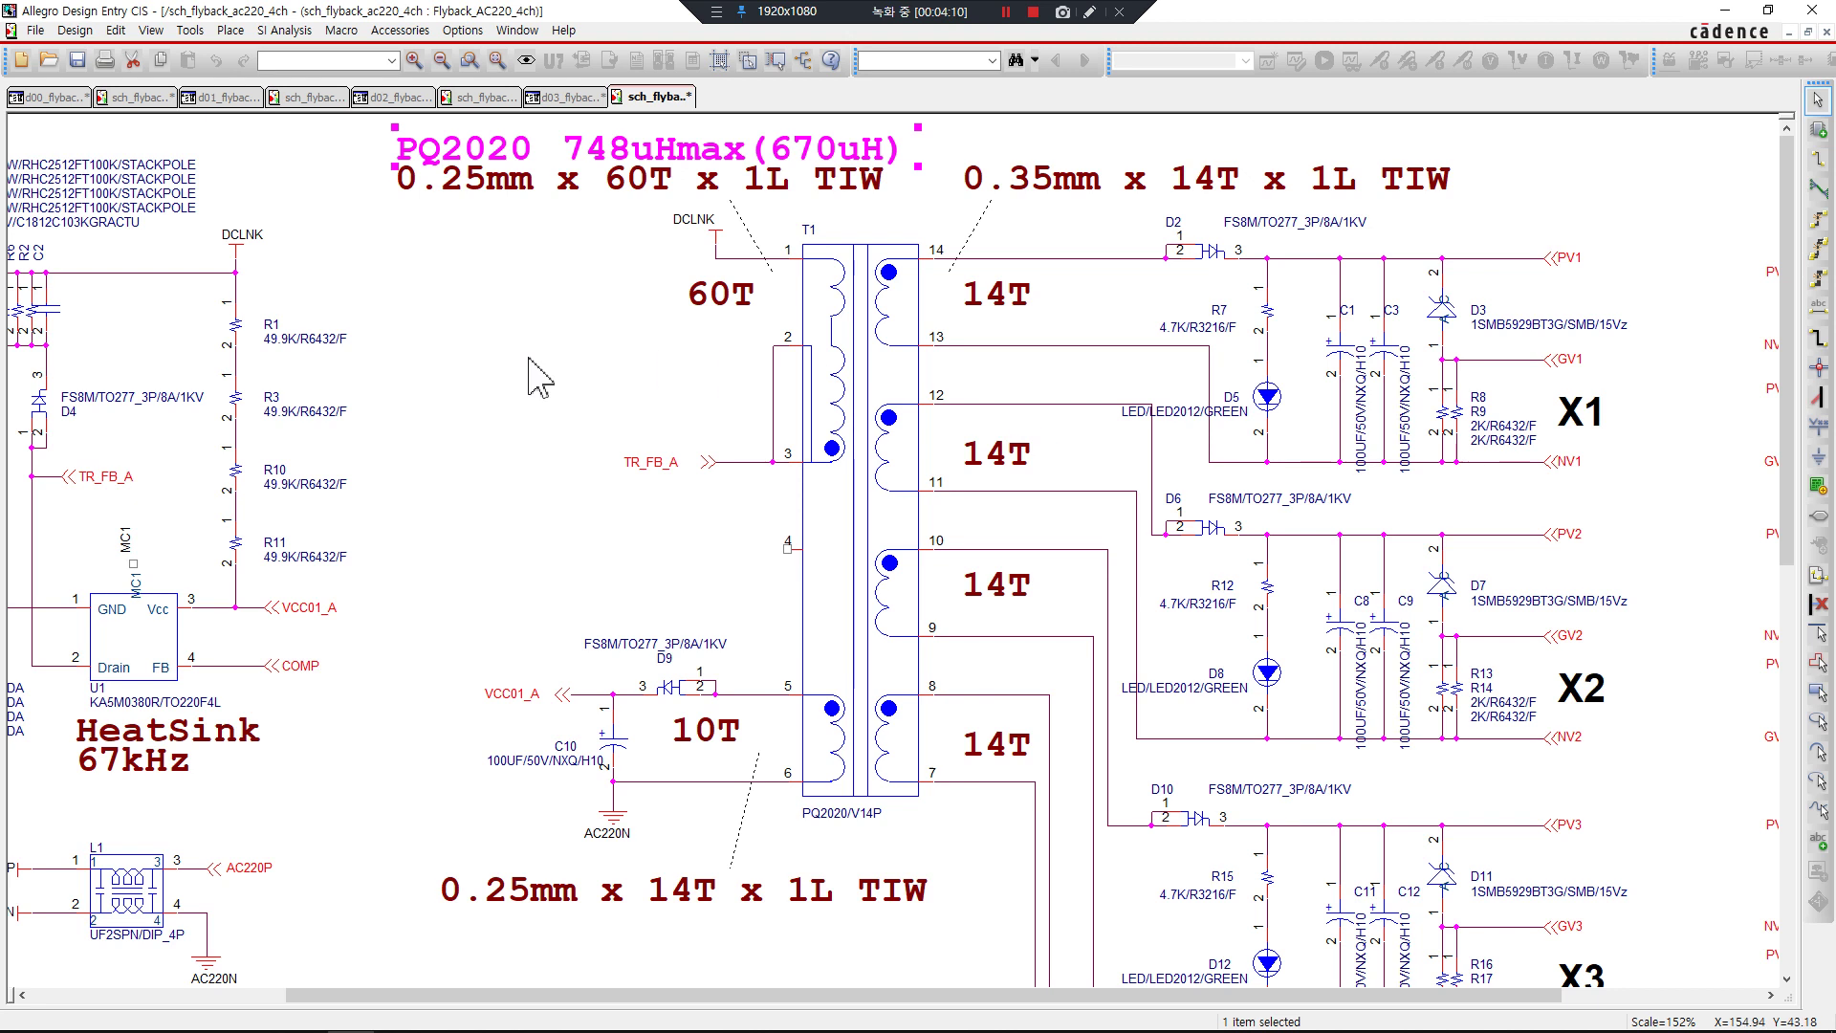
Save the Flyback_AC220_4ch schematic and inspect its AC input and primary-side circuit.
click(80, 59)
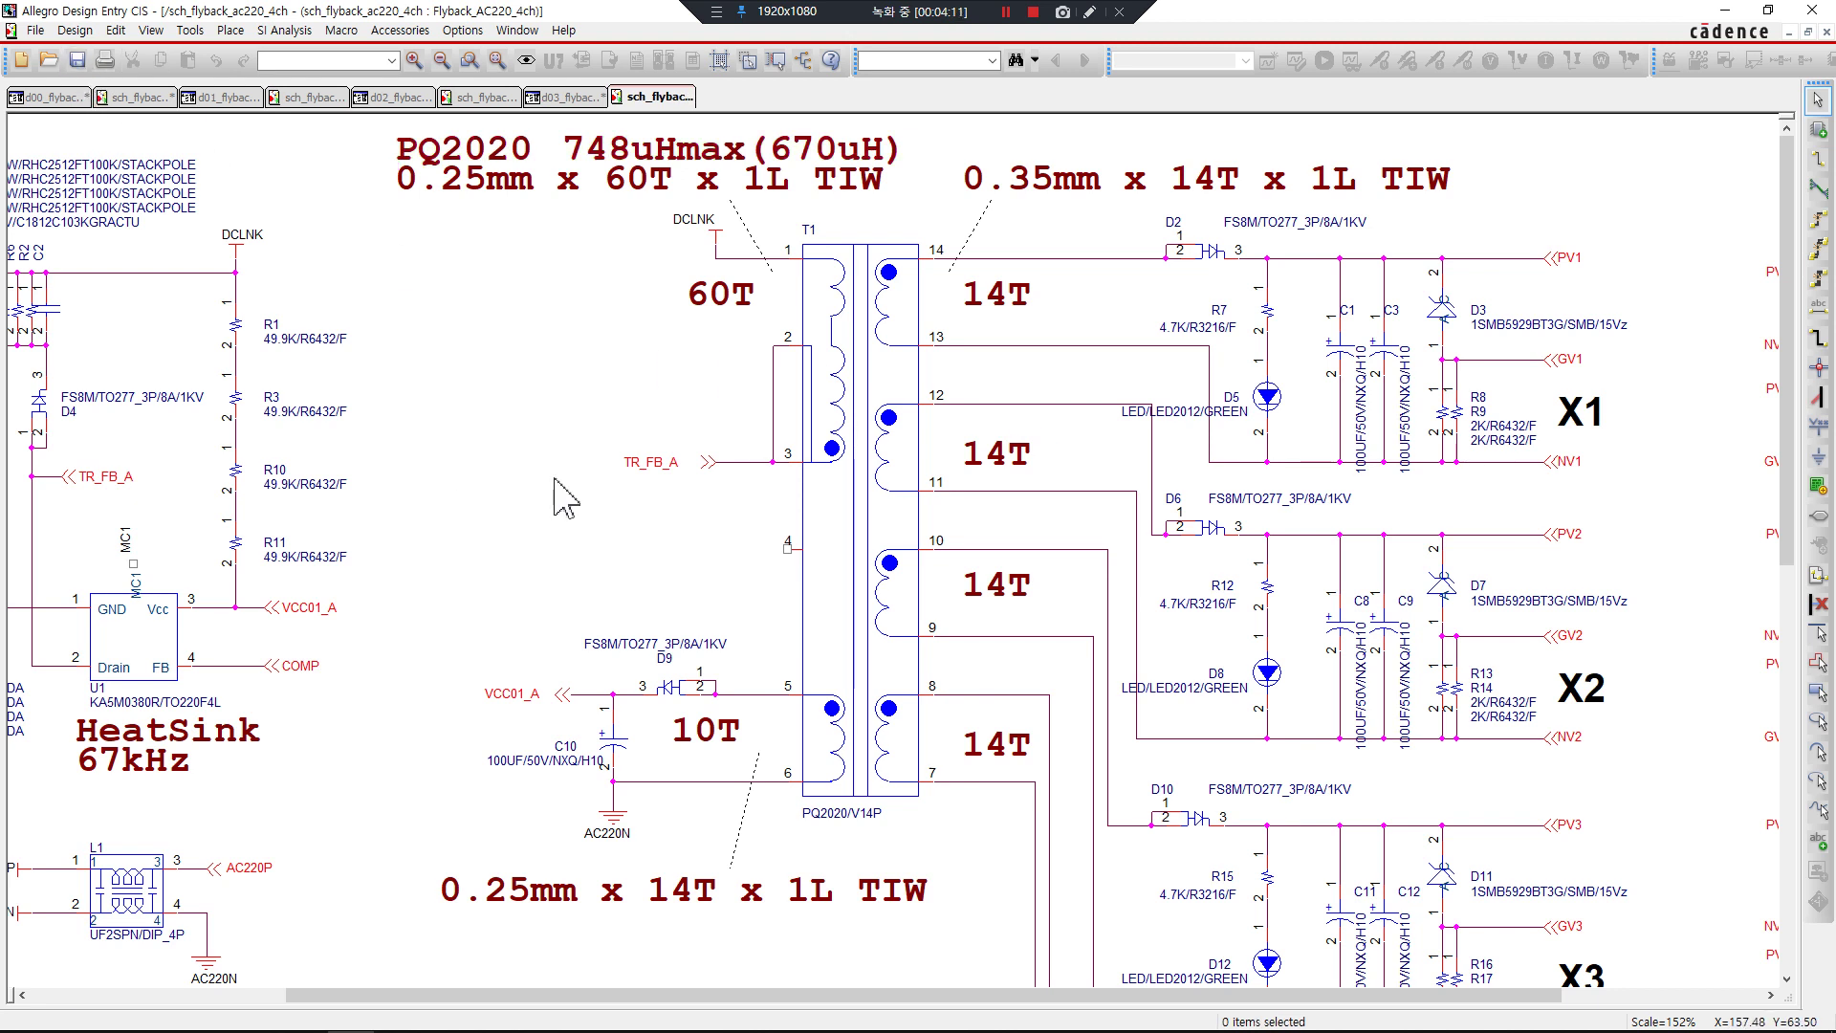
scroll(765, 387, down, 1)
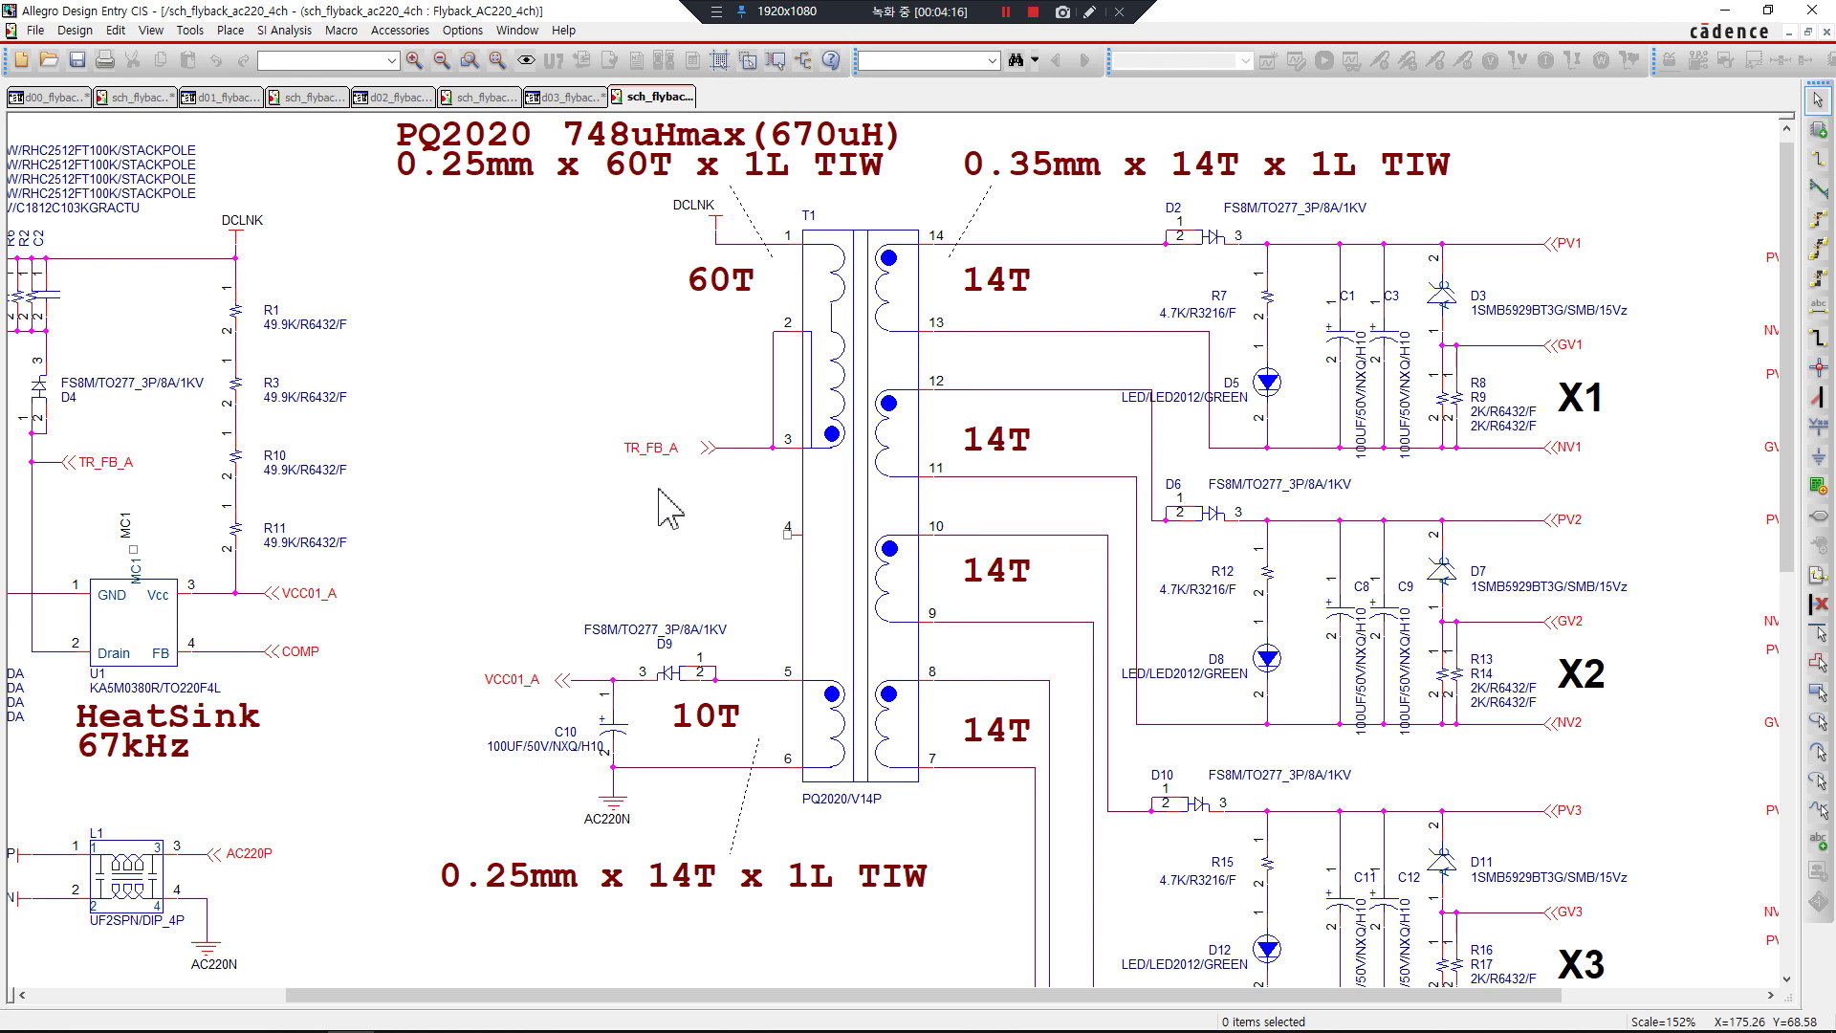
middle_click(598, 407)
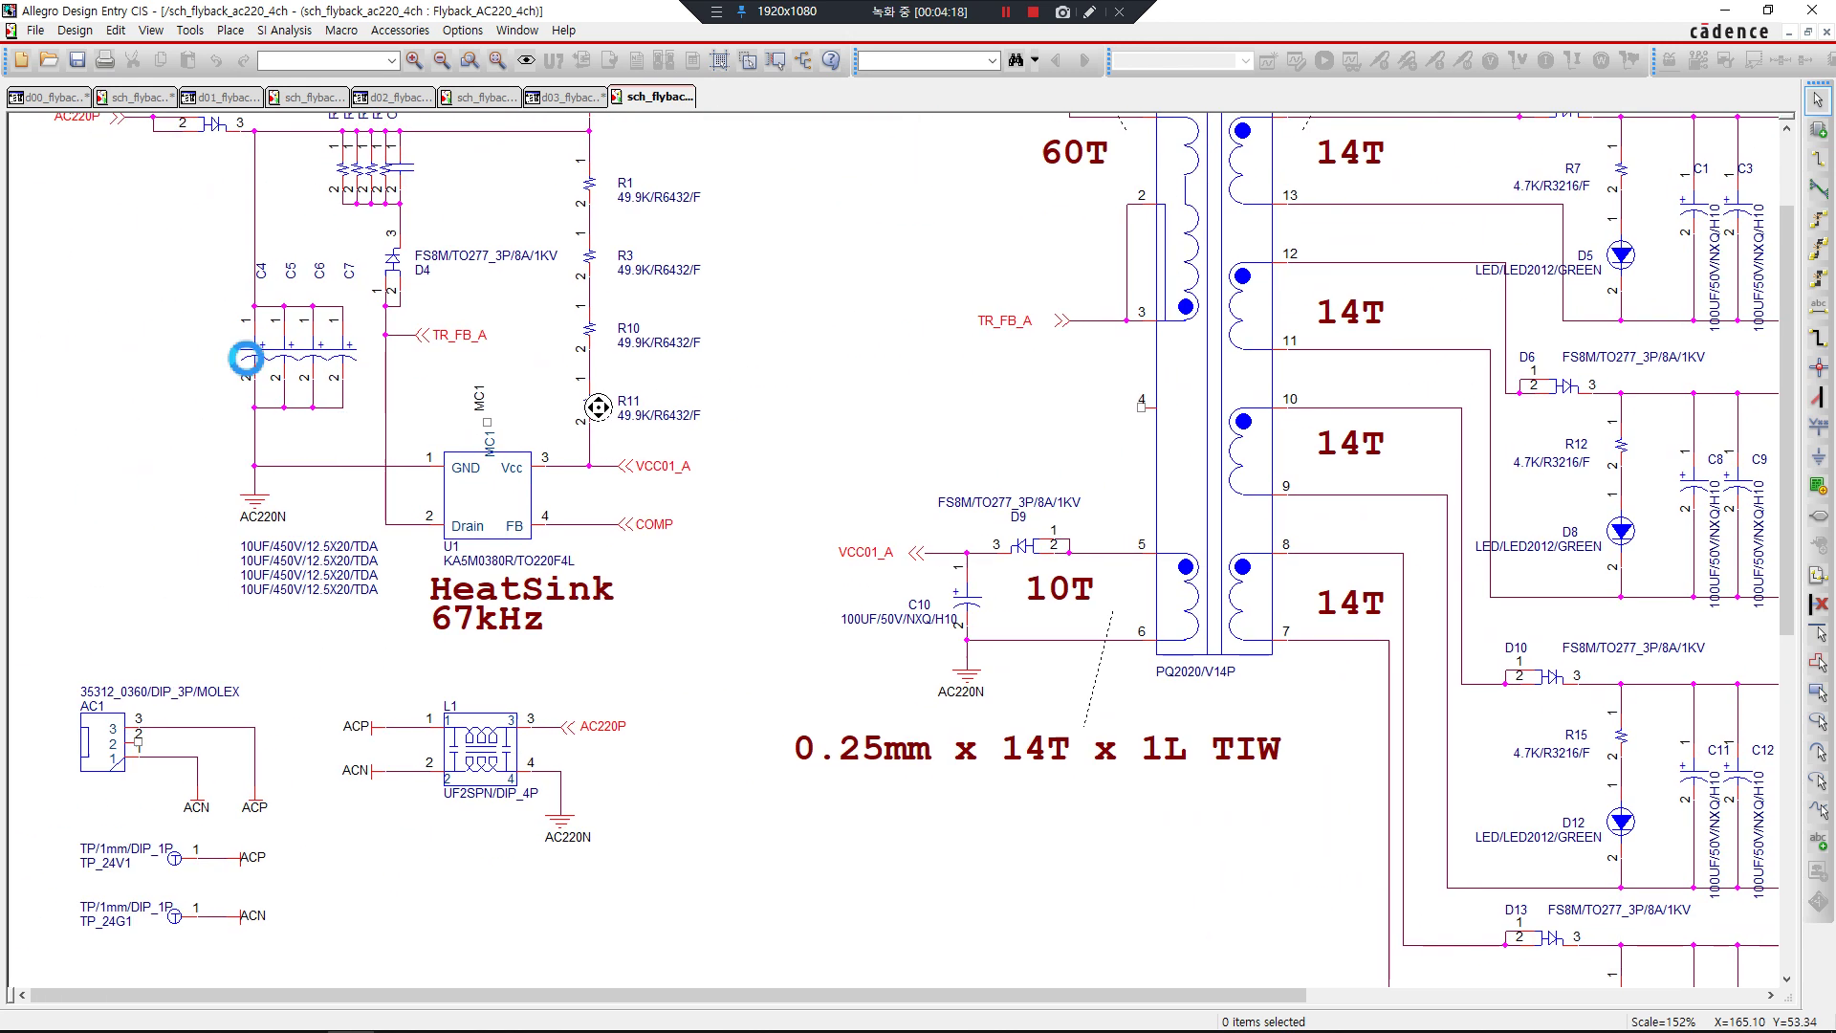
middle_click(252, 409)
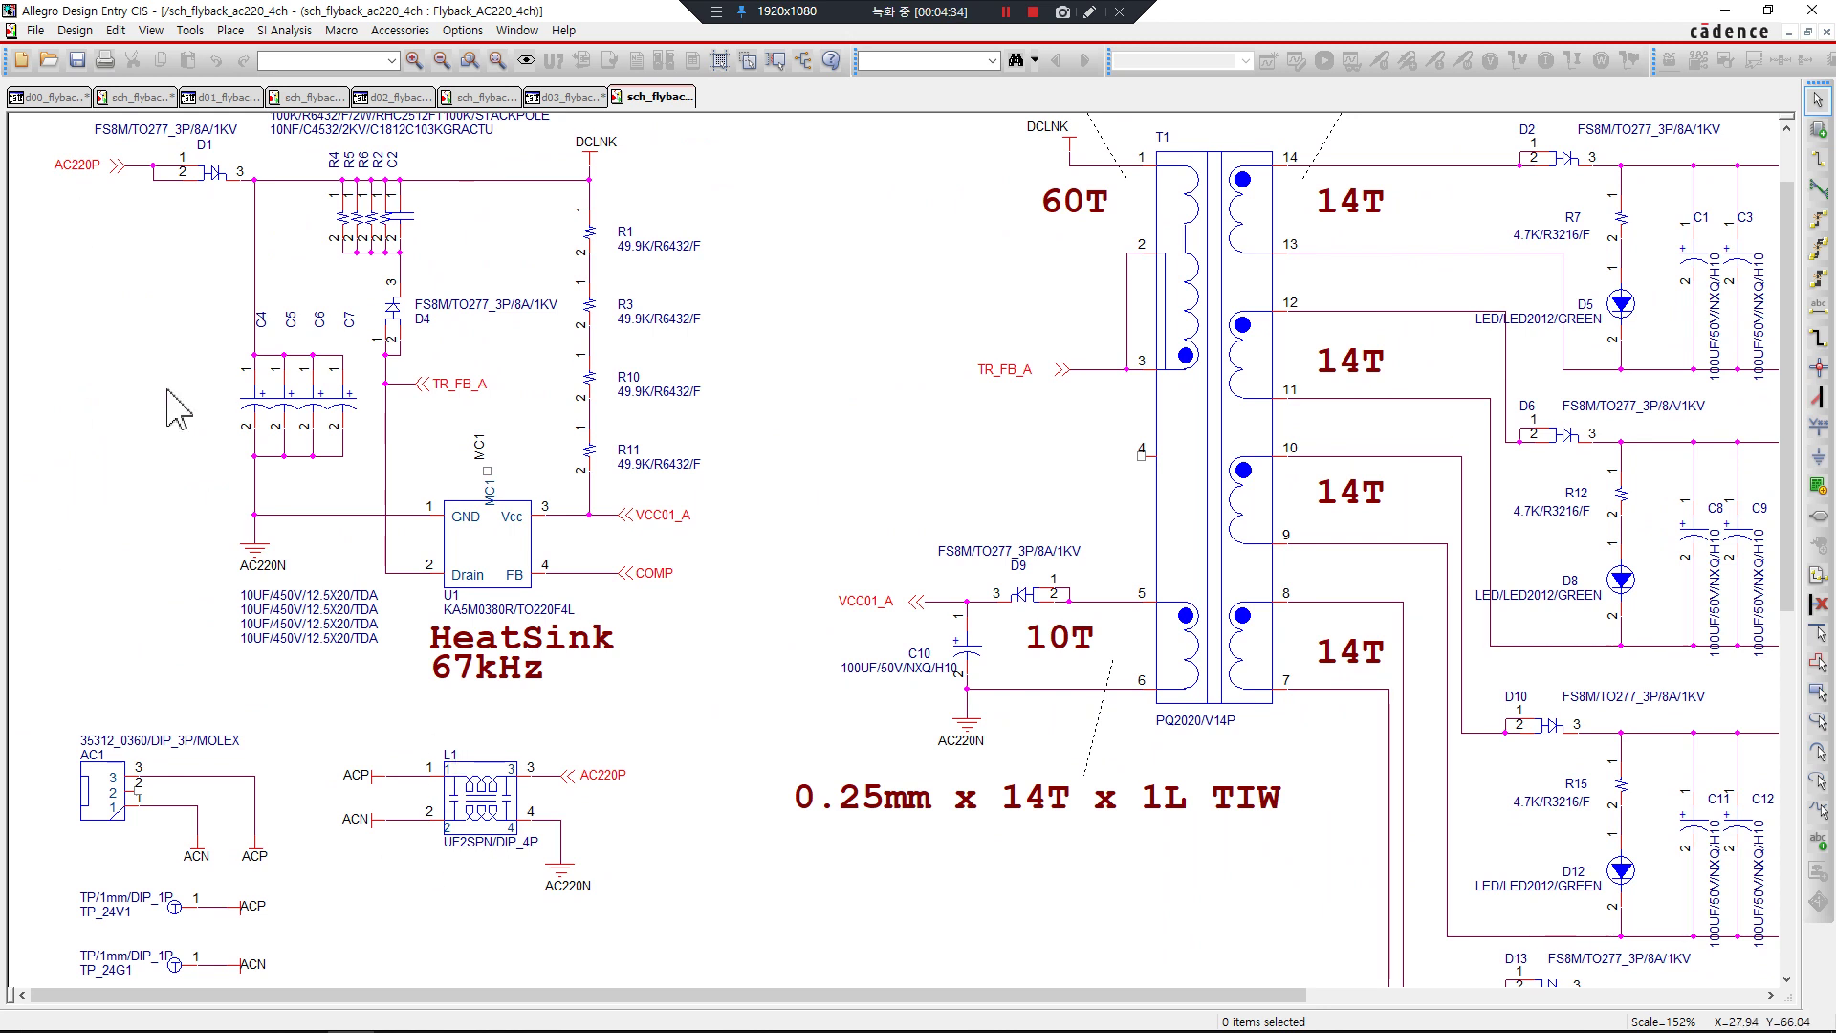
Switch to File Explorer and open flyback_epc1920_24v_24v_20170628_dcm_r00(12W급).xlsx from the D00_FLYBACK_24V_1CH folder.
mouse_move(234, 1023)
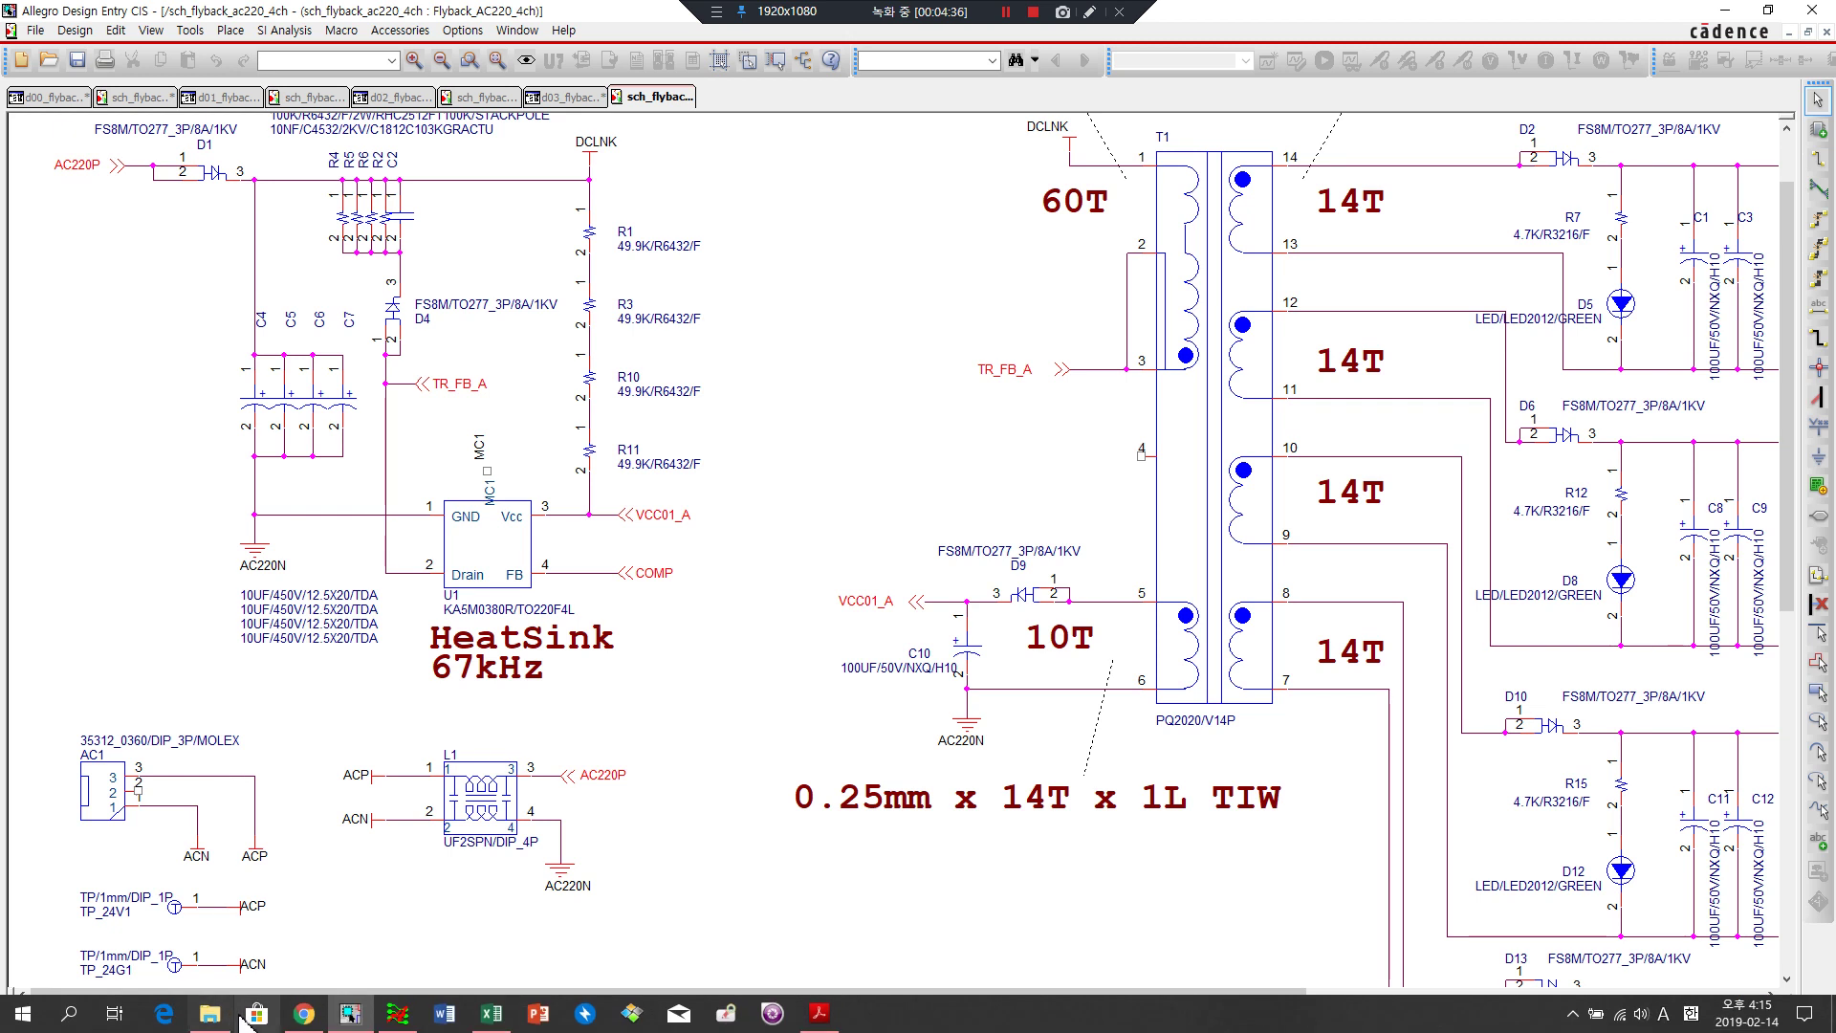
click(210, 1015)
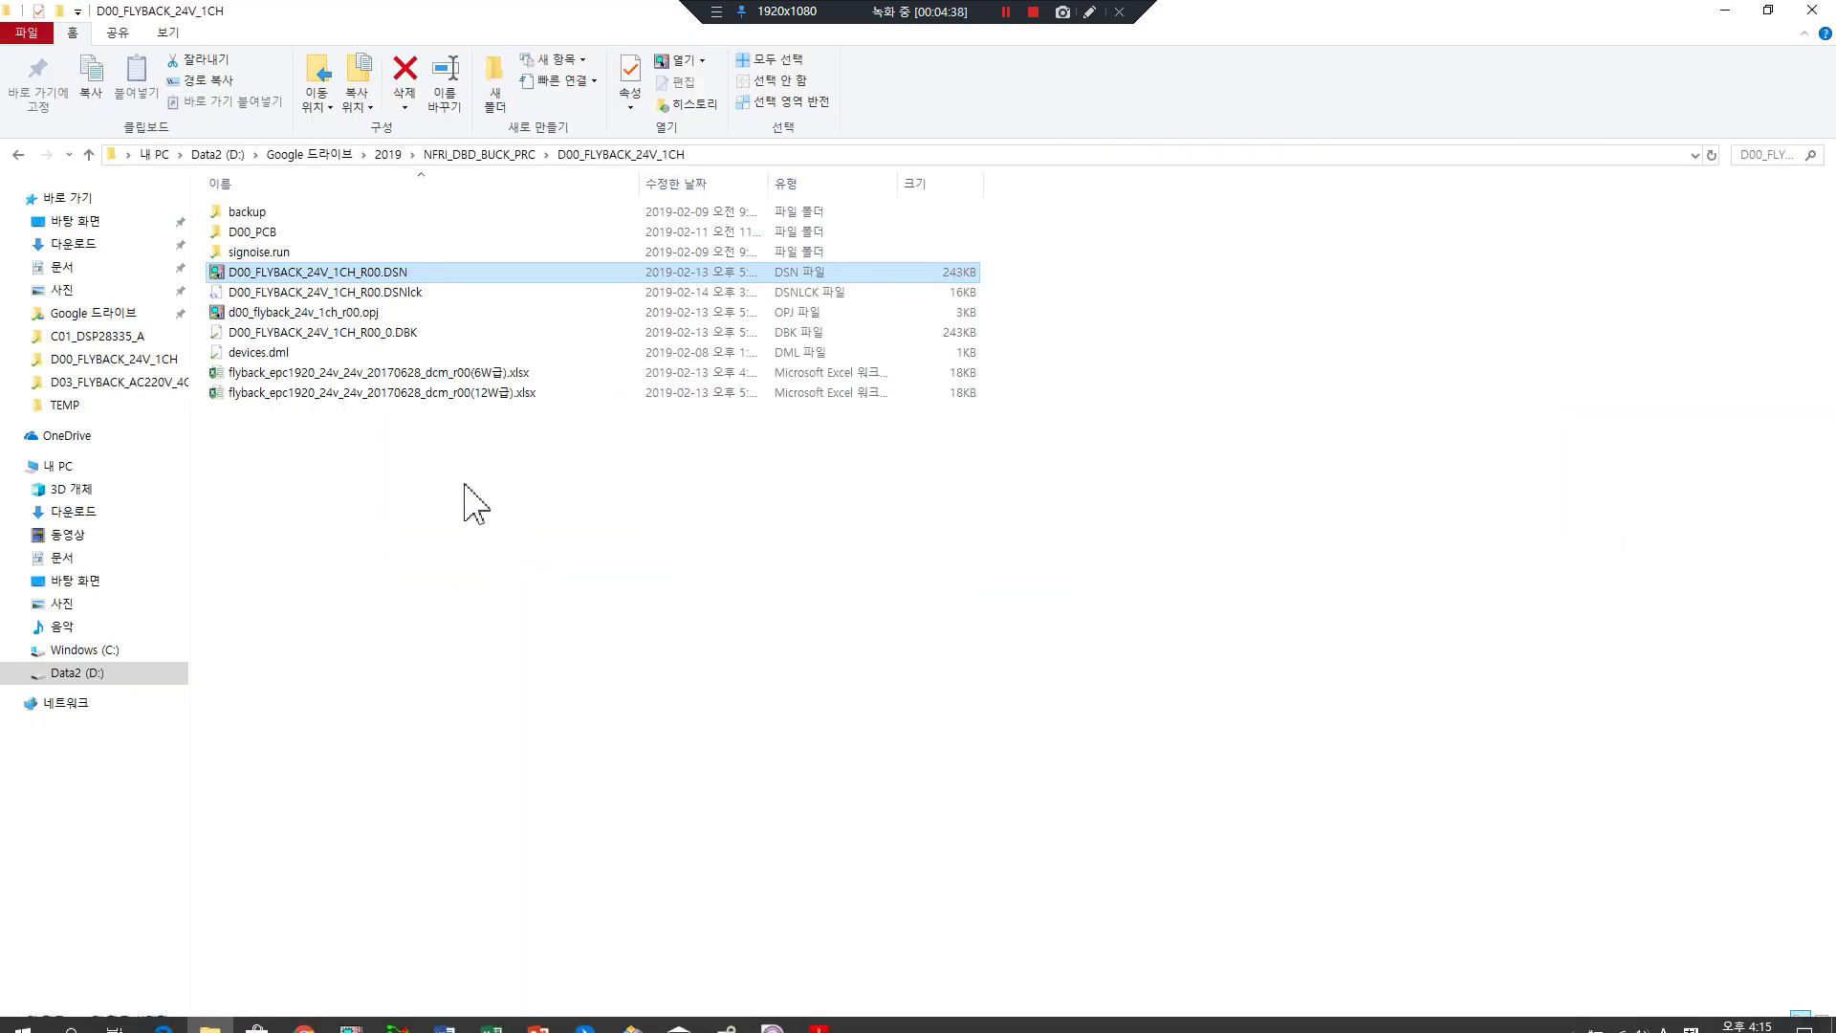
click(480, 156)
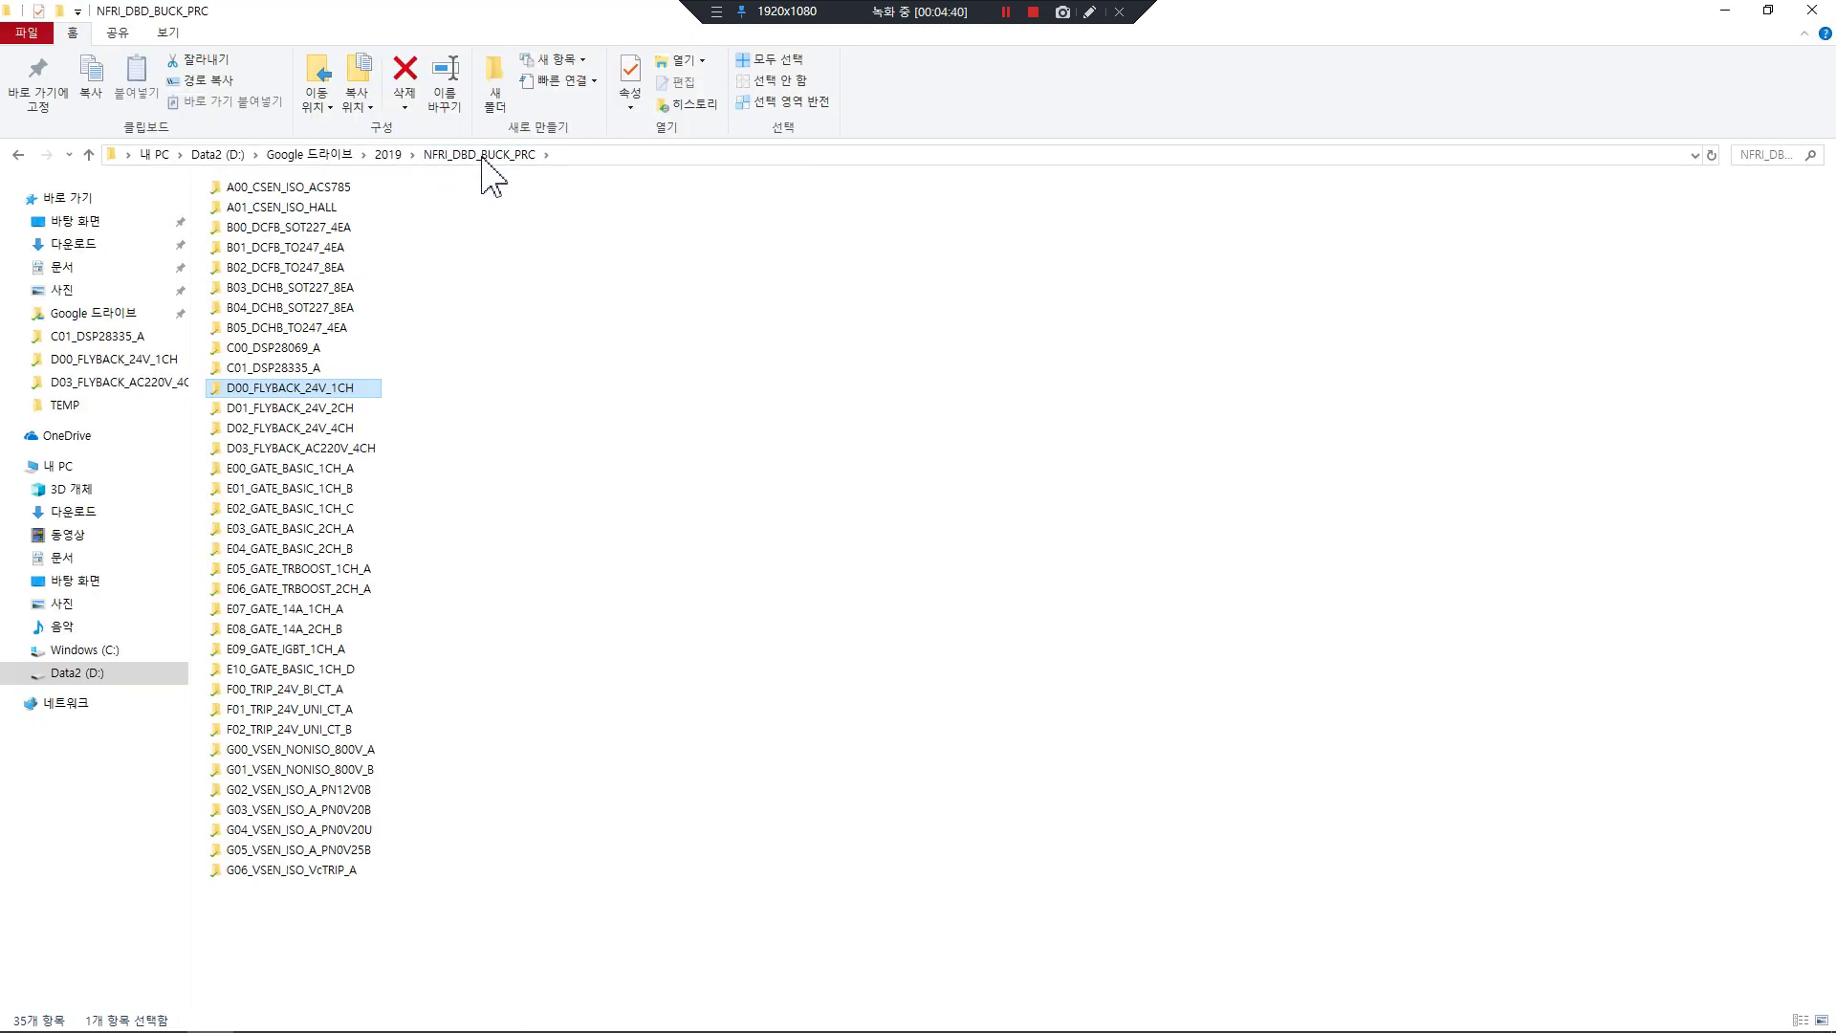
drag(450, 397, 243, 455)
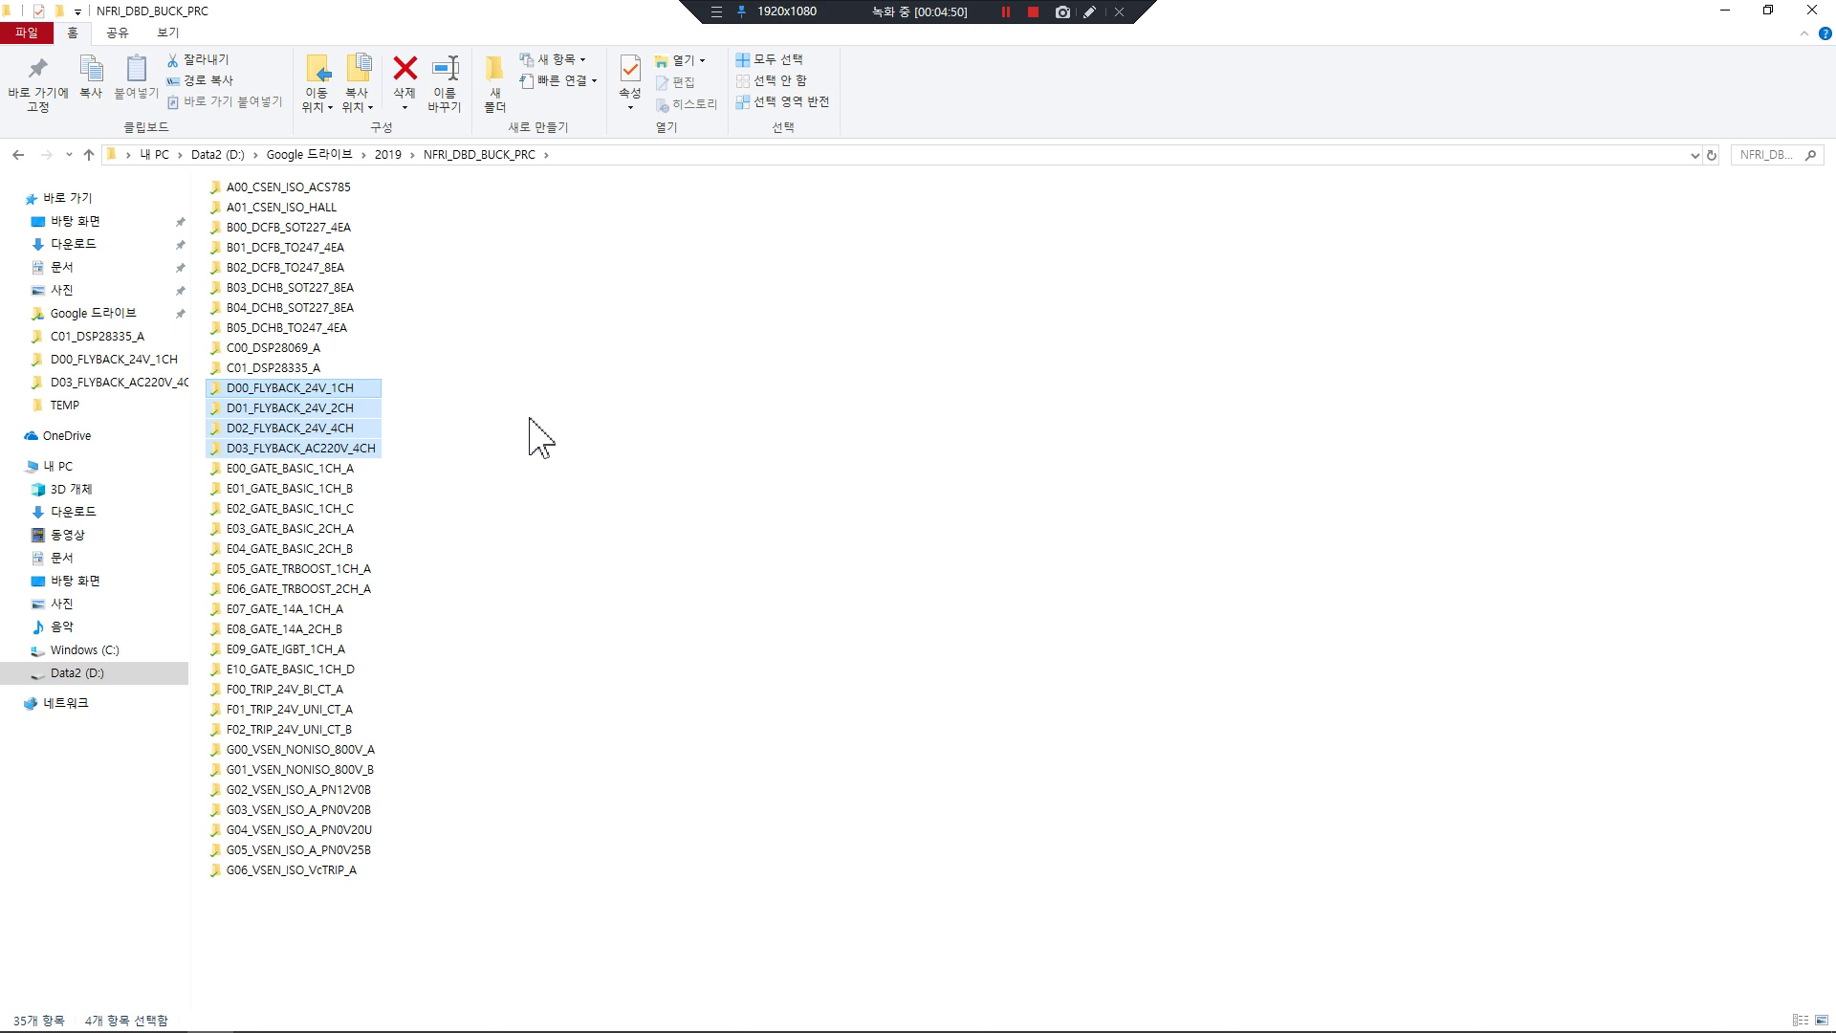
click(531, 421)
double_click(352, 390)
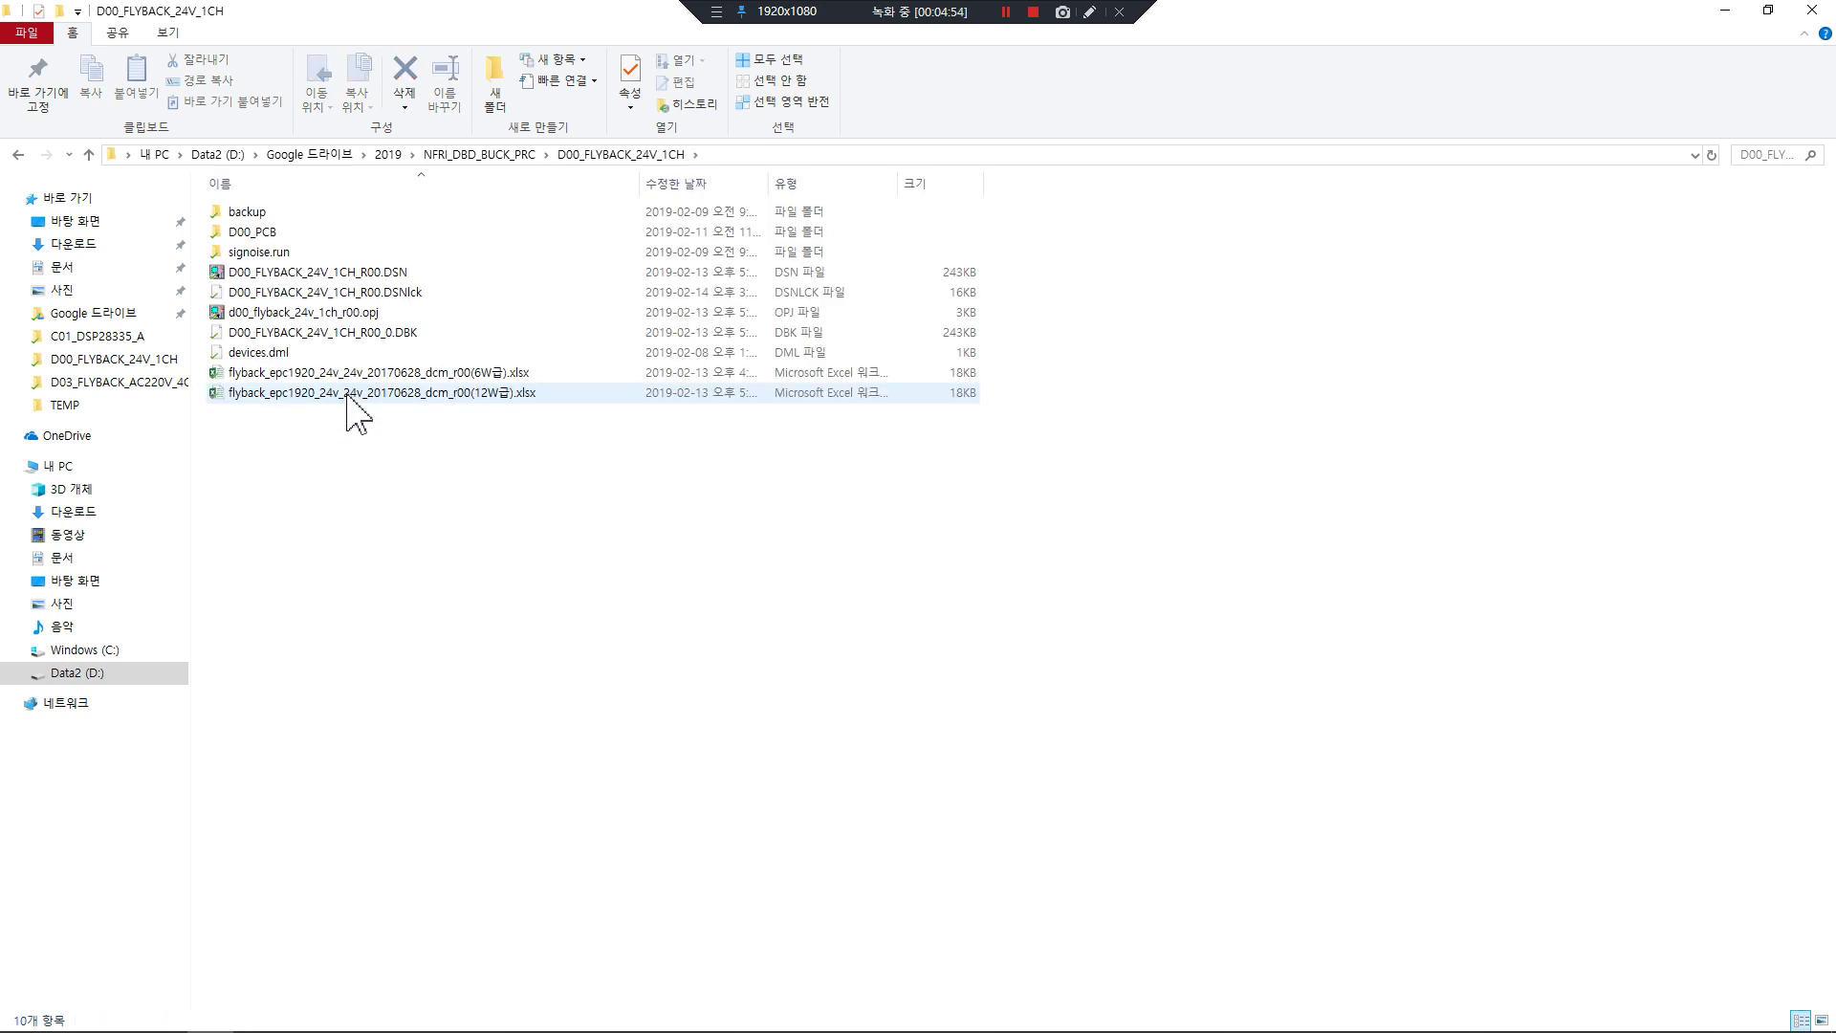
double_click(348, 393)
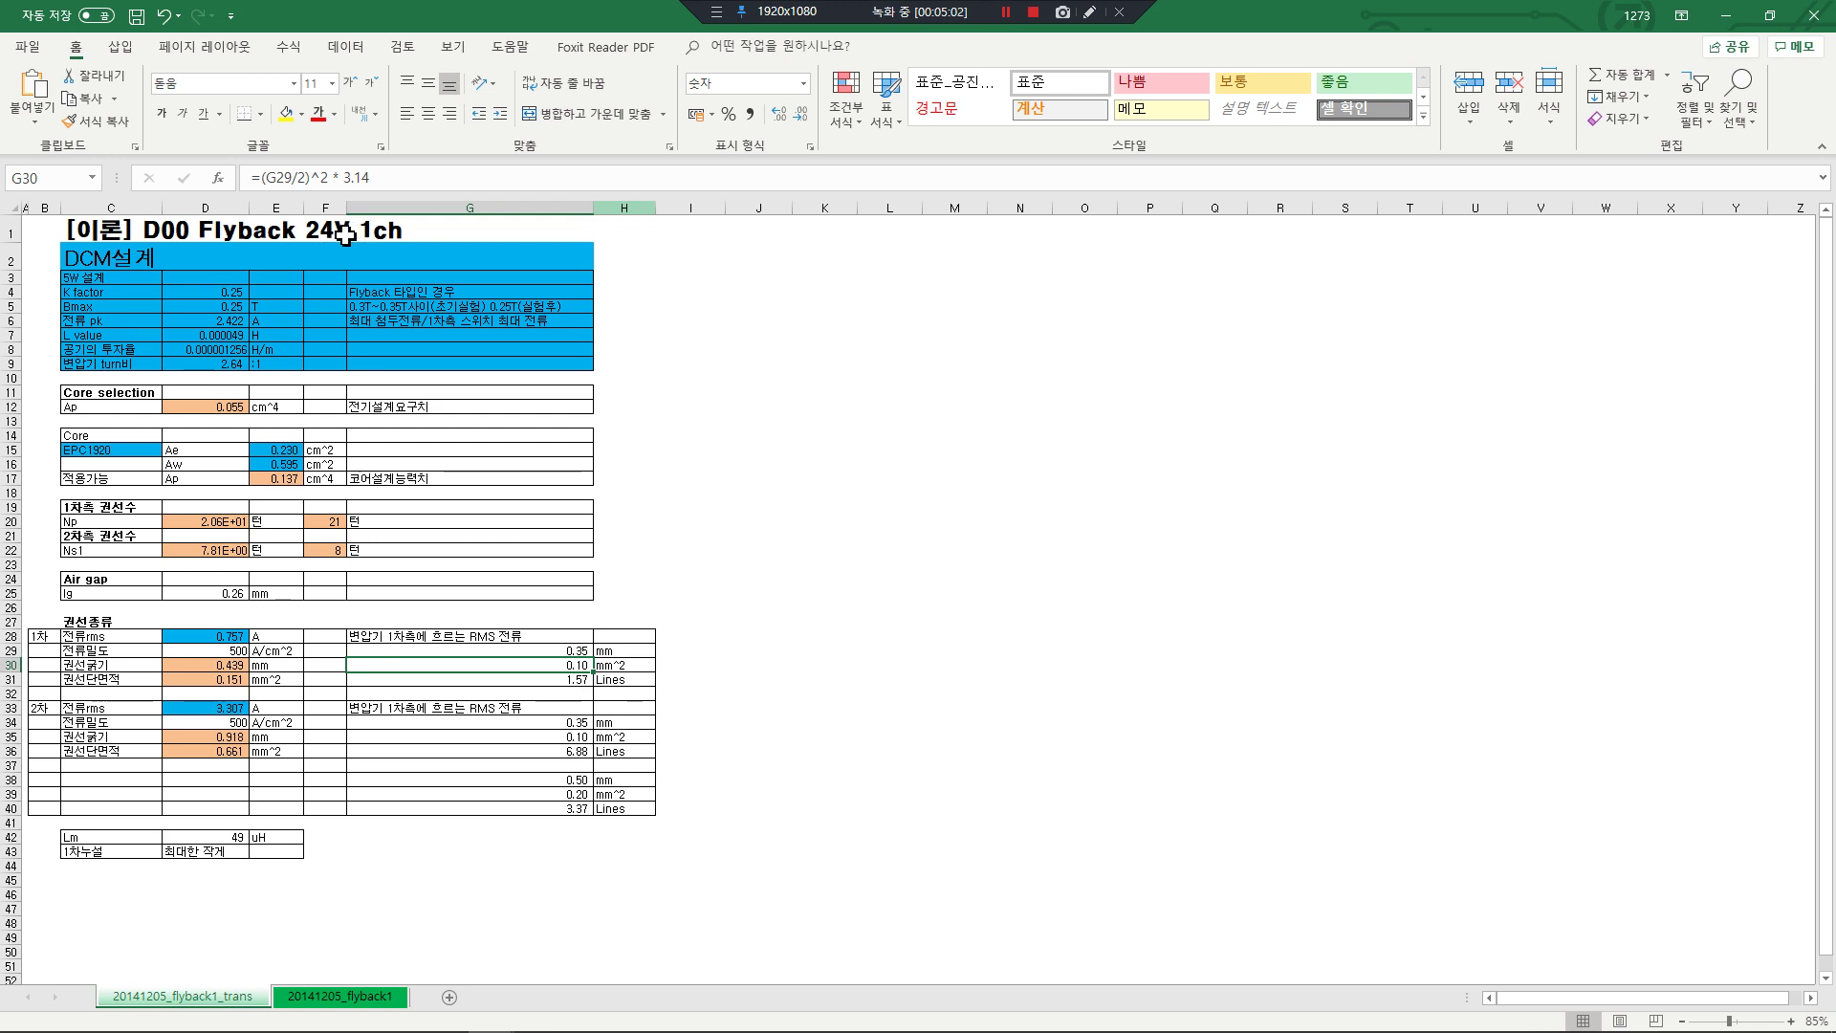
Show the 20141205_flyback1 sheet and review its design specifications and DCM calculations.
key(ctrl+Page_Up)
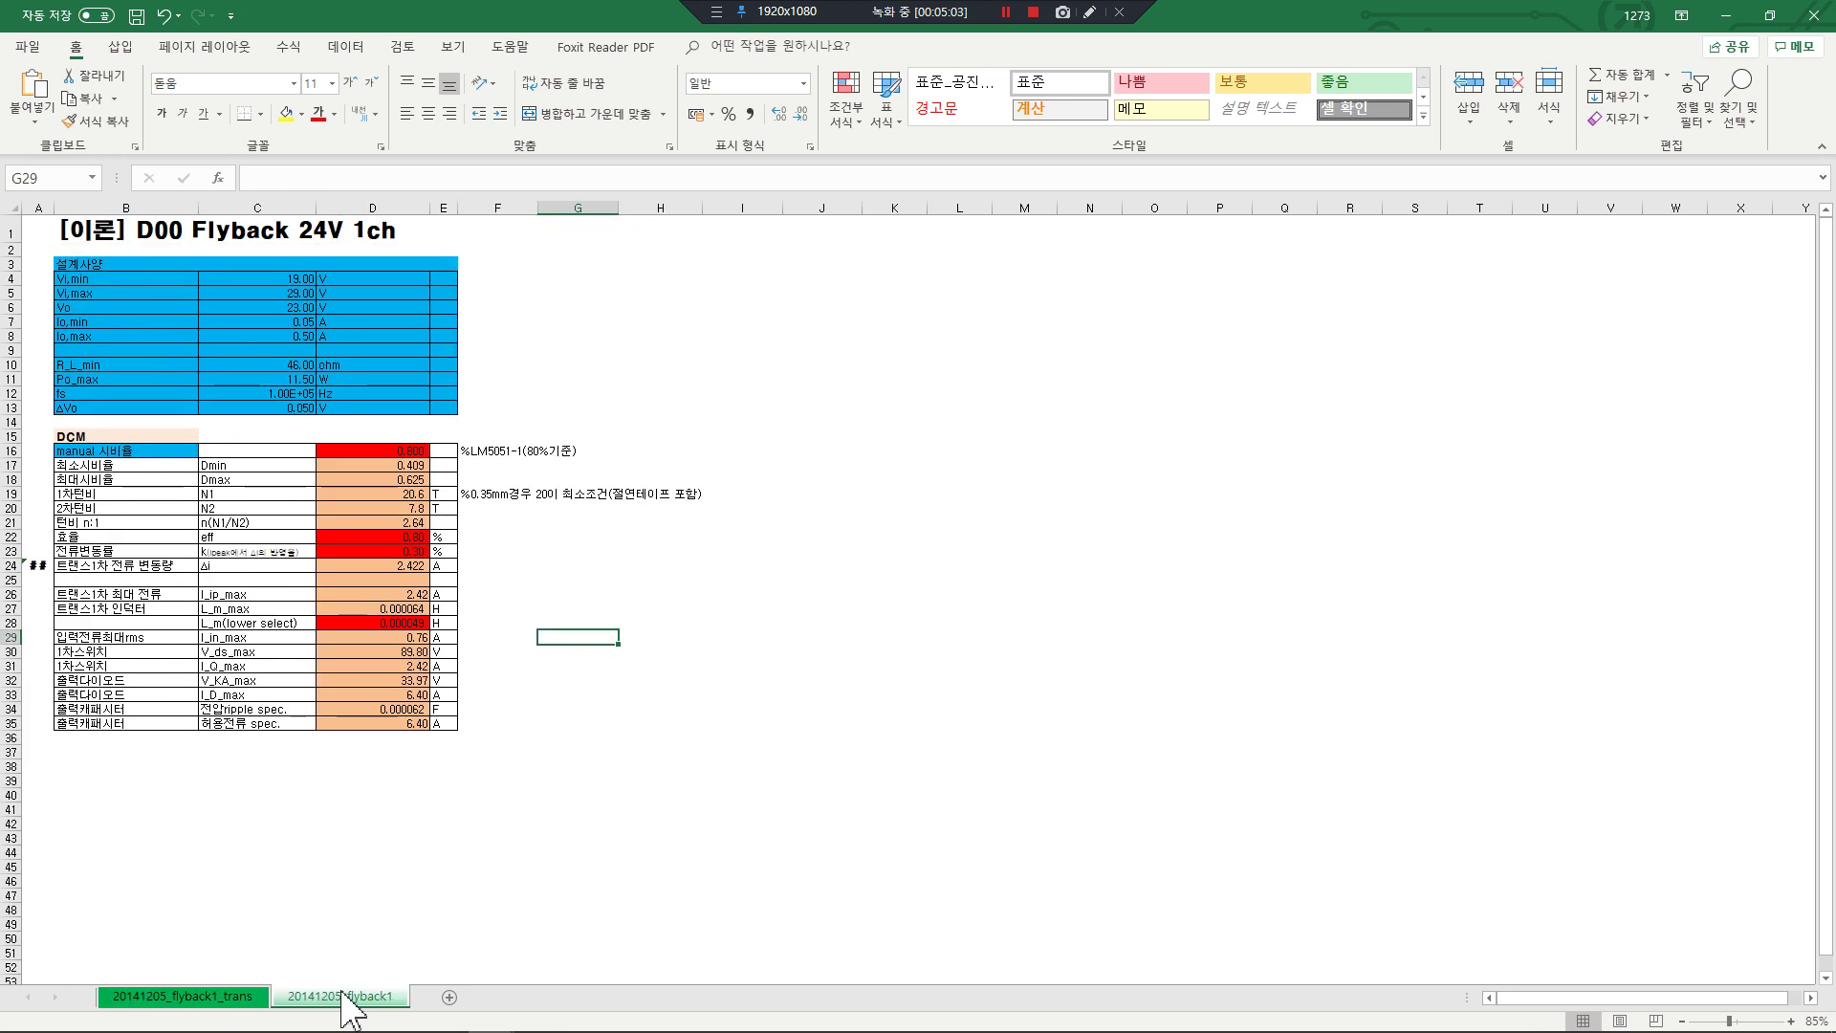
ctrl+scroll(254, 390, up, 2)
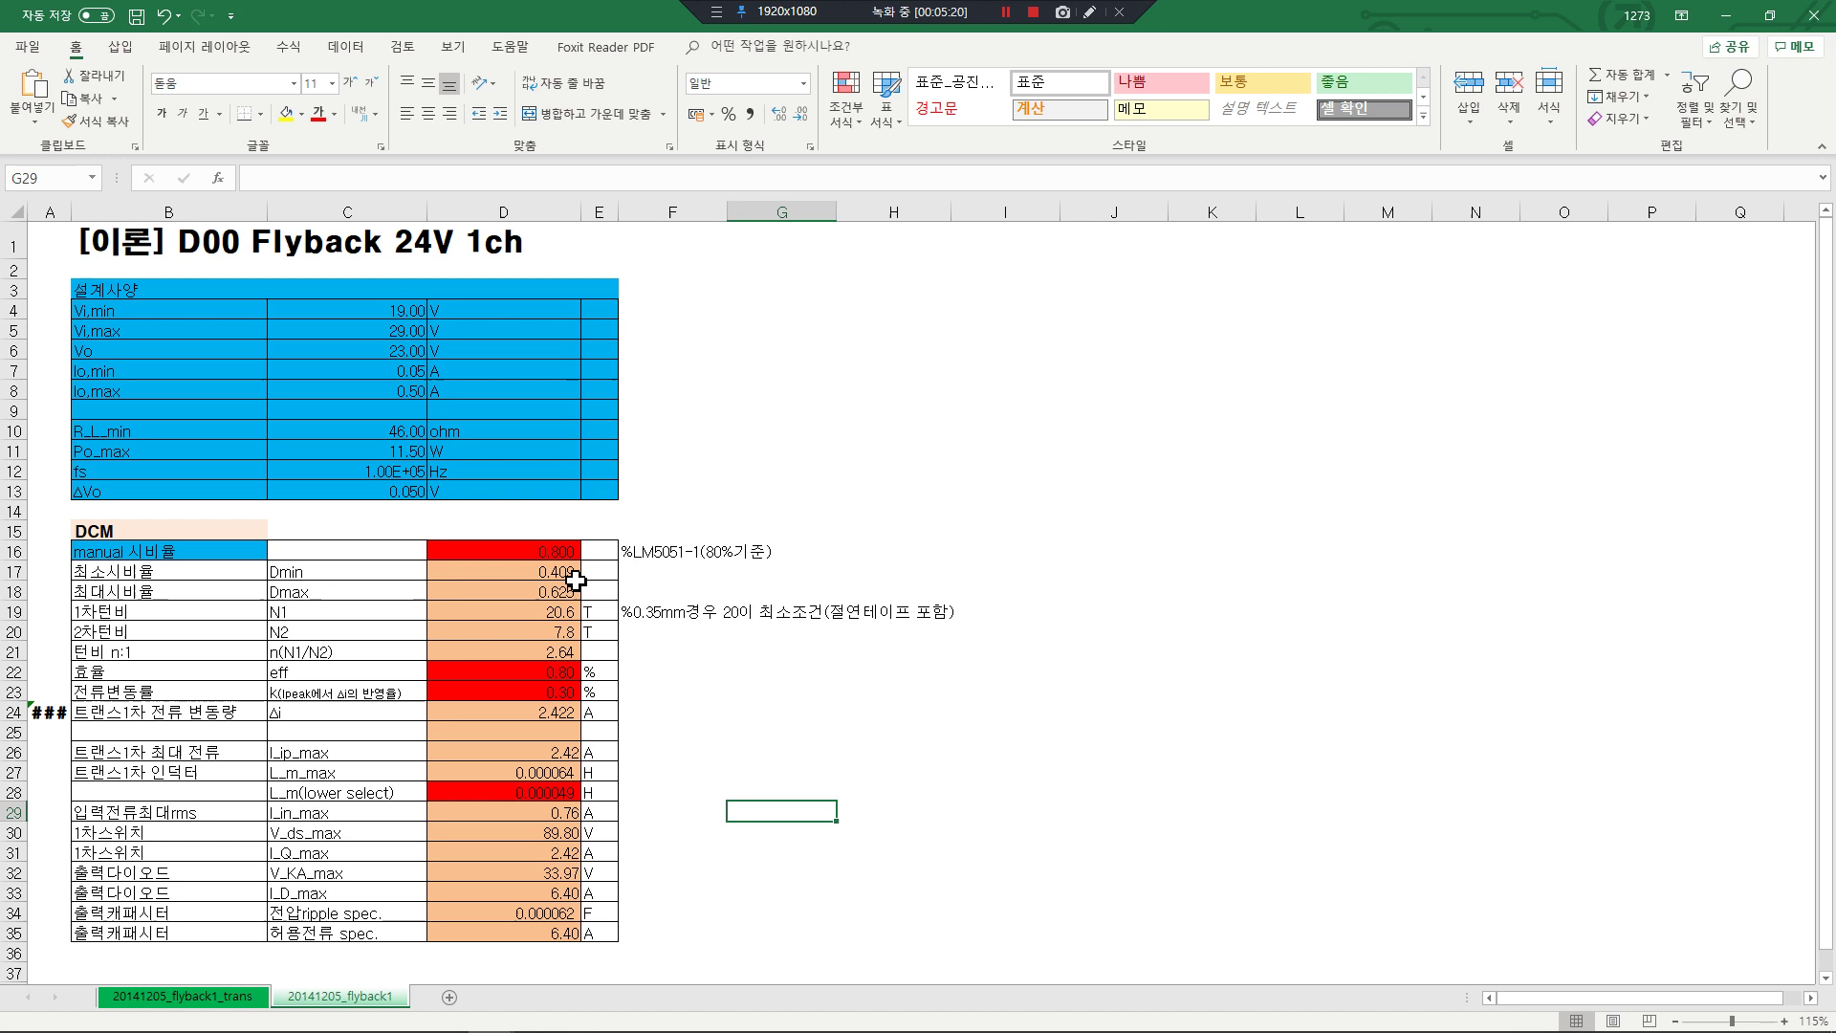
ctrl+scroll(606, 585, up, 1)
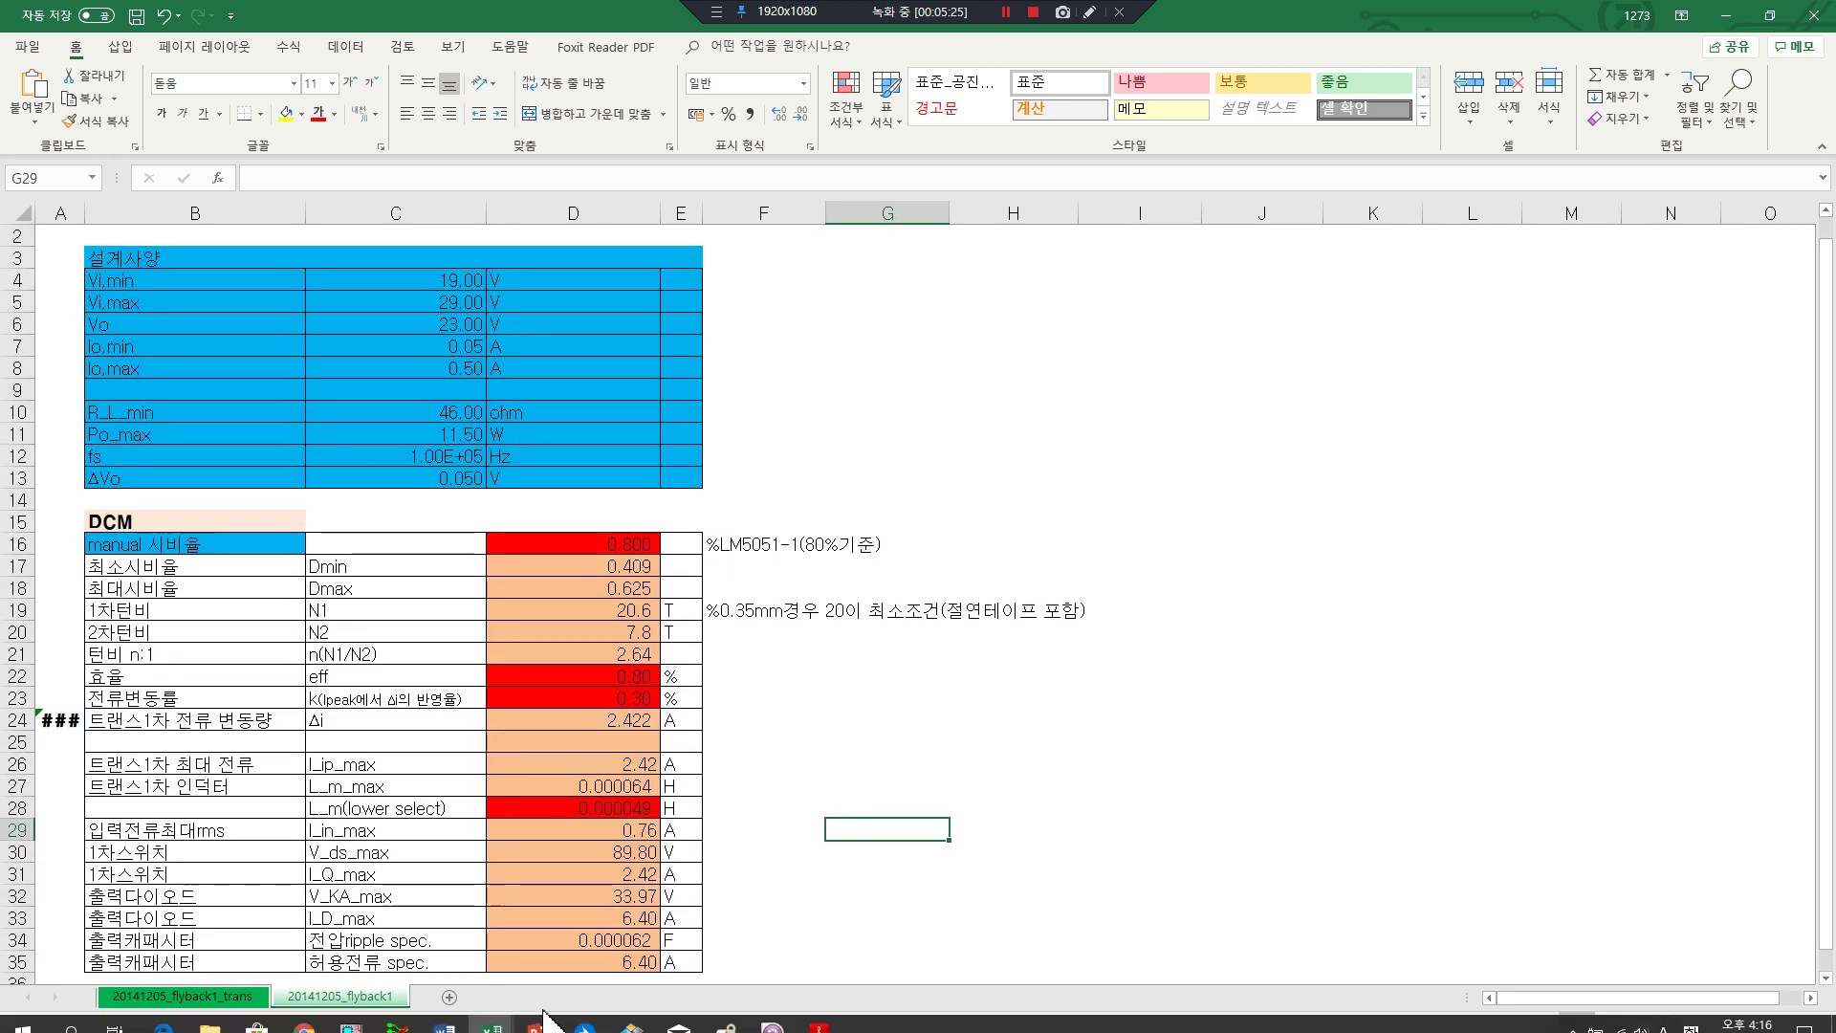
Switch to Allegro Design Entry and check the part number of controller U2 on the 03A_Flyback_24V_1ch schematic.
click(361, 1016)
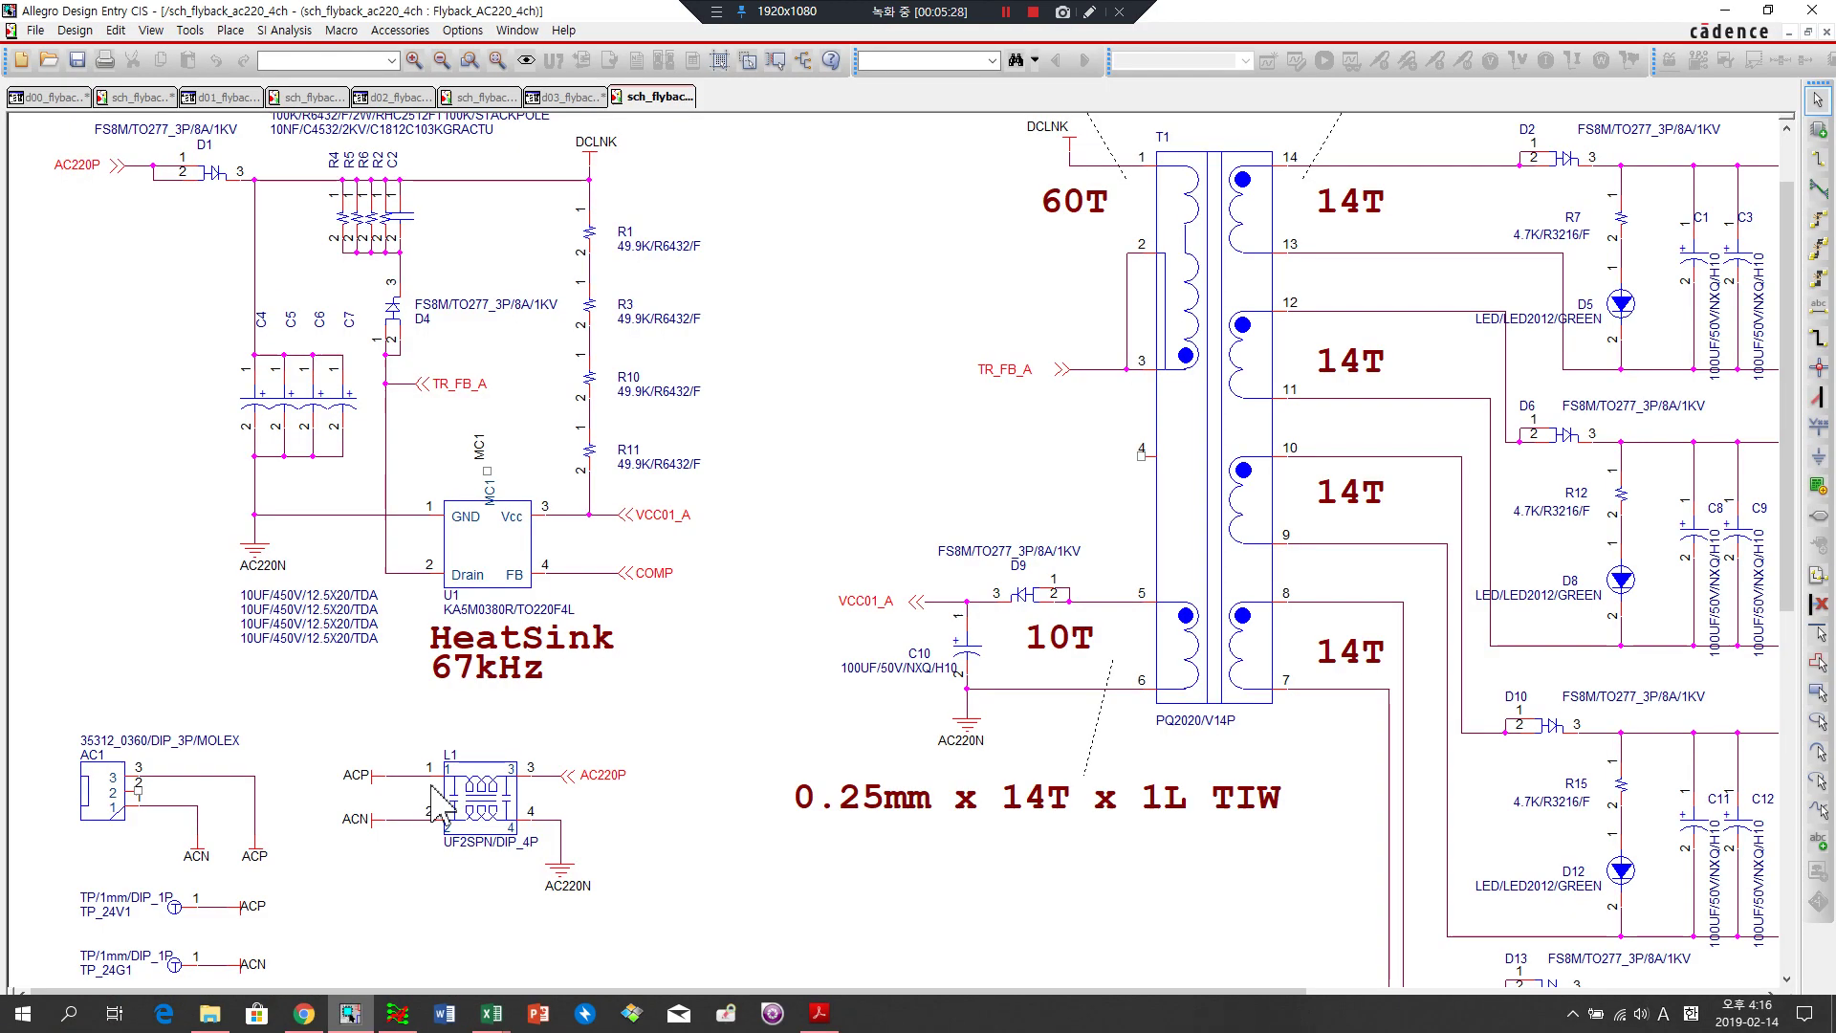
click(137, 96)
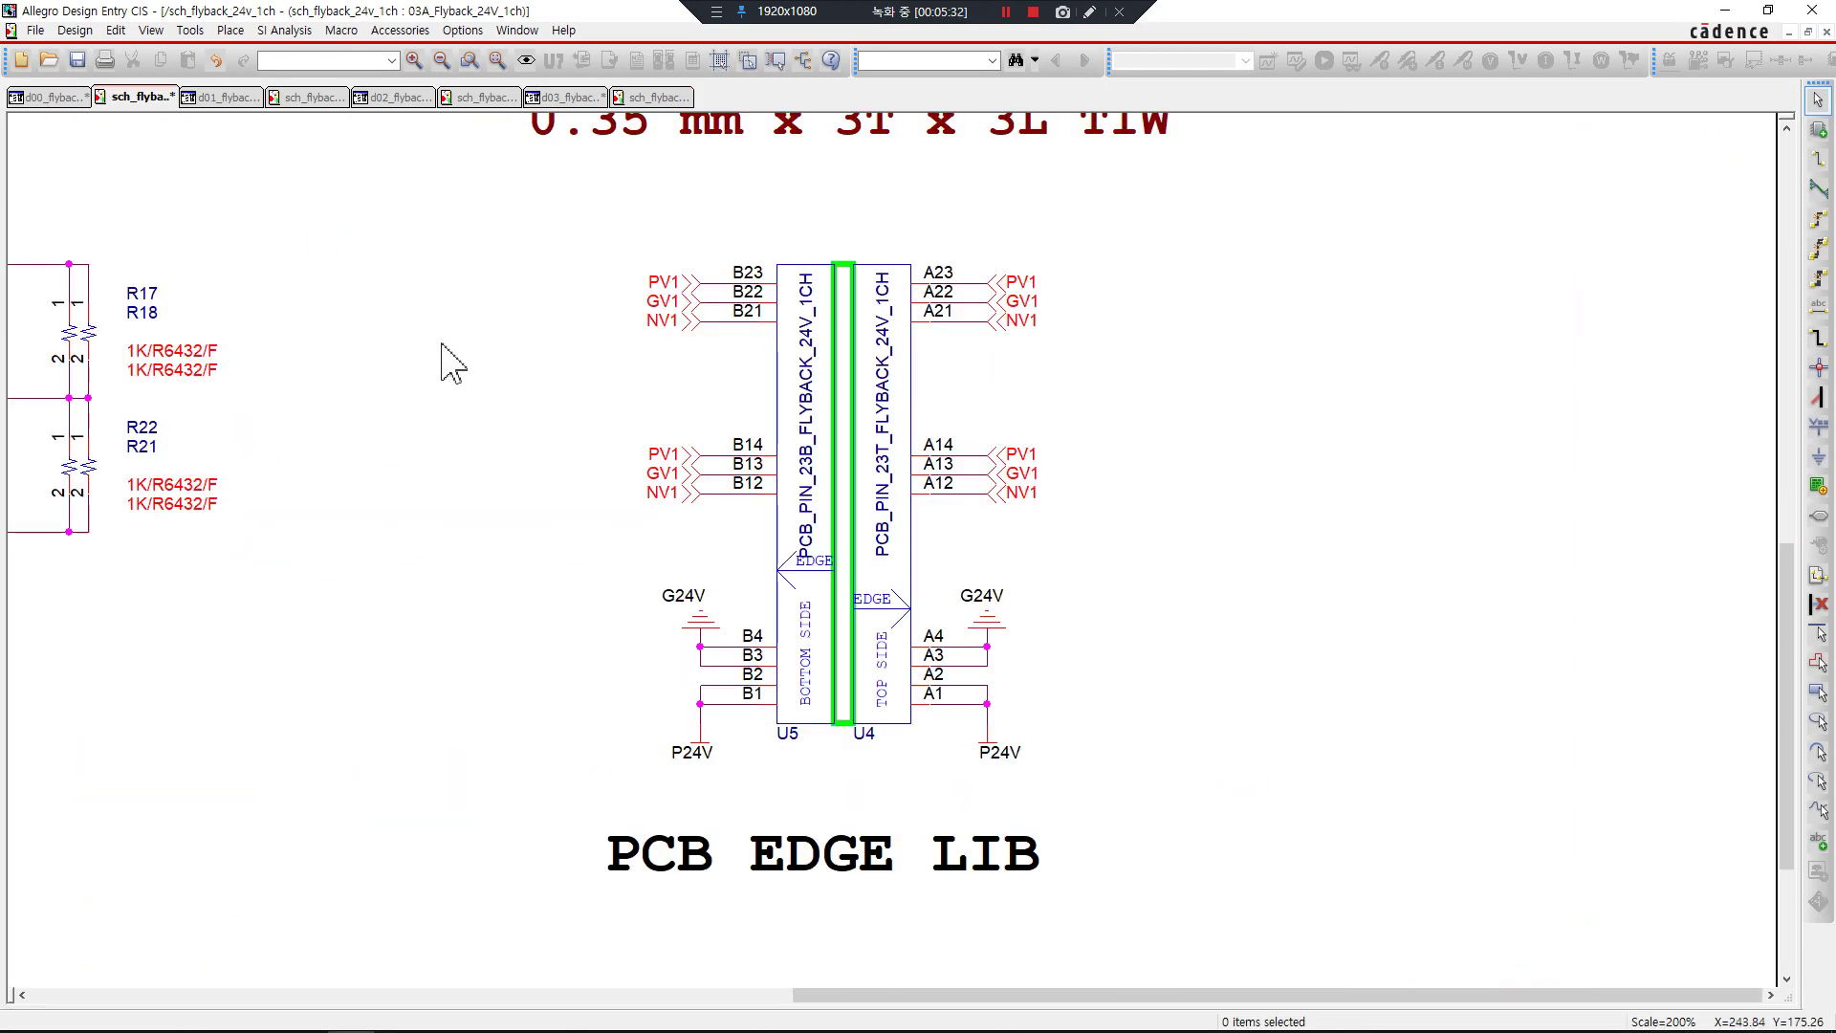
scroll(450, 364, down, 5)
scroll(574, 334, up, 6)
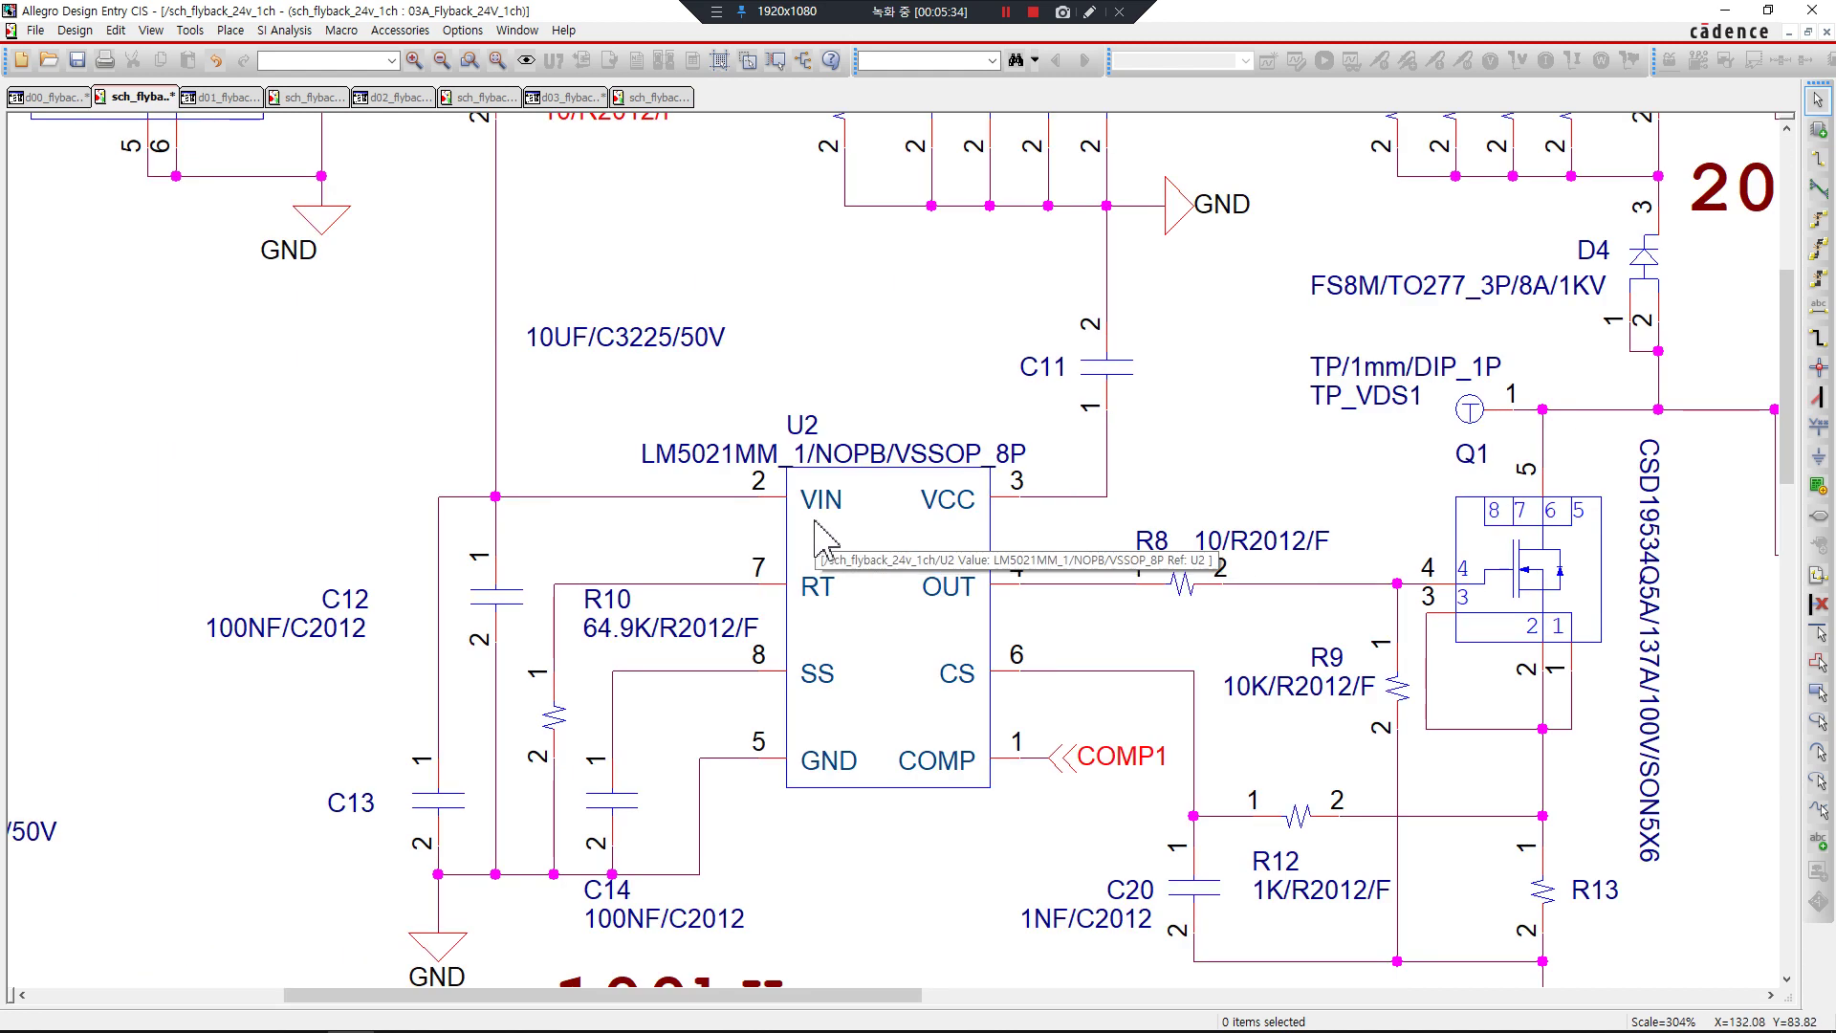
Return to the EPC1920 workbook in Excel and correct the duty-ratio note in F16 to "%LM5021-1(80%기준)".
click(478, 1023)
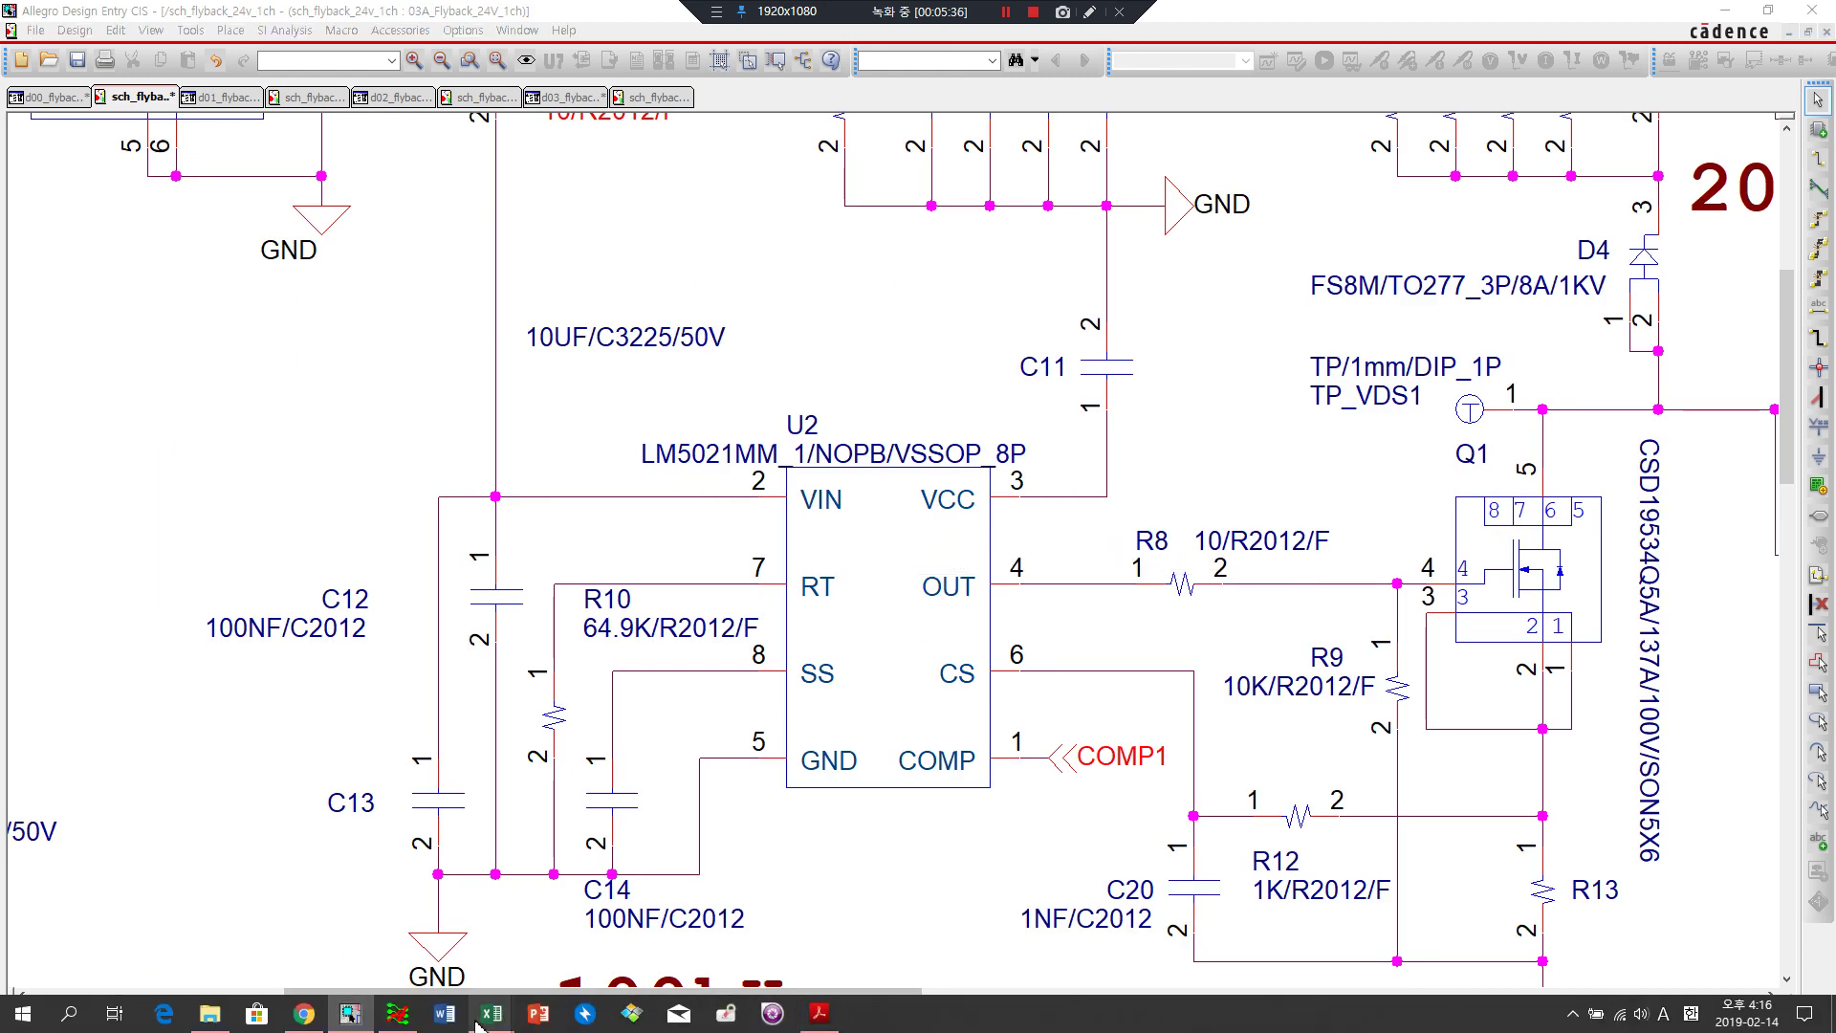
click(547, 922)
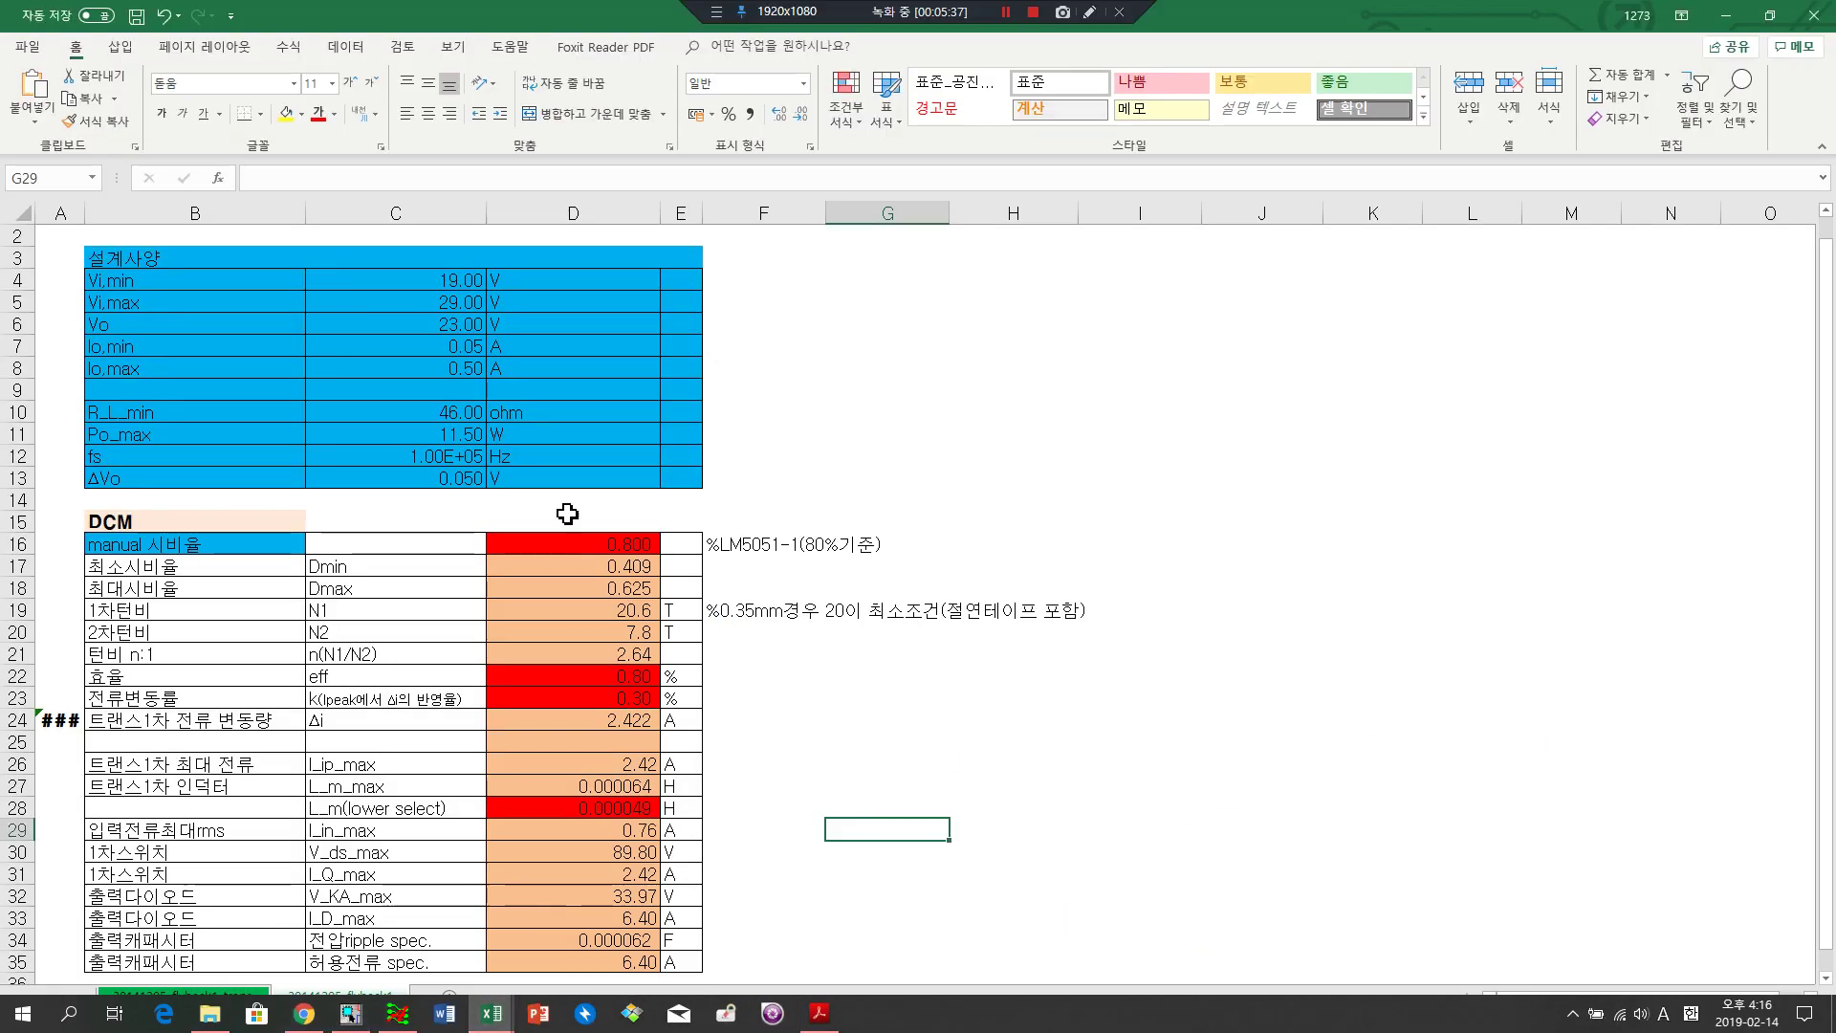
click(746, 541)
click(299, 177)
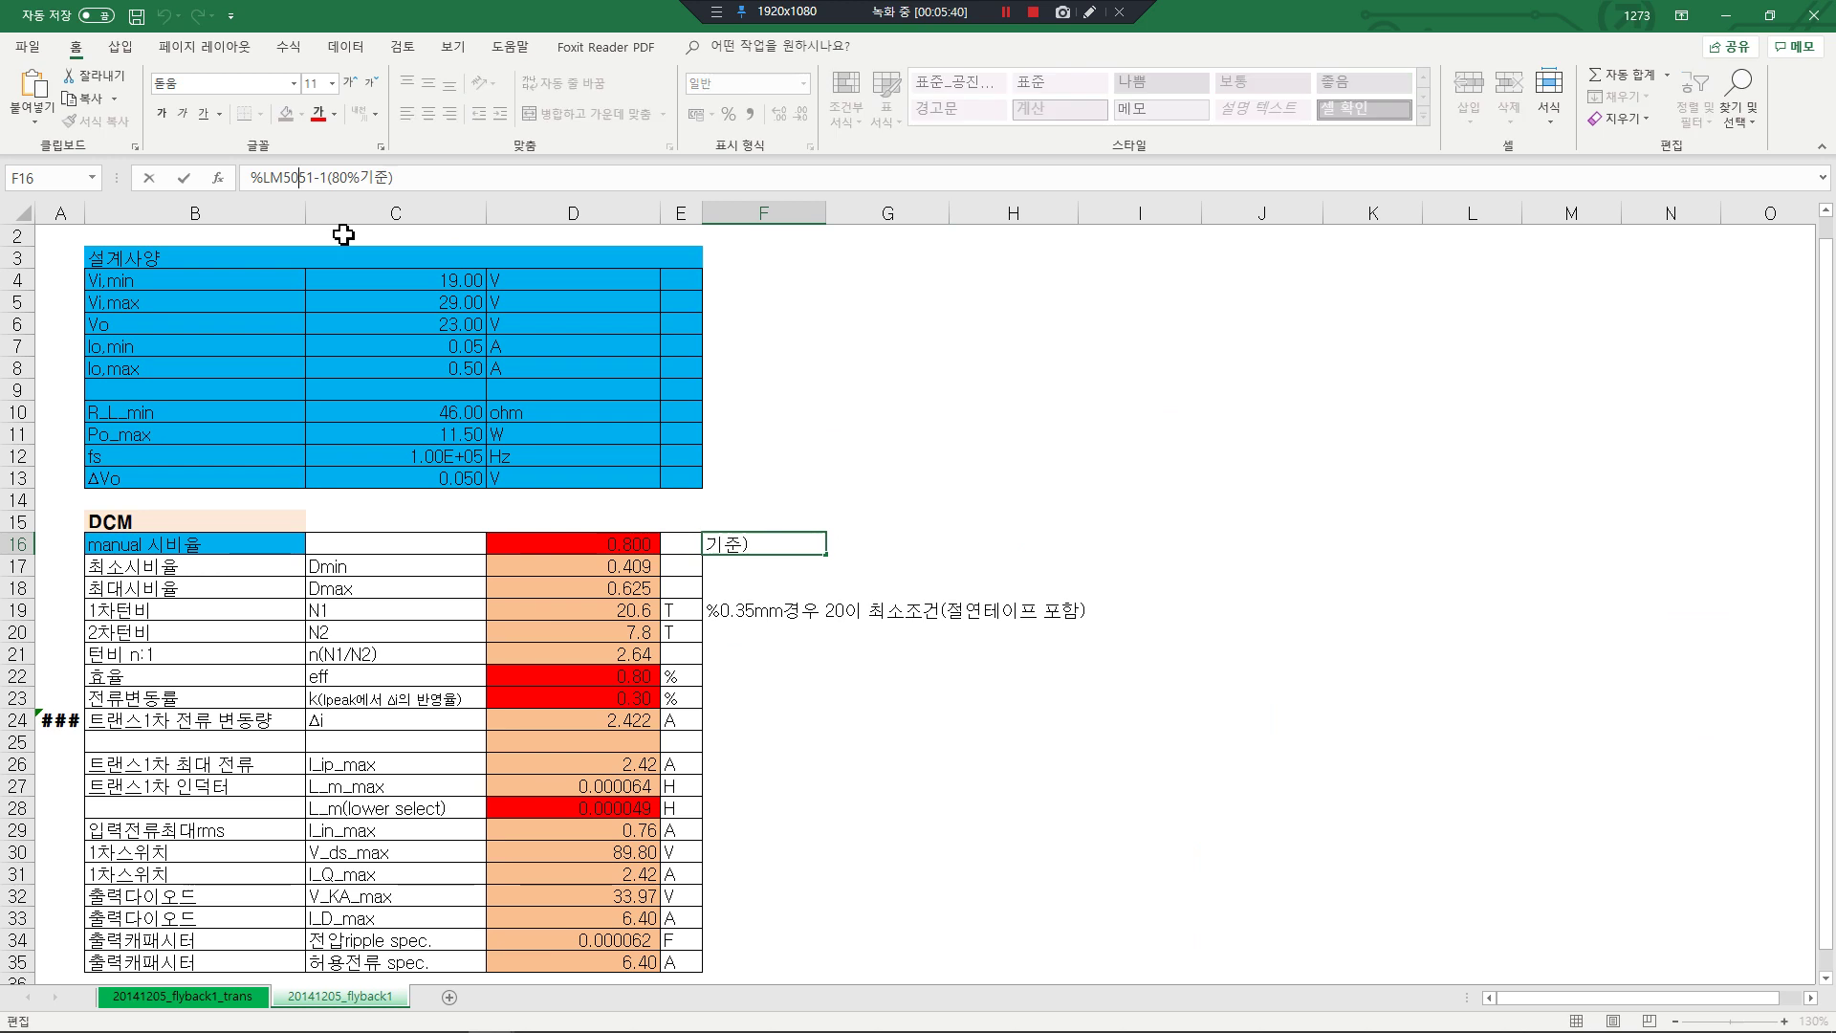
key(BackSpace)
text(2)
click(888, 345)
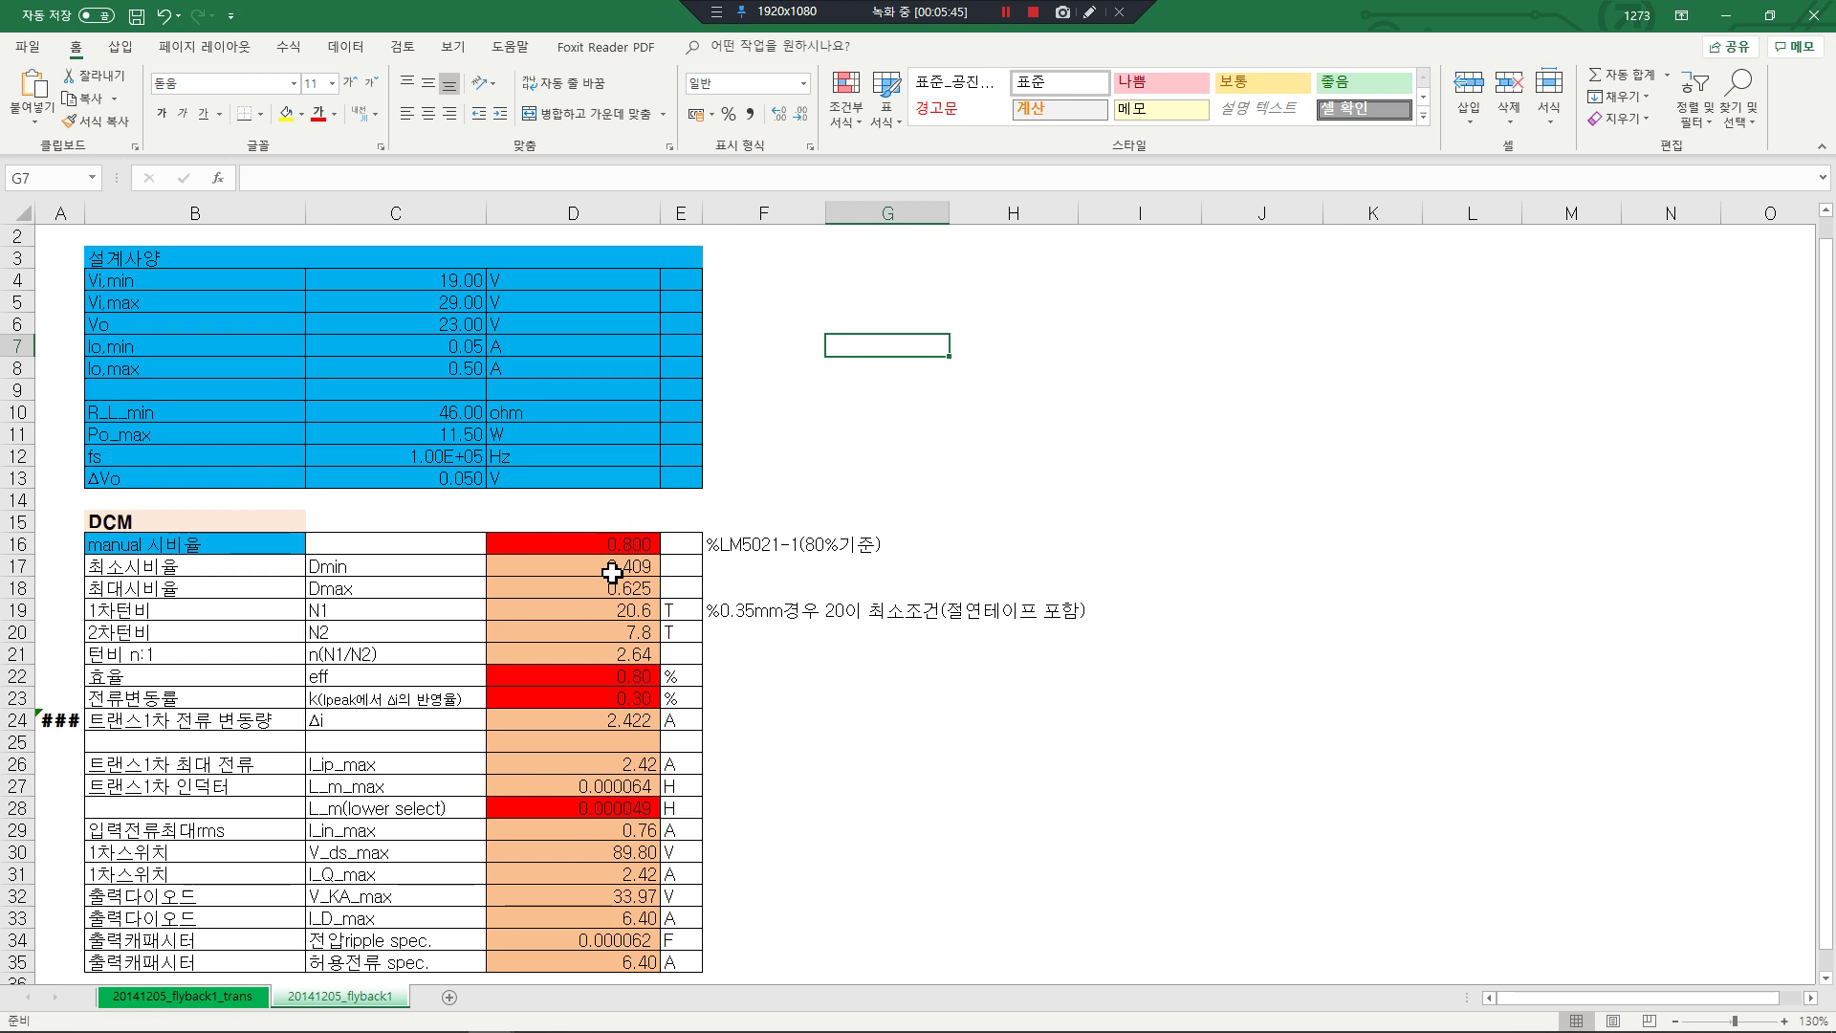
Review the Dmin and Dmax duty ratios, and switch to the Allegro schematic to examine the flyback circuit around transformer T1.
drag(595, 570, 594, 587)
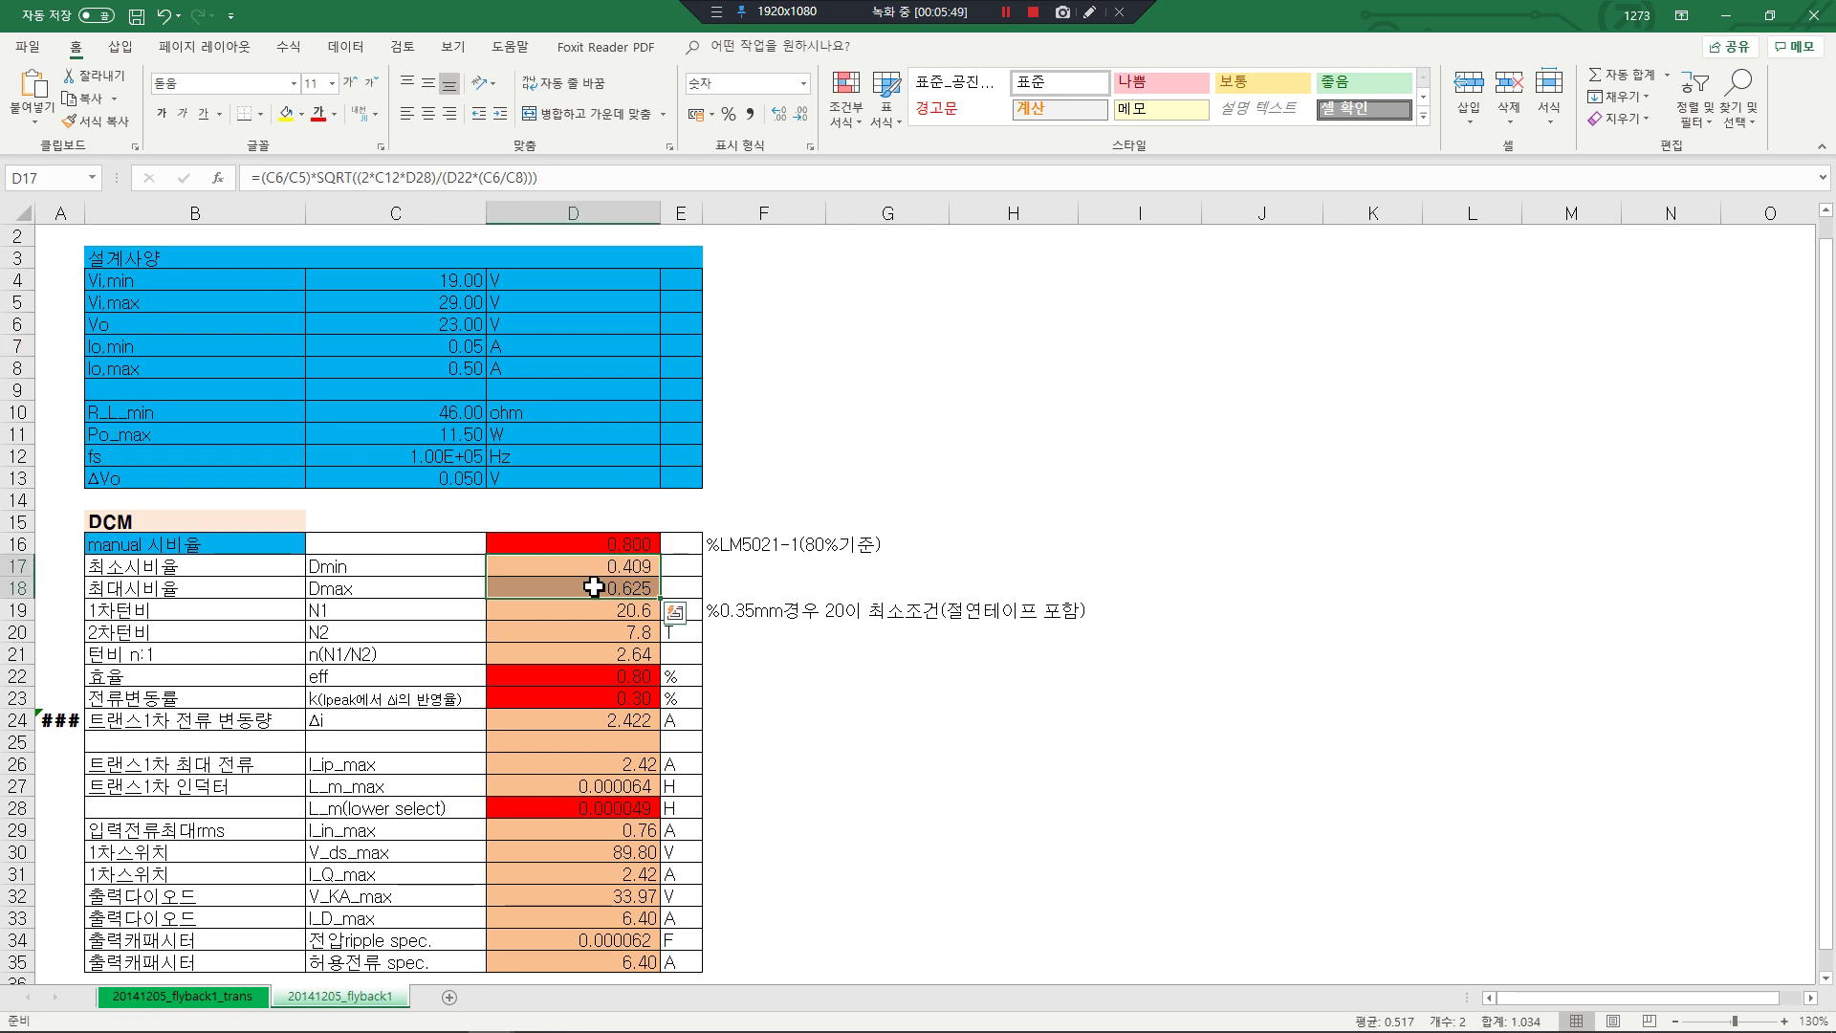
click(783, 595)
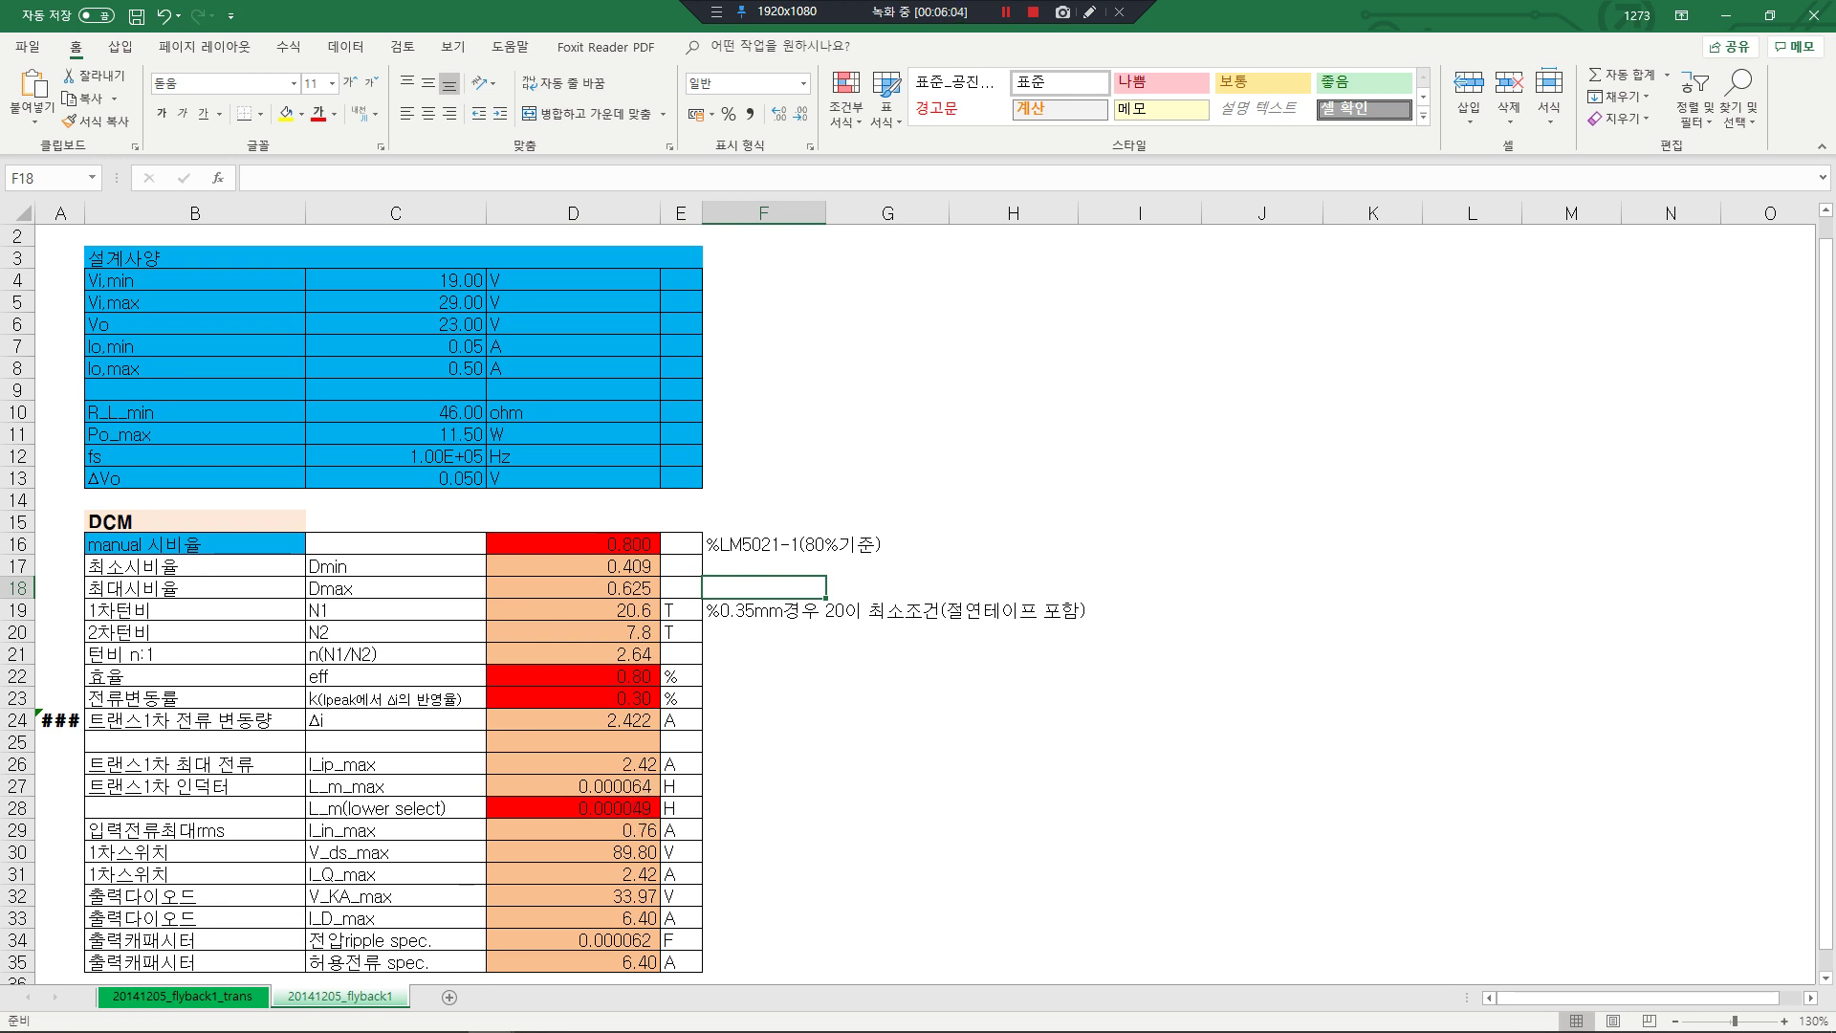
mouse_move(583, 1023)
click(365, 1019)
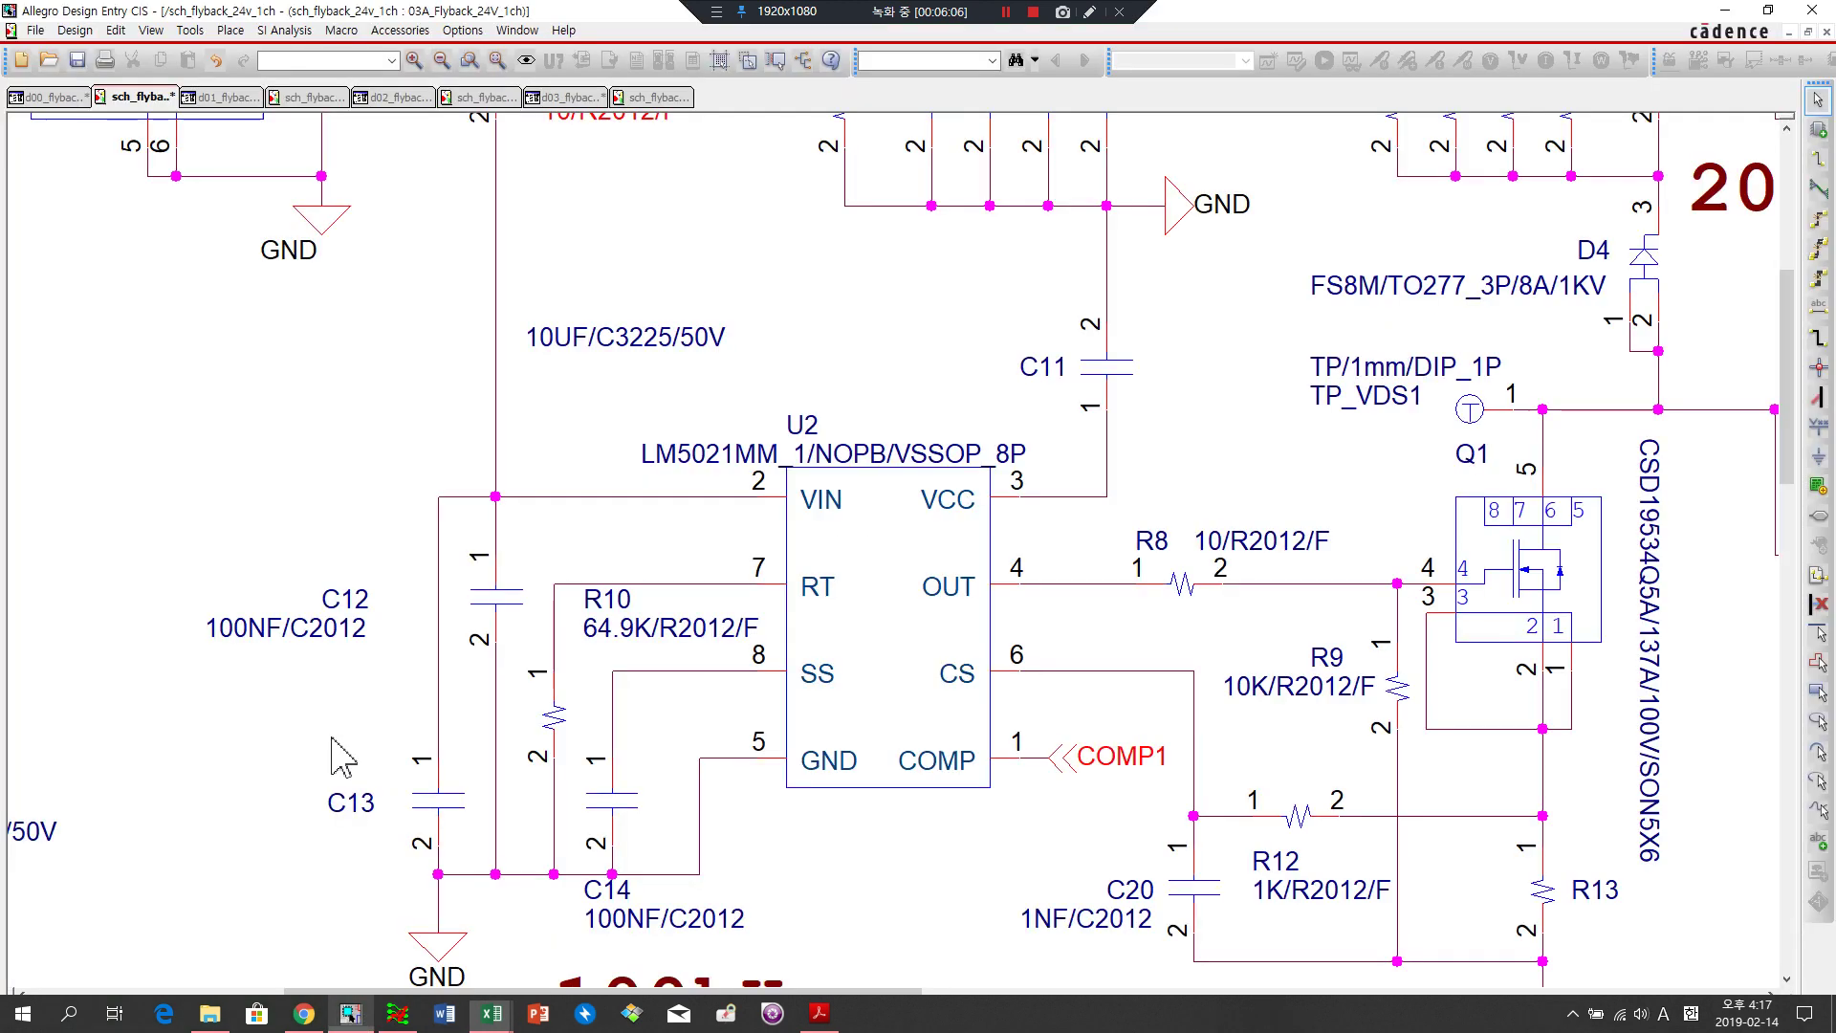
scroll(903, 259, up, 5)
scroll(770, 369, right, 6)
key(o)
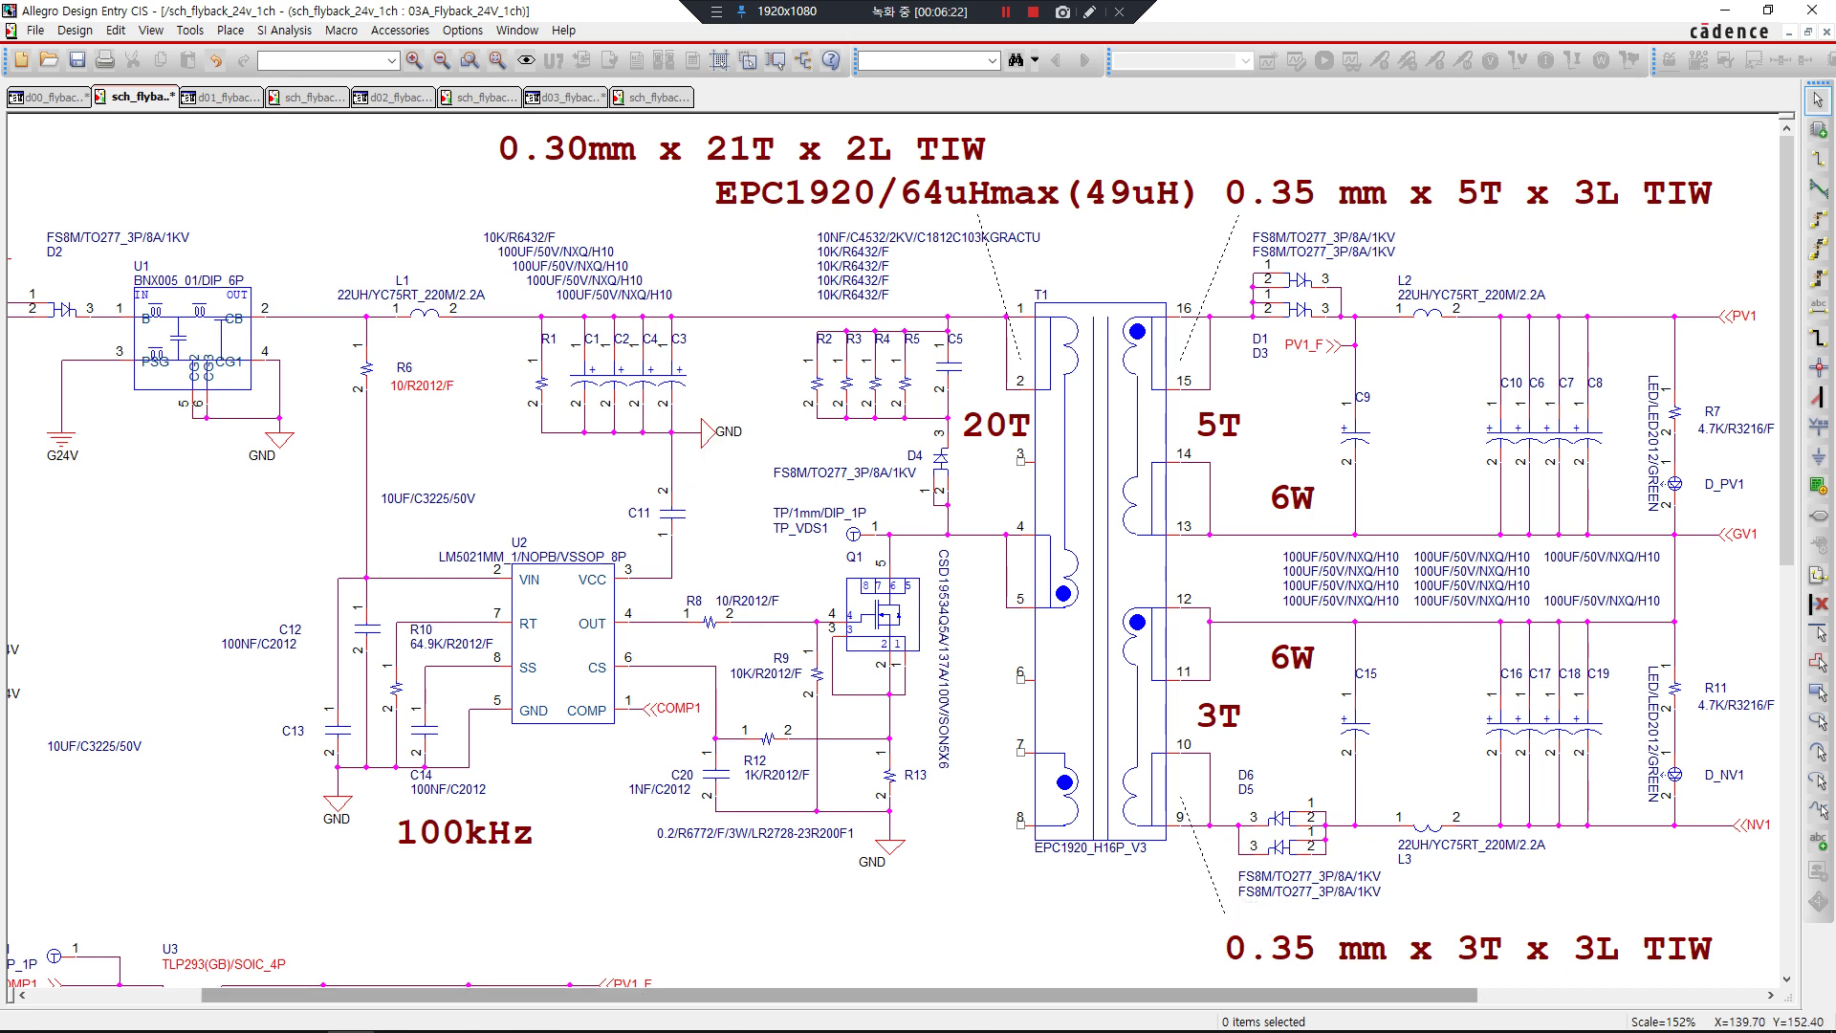
Switch back to the EPC1920 workbook in Excel and review the output voltage Vo among the design specifications.
mouse_move(727, 1021)
mouse_move(490, 1015)
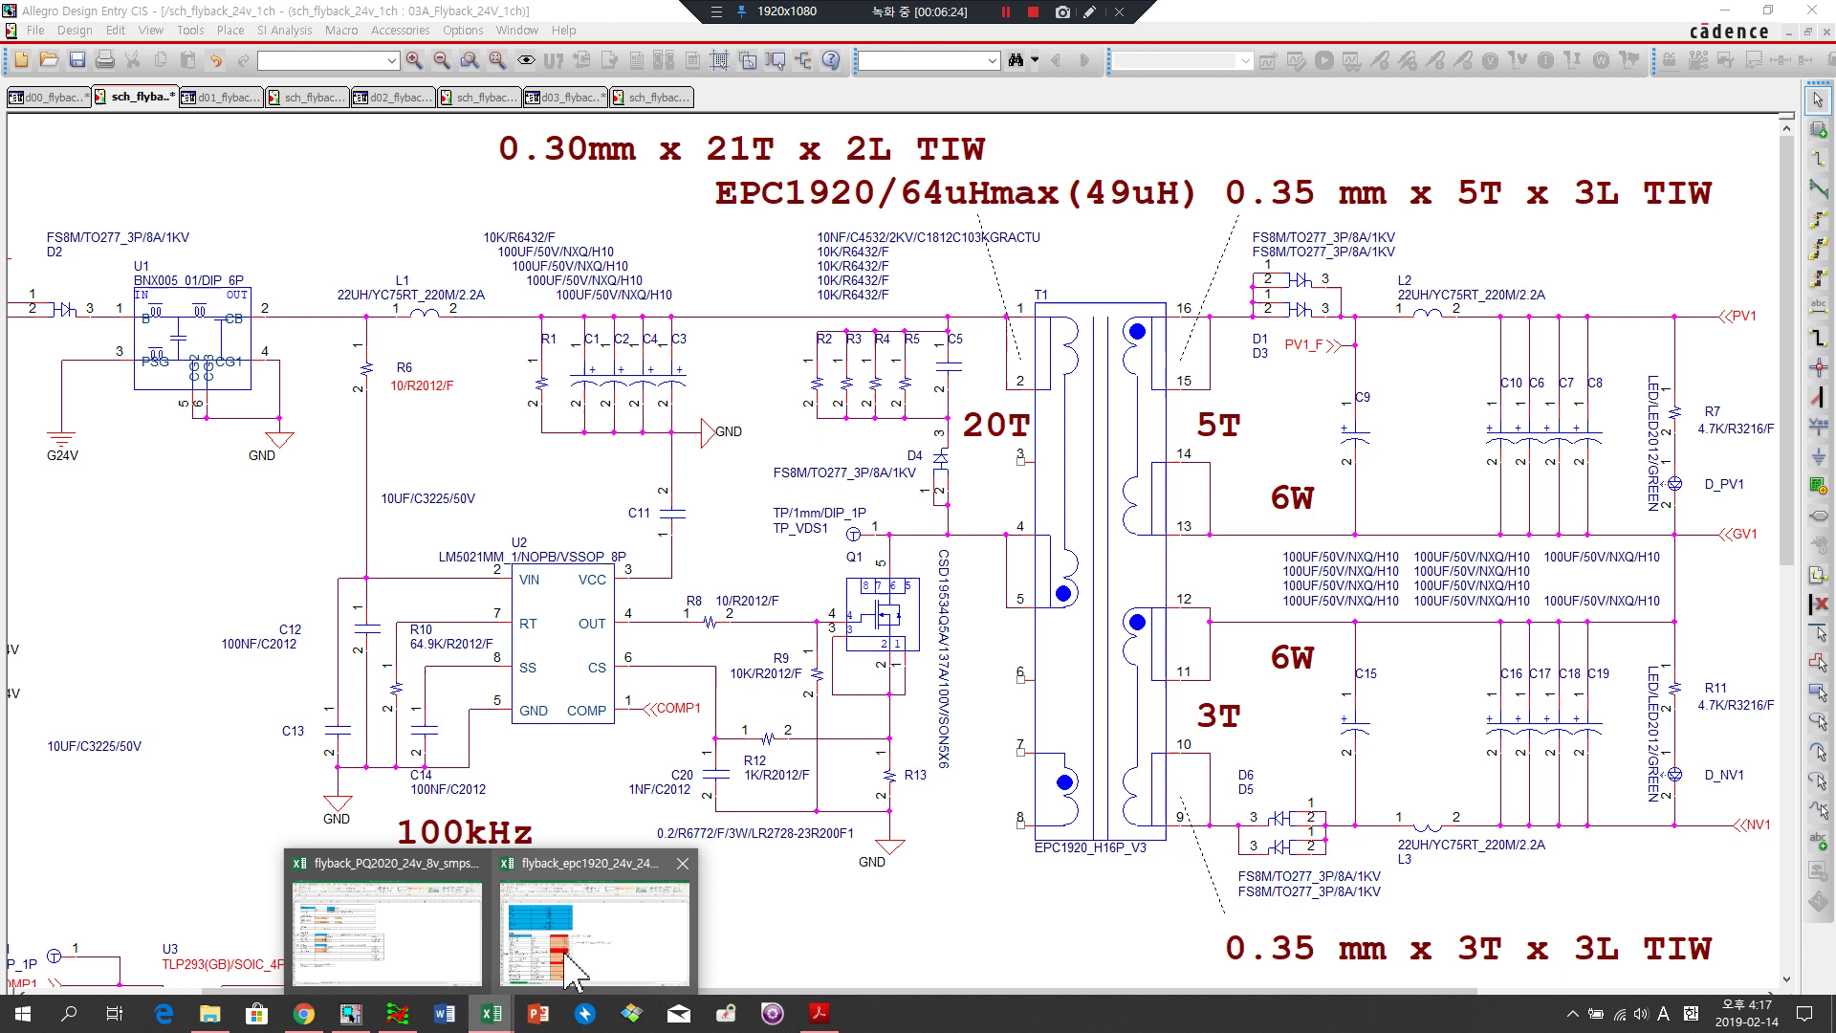
click(574, 918)
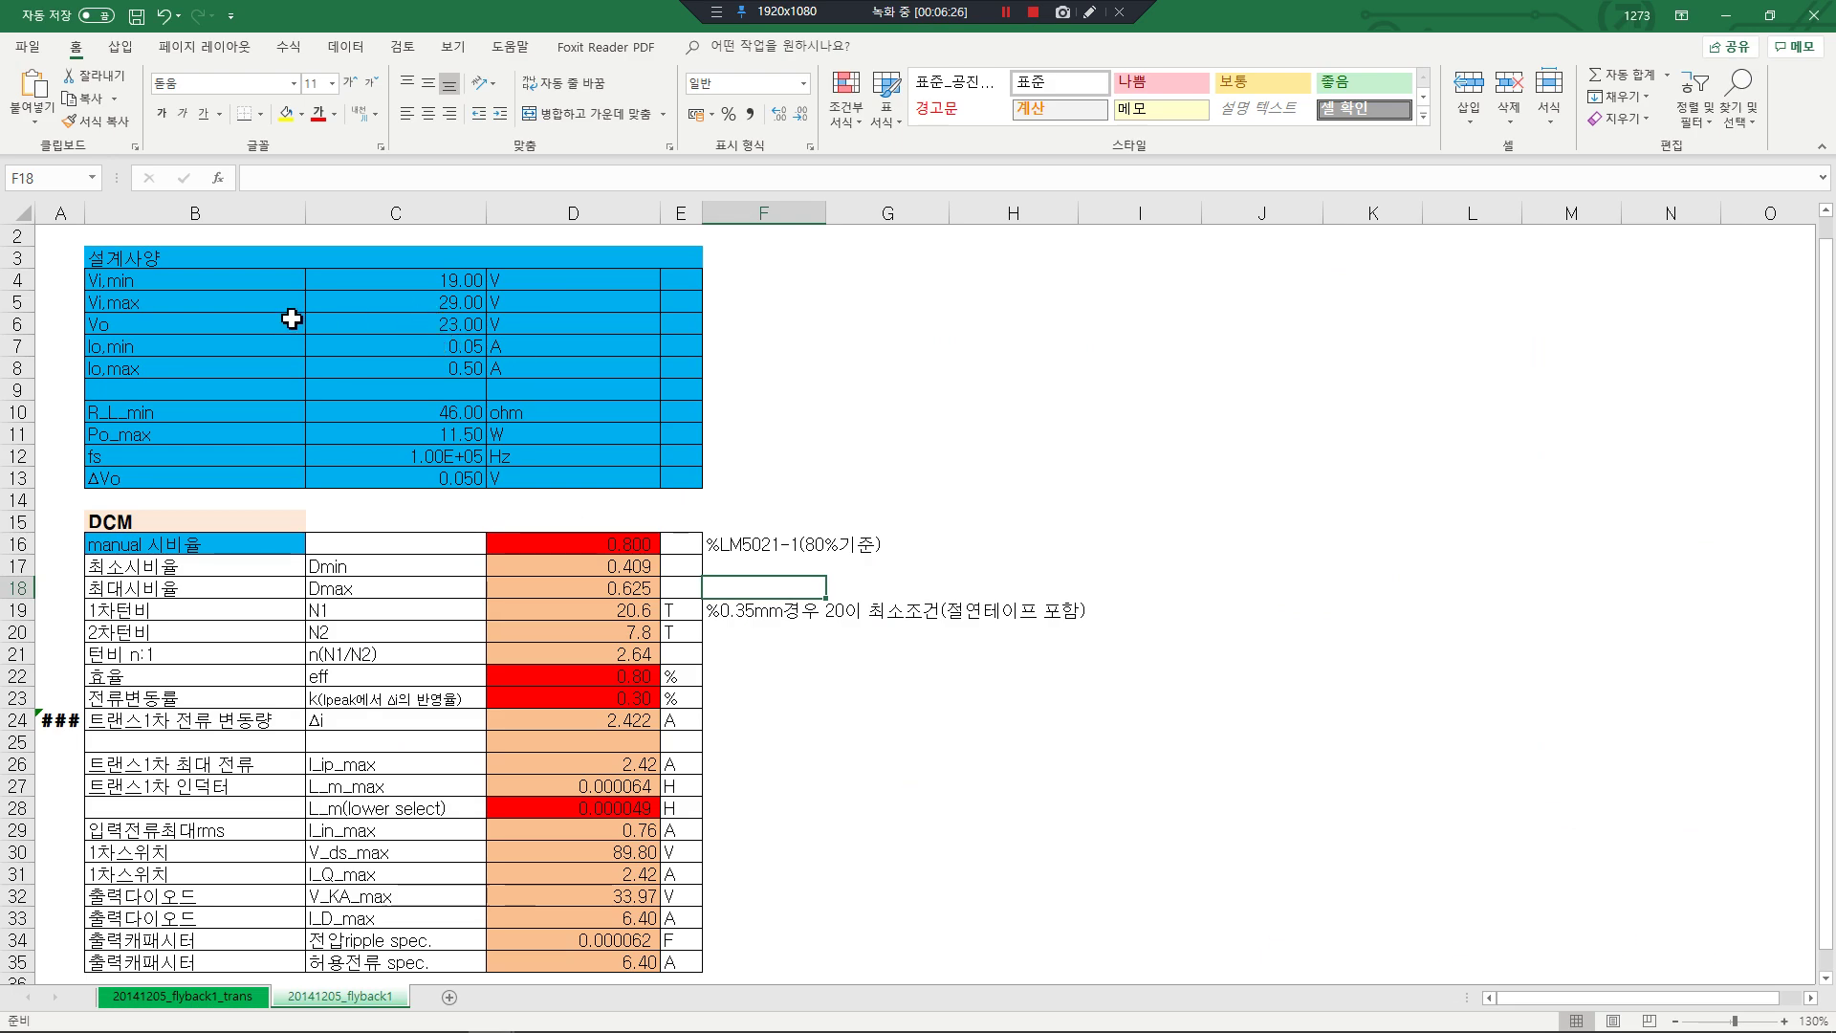
click(381, 327)
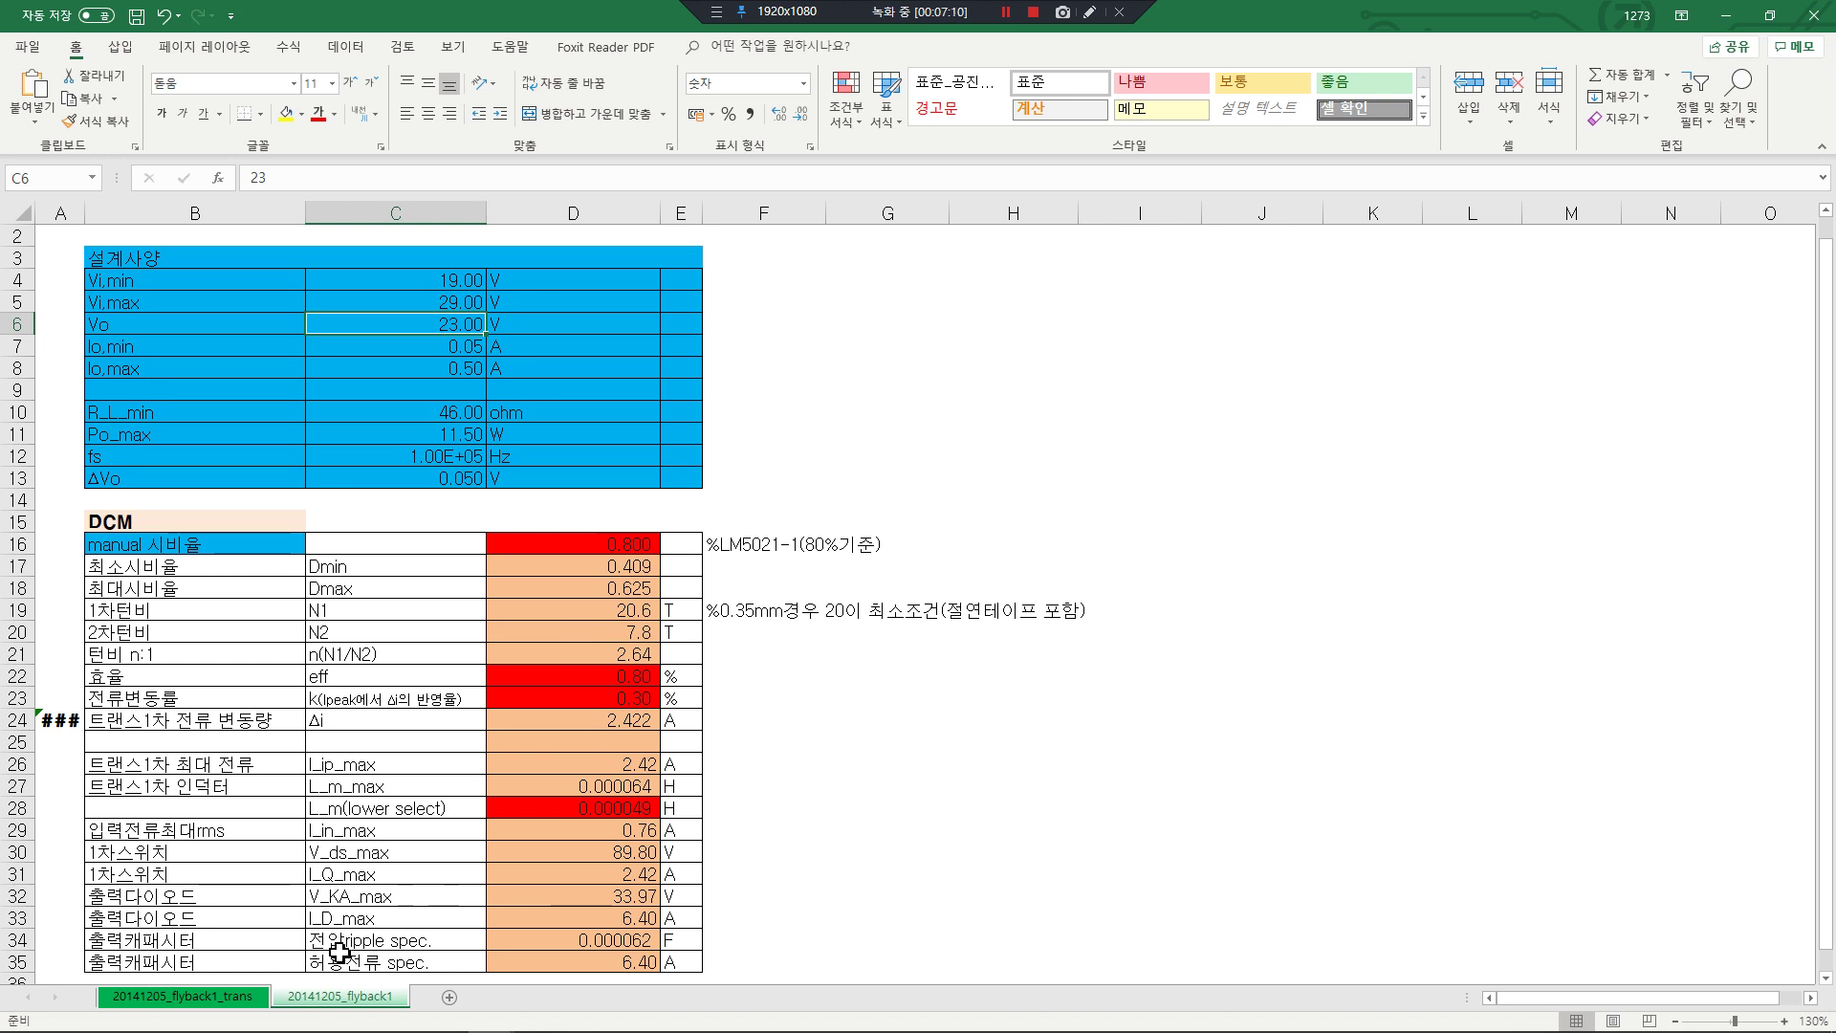
Show the 20141205_flyback1_trans sheet and inspect the rounded primary turns Np in F20.
key(ctrl+Page_Down)
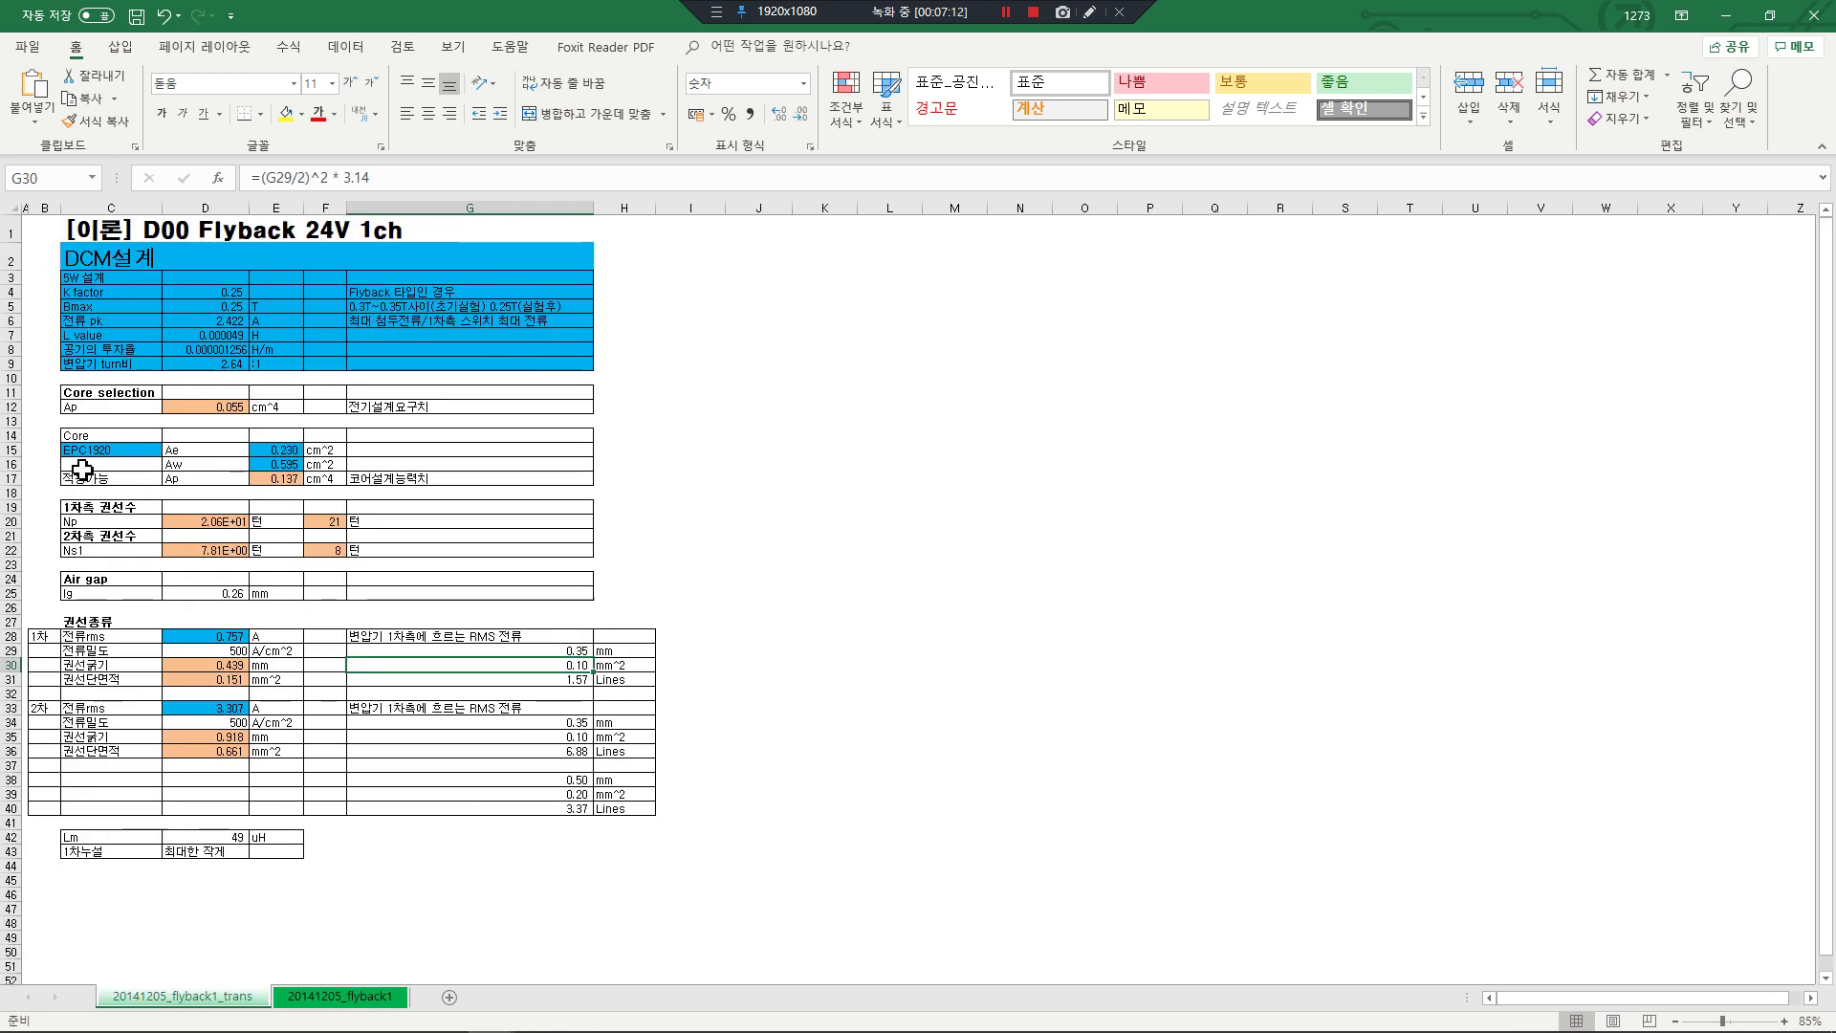
ctrl+scroll(86, 465, up, 2)
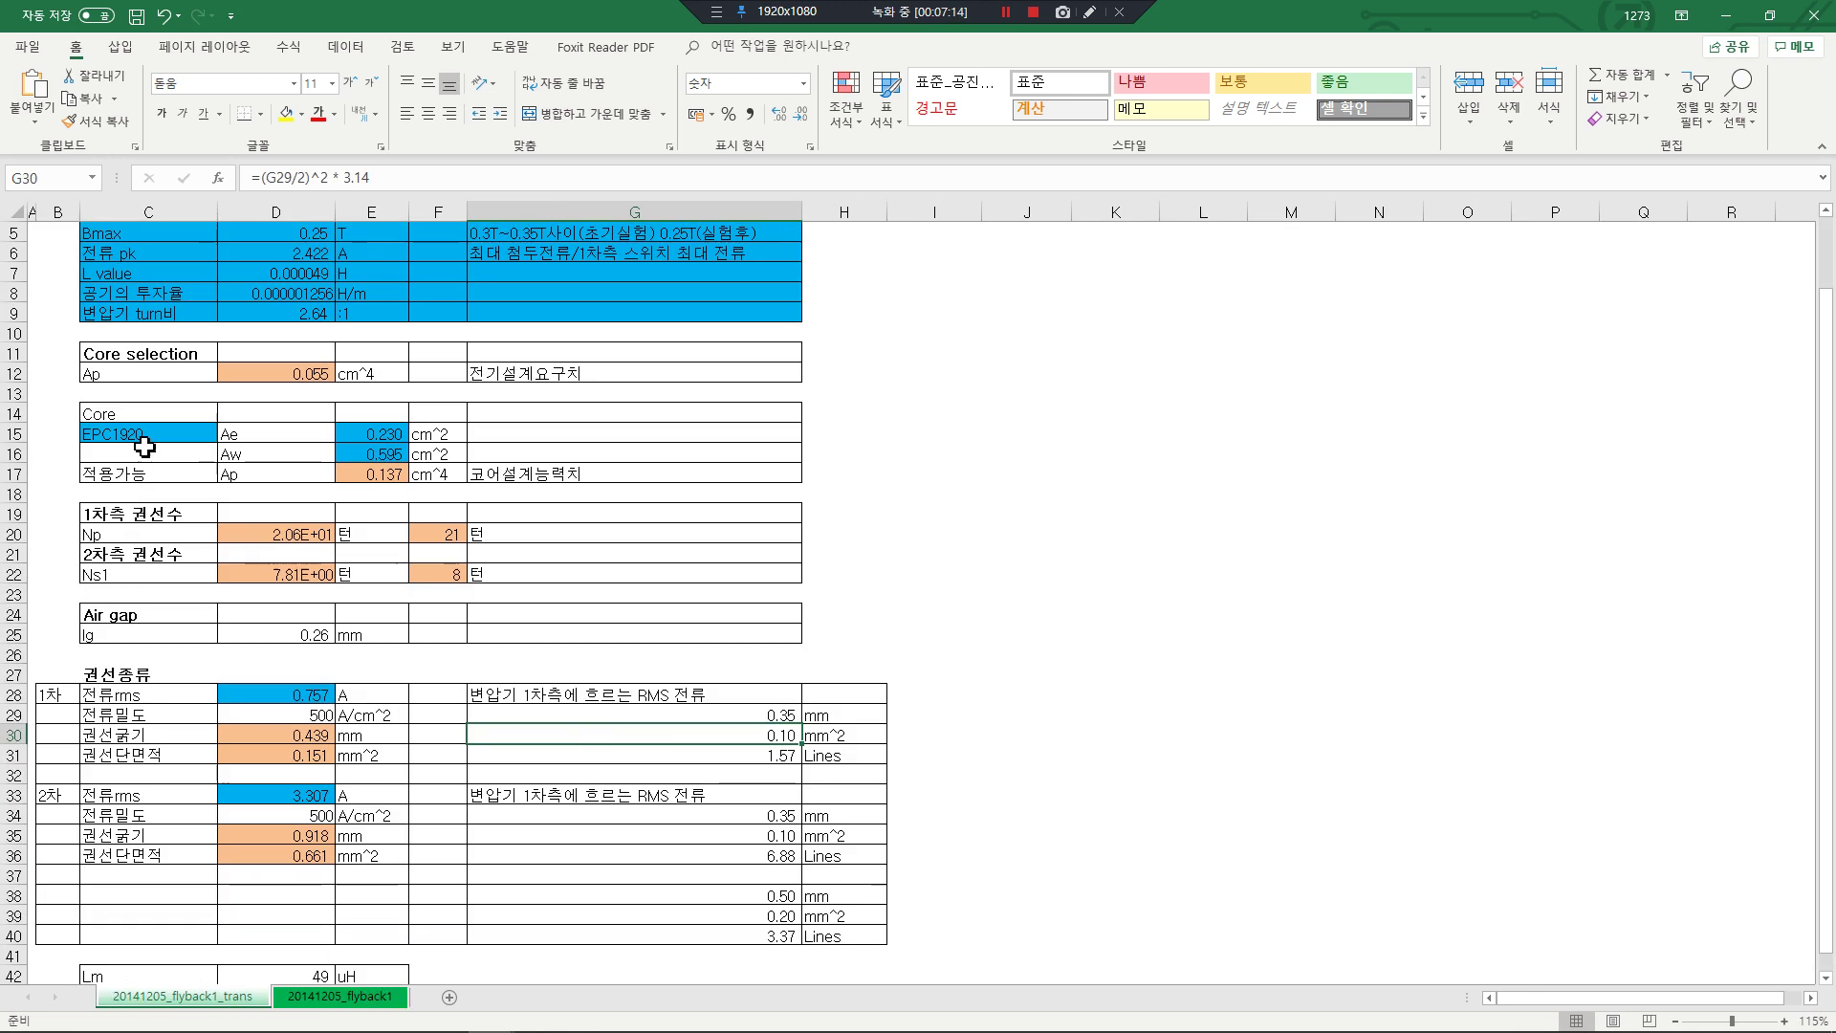
ctrl+scroll(146, 438, up, 1)
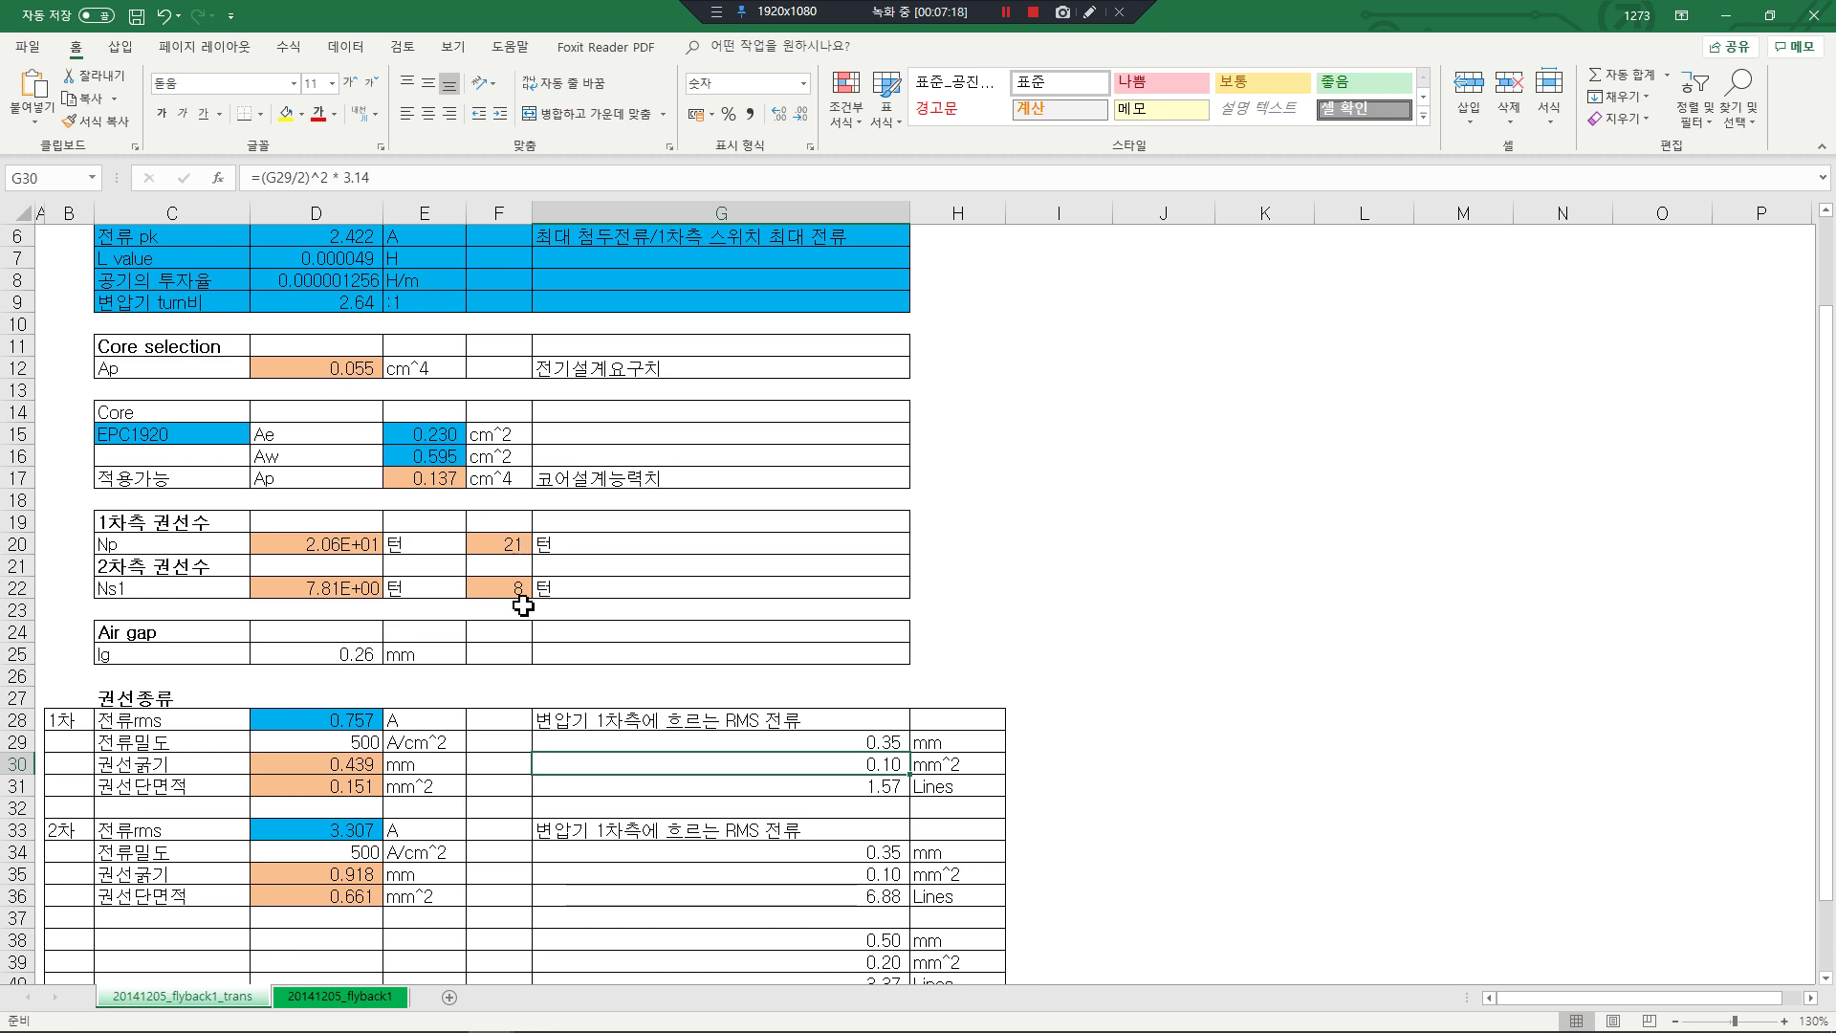
click(478, 545)
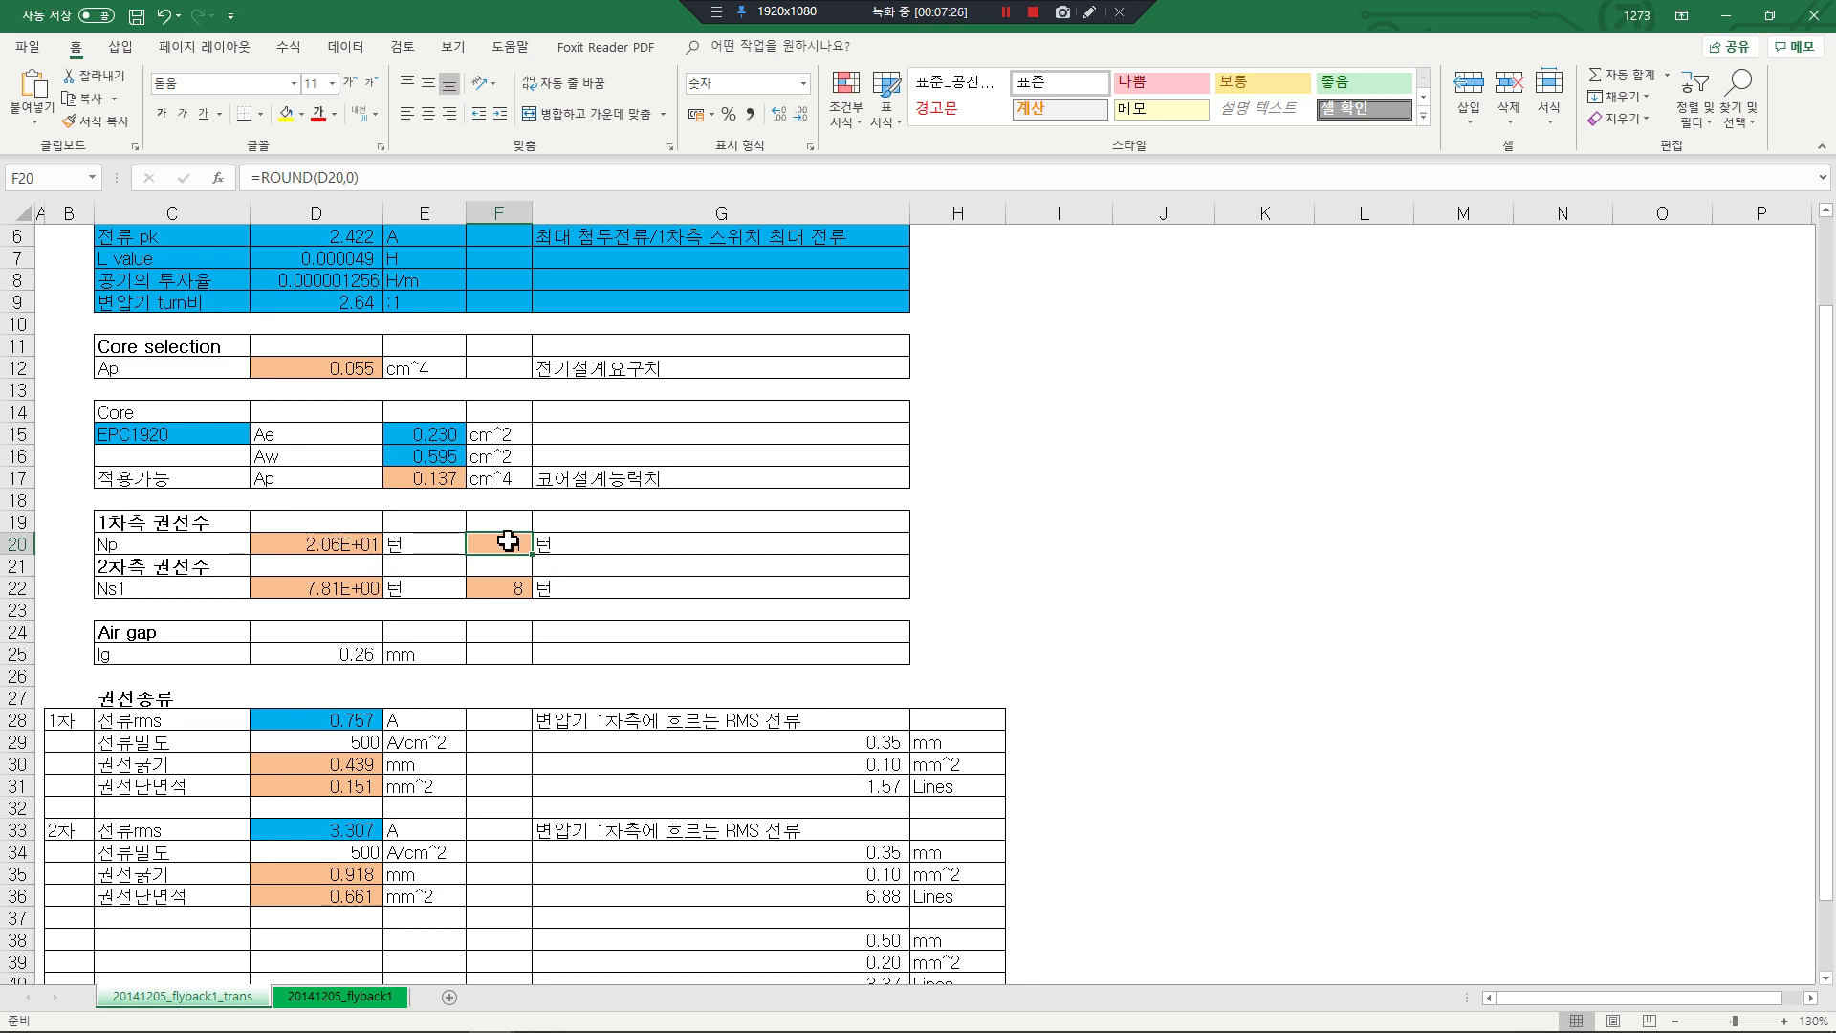
Glance at the 1-channel schematic in Allegro, and open the D01_FLYBACK_24V_2CH project folder in File Explorer.
click(350, 1011)
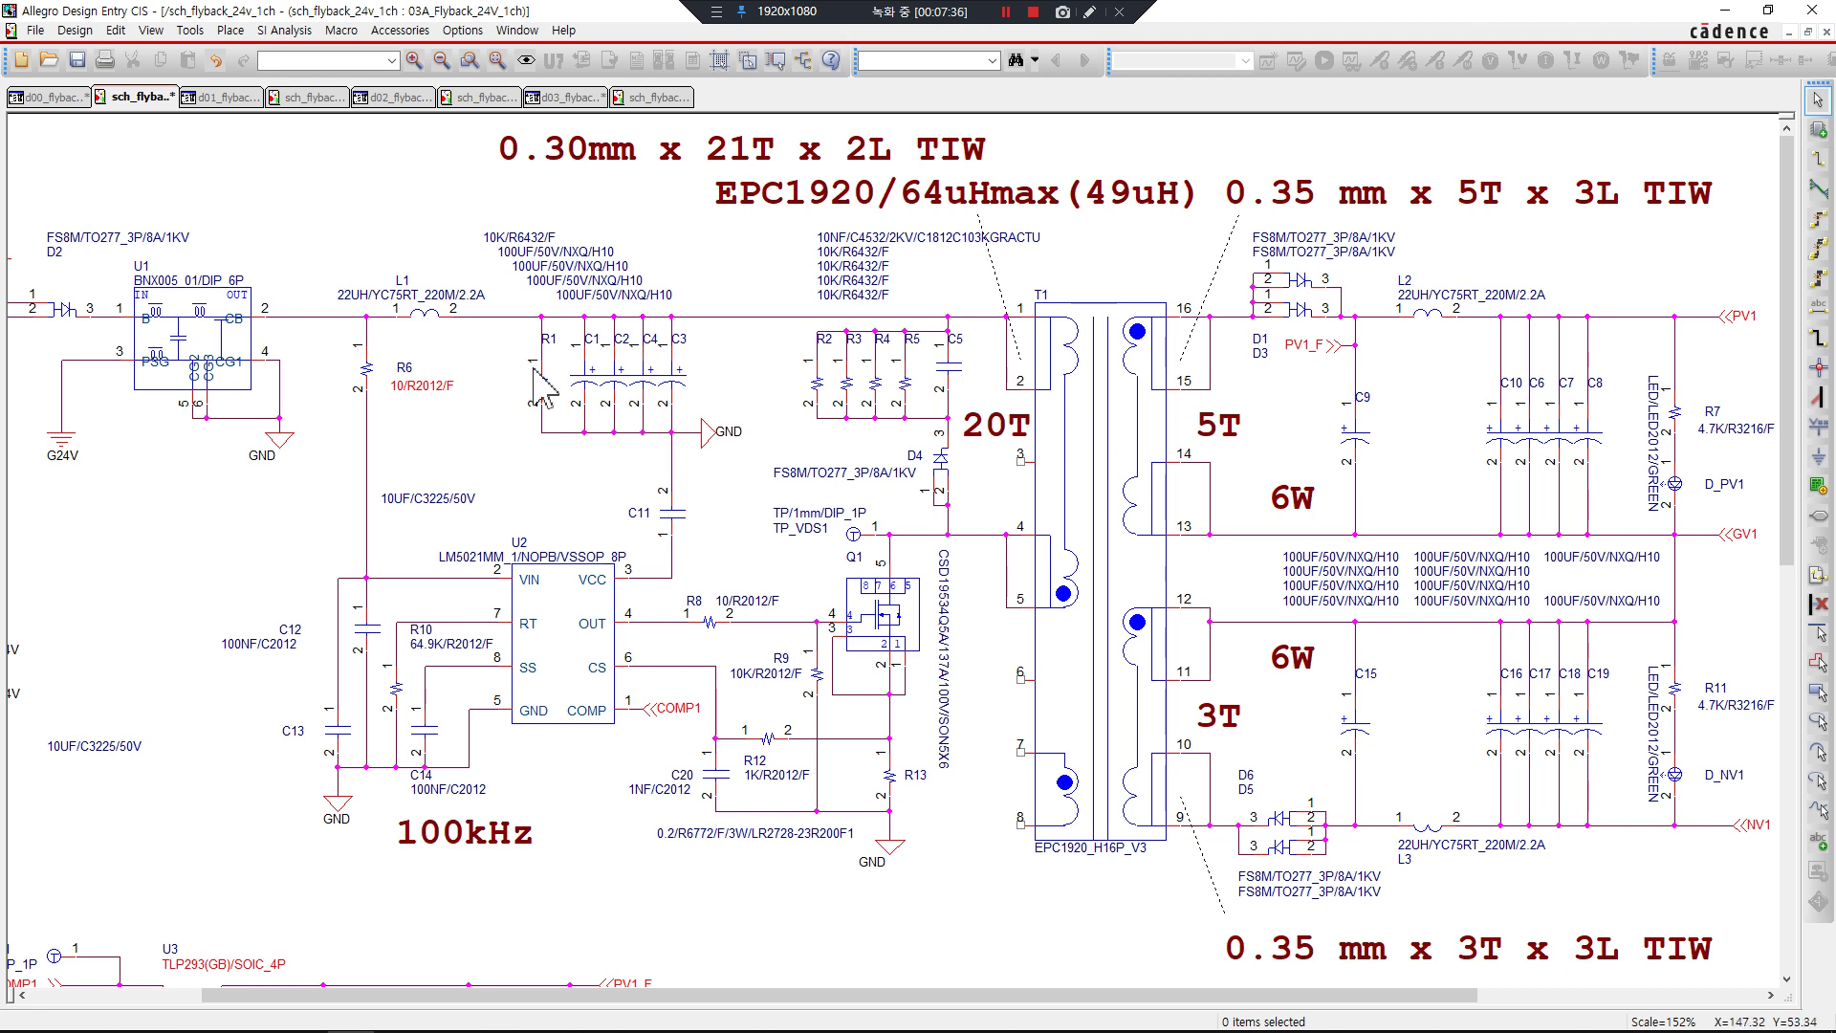
mouse_move(203, 1028)
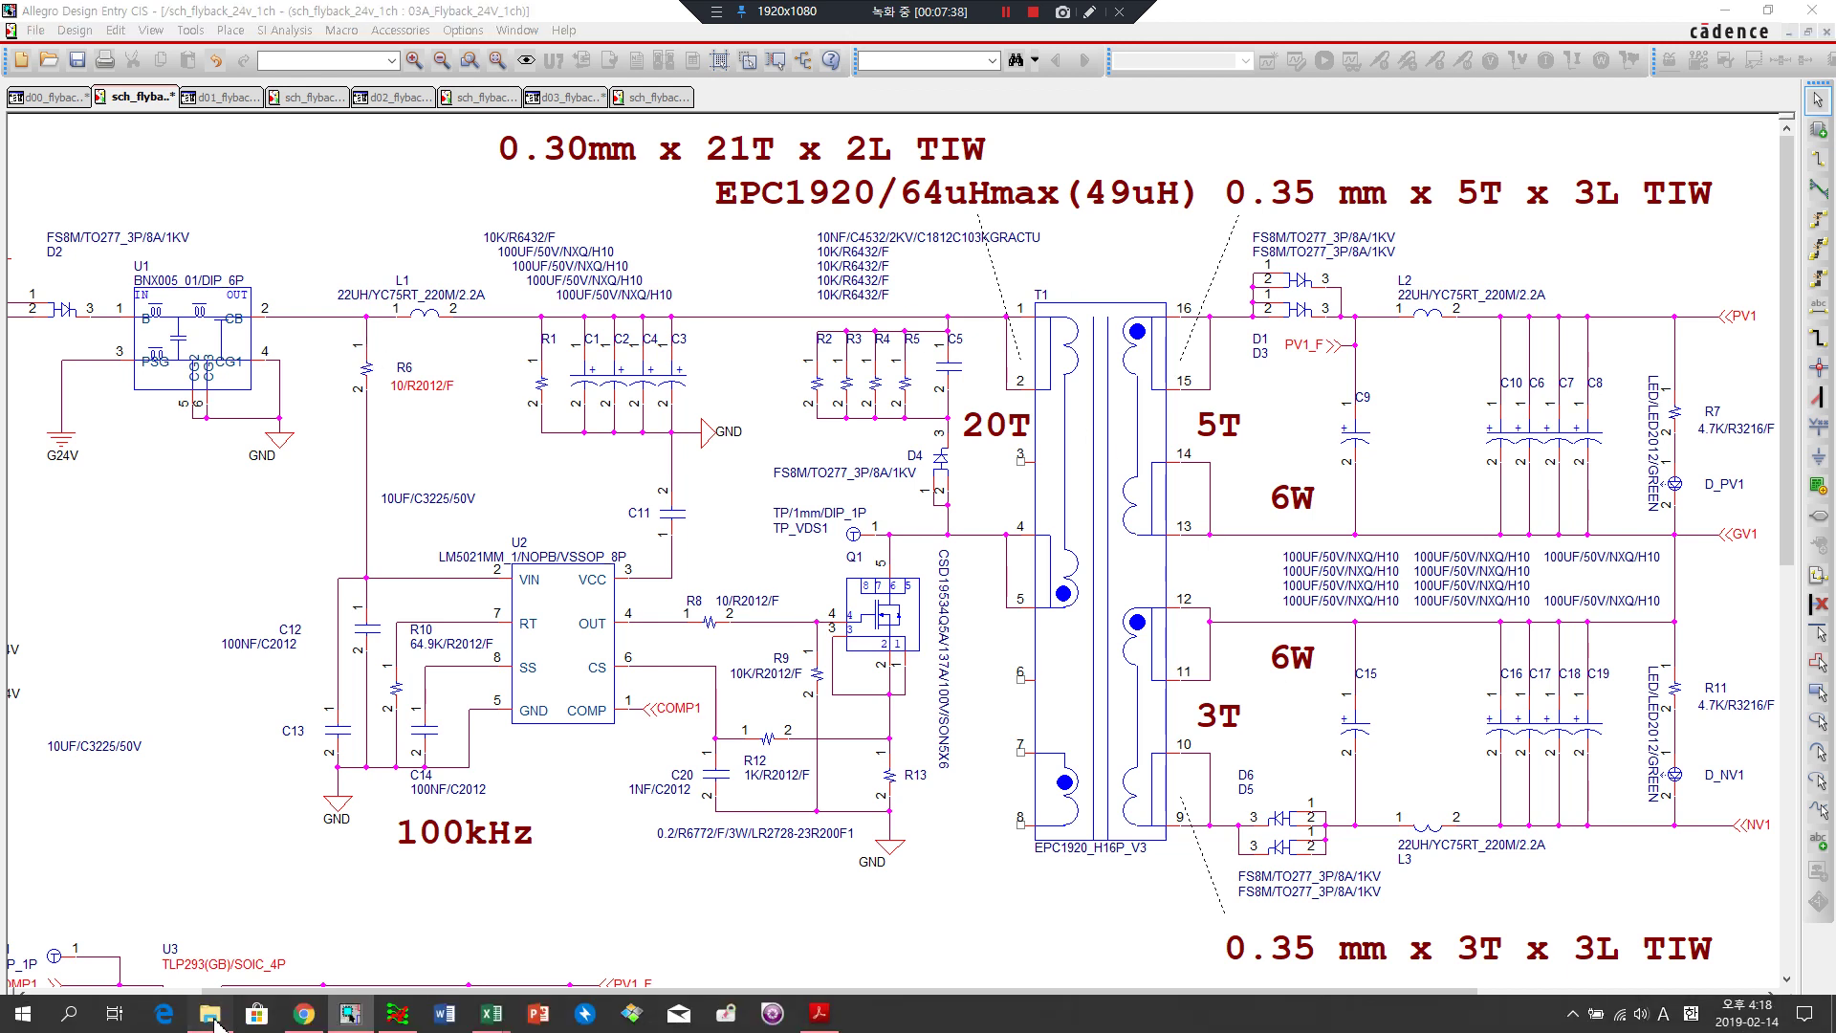
click(211, 1015)
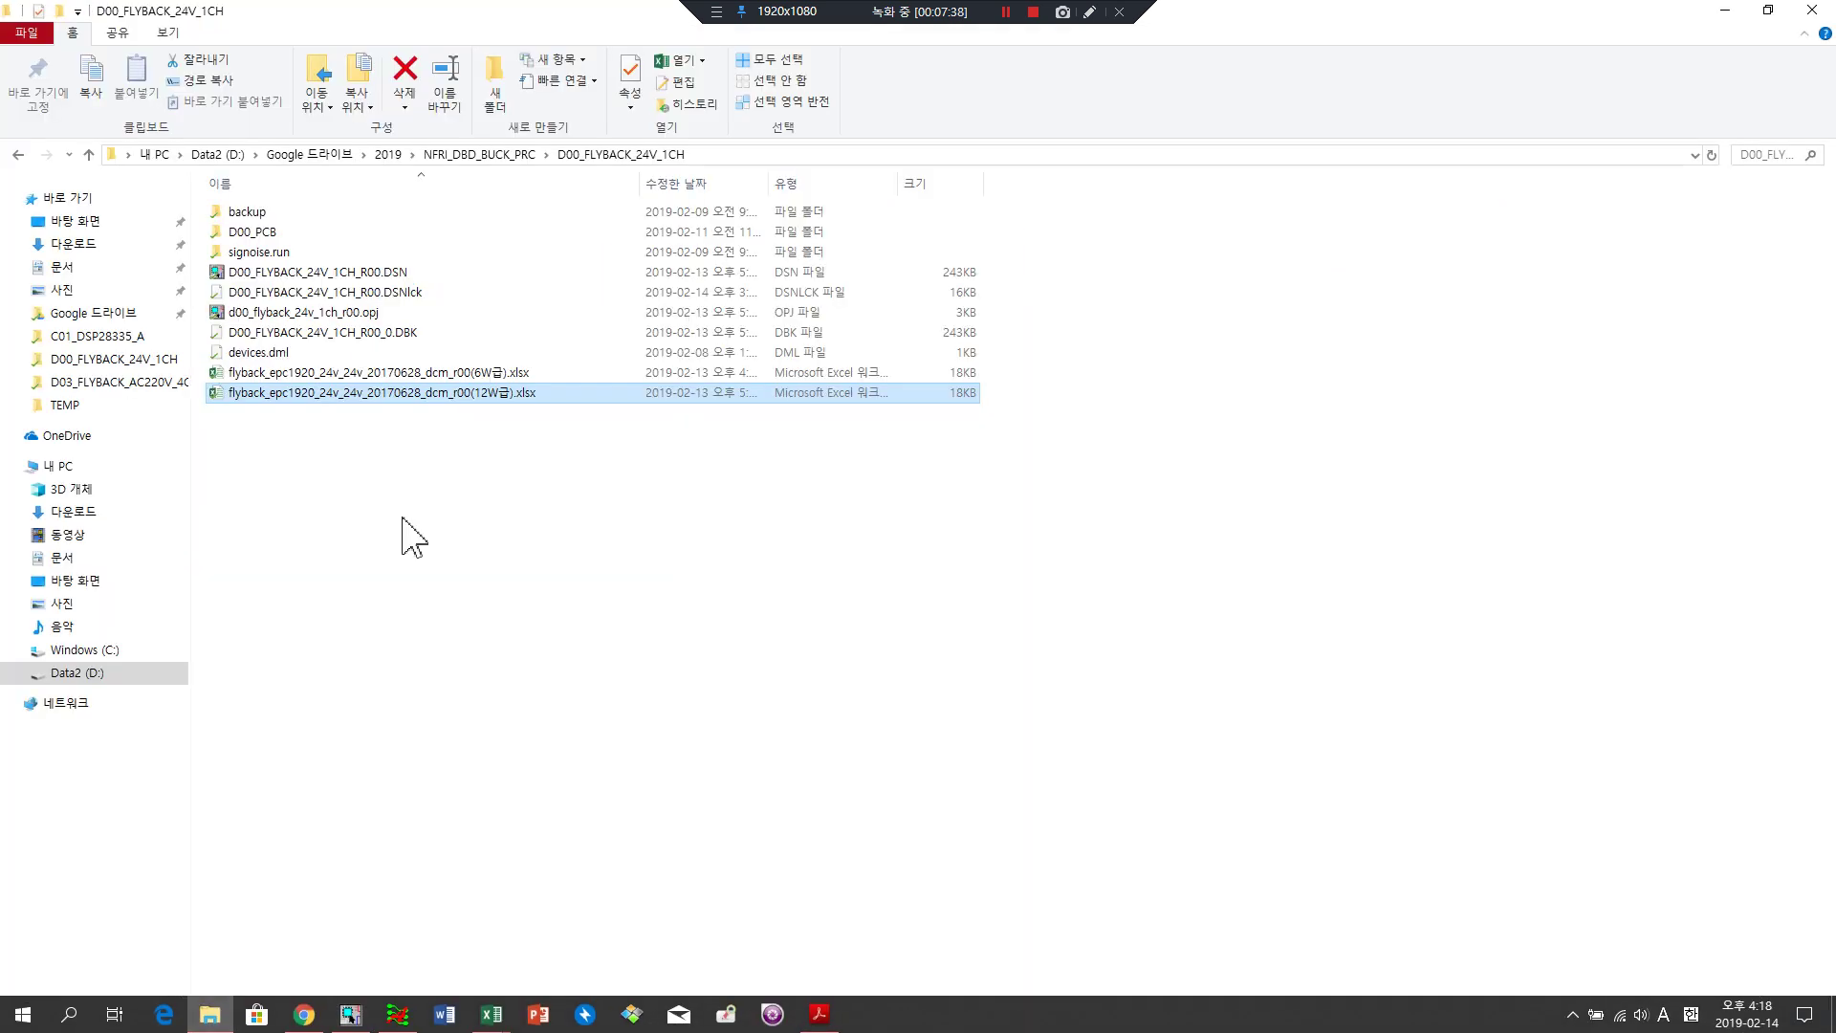
click(499, 156)
double_click(313, 411)
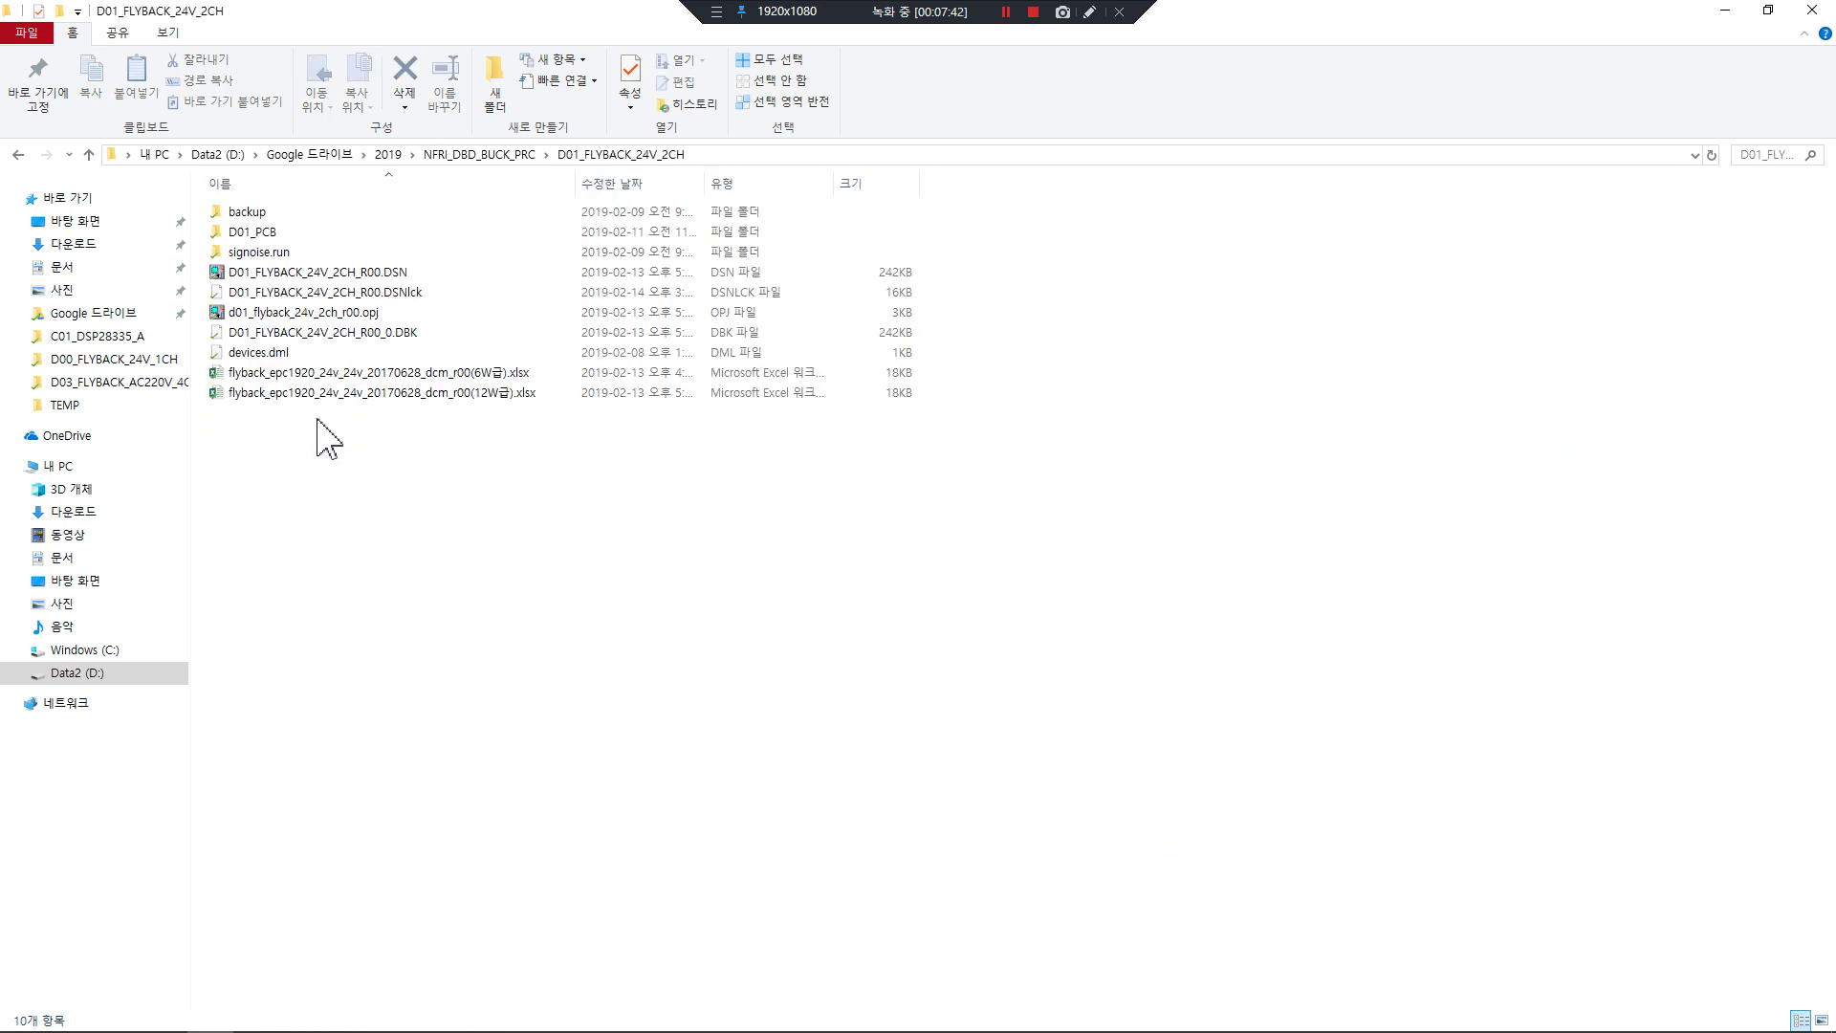
Close the open 12W workbook without saving, and open the same-named flyback_epc1920 12W workbook from the D01_FLYBACK_24V_2CH folder.
double_click(411, 393)
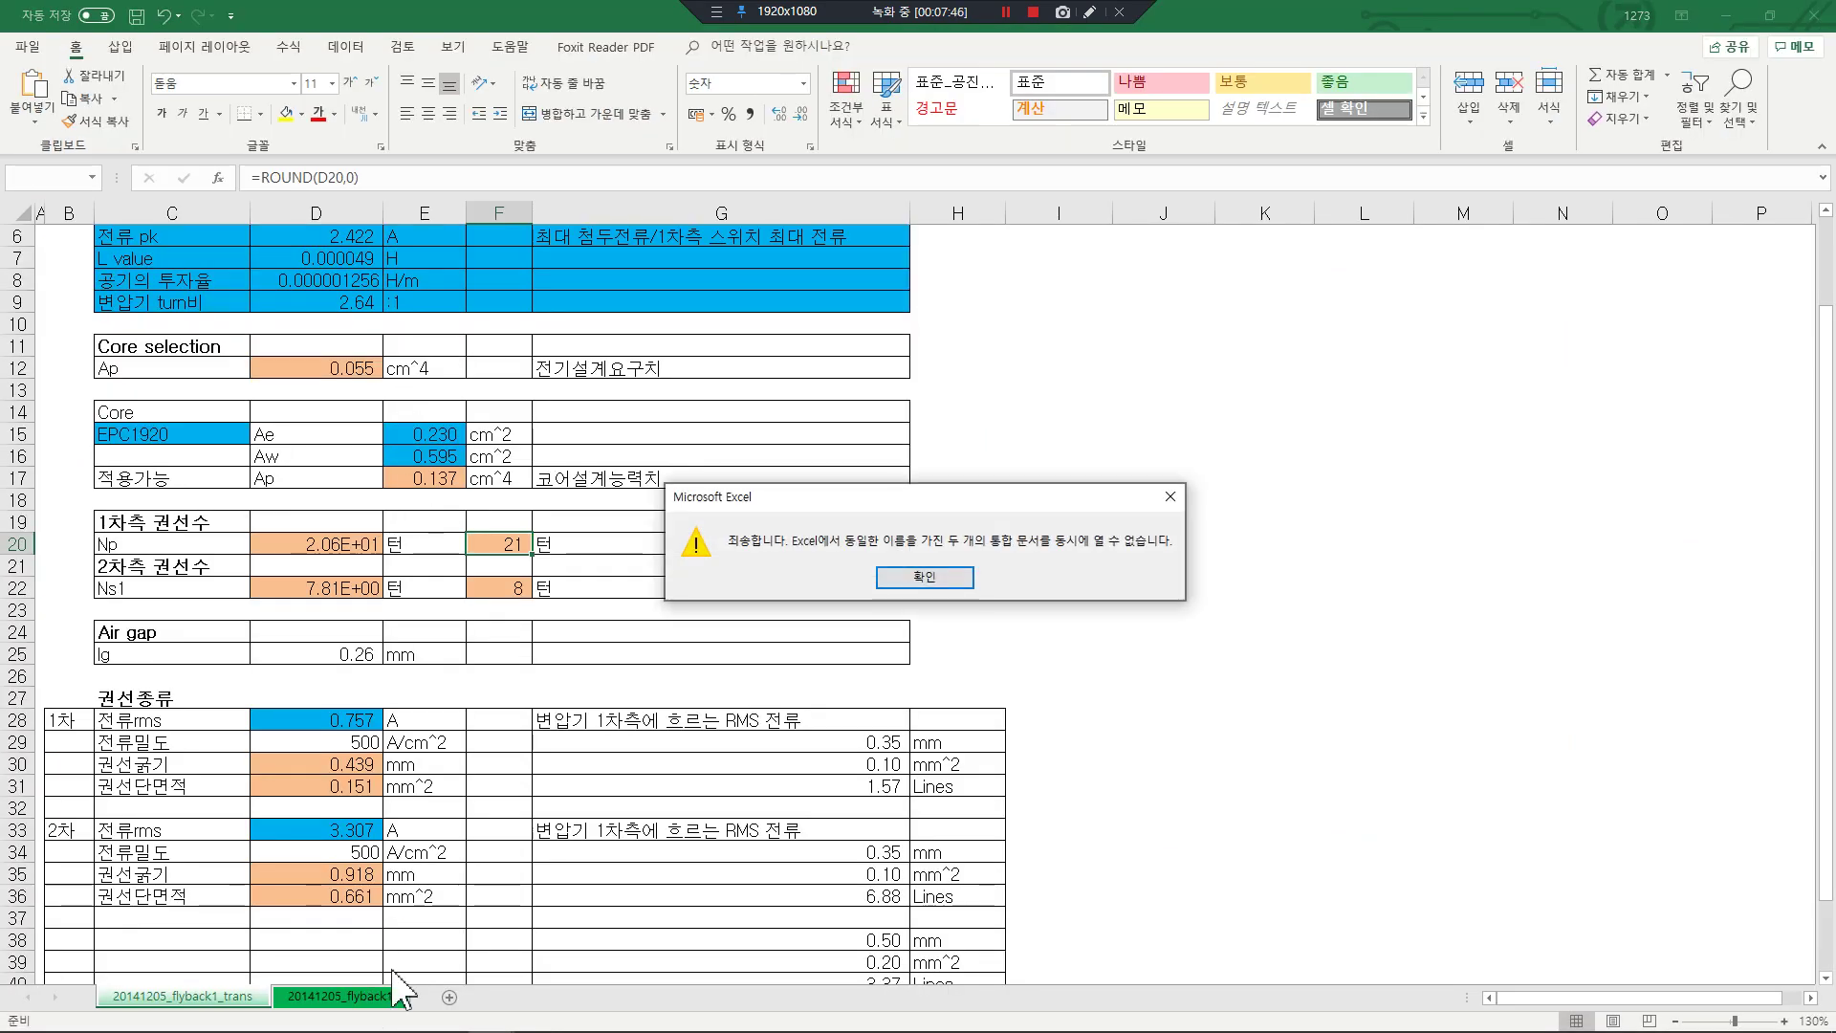
click(953, 580)
click(1809, 15)
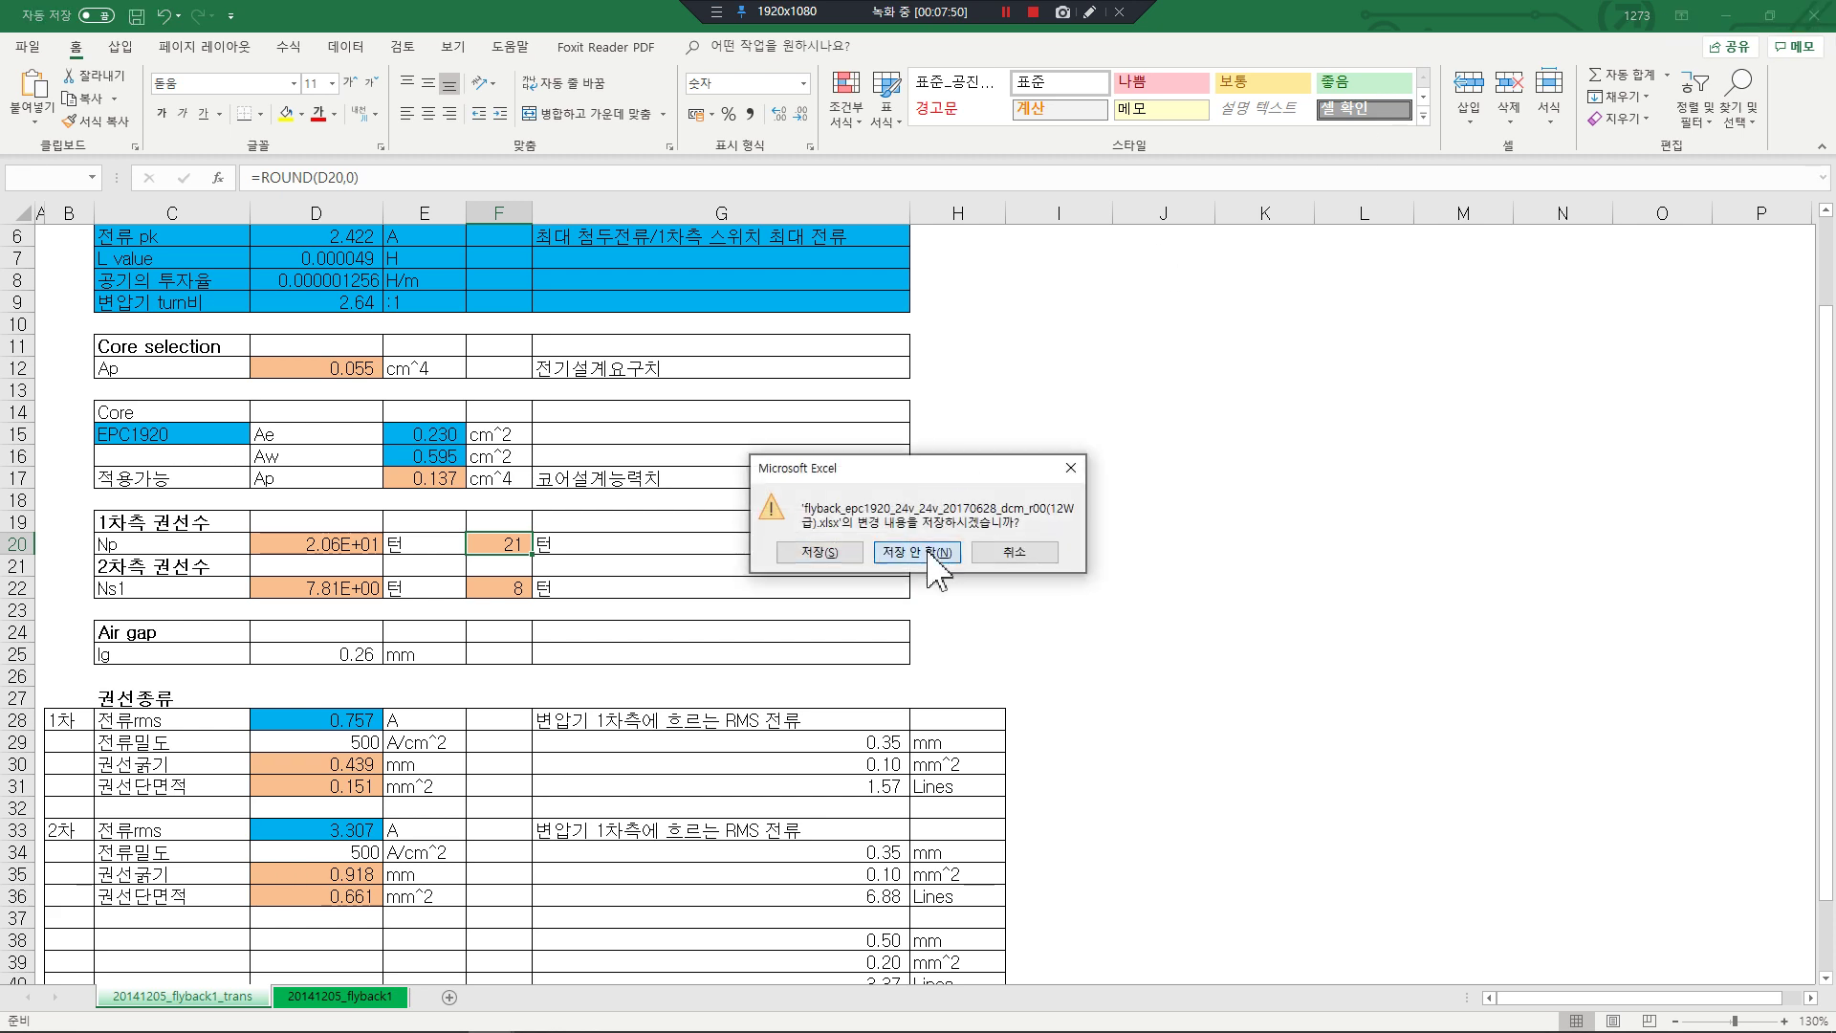
click(929, 554)
click(1814, 16)
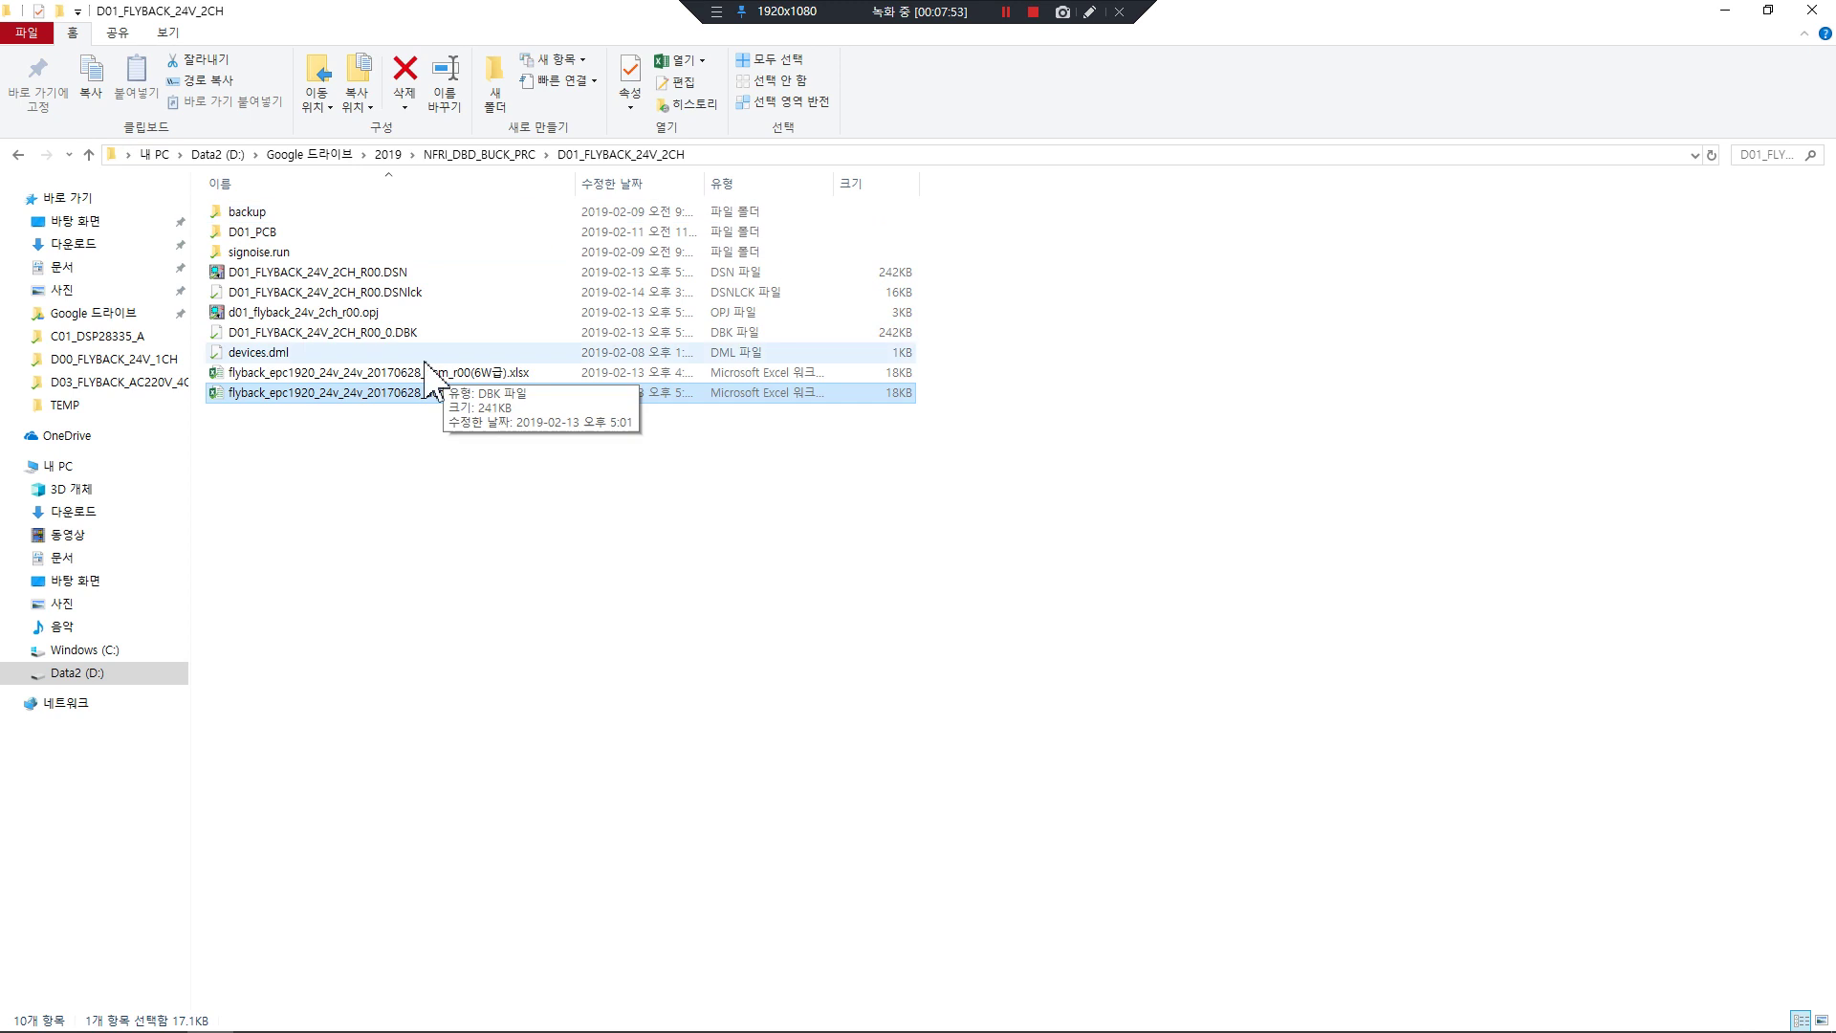
double_click(414, 395)
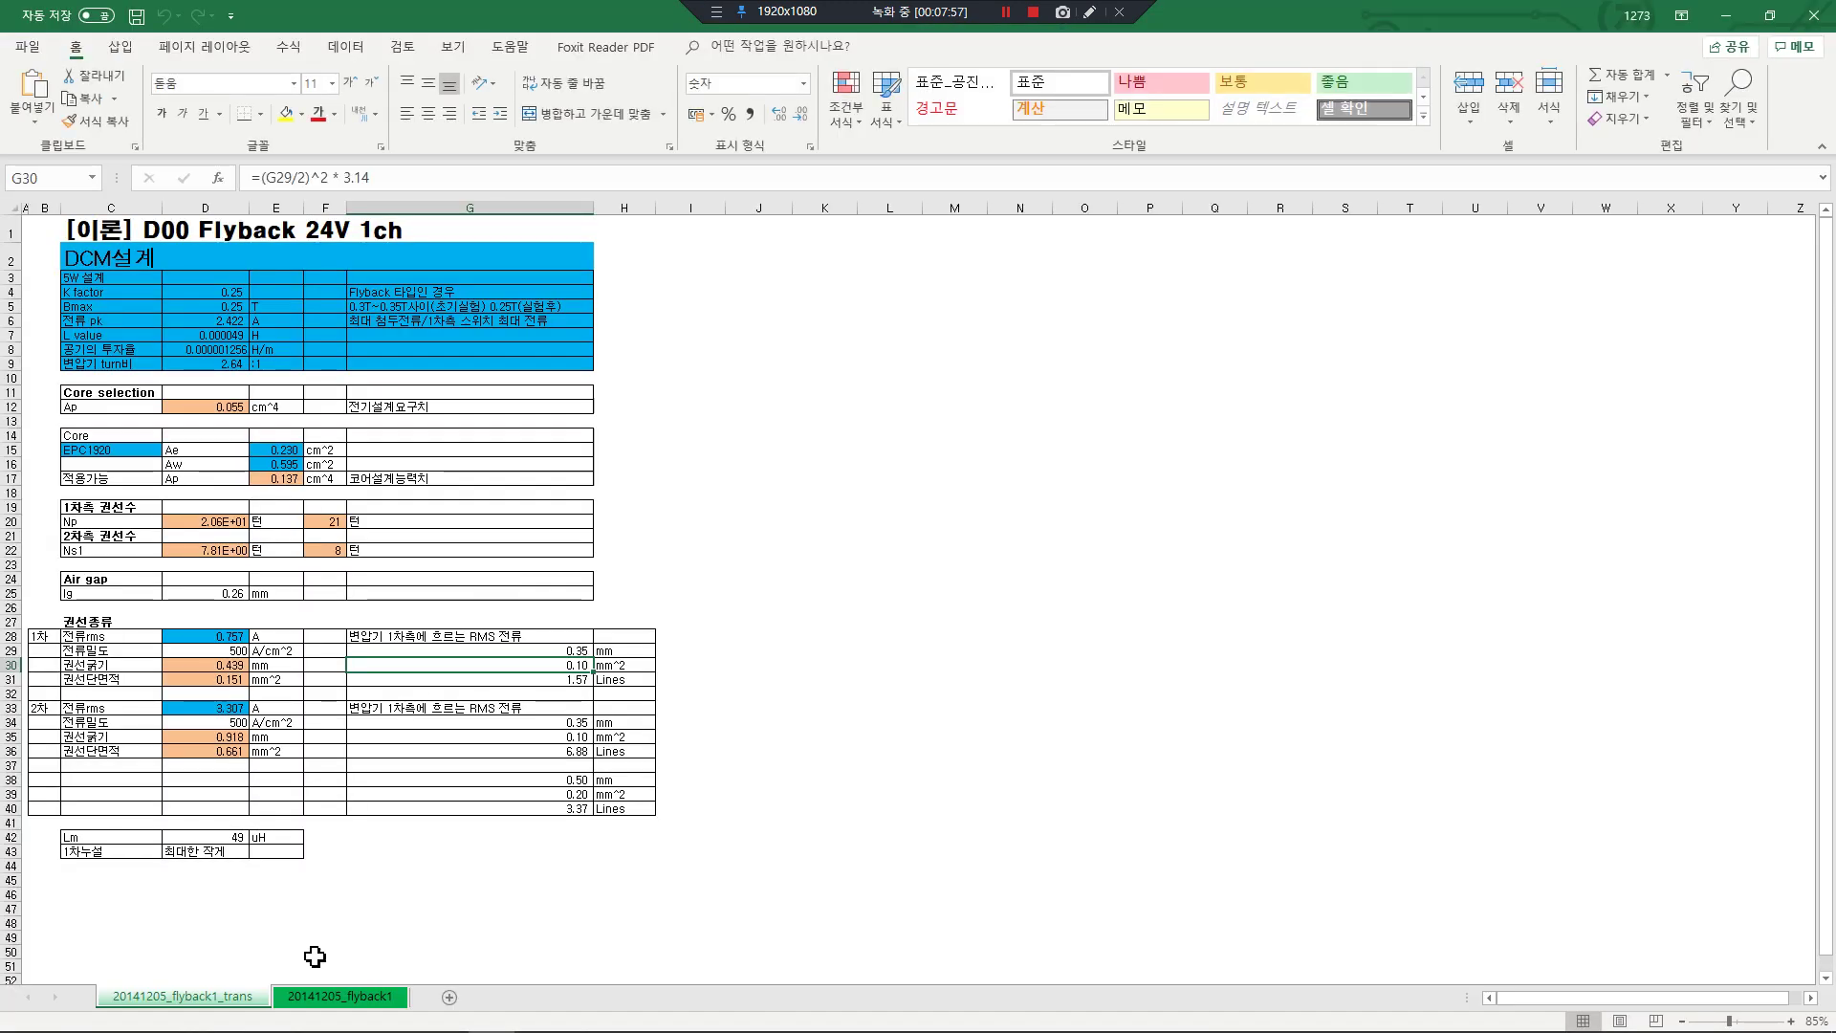
Show the 20141205_flyback1 sheet and inspect the selected lower inductance L_m in D28 of the DCM table.
click(359, 996)
ctrl+scroll(218, 343, up, 1)
ctrl+scroll(331, 346, up, 1)
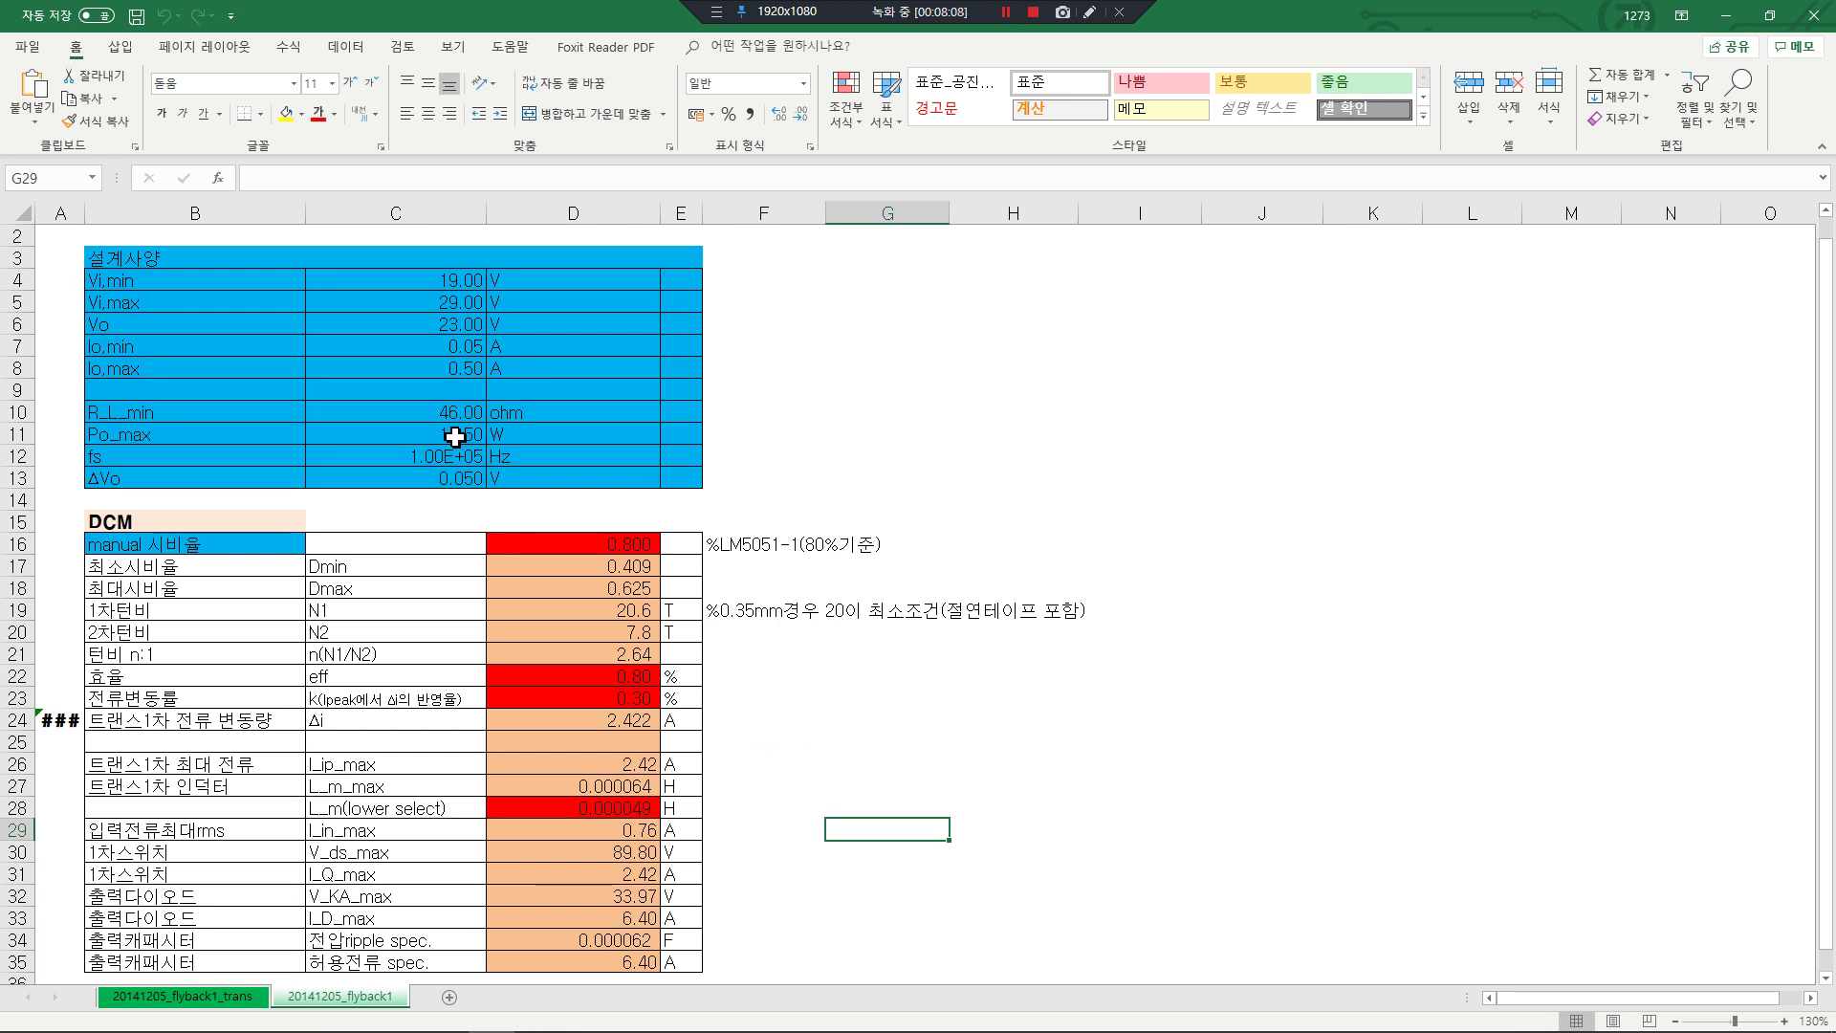
scroll(647, 819, down, 2)
click(638, 678)
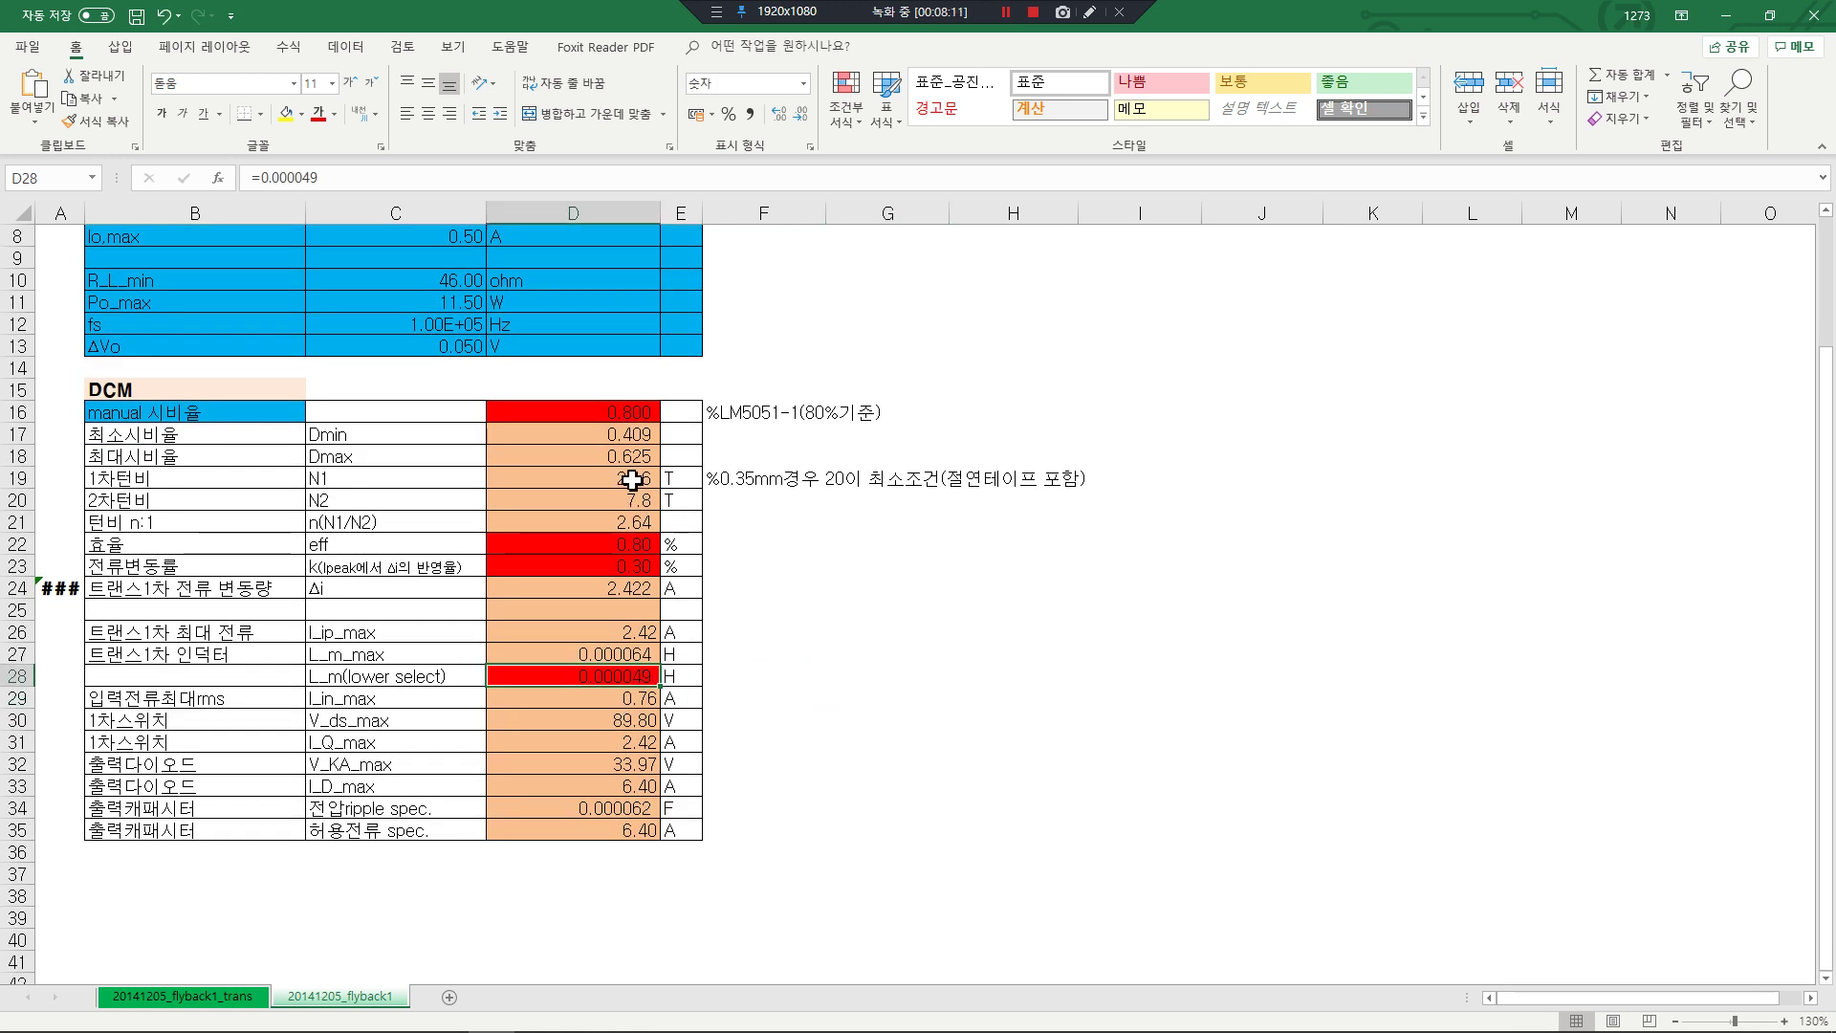
Switch to the 2-channel flyback schematic in Allegro and examine the winding notes around transformer T1.
mouse_move(525, 1004)
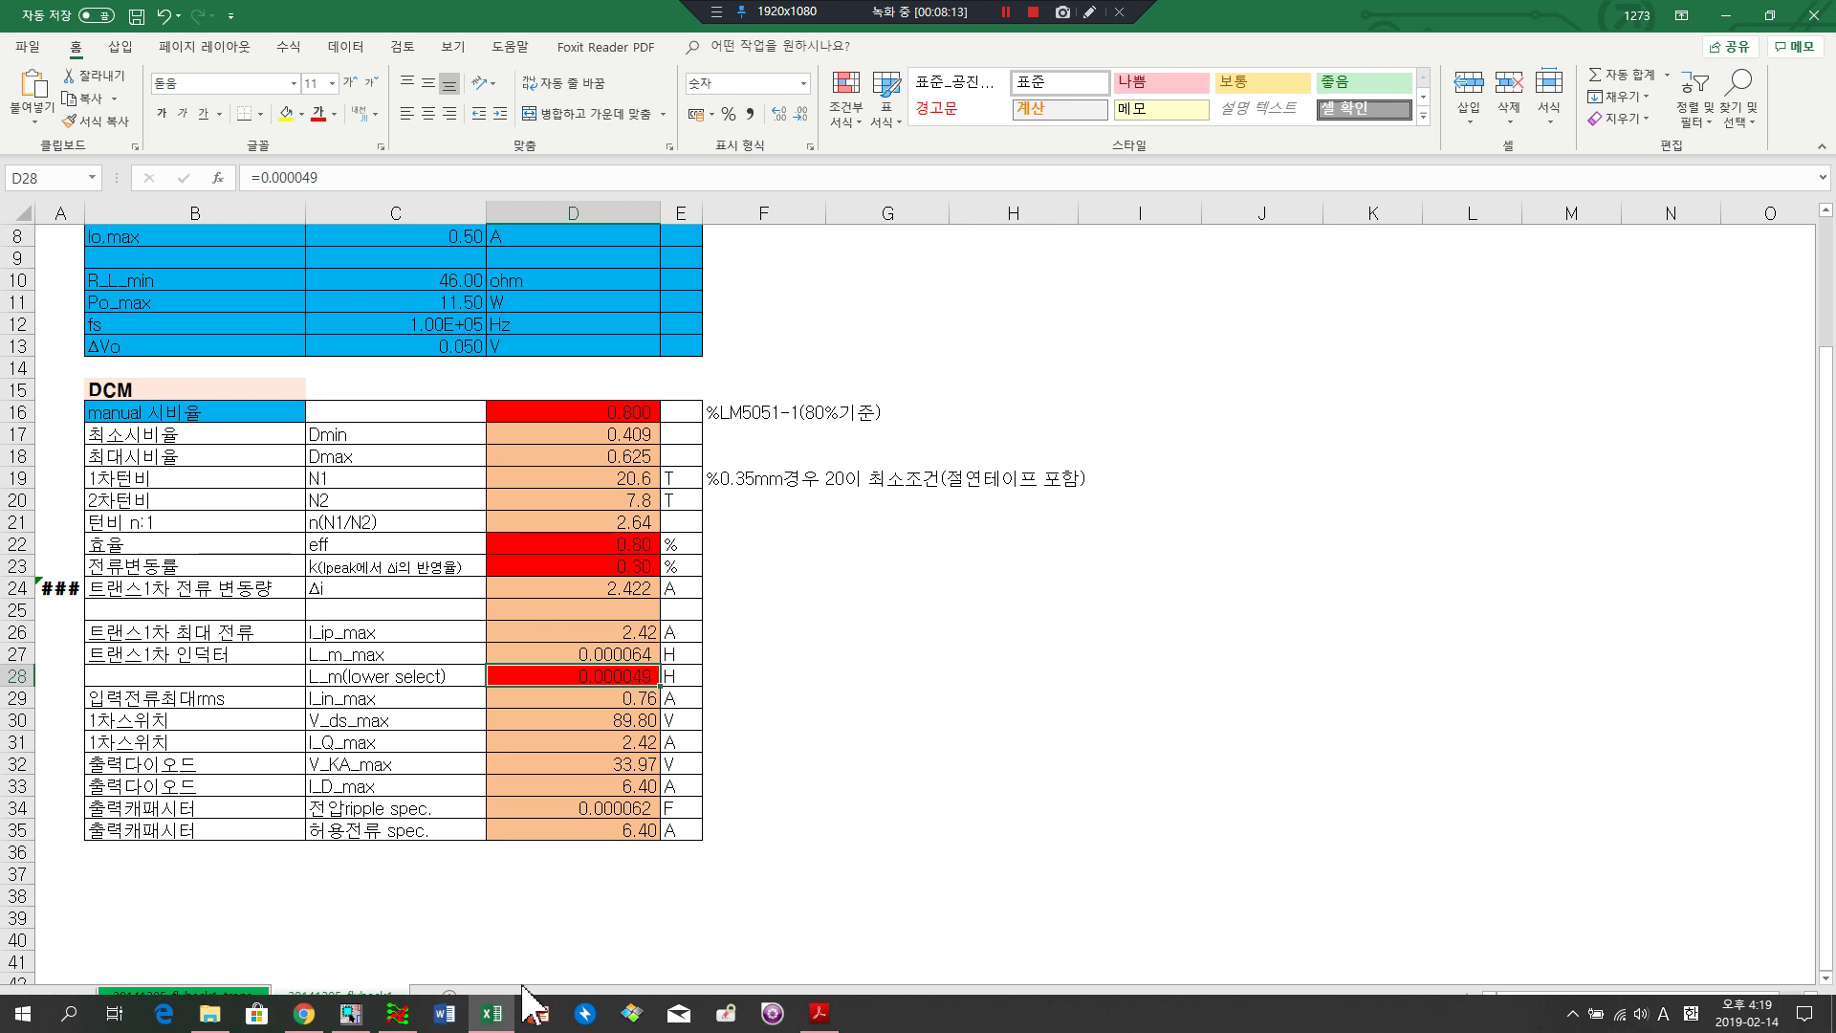
click(392, 1018)
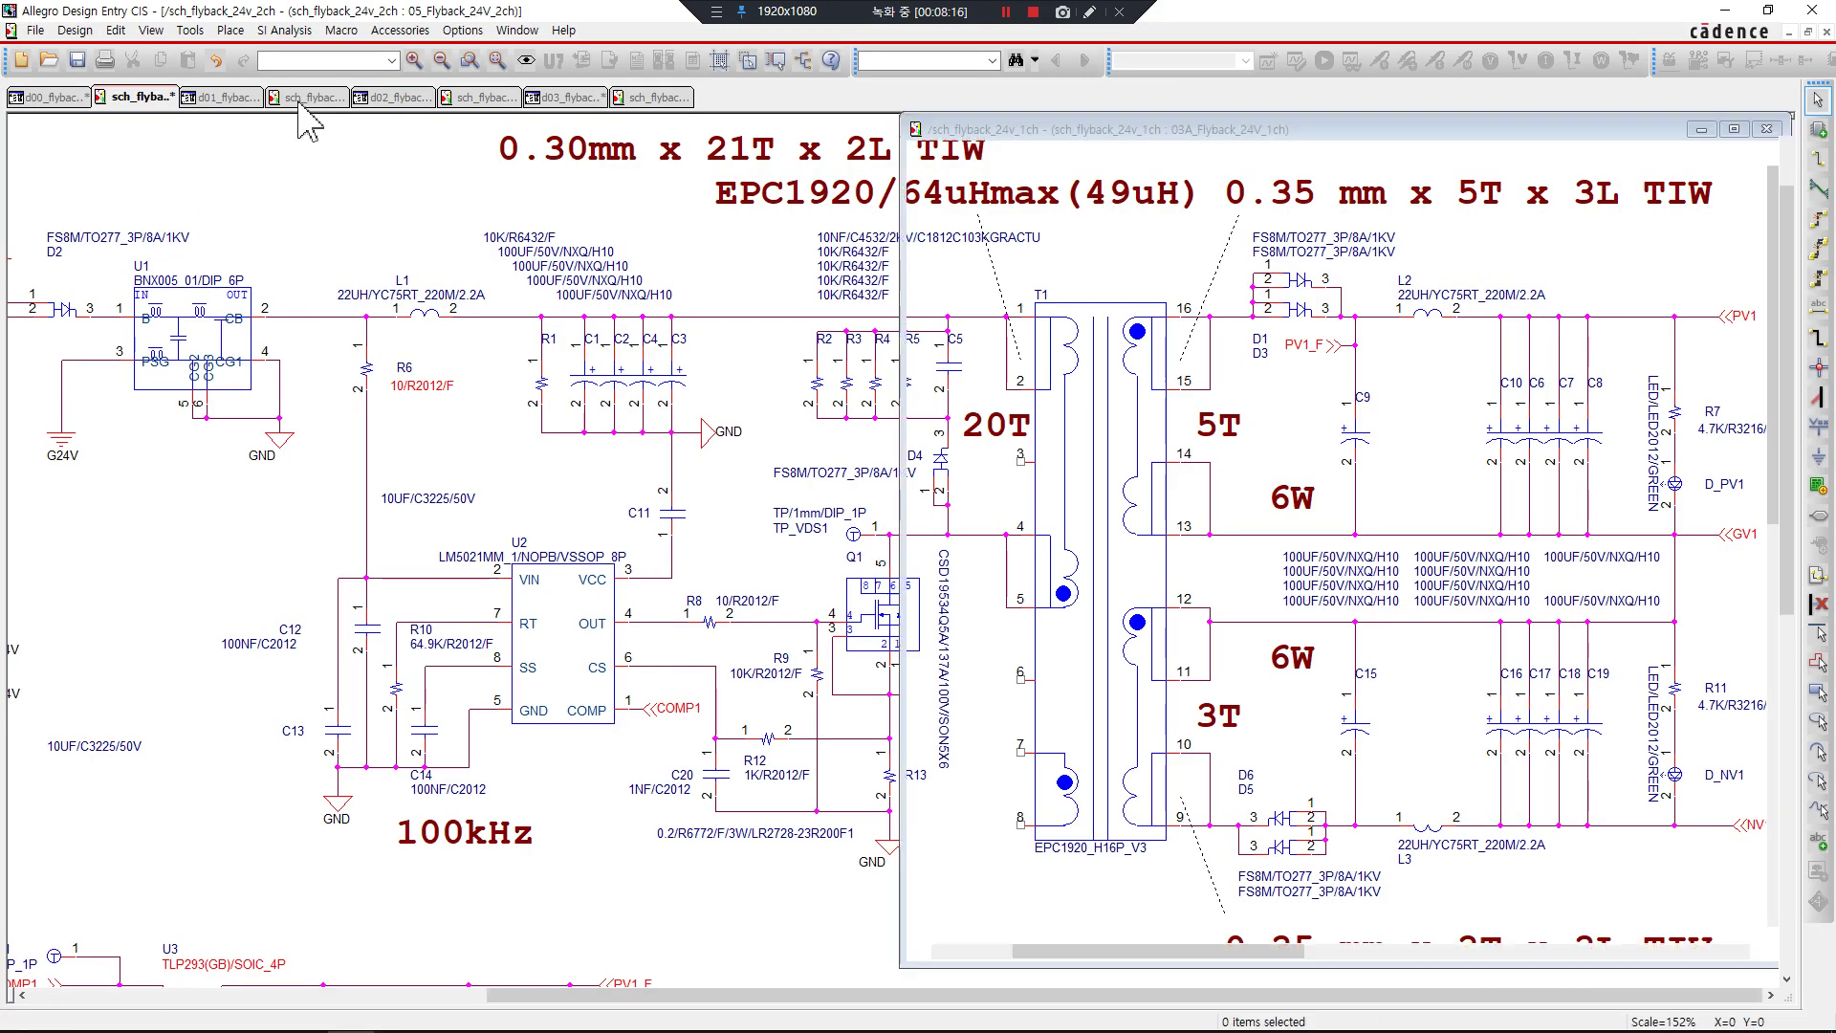
click(302, 99)
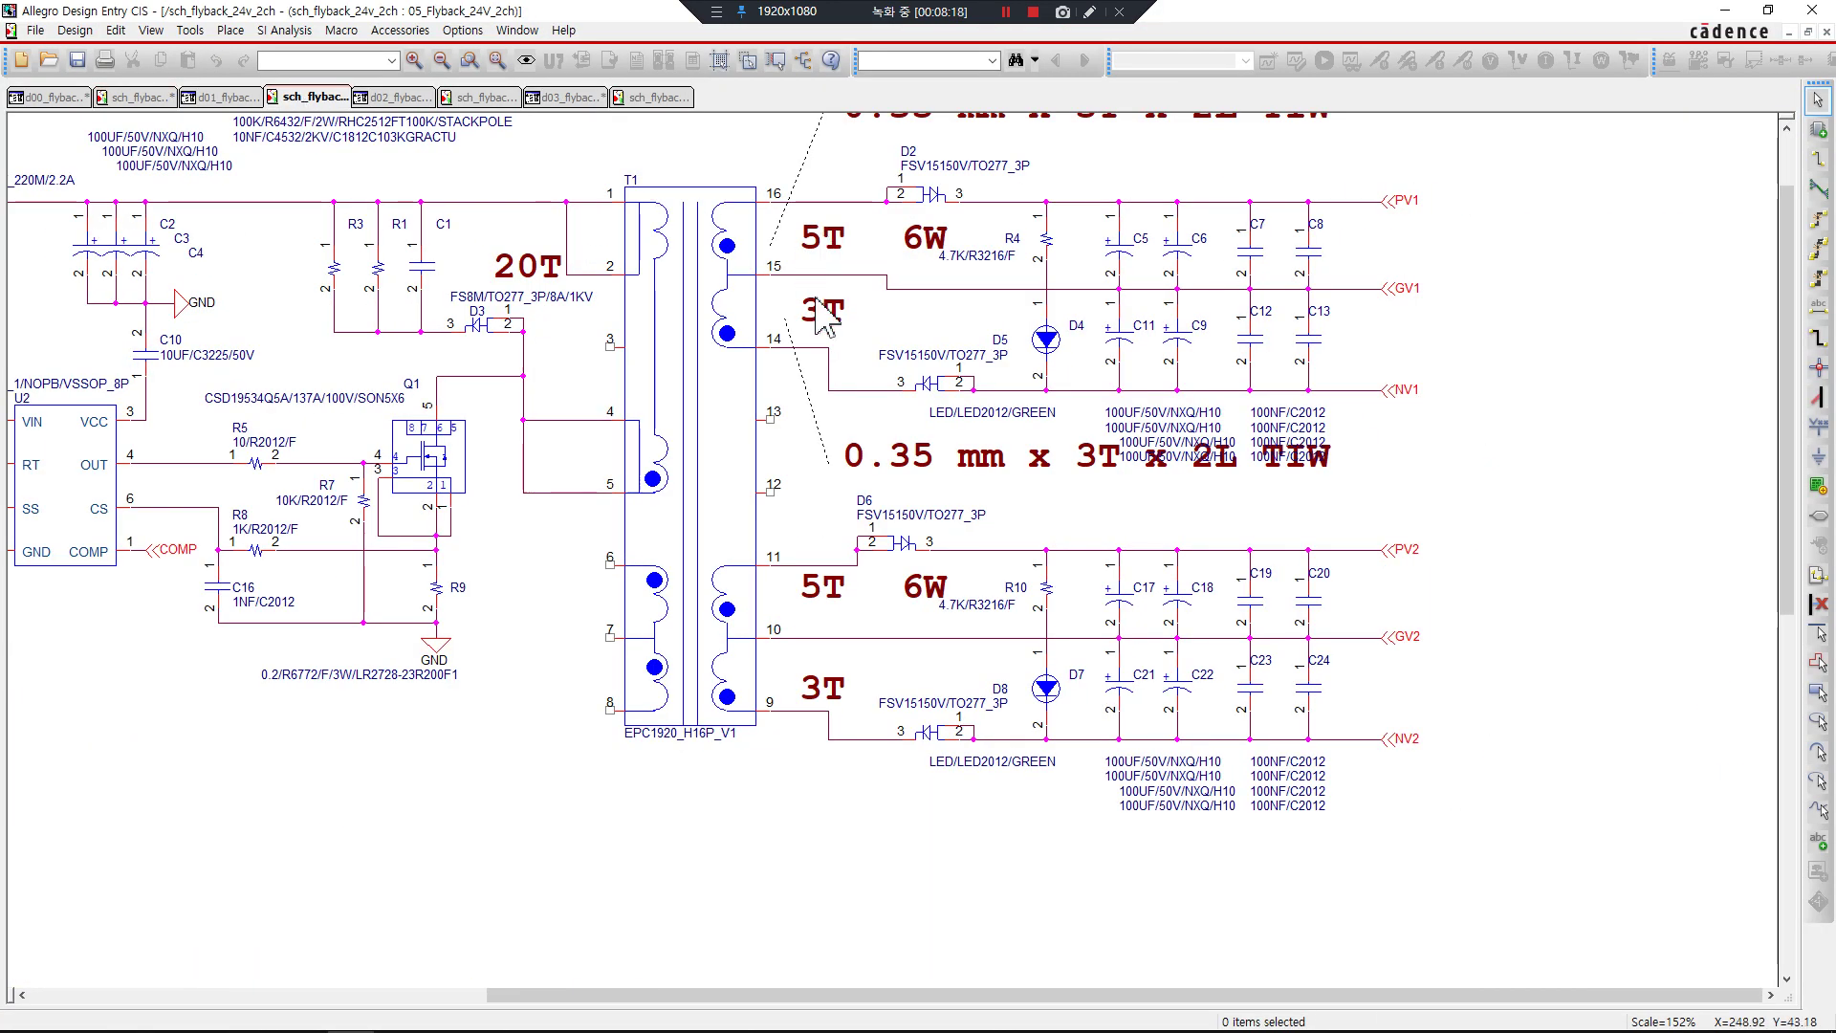
scroll(817, 278, up, 2)
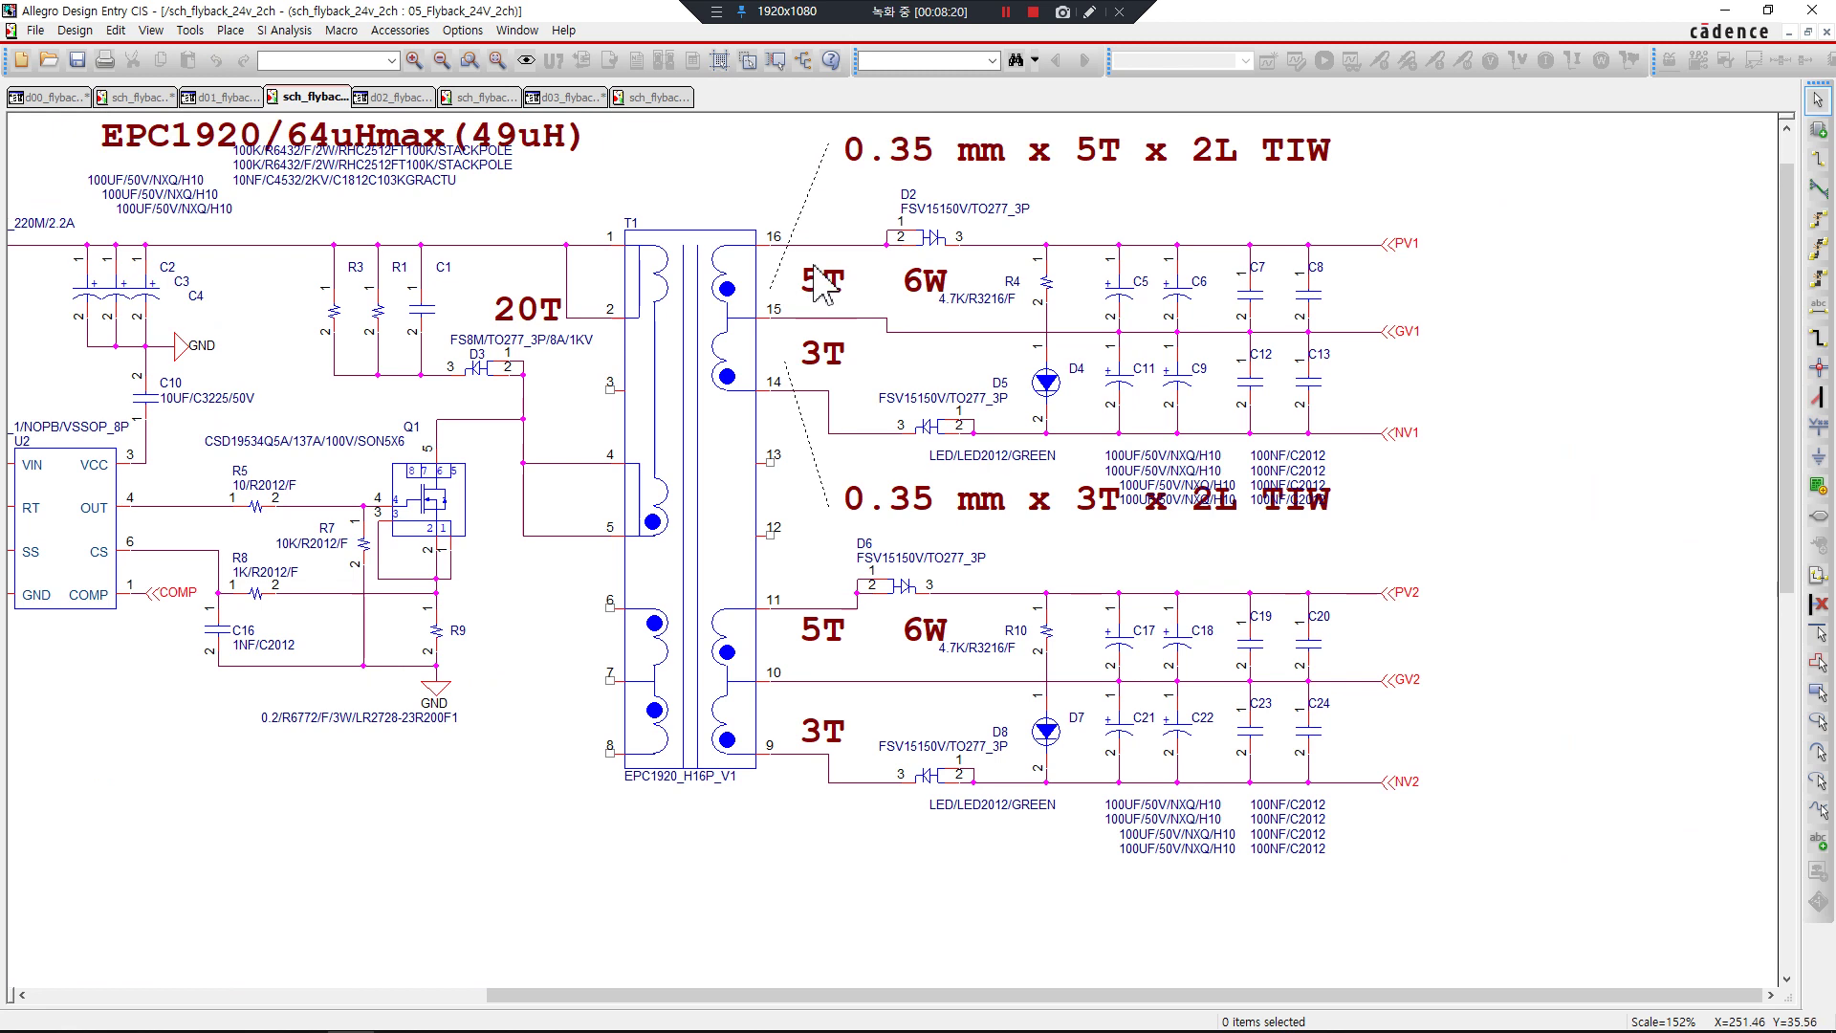
scroll(819, 282, up, 1)
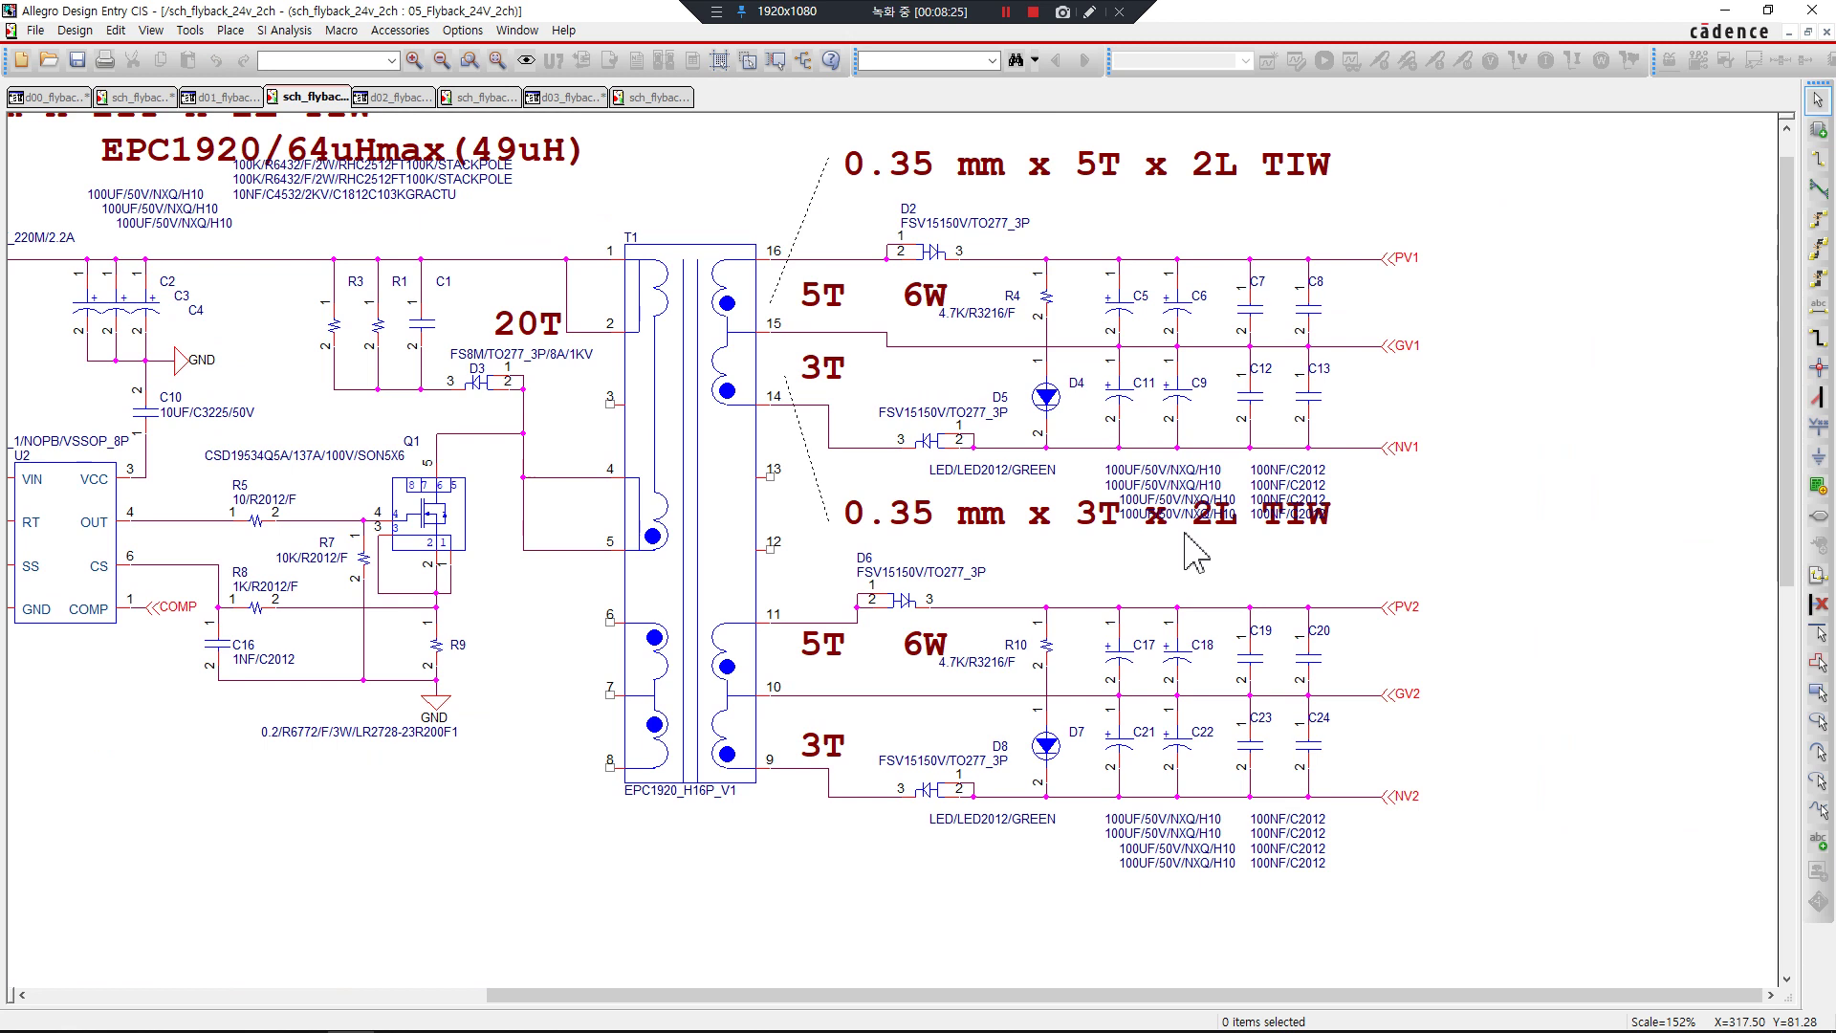
Switch to Excel, show the 20141205_flyback1_trans sheet, and inspect the secondary wire strand calculation in G36.
mouse_move(306, 1004)
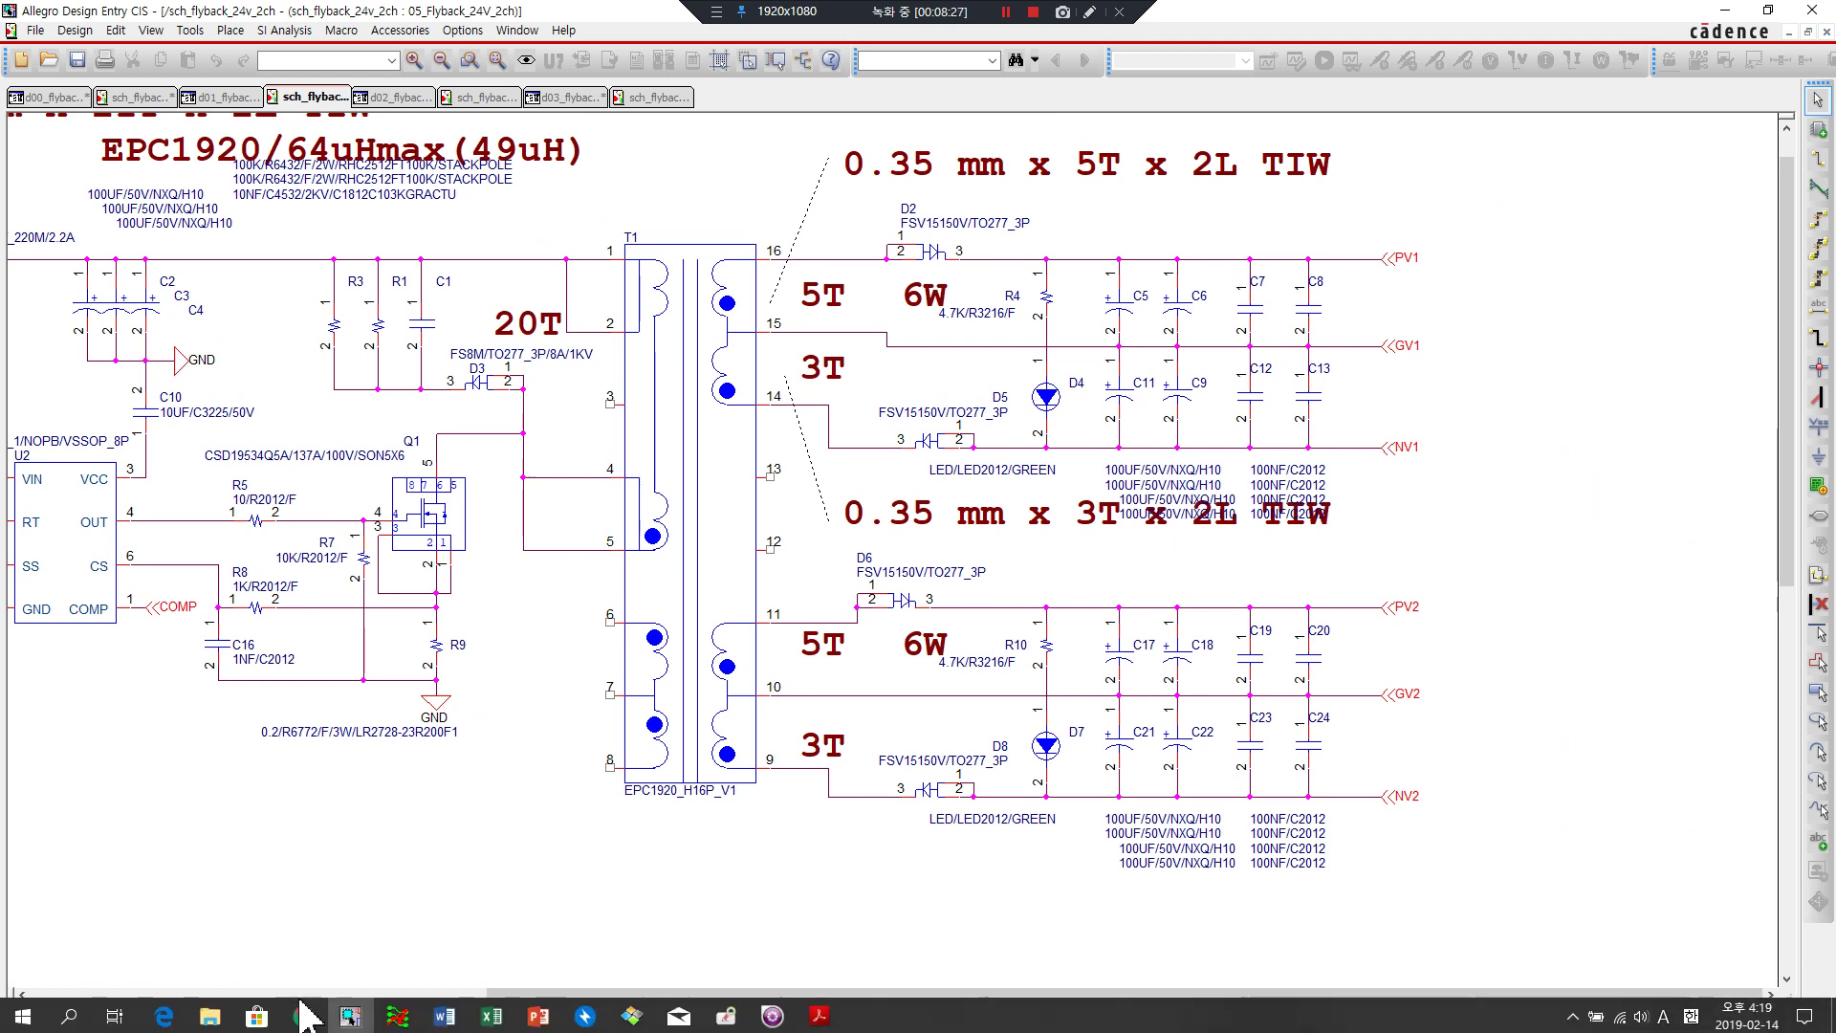
click(490, 1011)
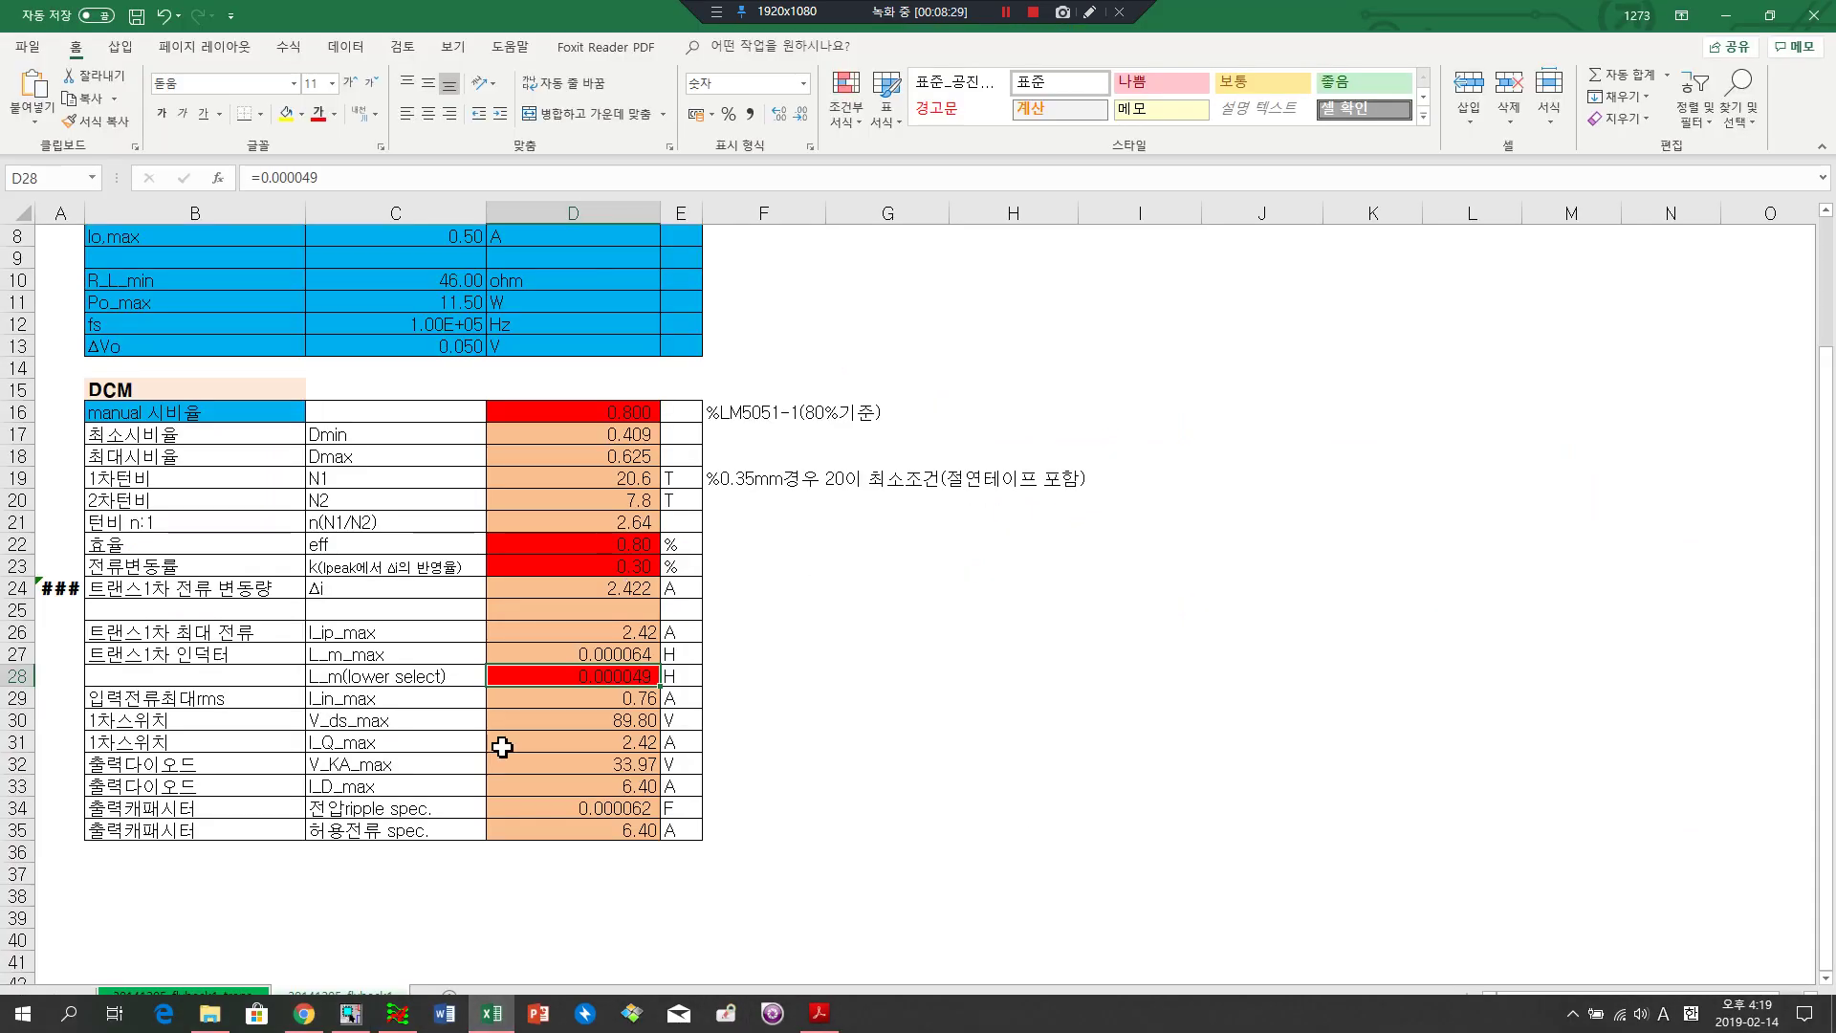
click(340, 996)
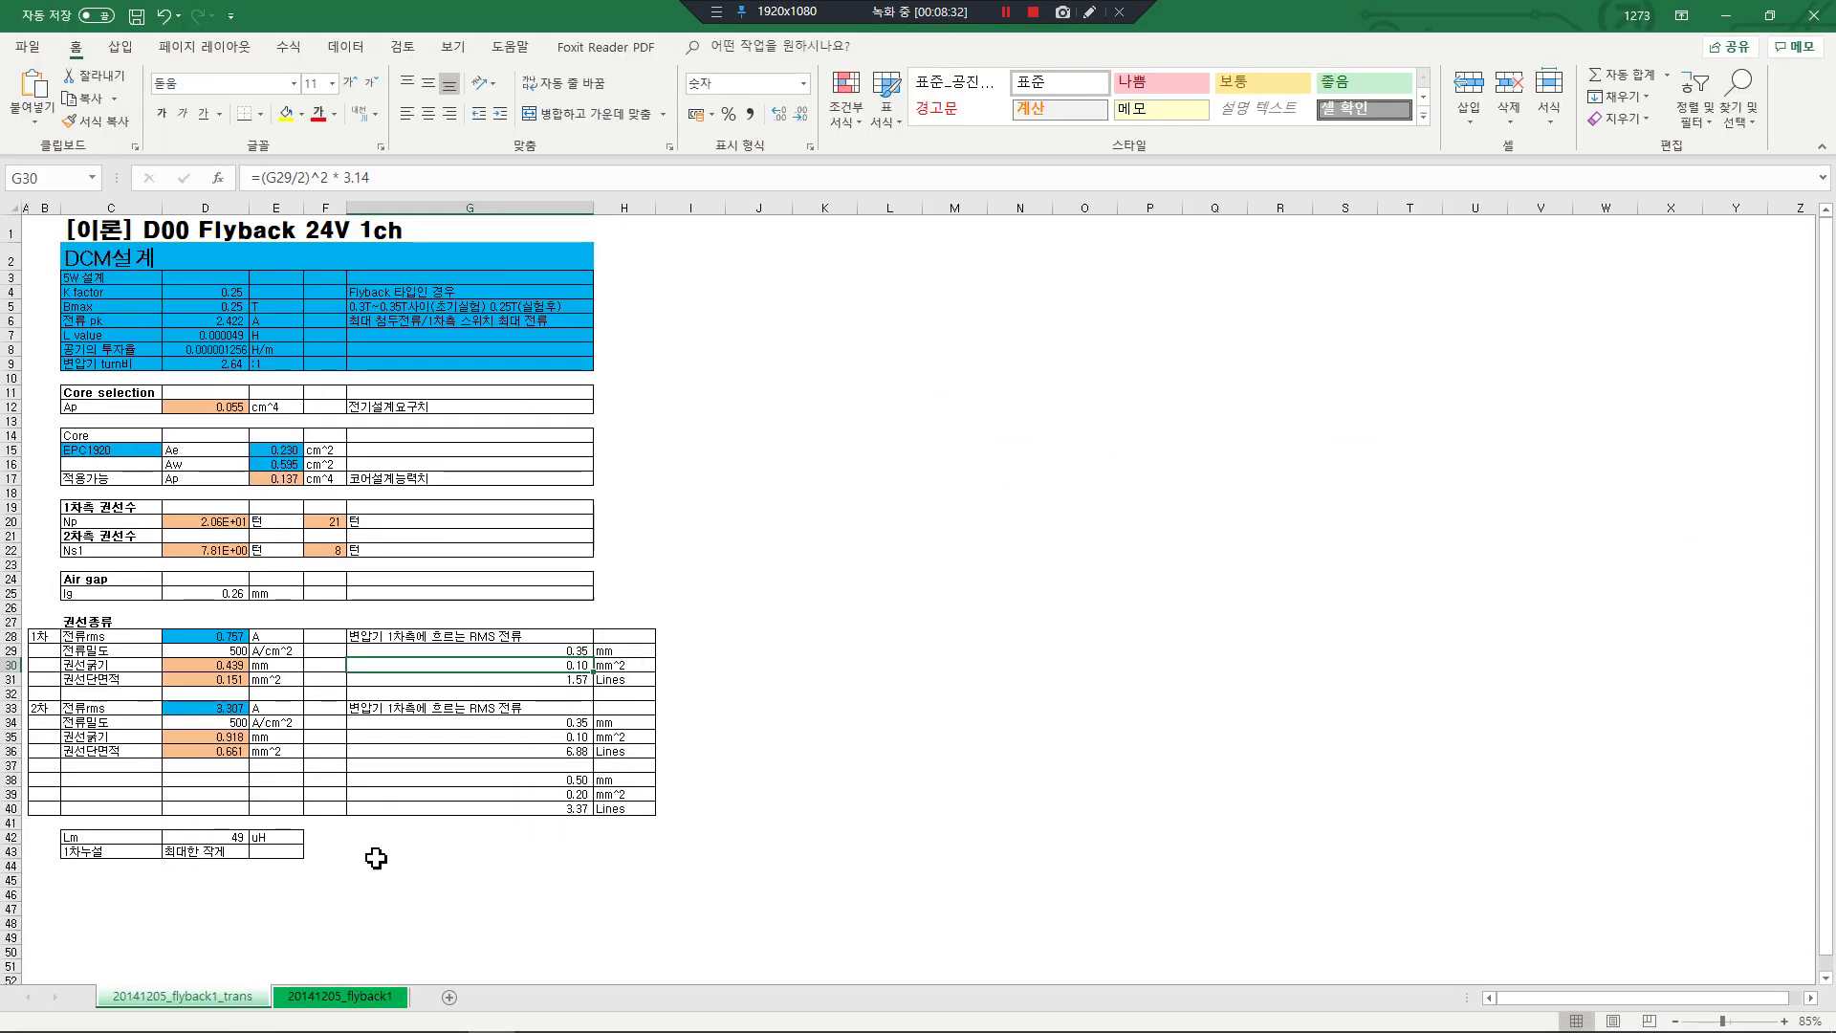
scroll(608, 720, up, 2)
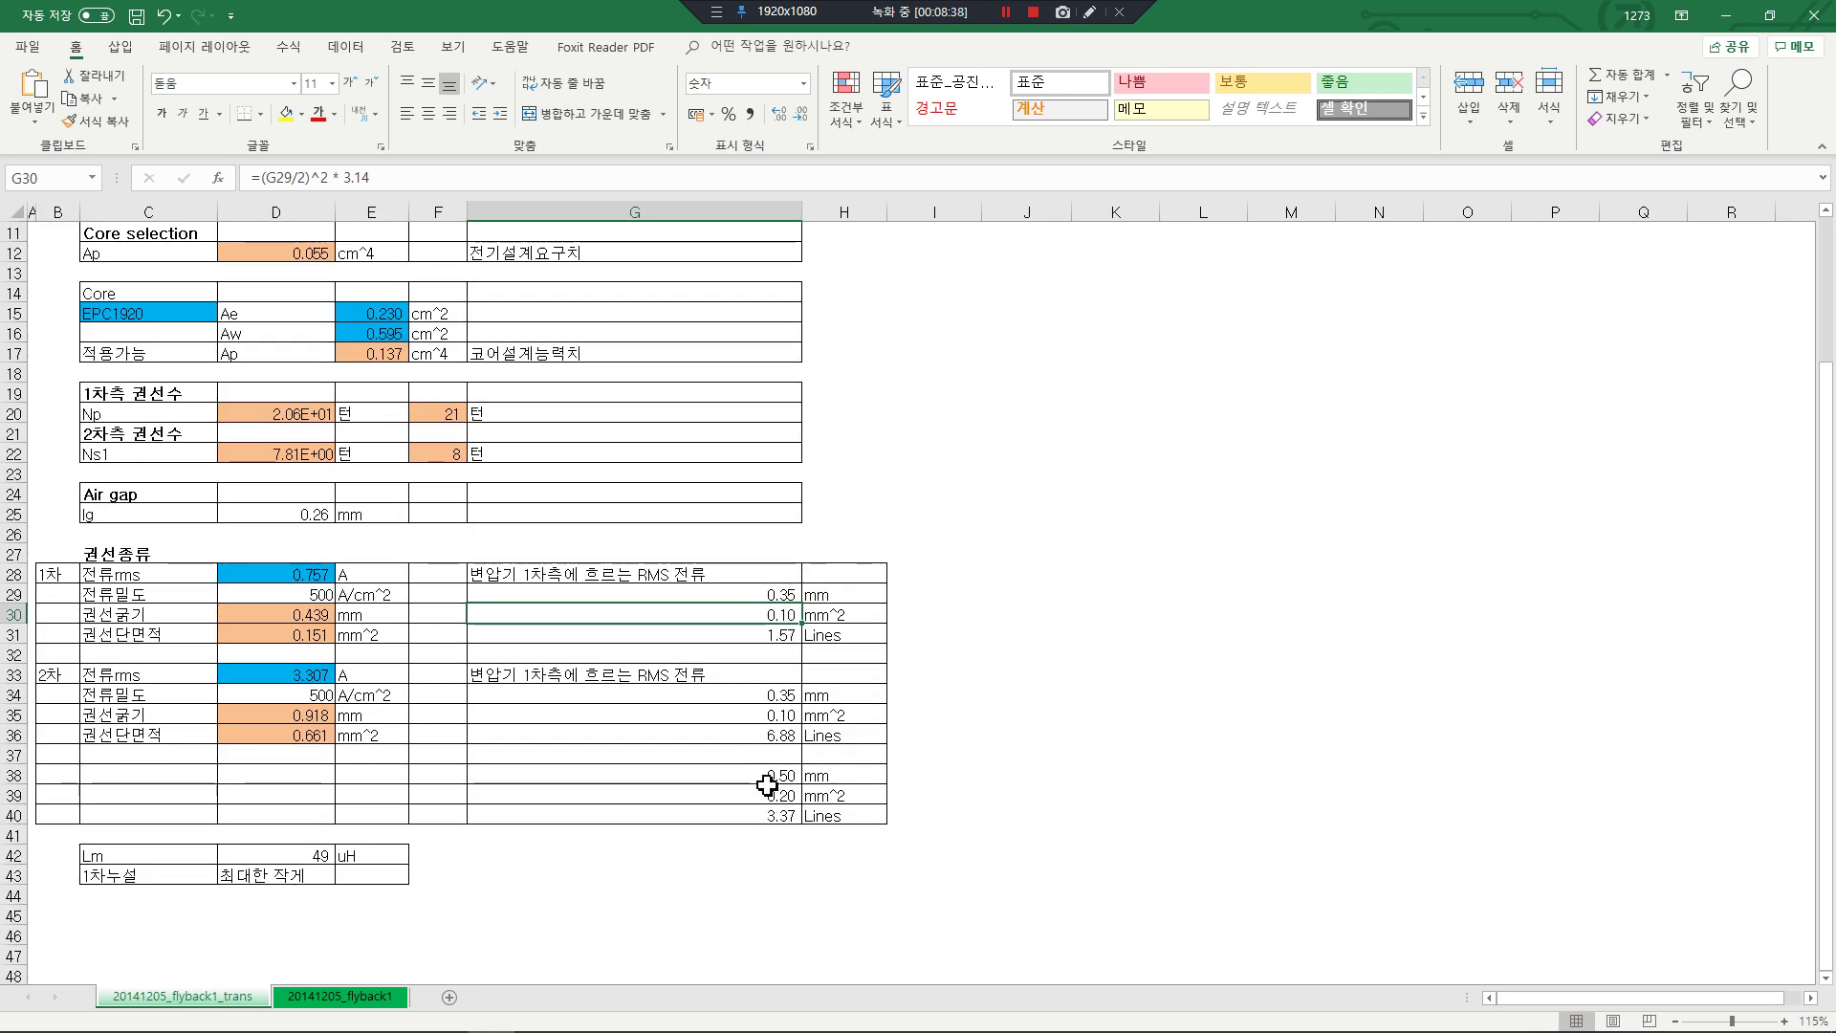
click(765, 735)
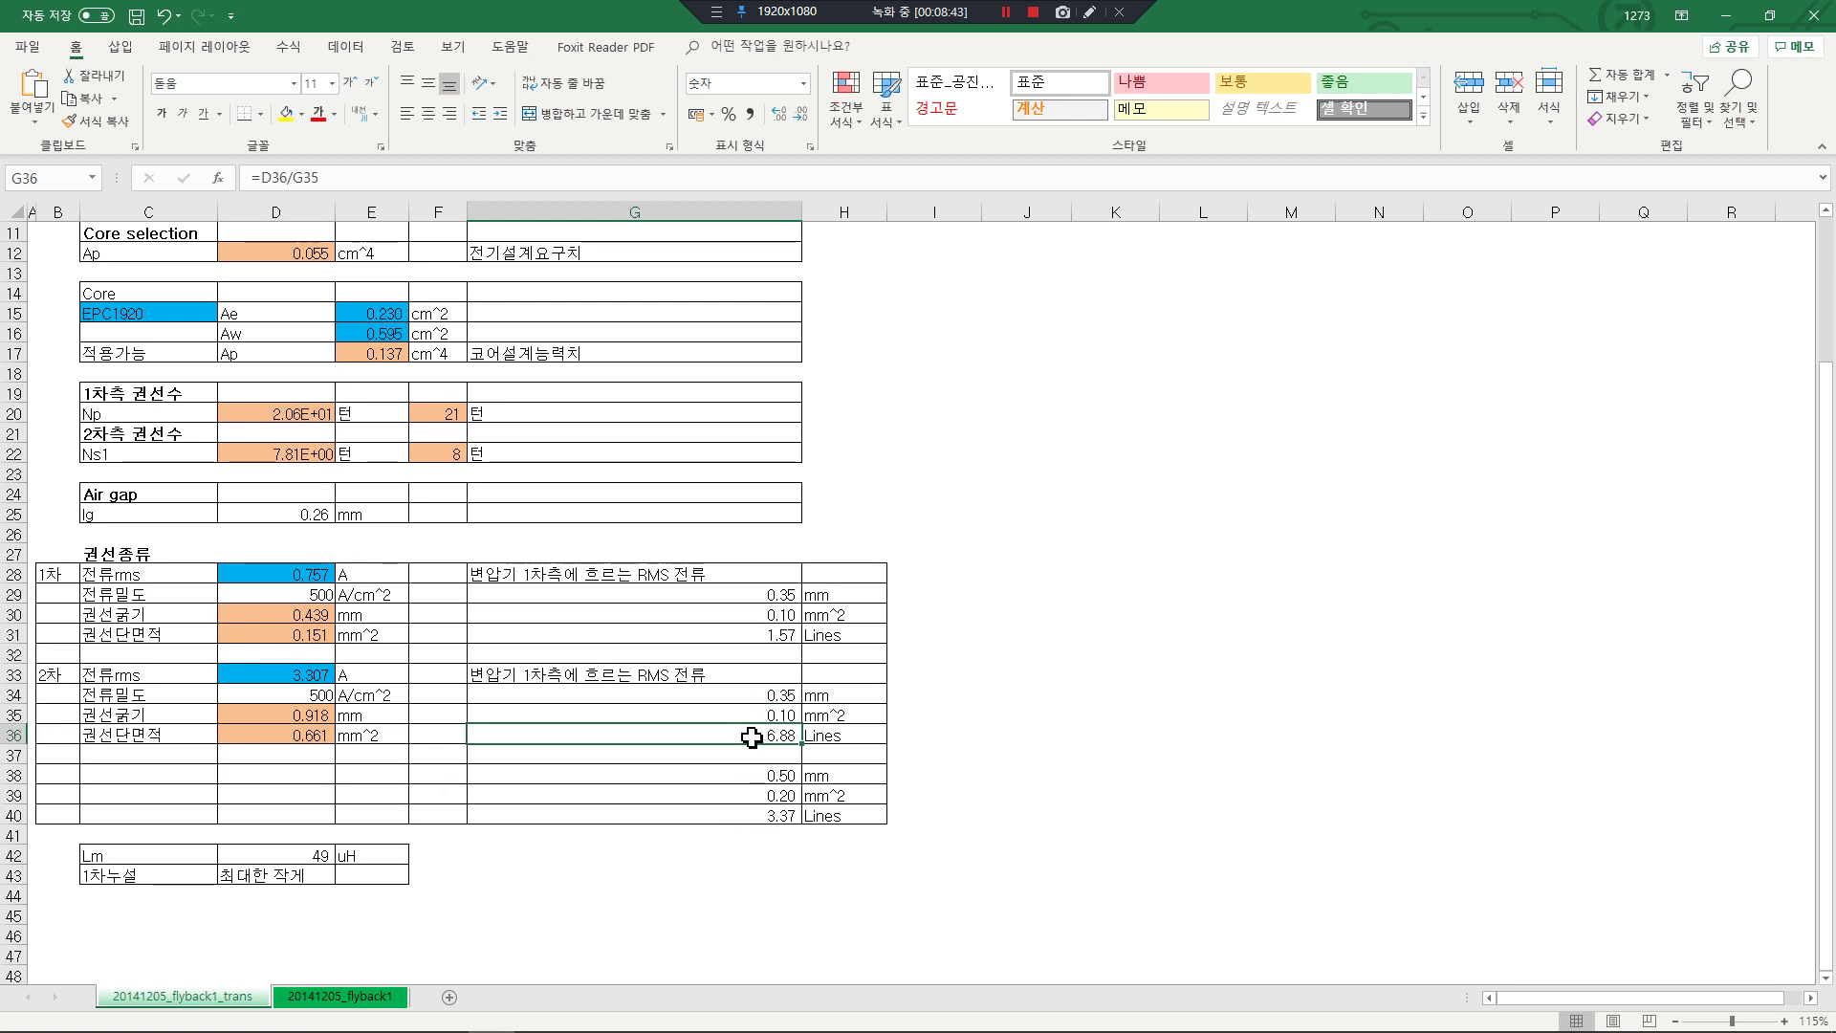
Compare with the 2-channel schematic in Allegro, and return to Excel to review the design specifications on the 20141205_flyback1 sheet.
mouse_move(402, 1014)
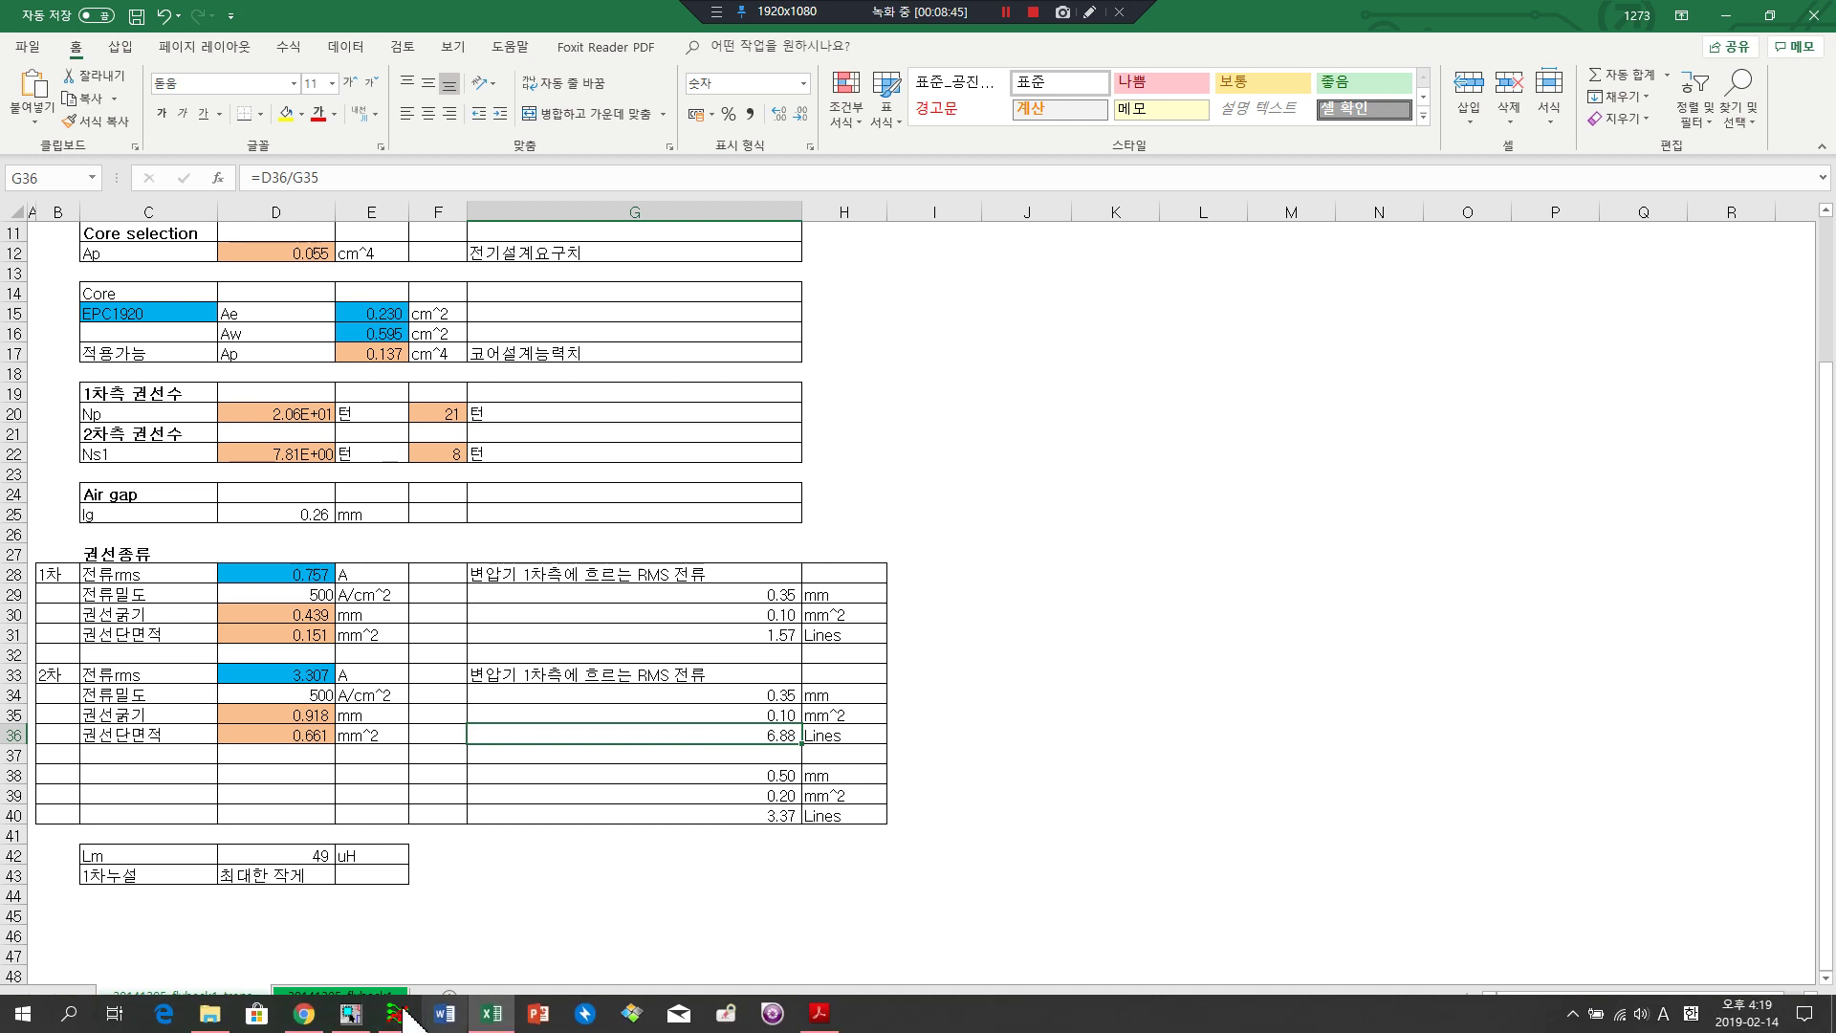
click(351, 1014)
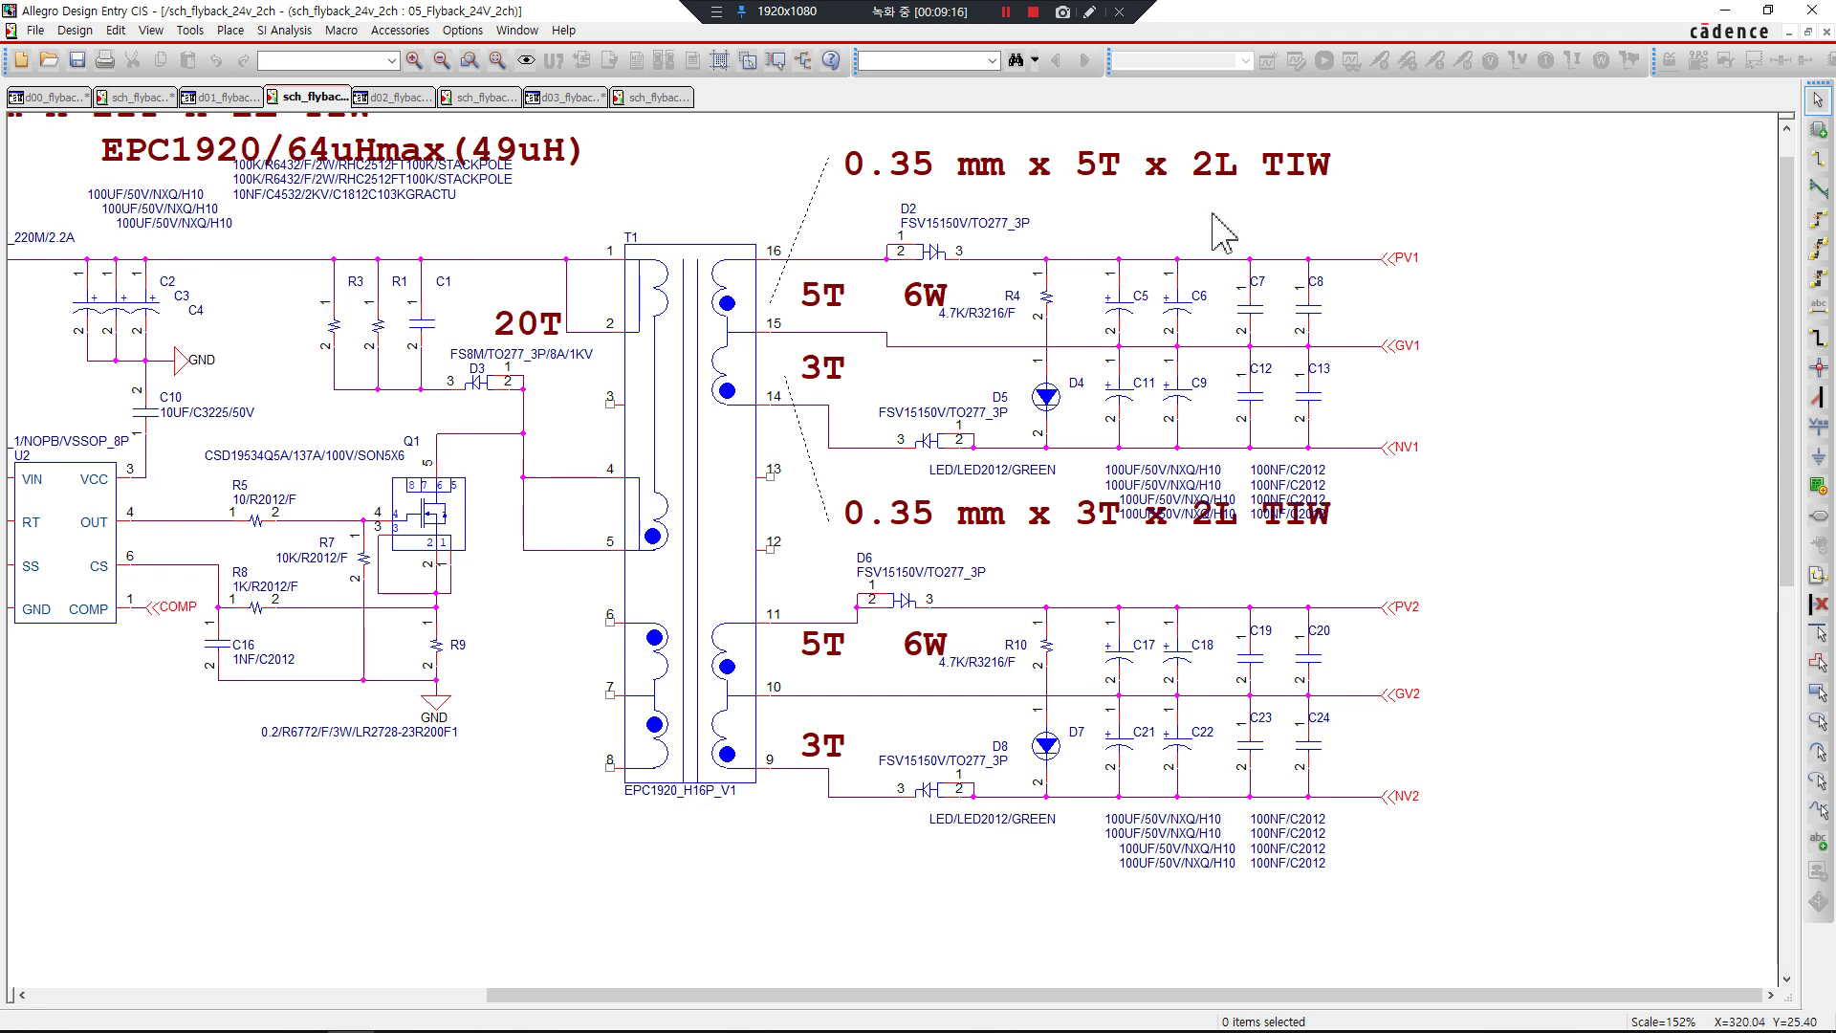
mouse_move(467, 1023)
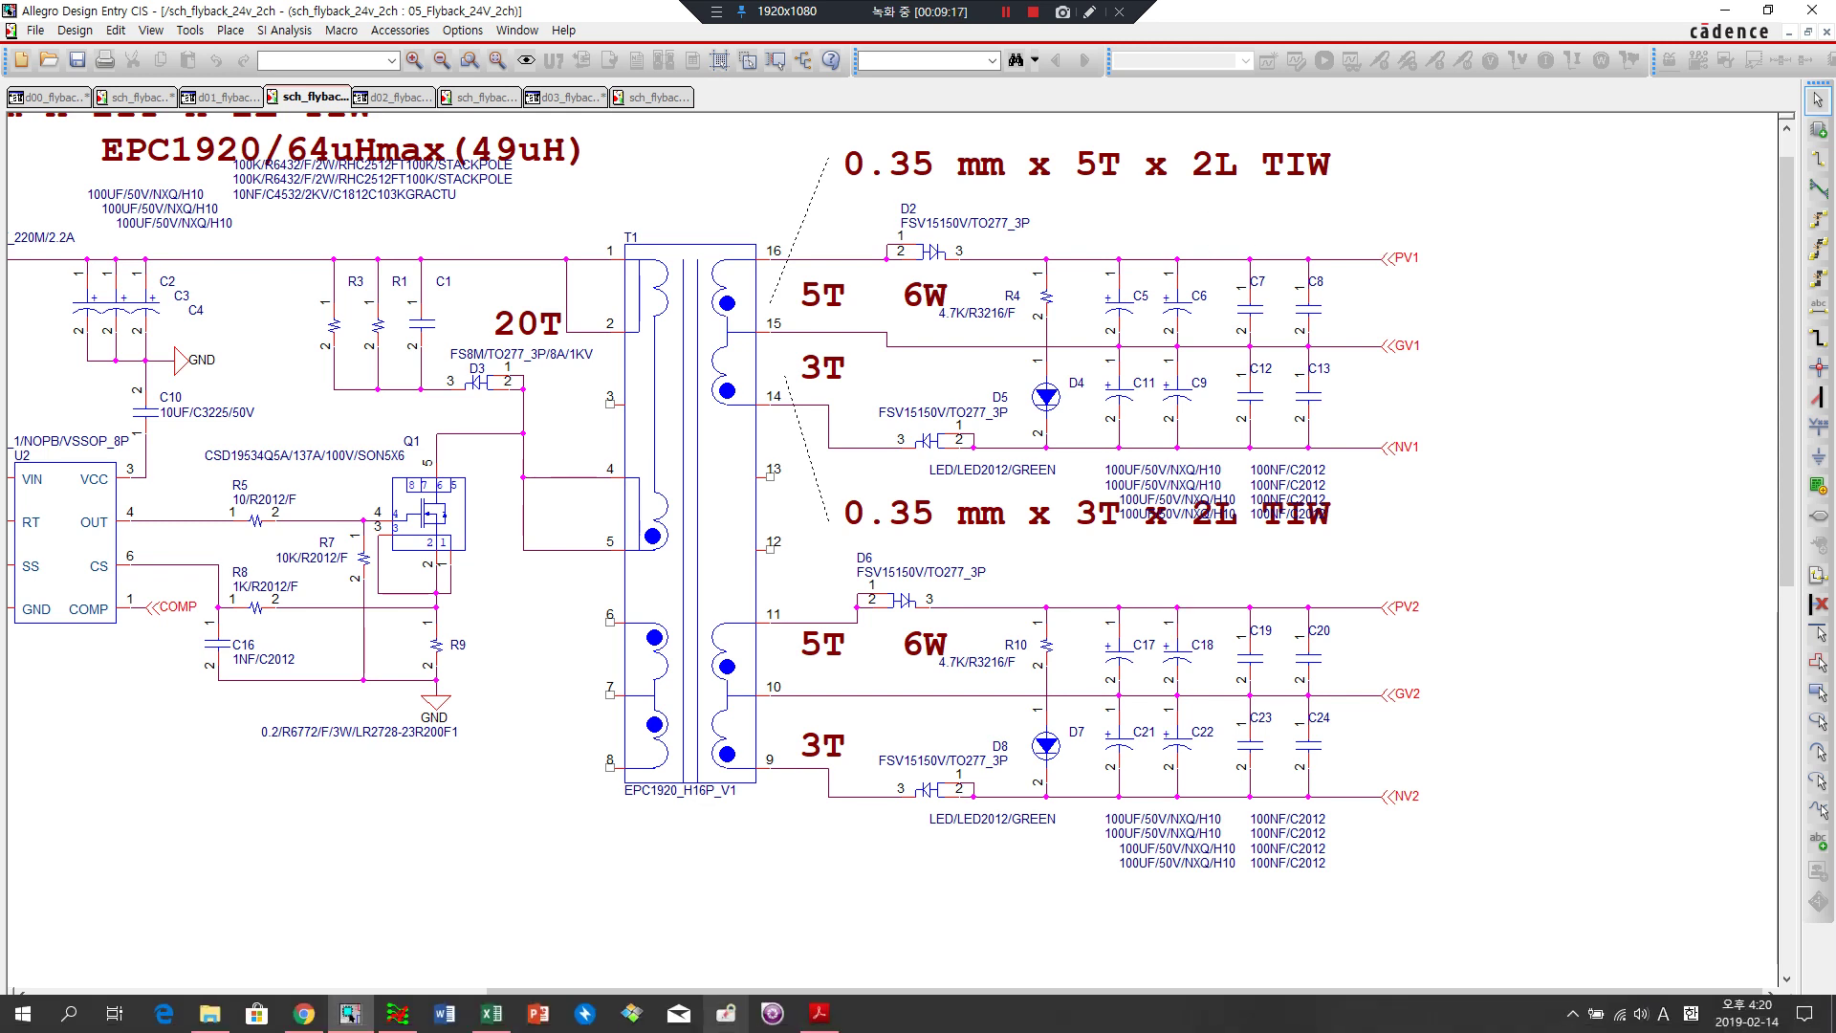
click(491, 1023)
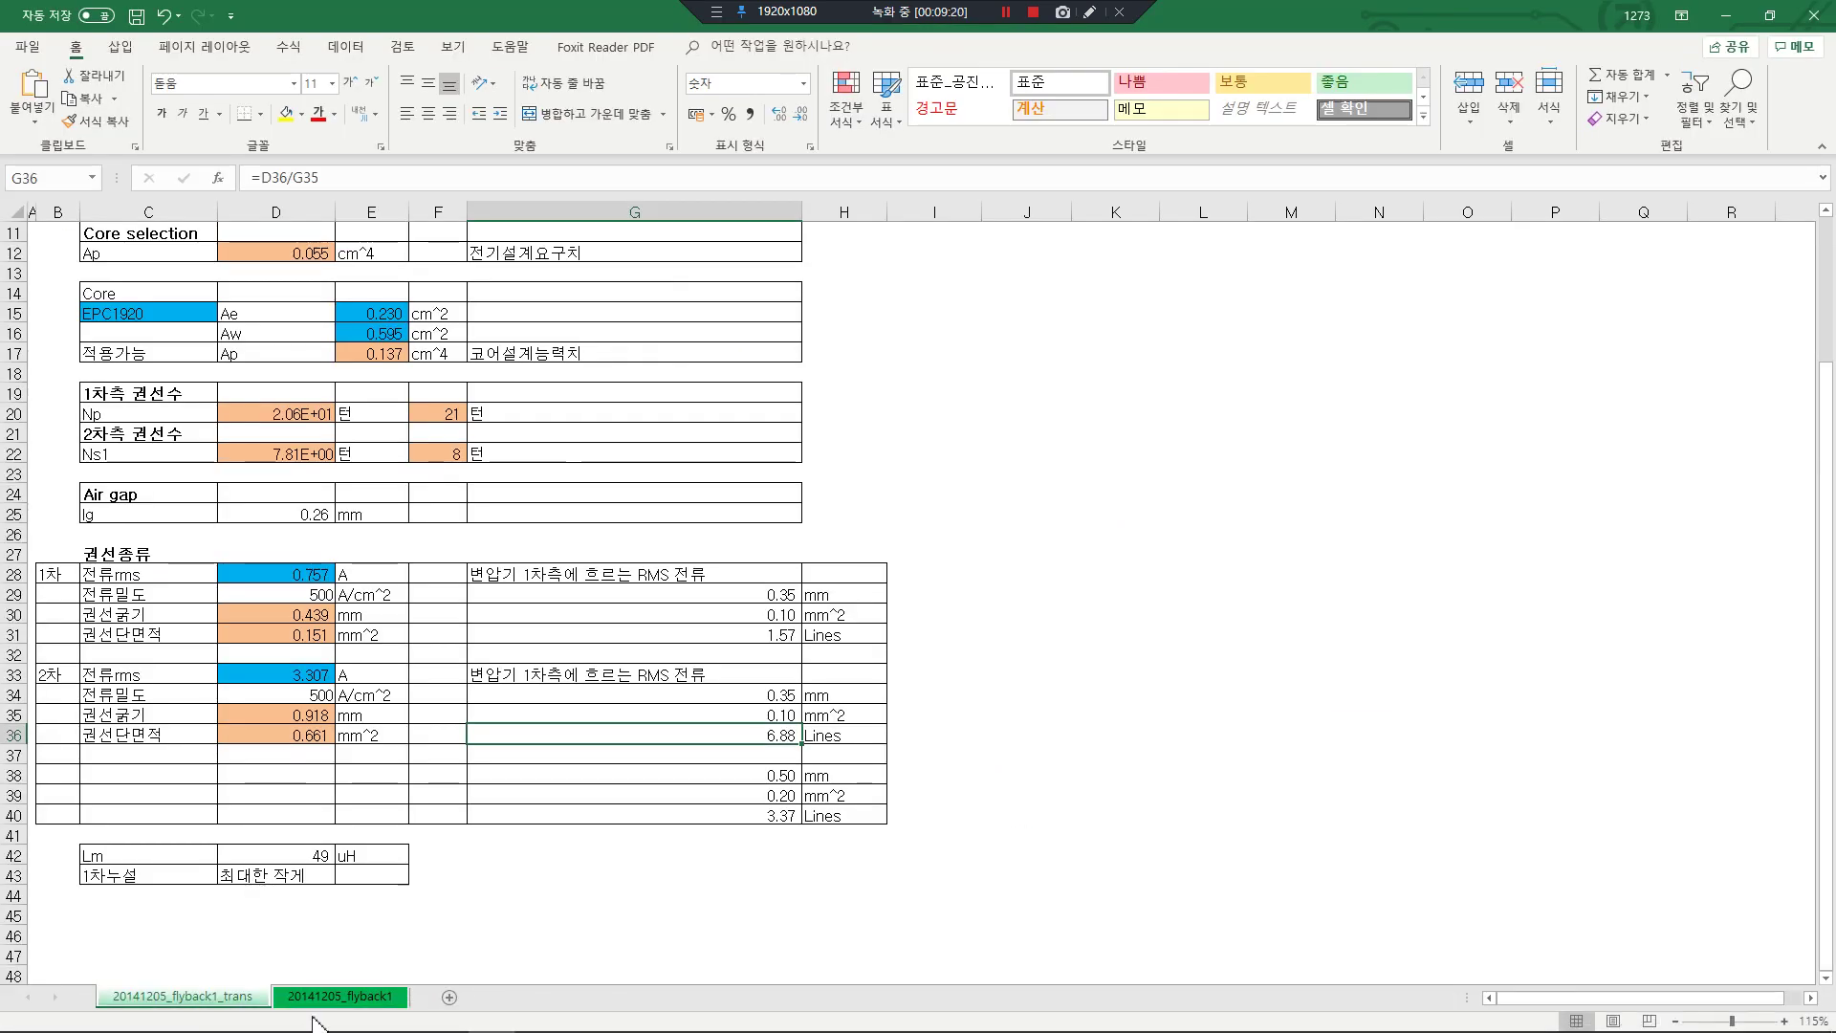
key(ctrl+Page_Up)
scroll(536, 449, up, 3)
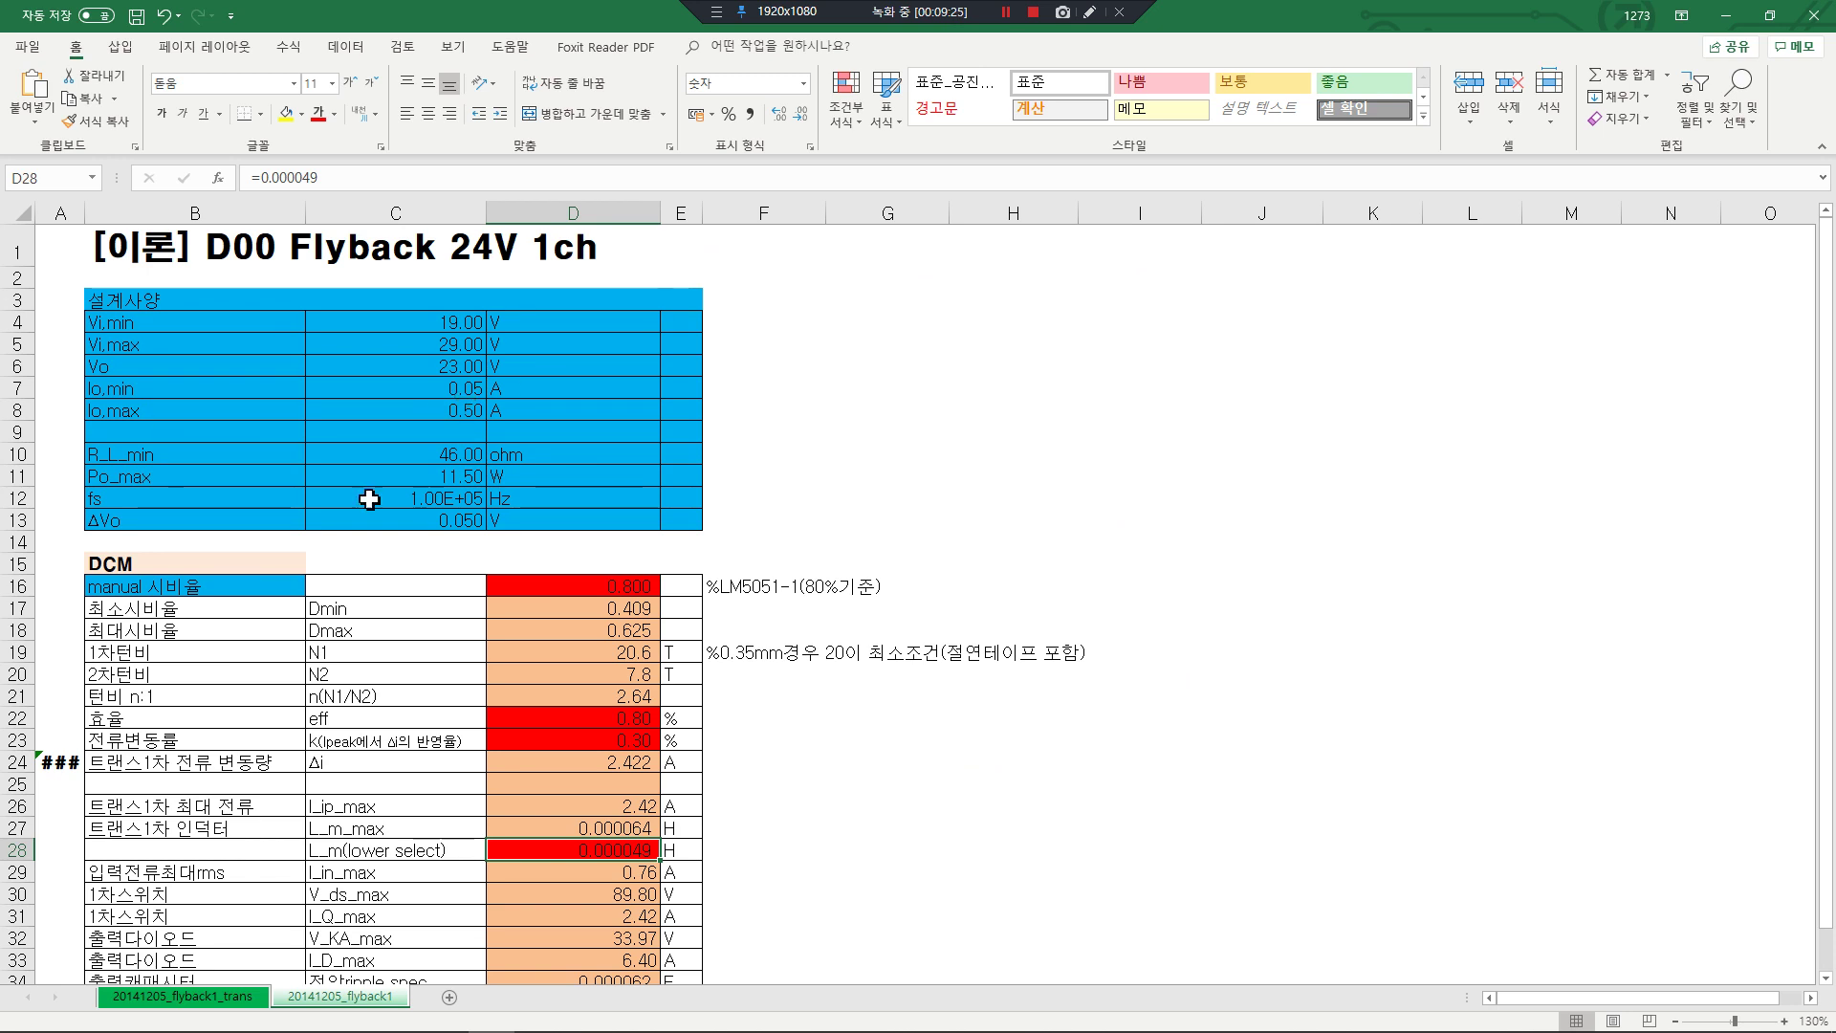
Select the secondary wire values G34:G36 on the 20141205_flyback1_trans sheet, and switch back to the Allegro schematic.
click(325, 996)
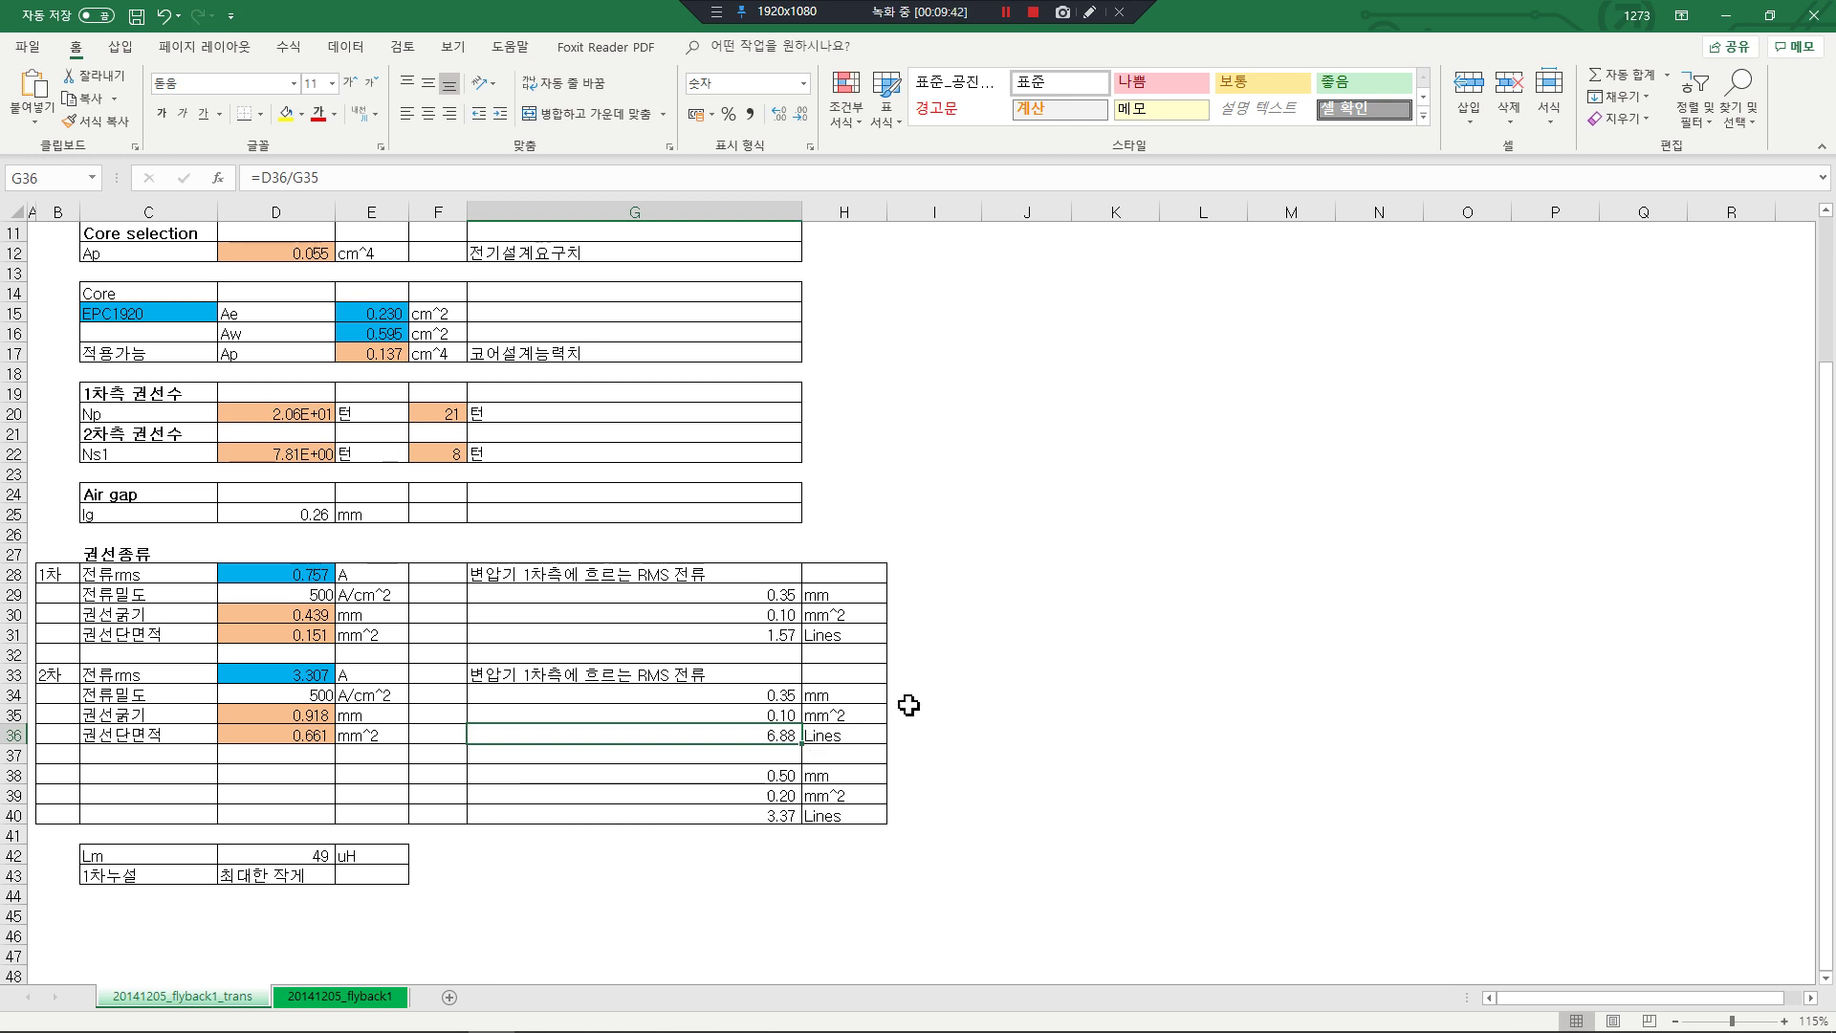
drag(791, 695, 785, 733)
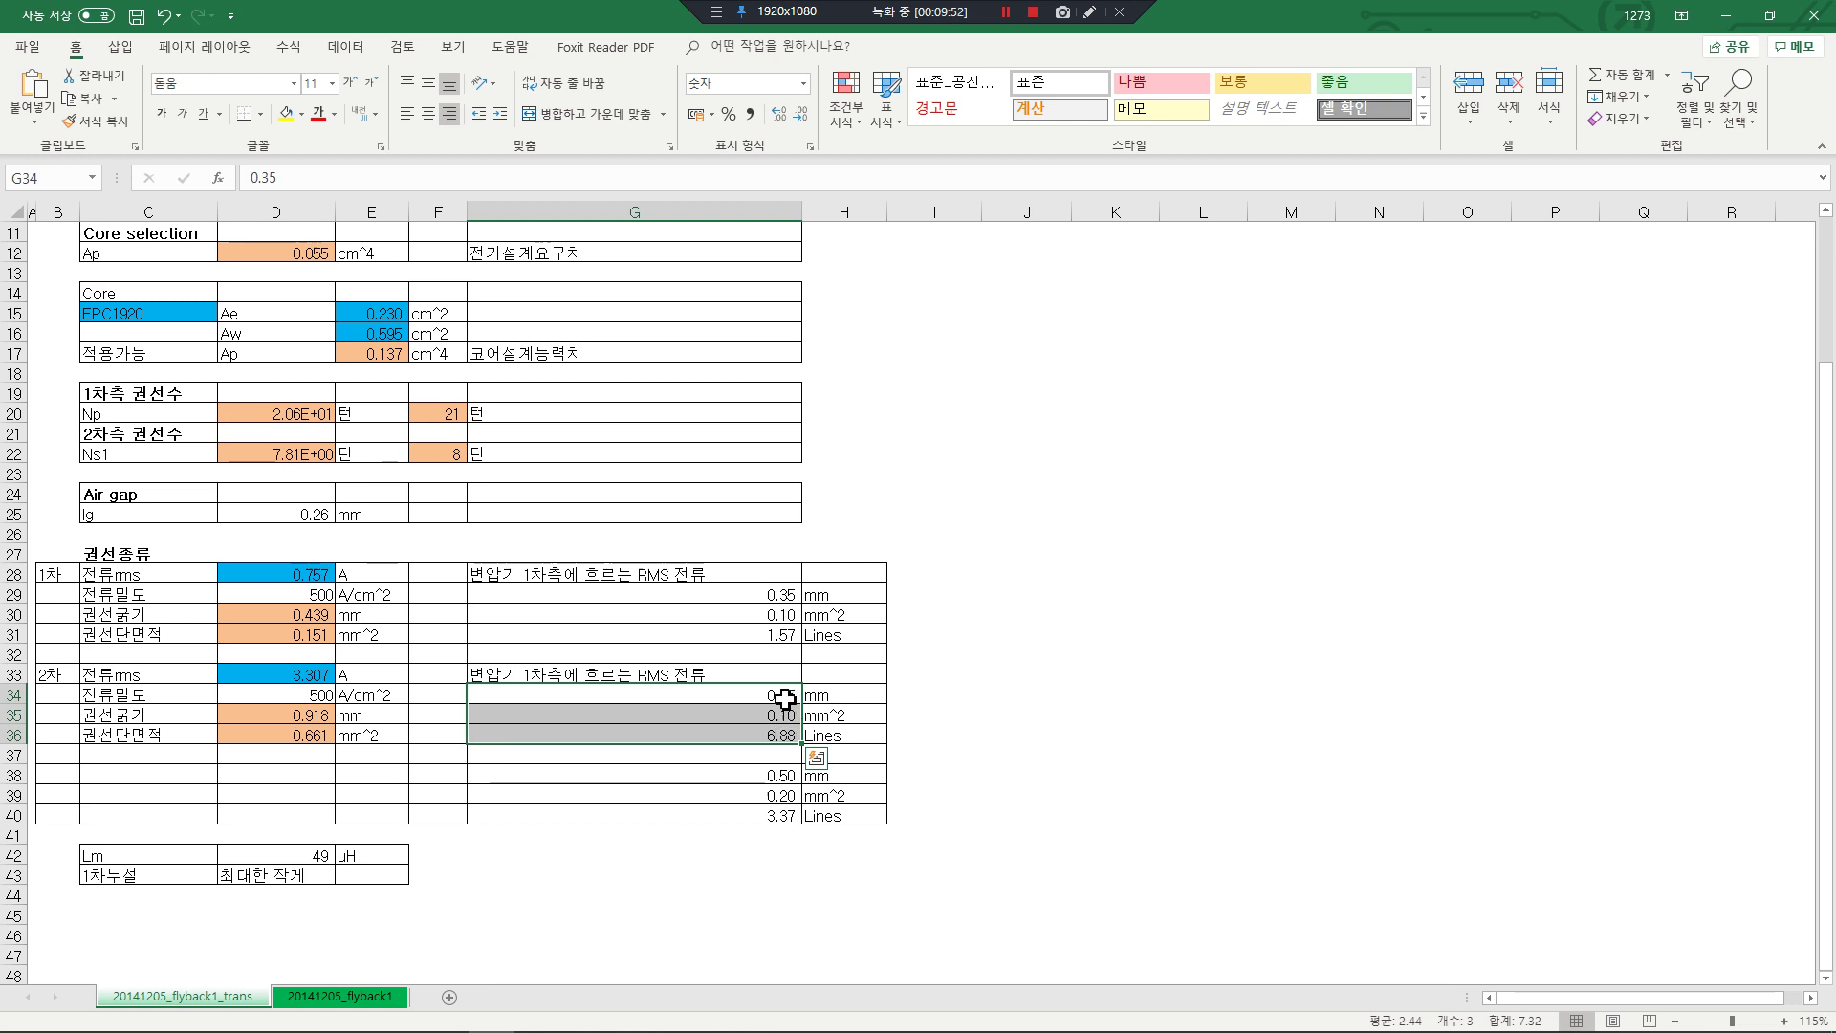
mouse_move(445, 1023)
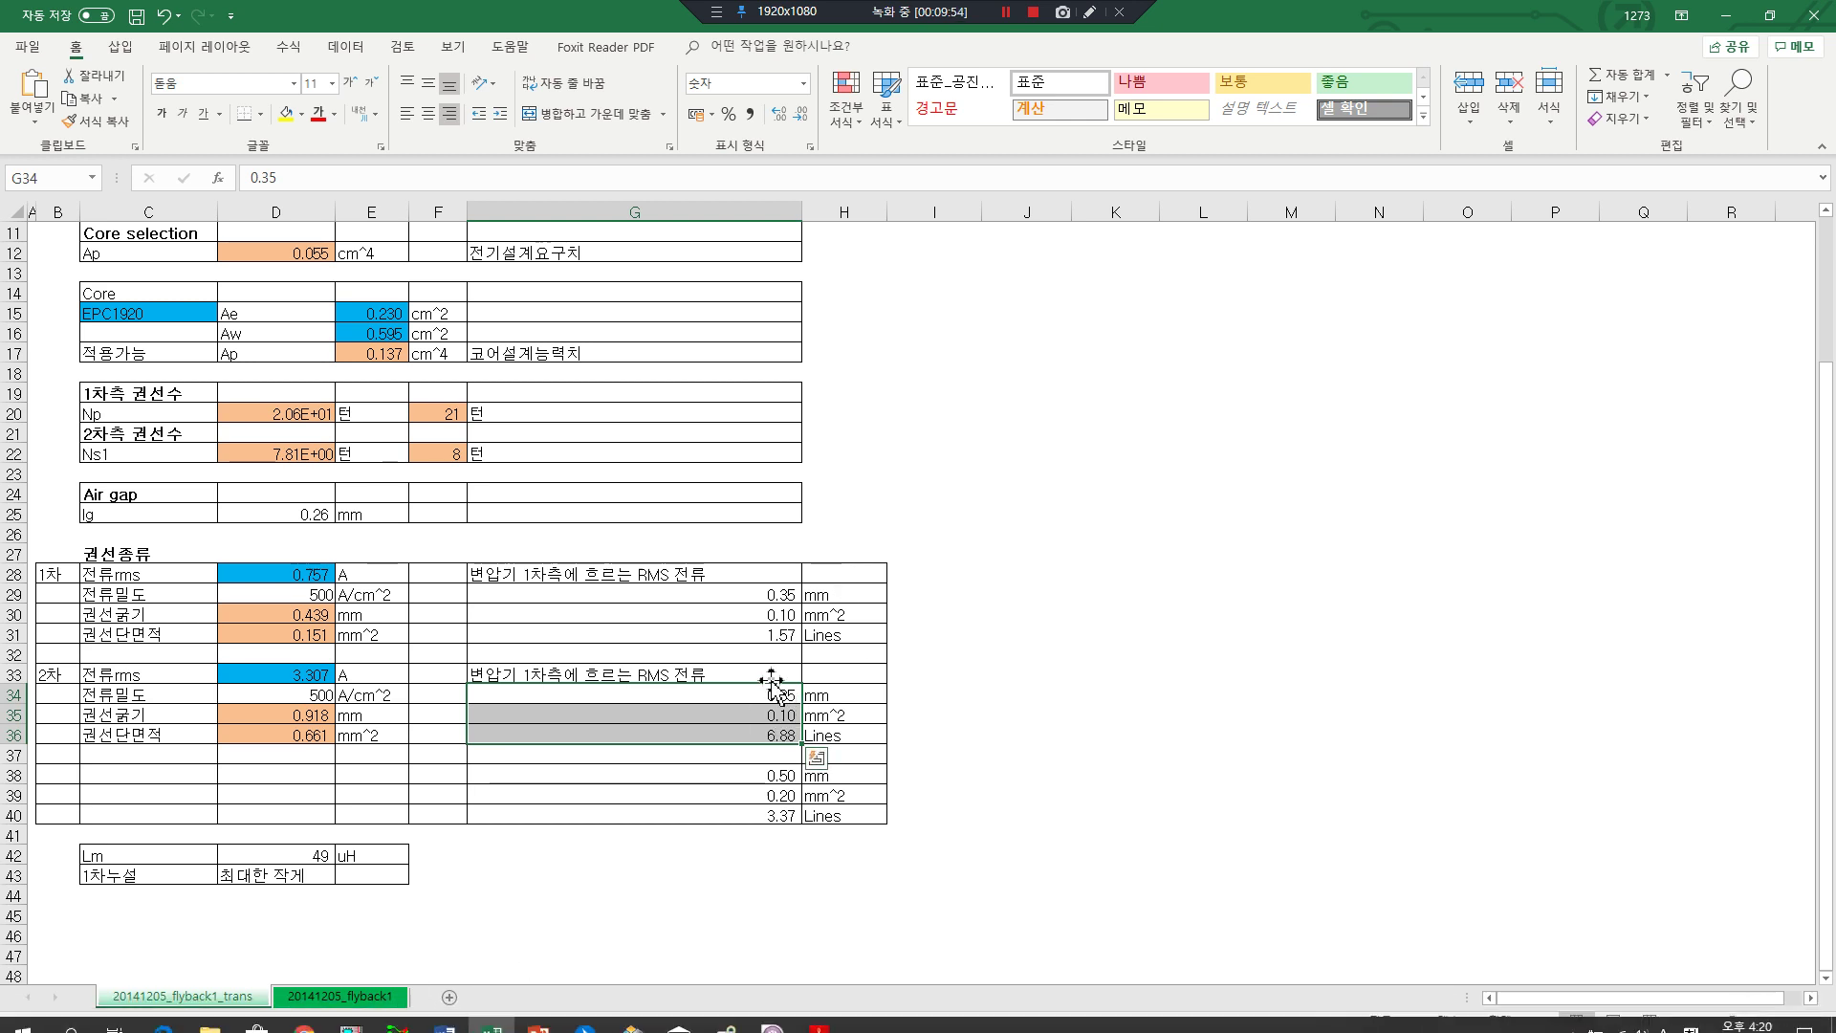
click(351, 1015)
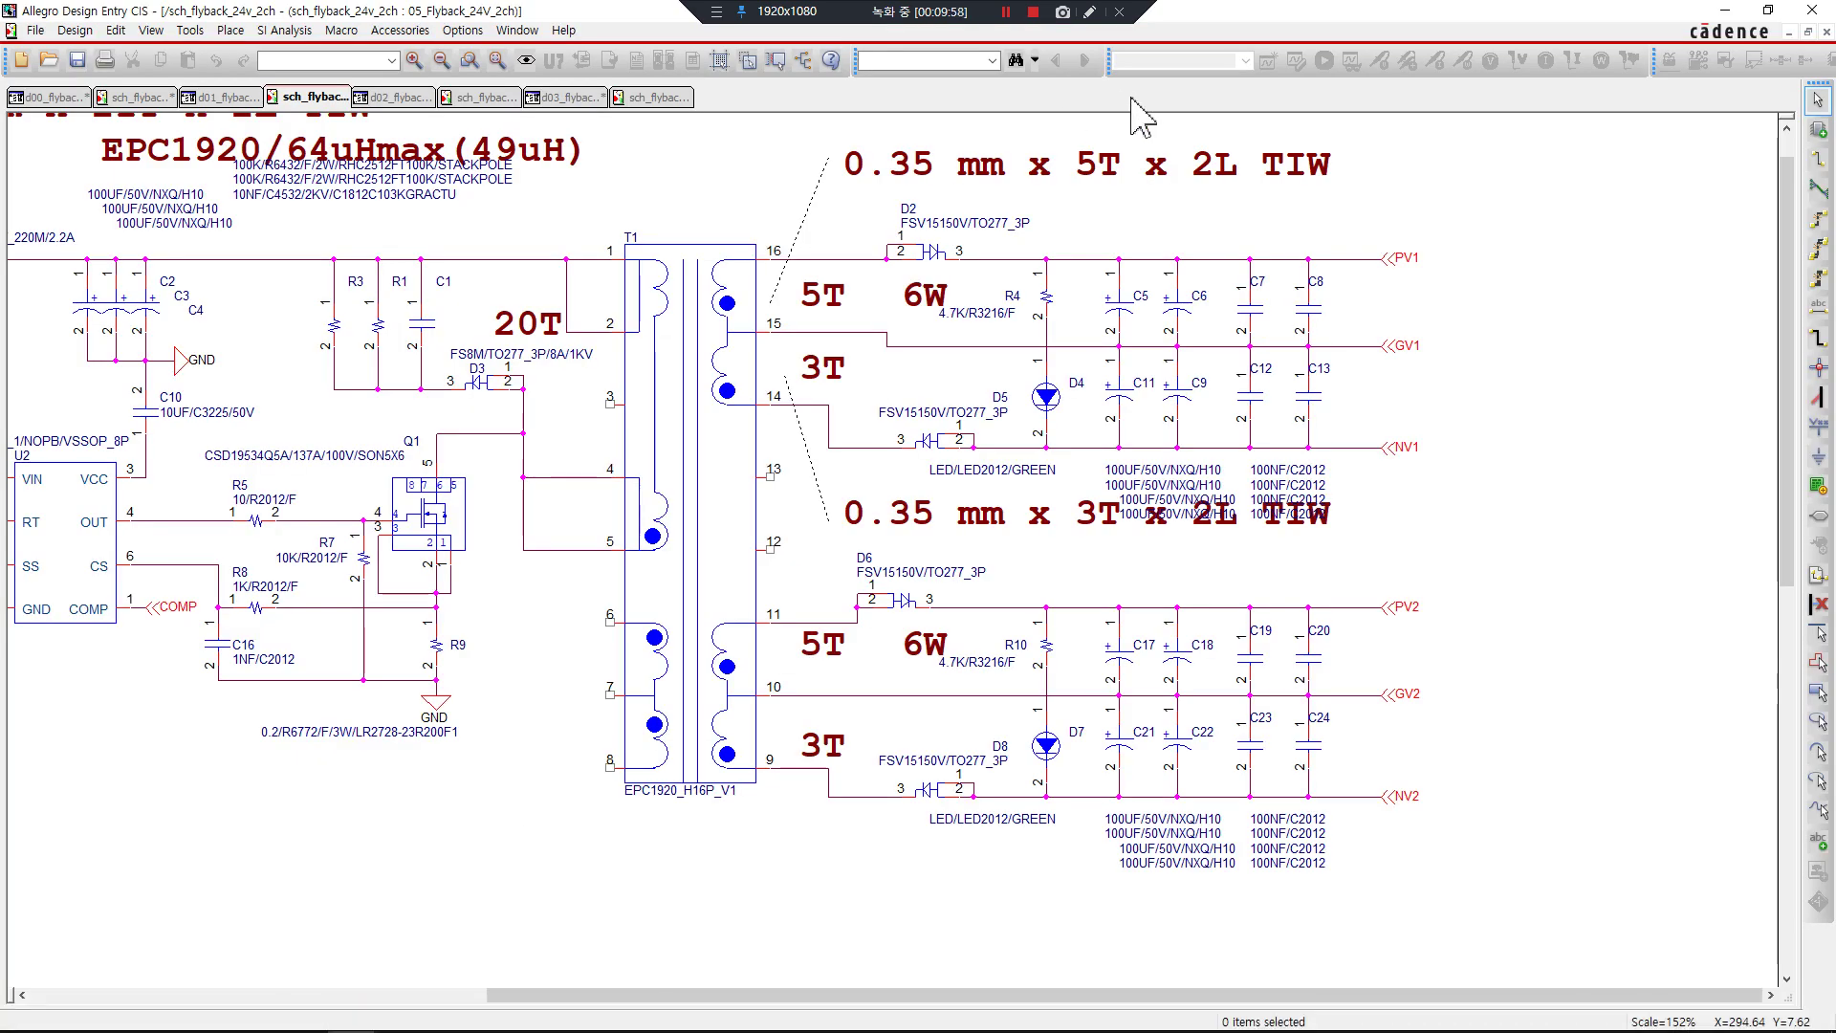
double_click(1185, 170)
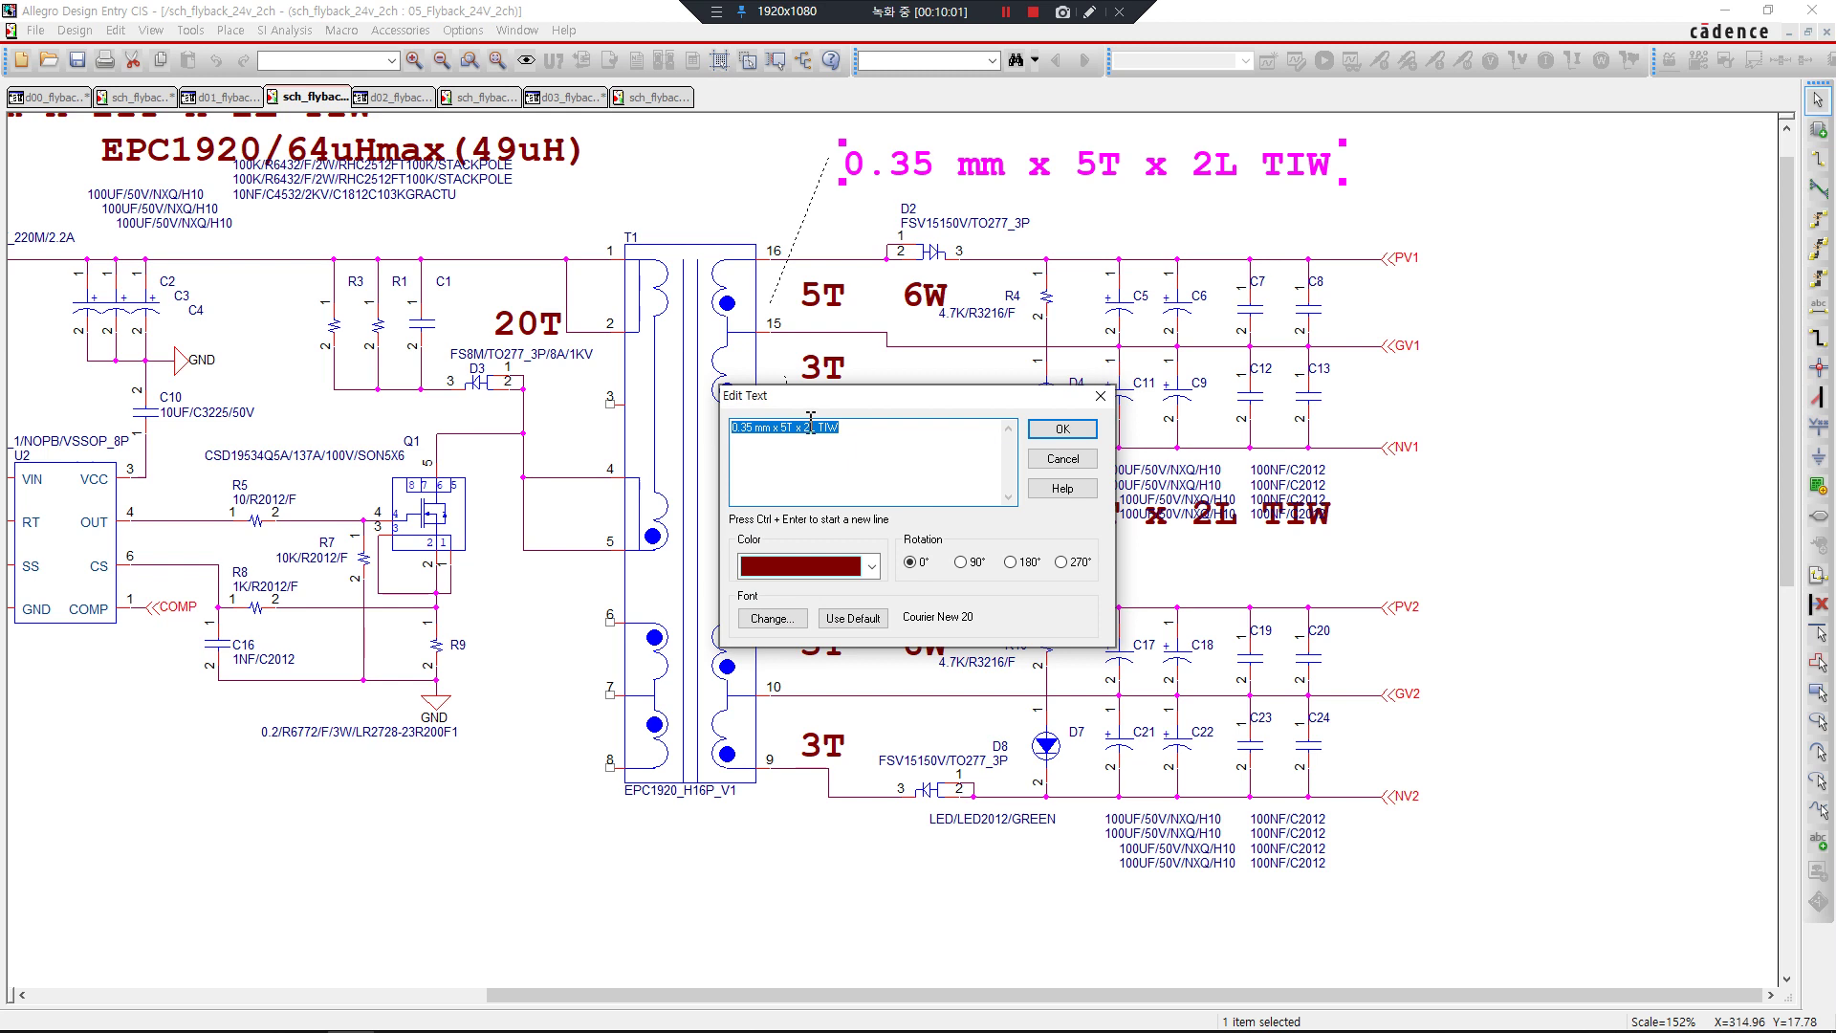
click(809, 427)
key(BackSpace)
text(3)
click(1062, 459)
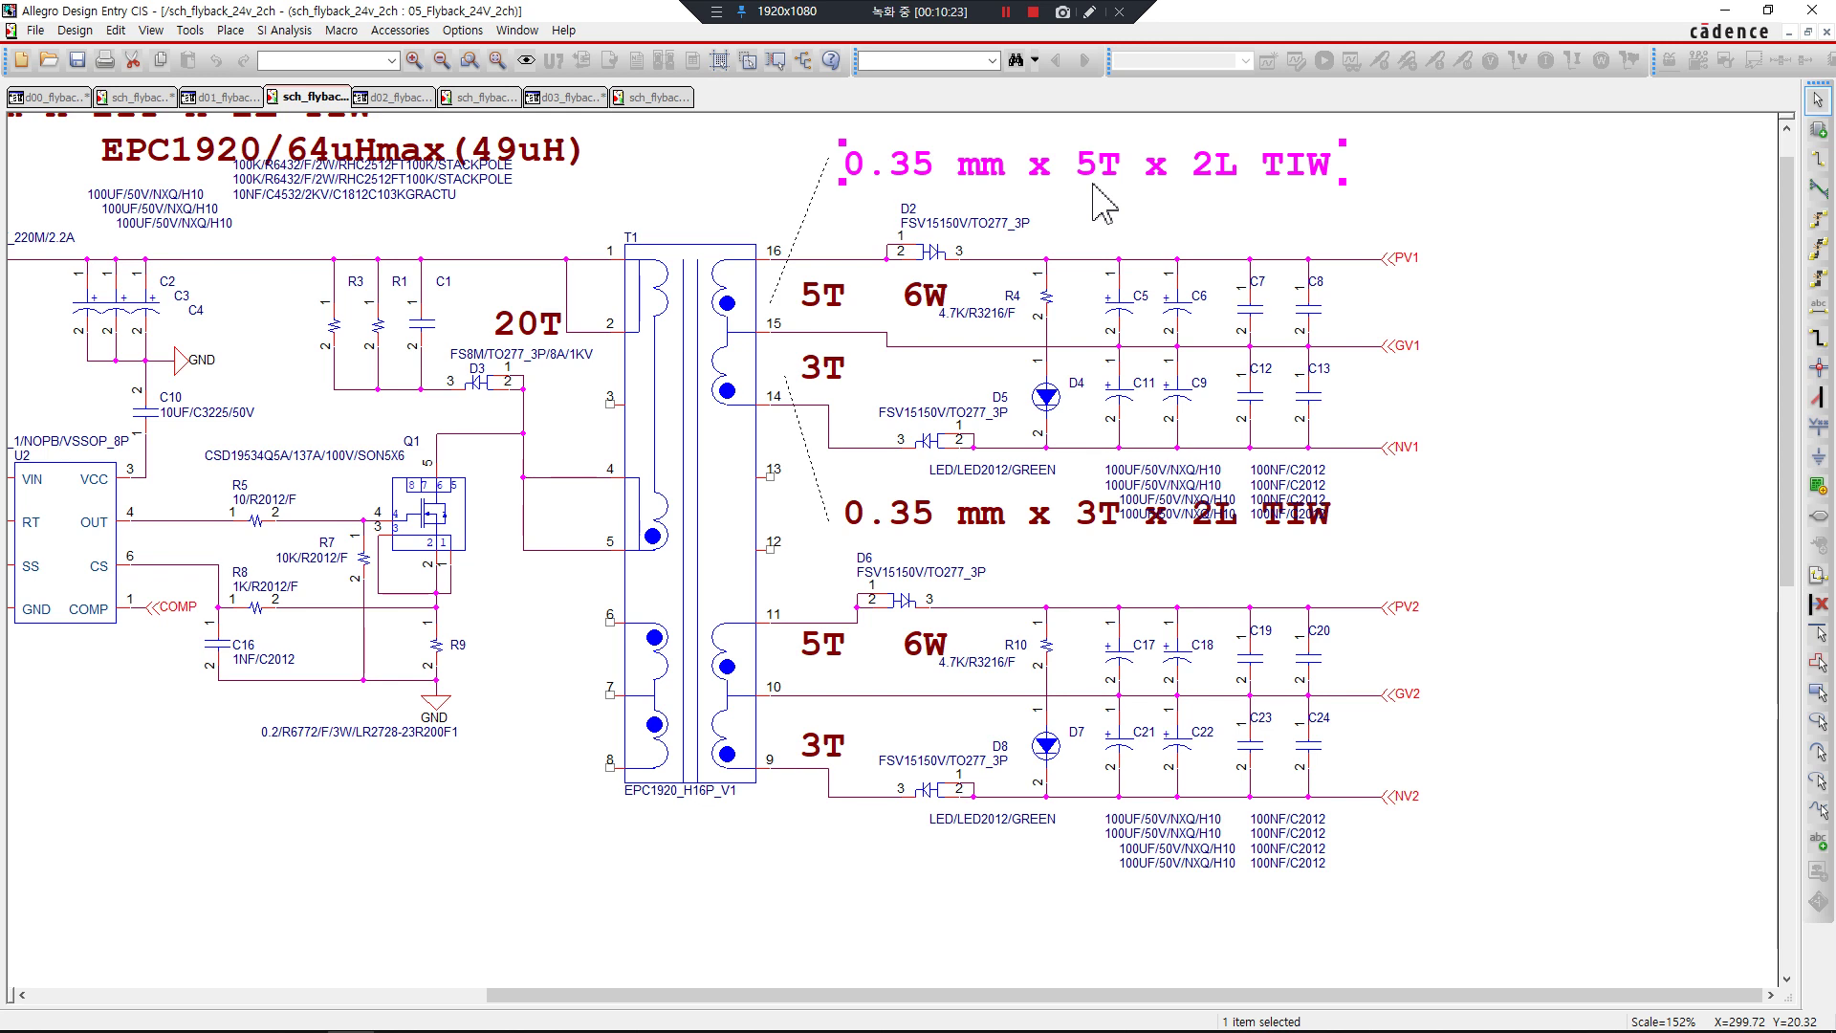
click(1530, 356)
scroll(1530, 357, up, 1)
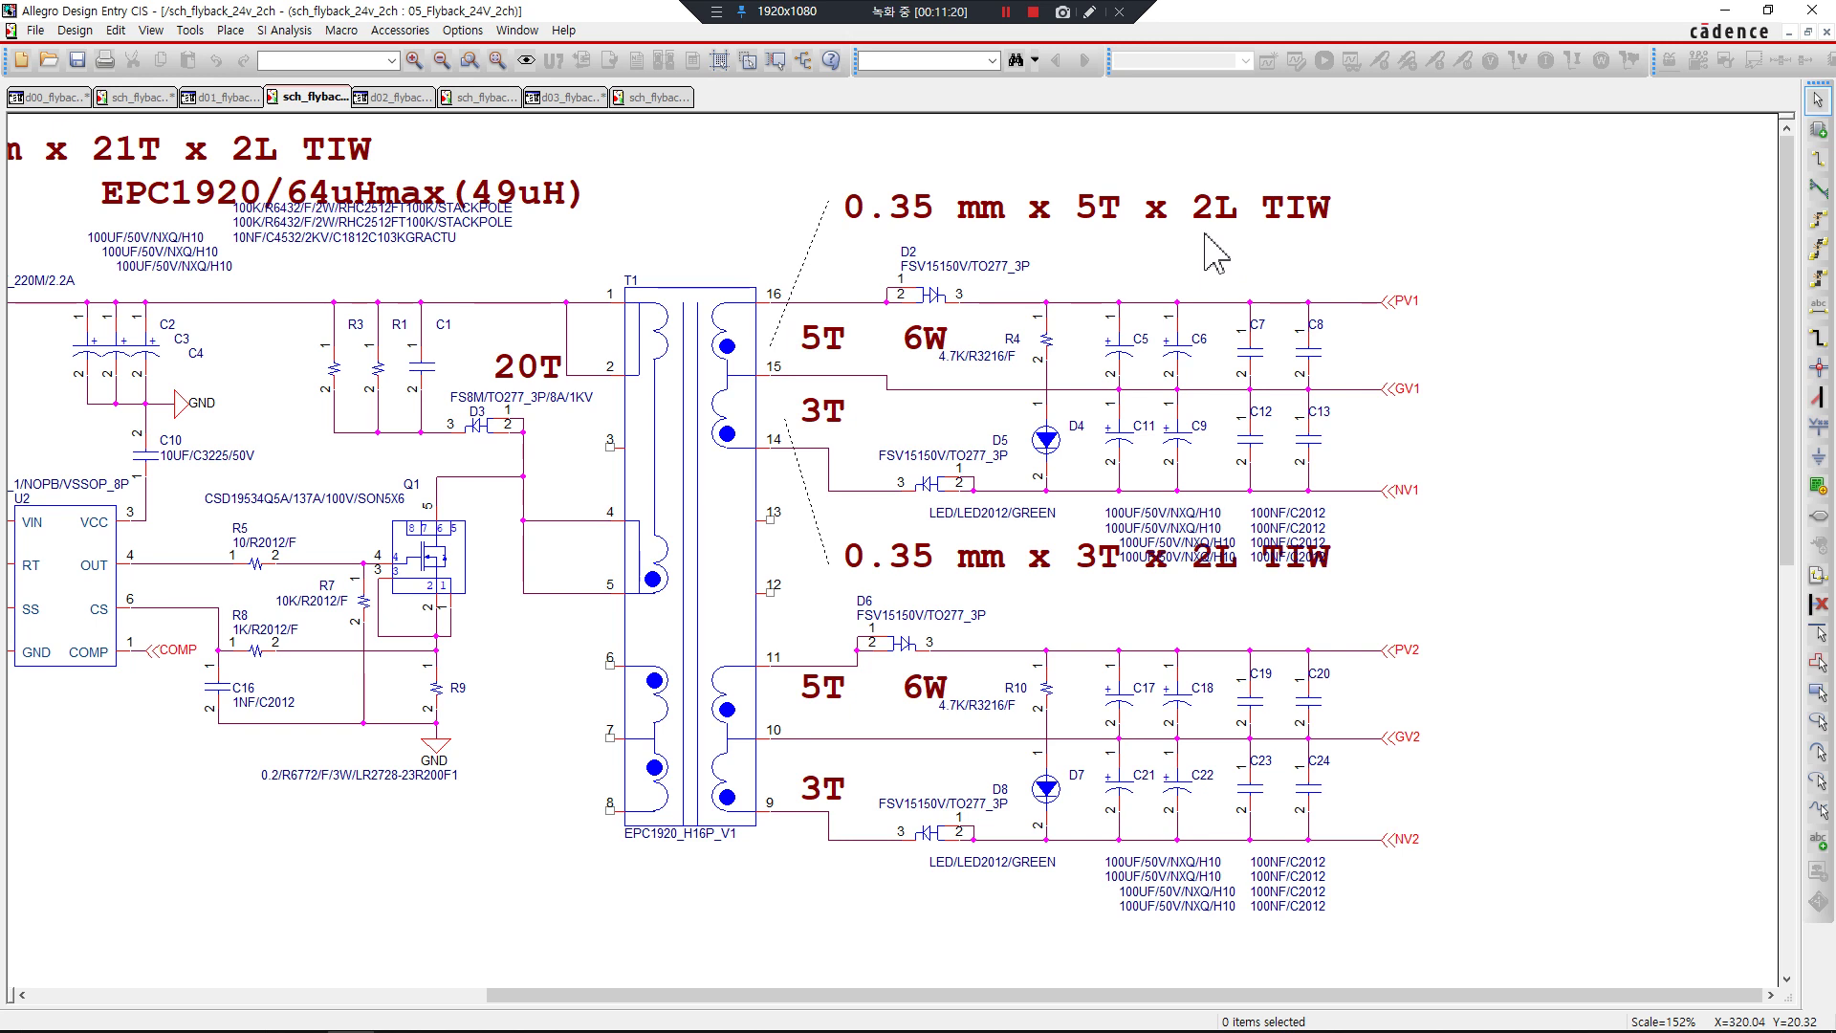
Switch to the transformer workbook in Excel and set the secondary winding's current density in D34 to 600 A/cm^2.
mouse_move(553, 1025)
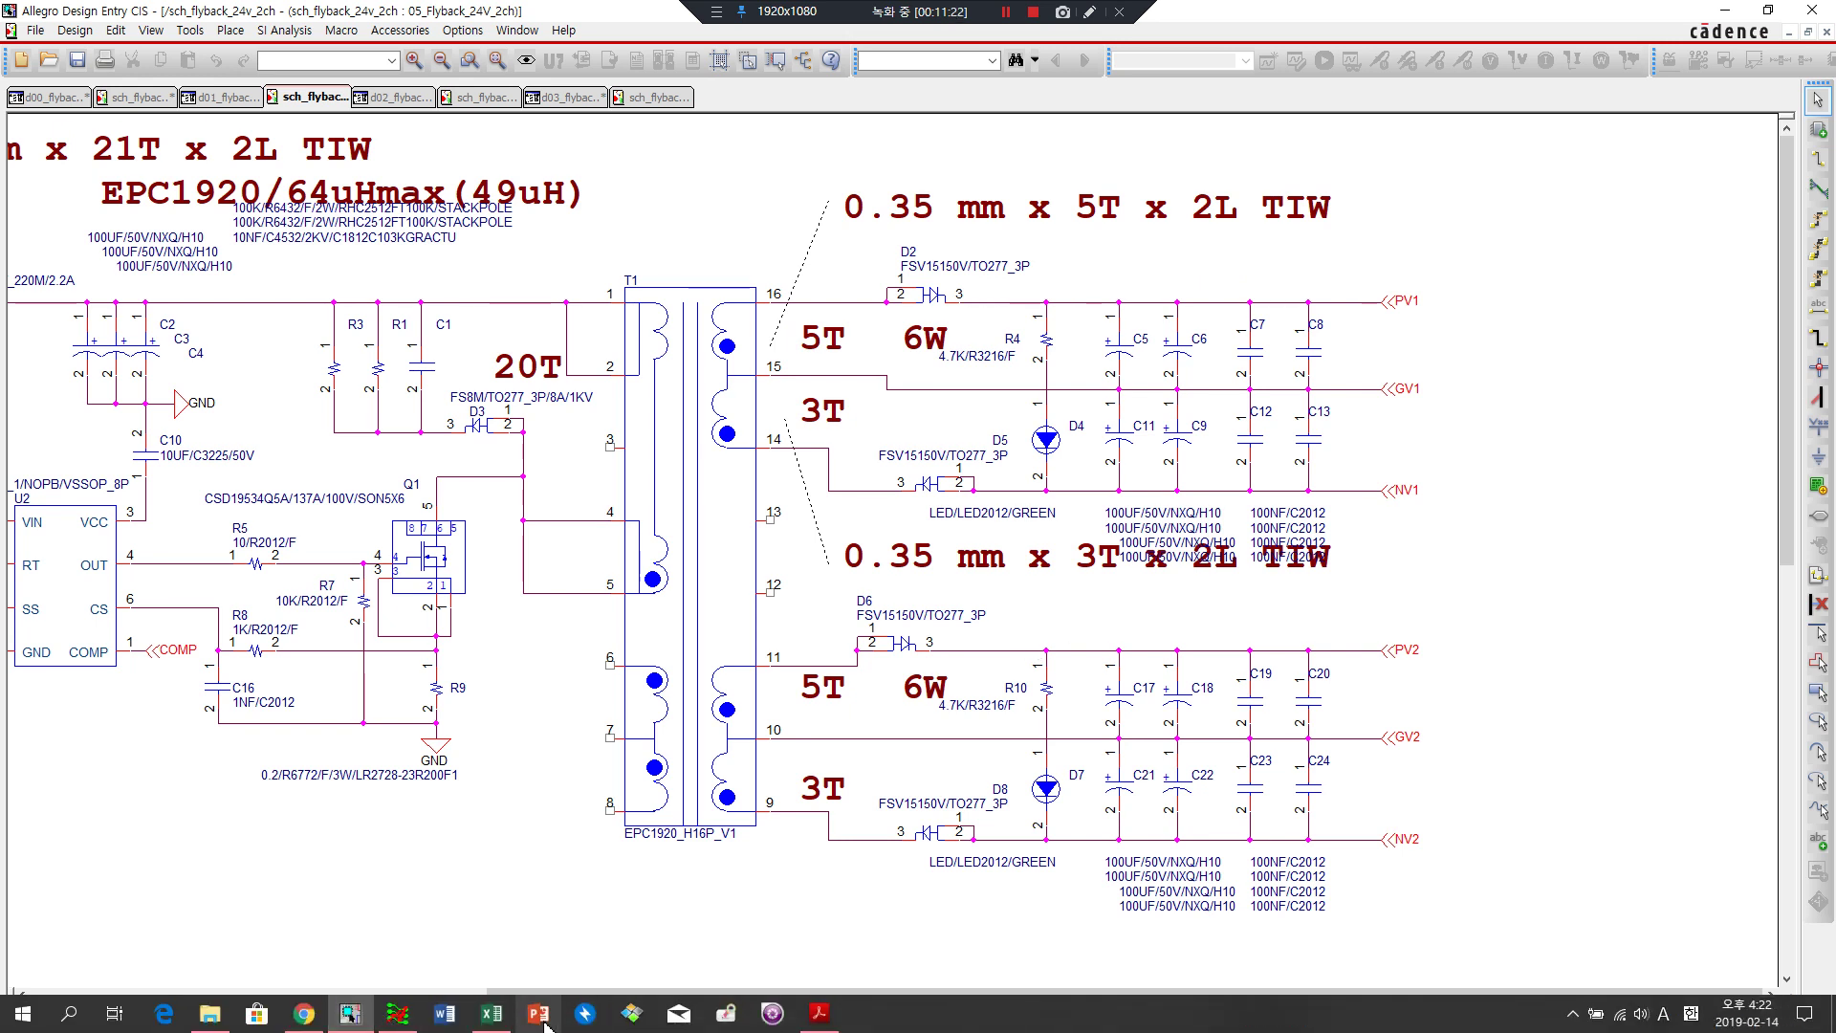
click(490, 1013)
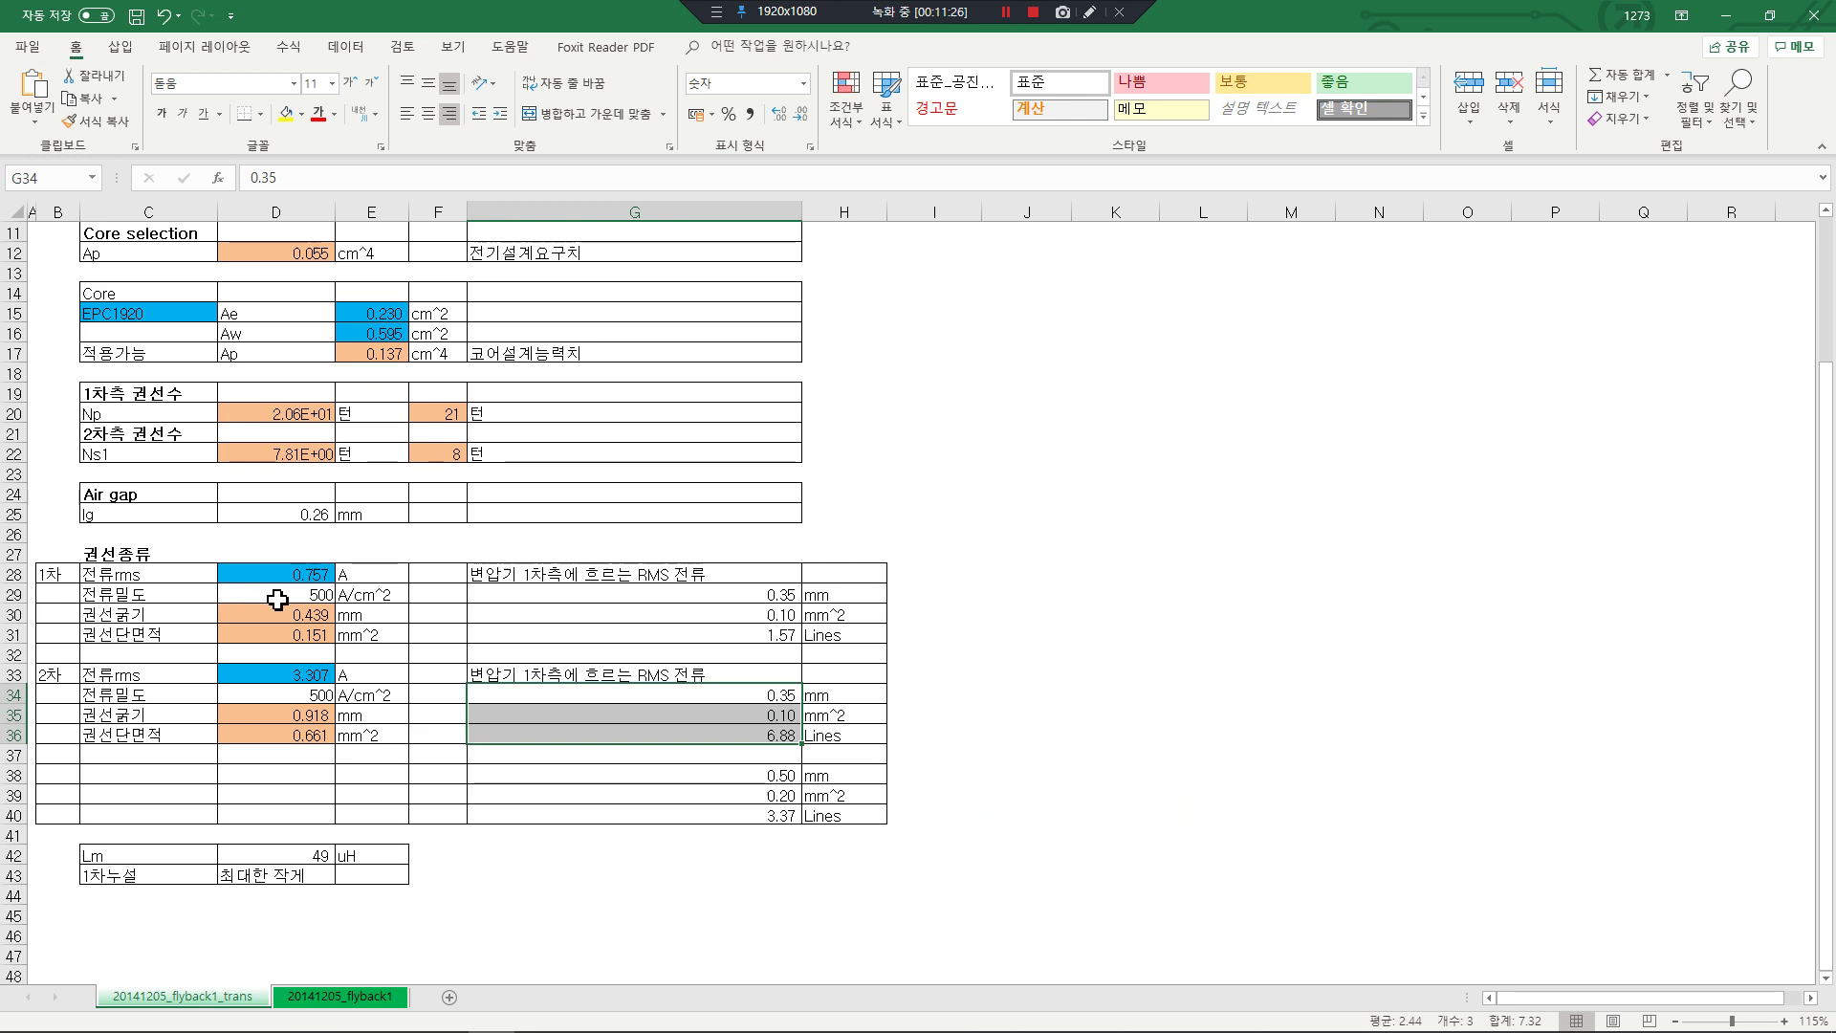
click(267, 698)
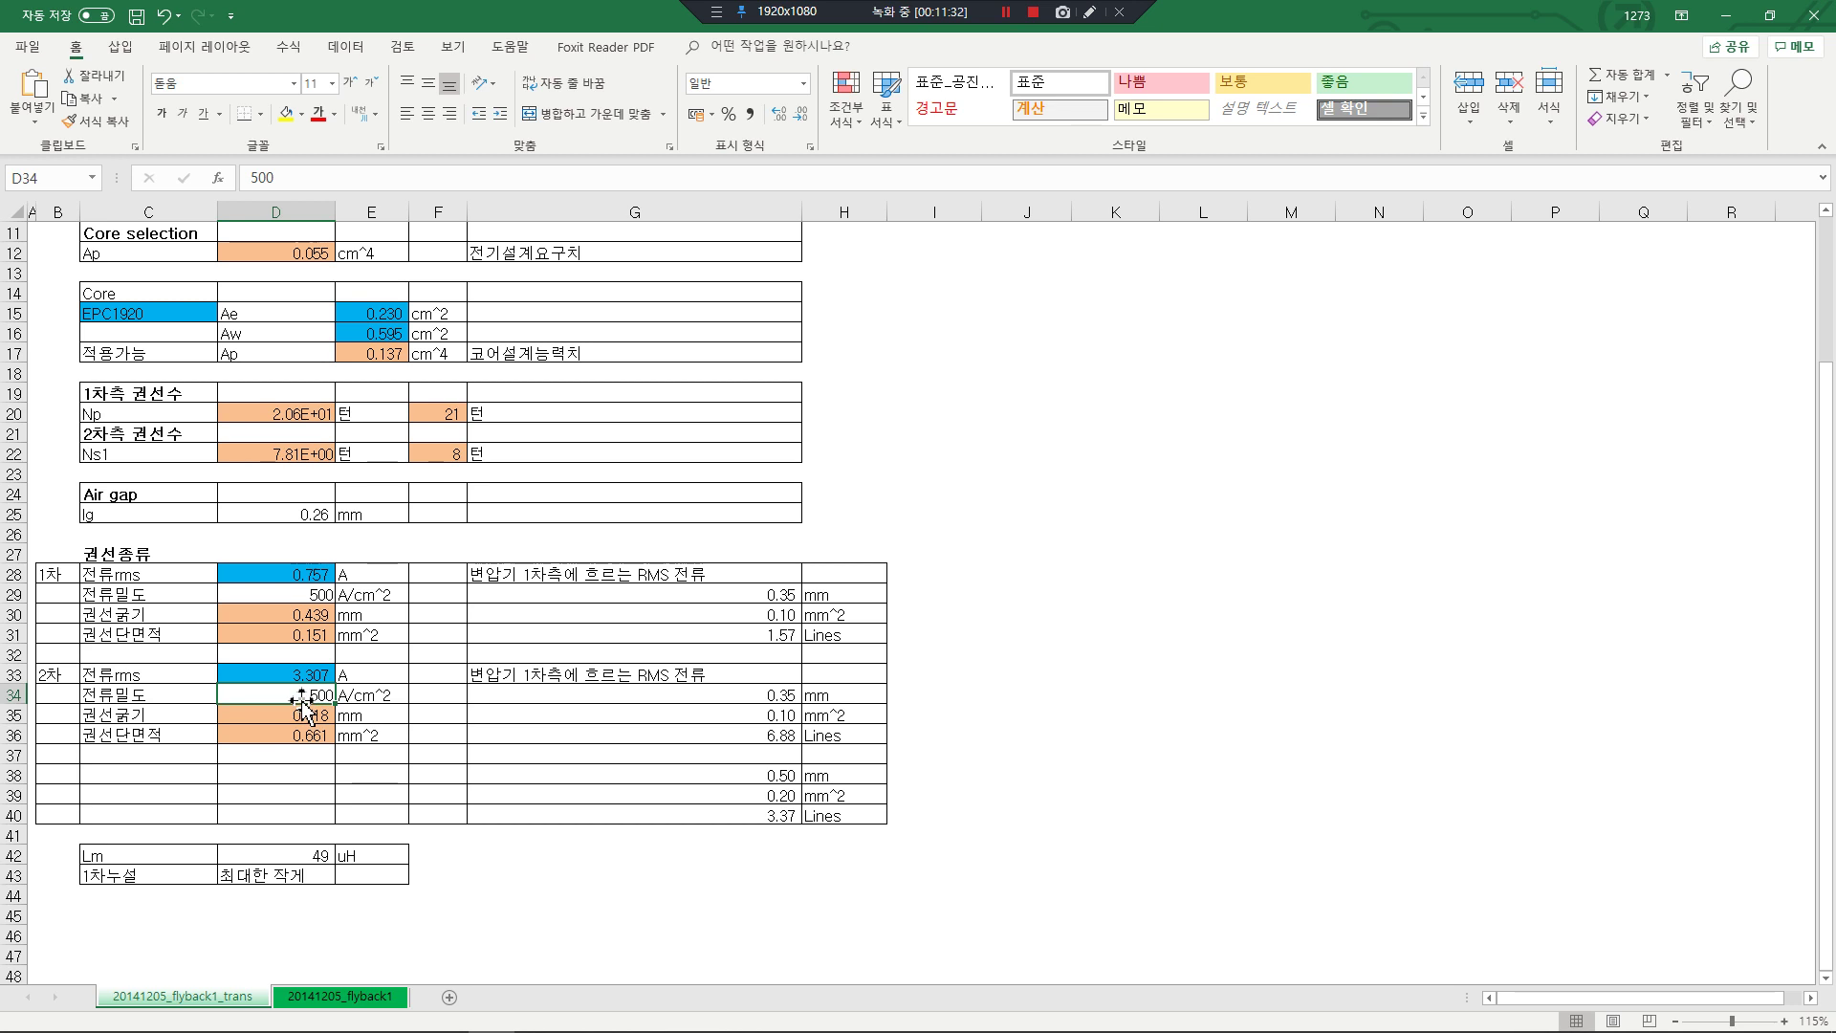
double_click(253, 177)
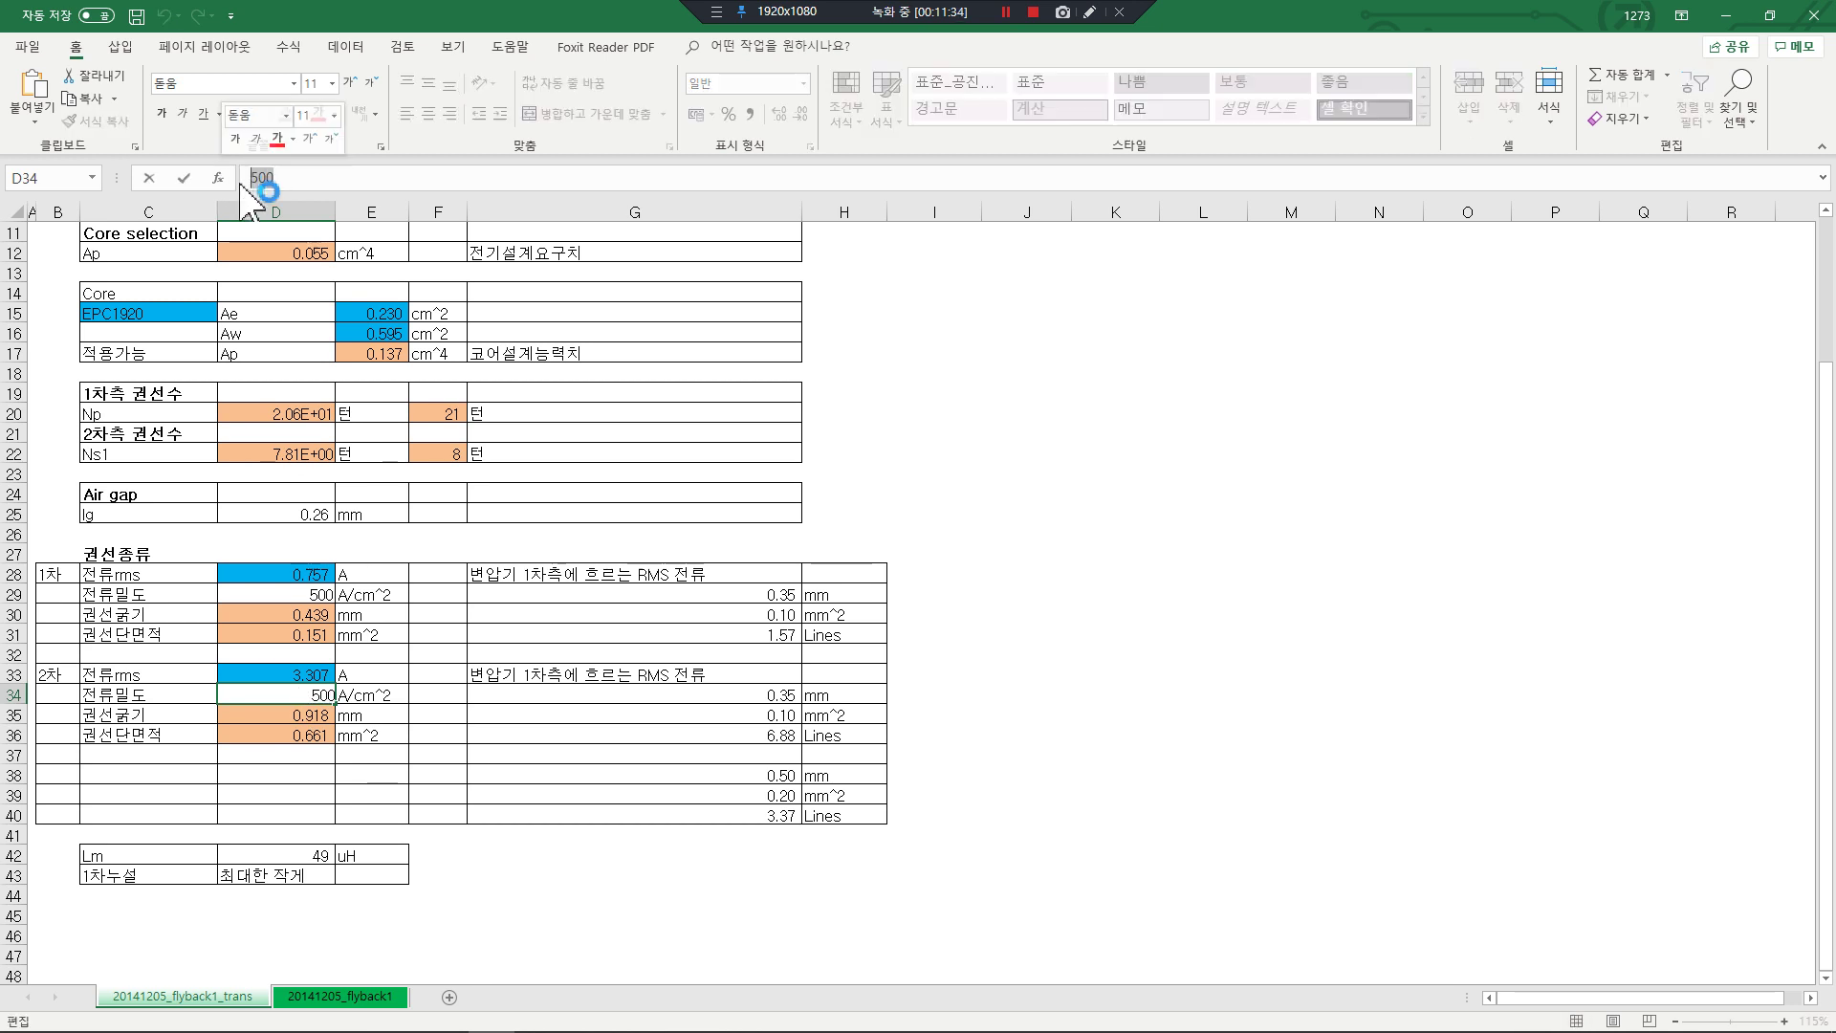
text(600)
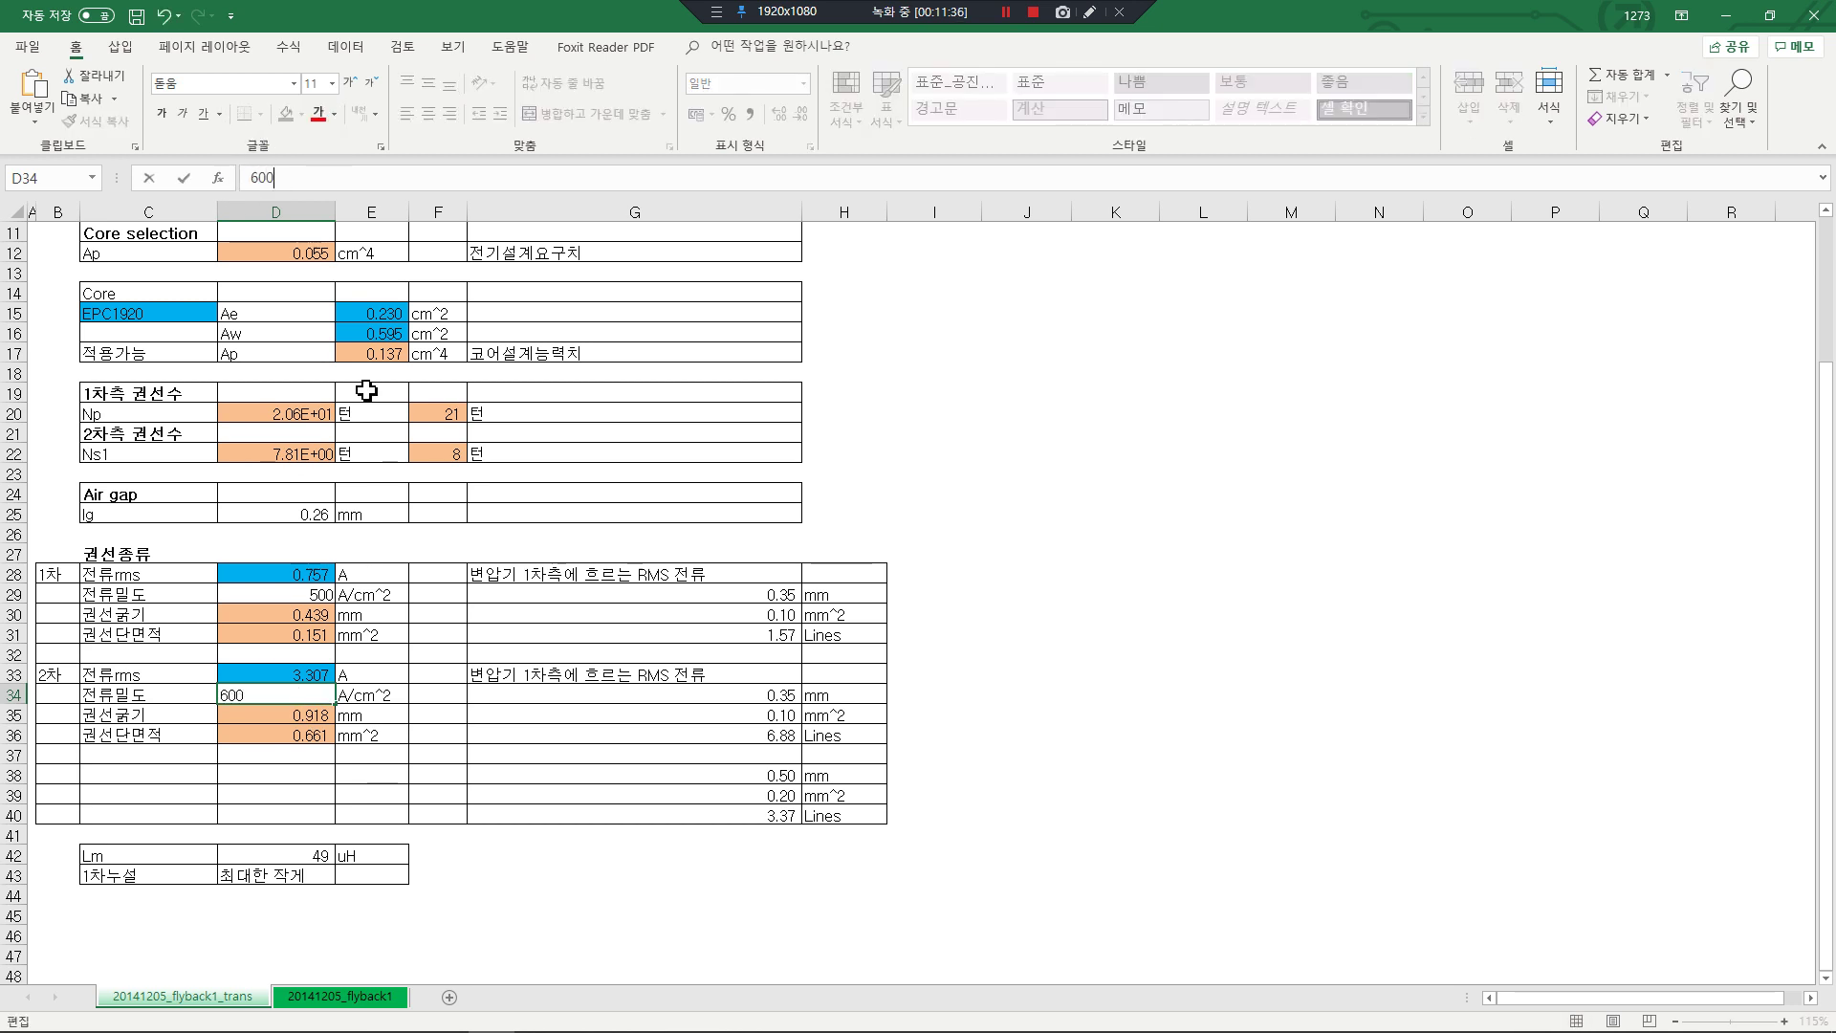
key(Return)
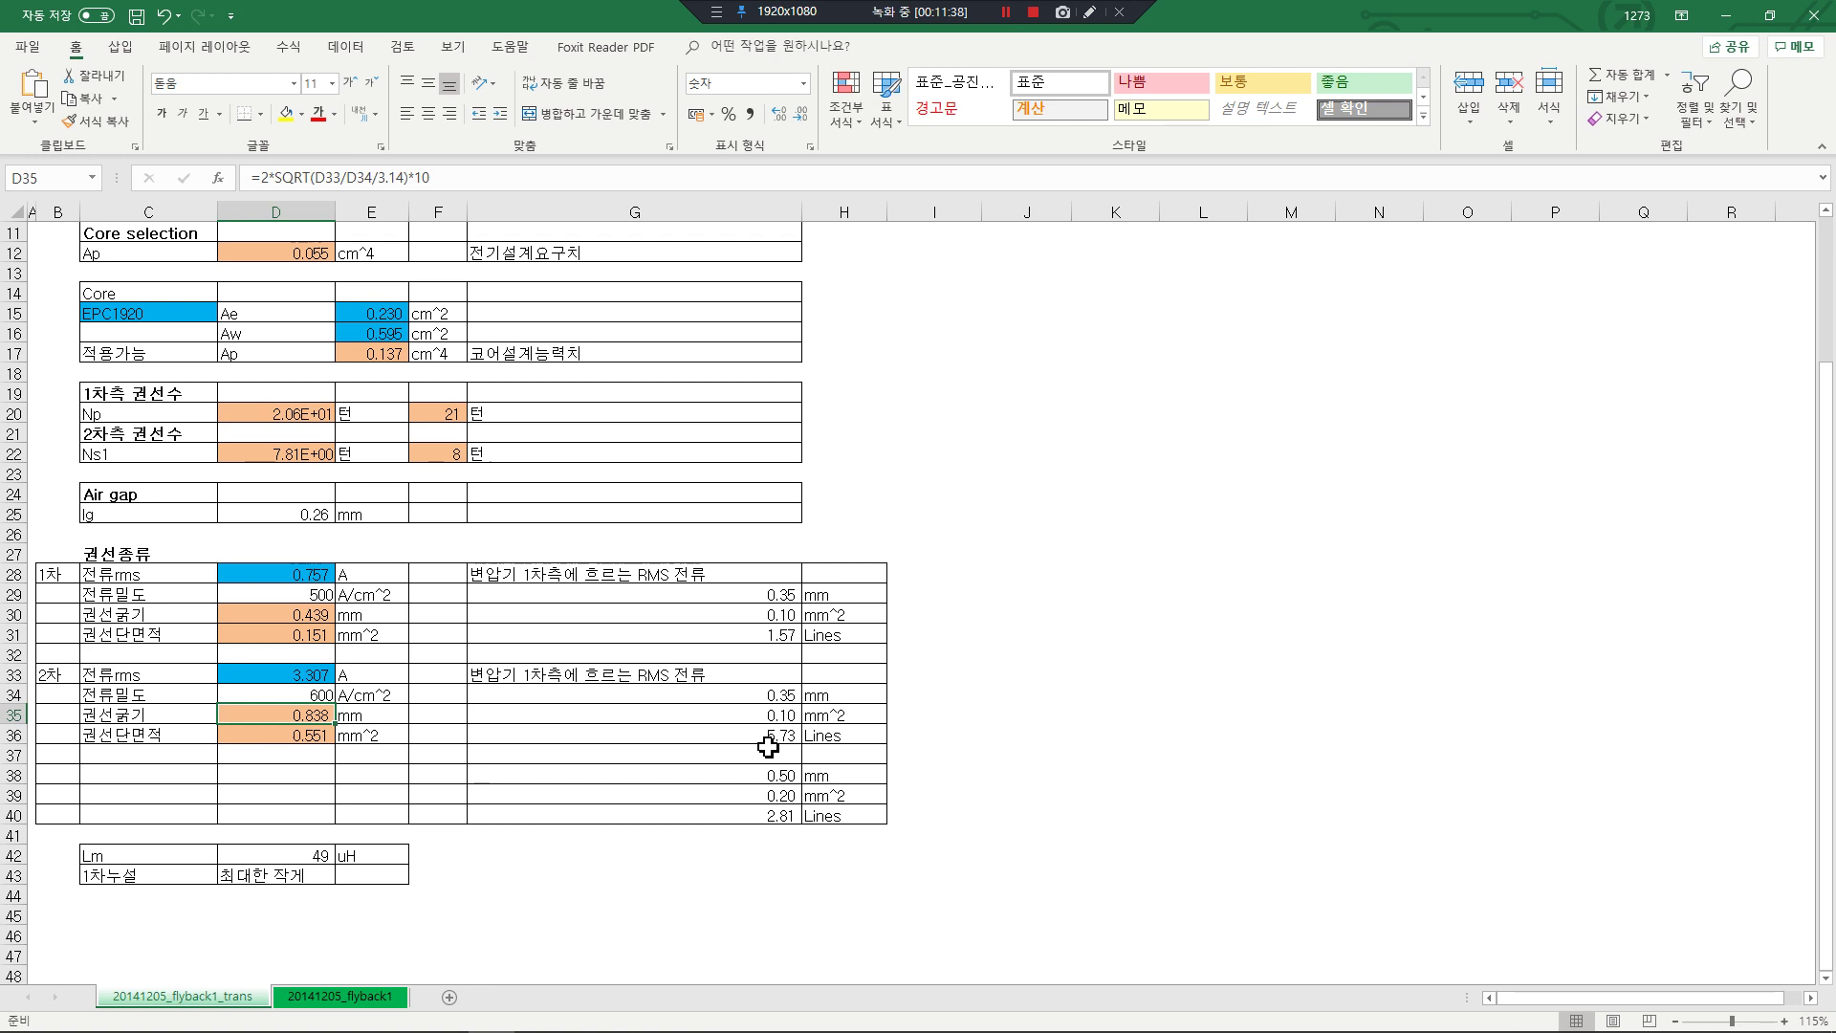
click(307, 694)
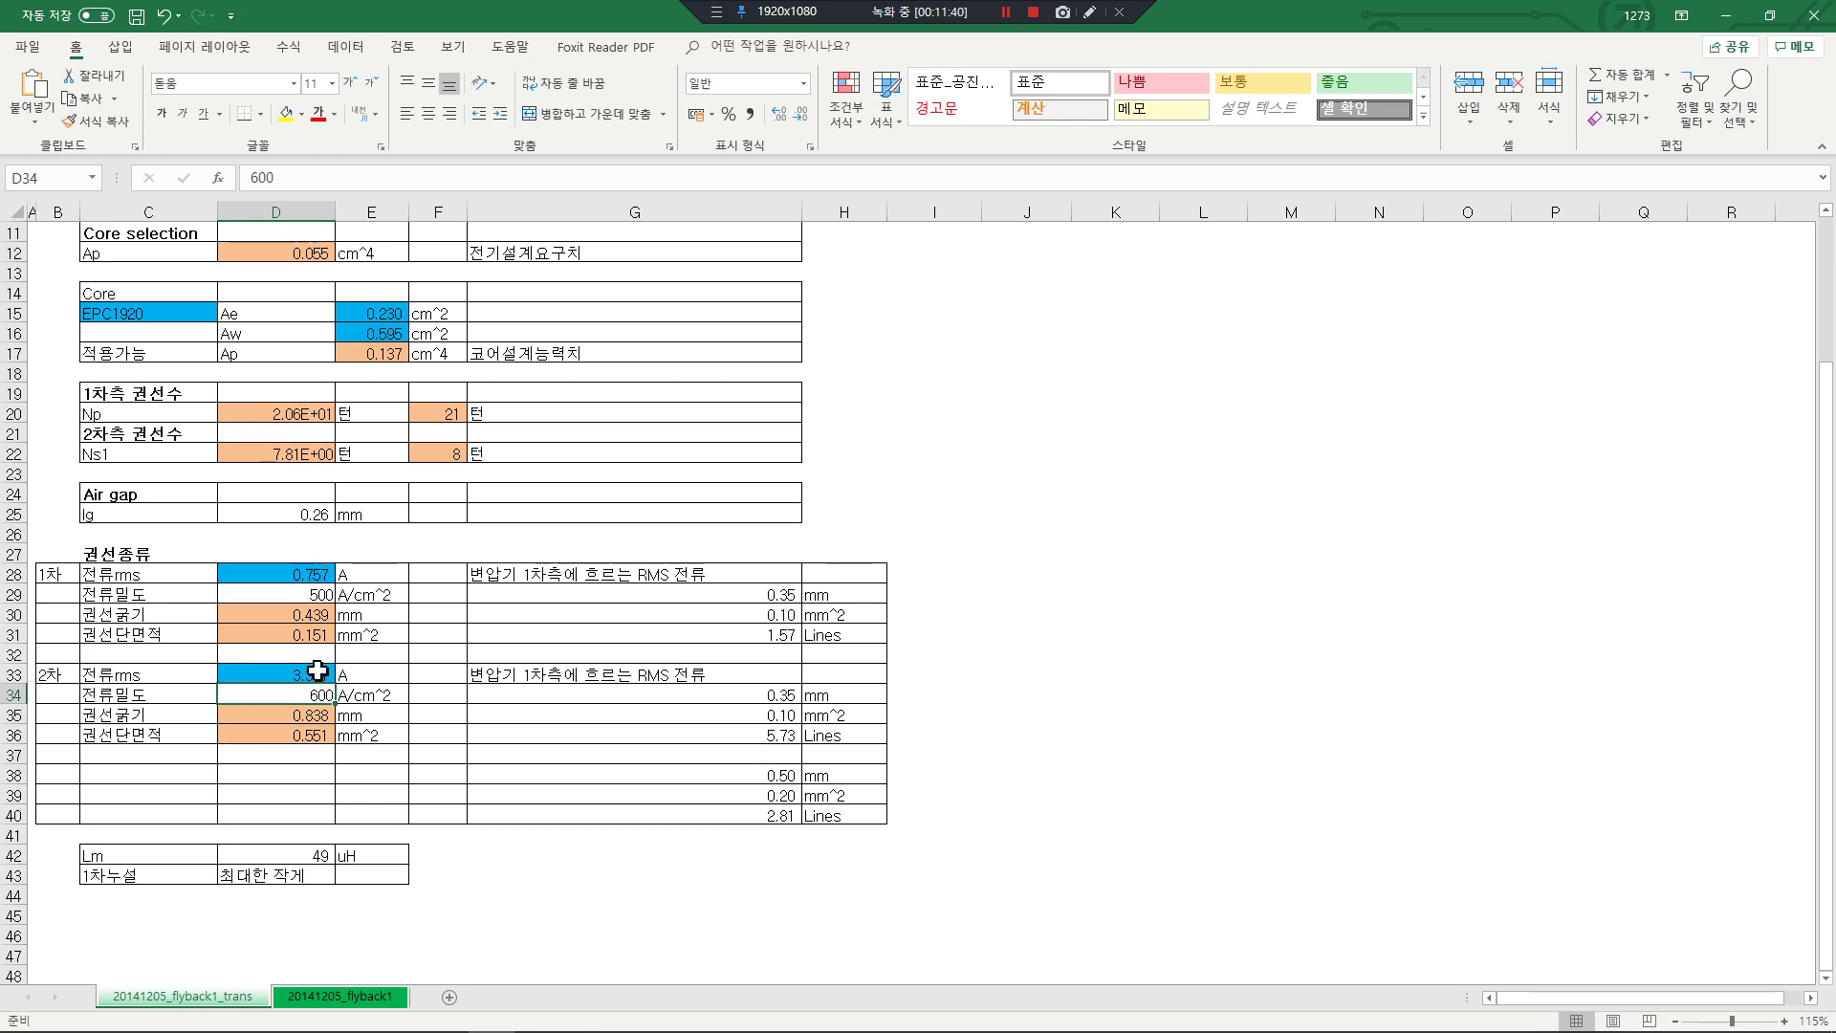
Try a current density of 700 A/cm^2 for the secondary winding in D34.
double_click(290, 180)
text(700)
key(Return)
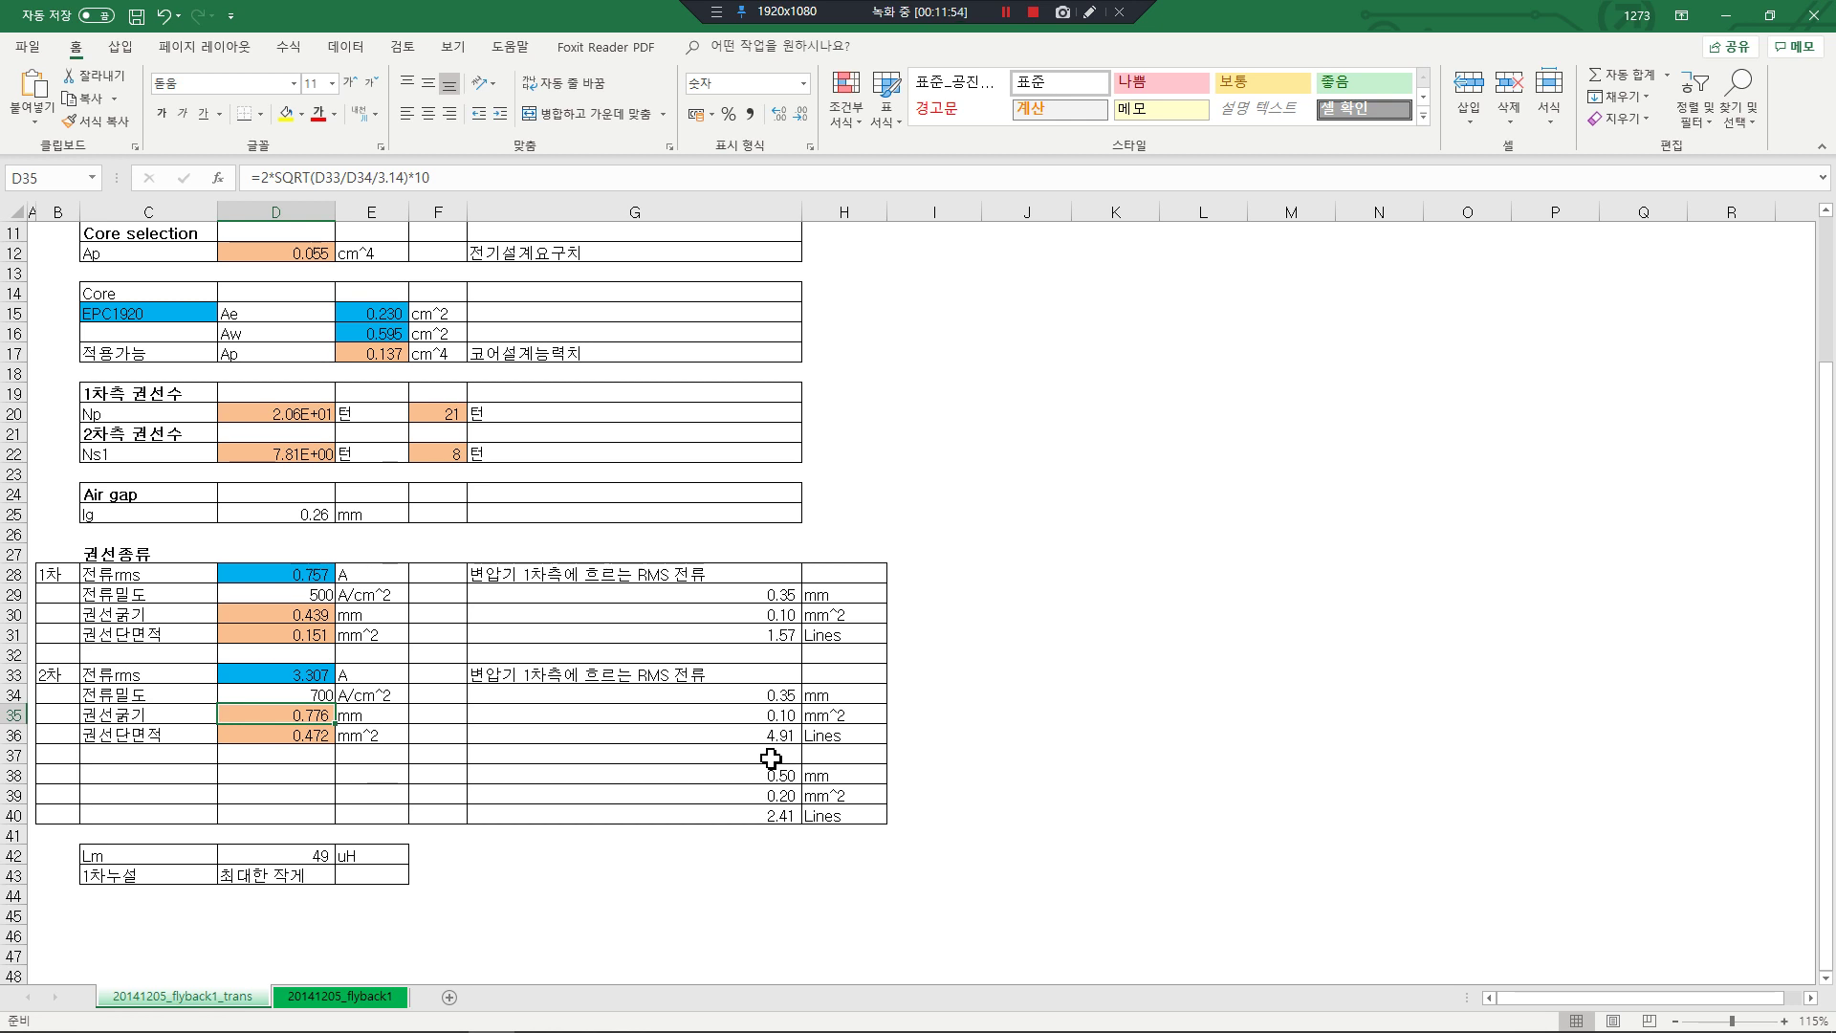
Set the secondary winding's current density in D34 to 500 A/cm^2.
click(296, 690)
text(500)
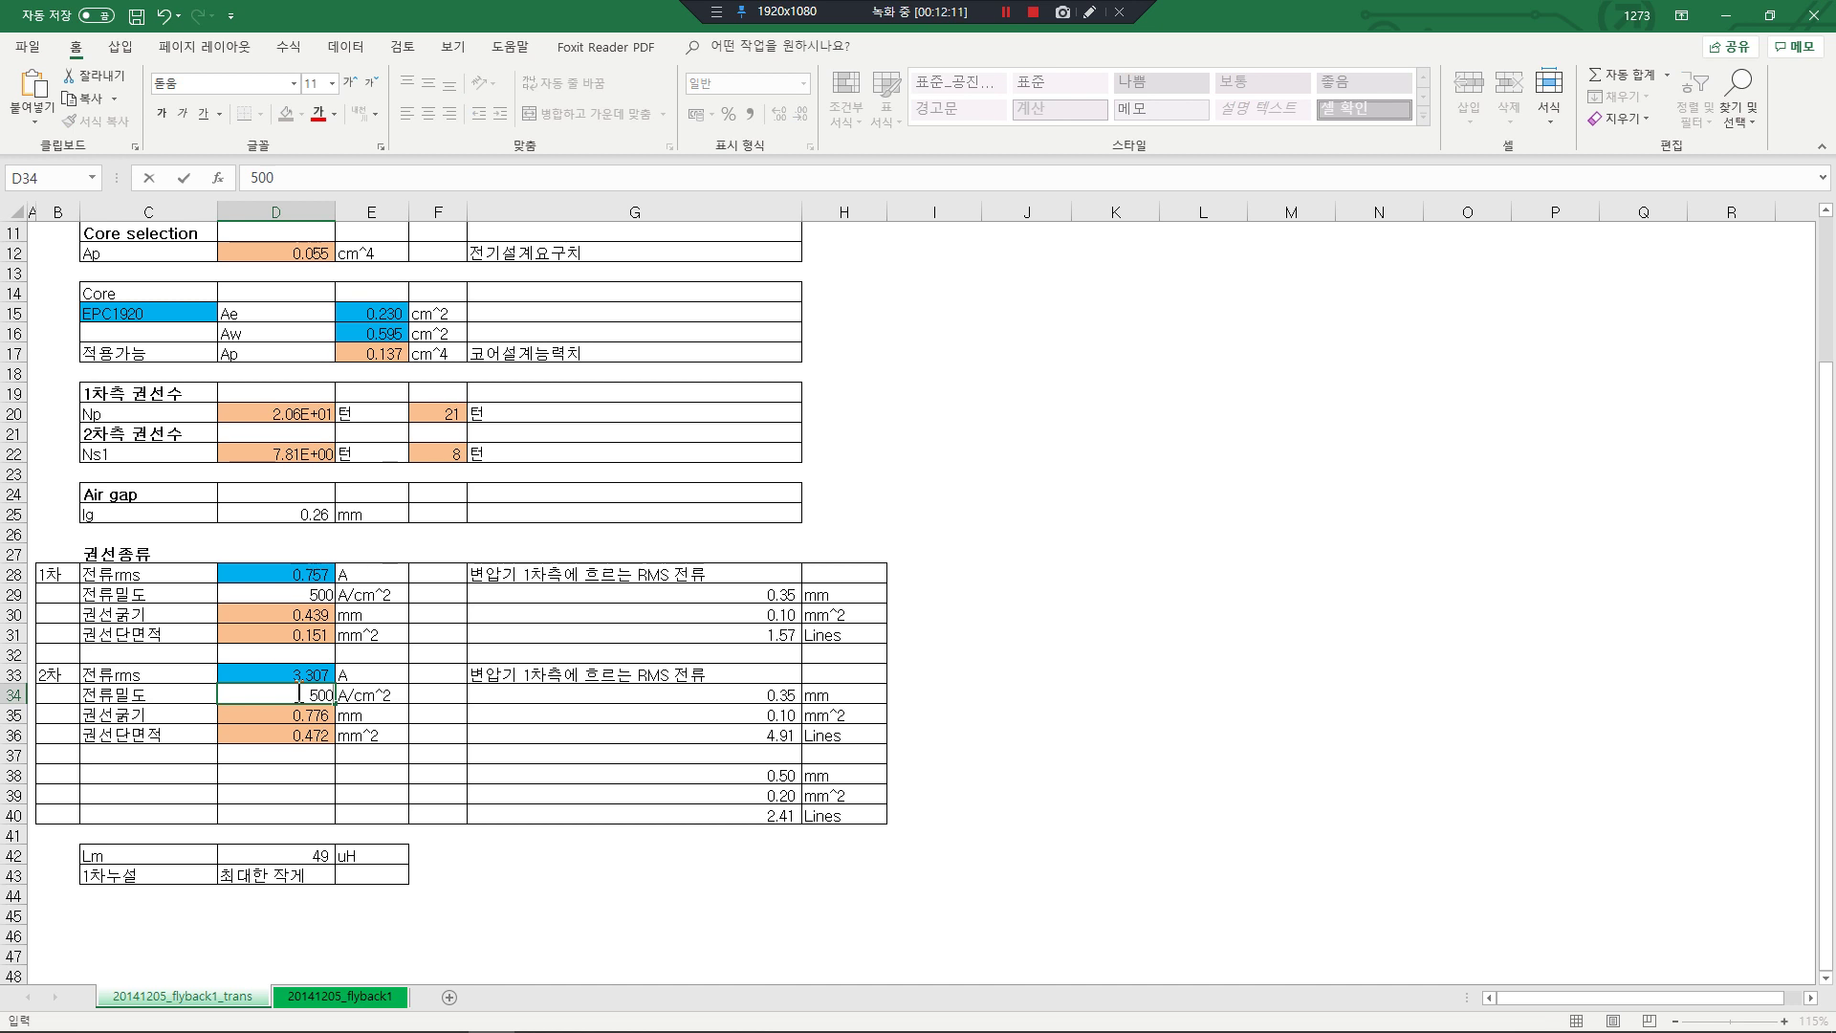
key(Return)
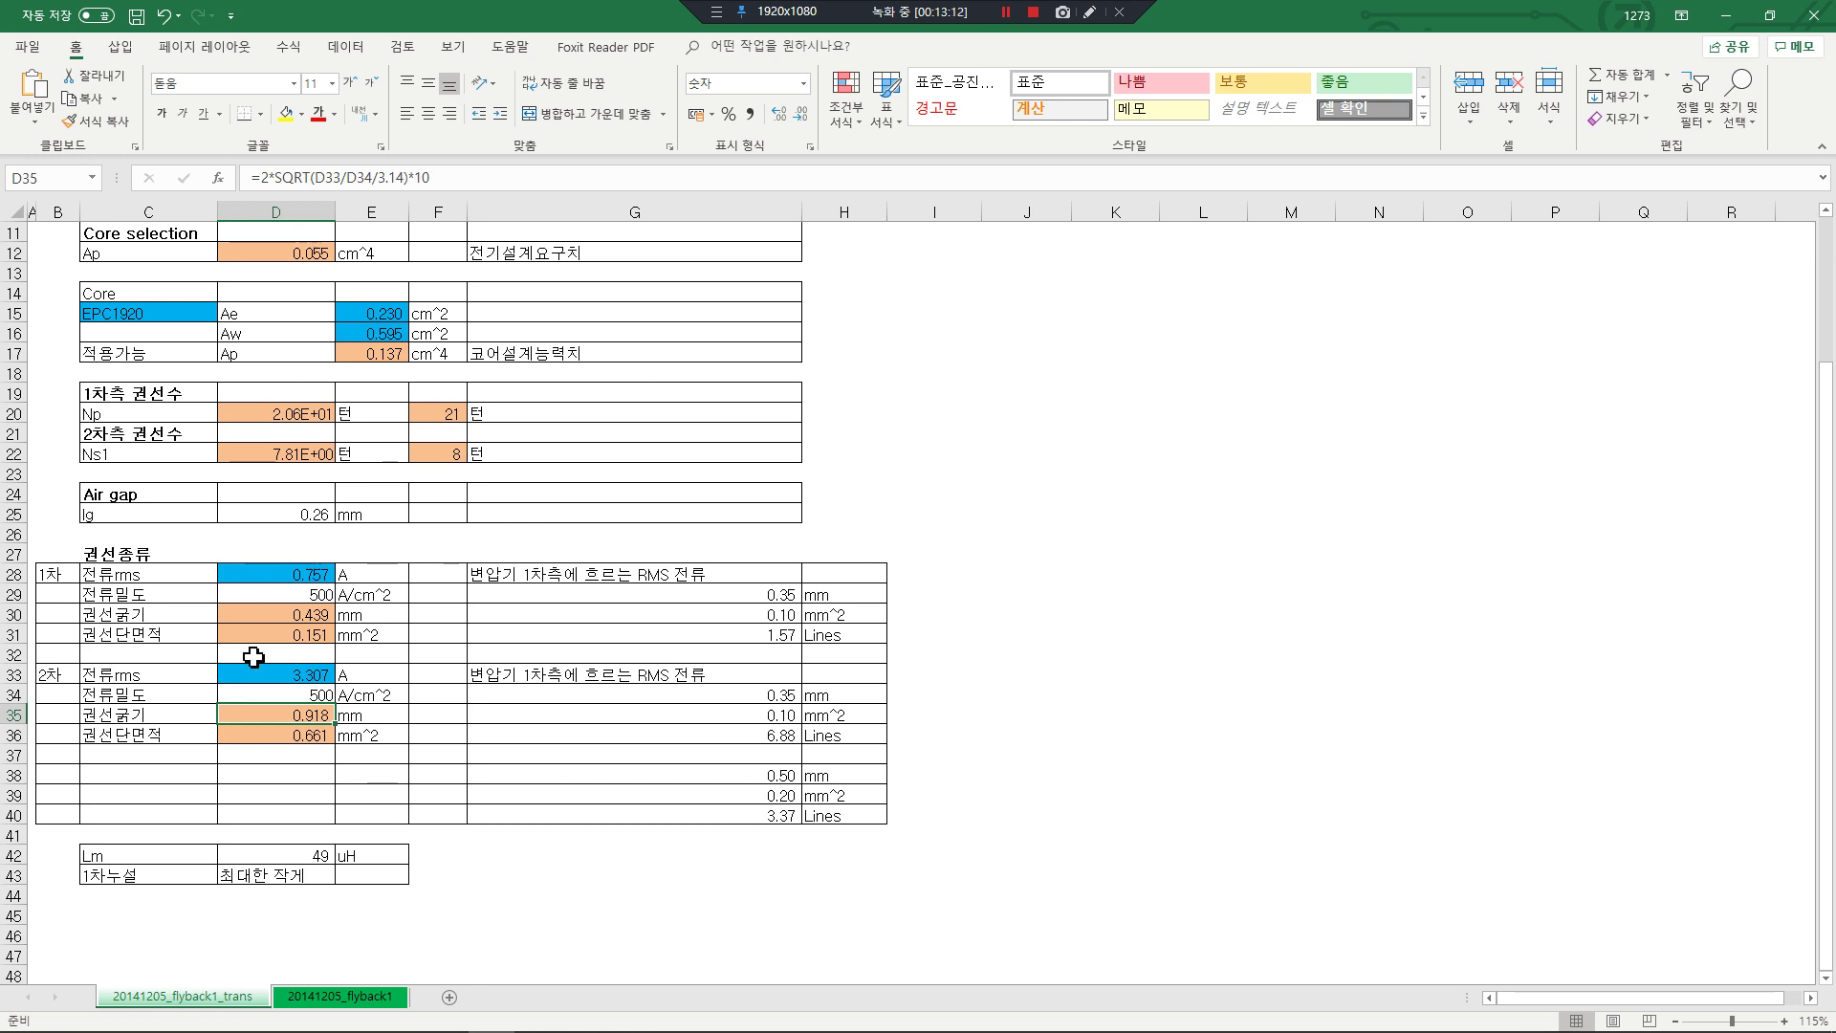
click(275, 694)
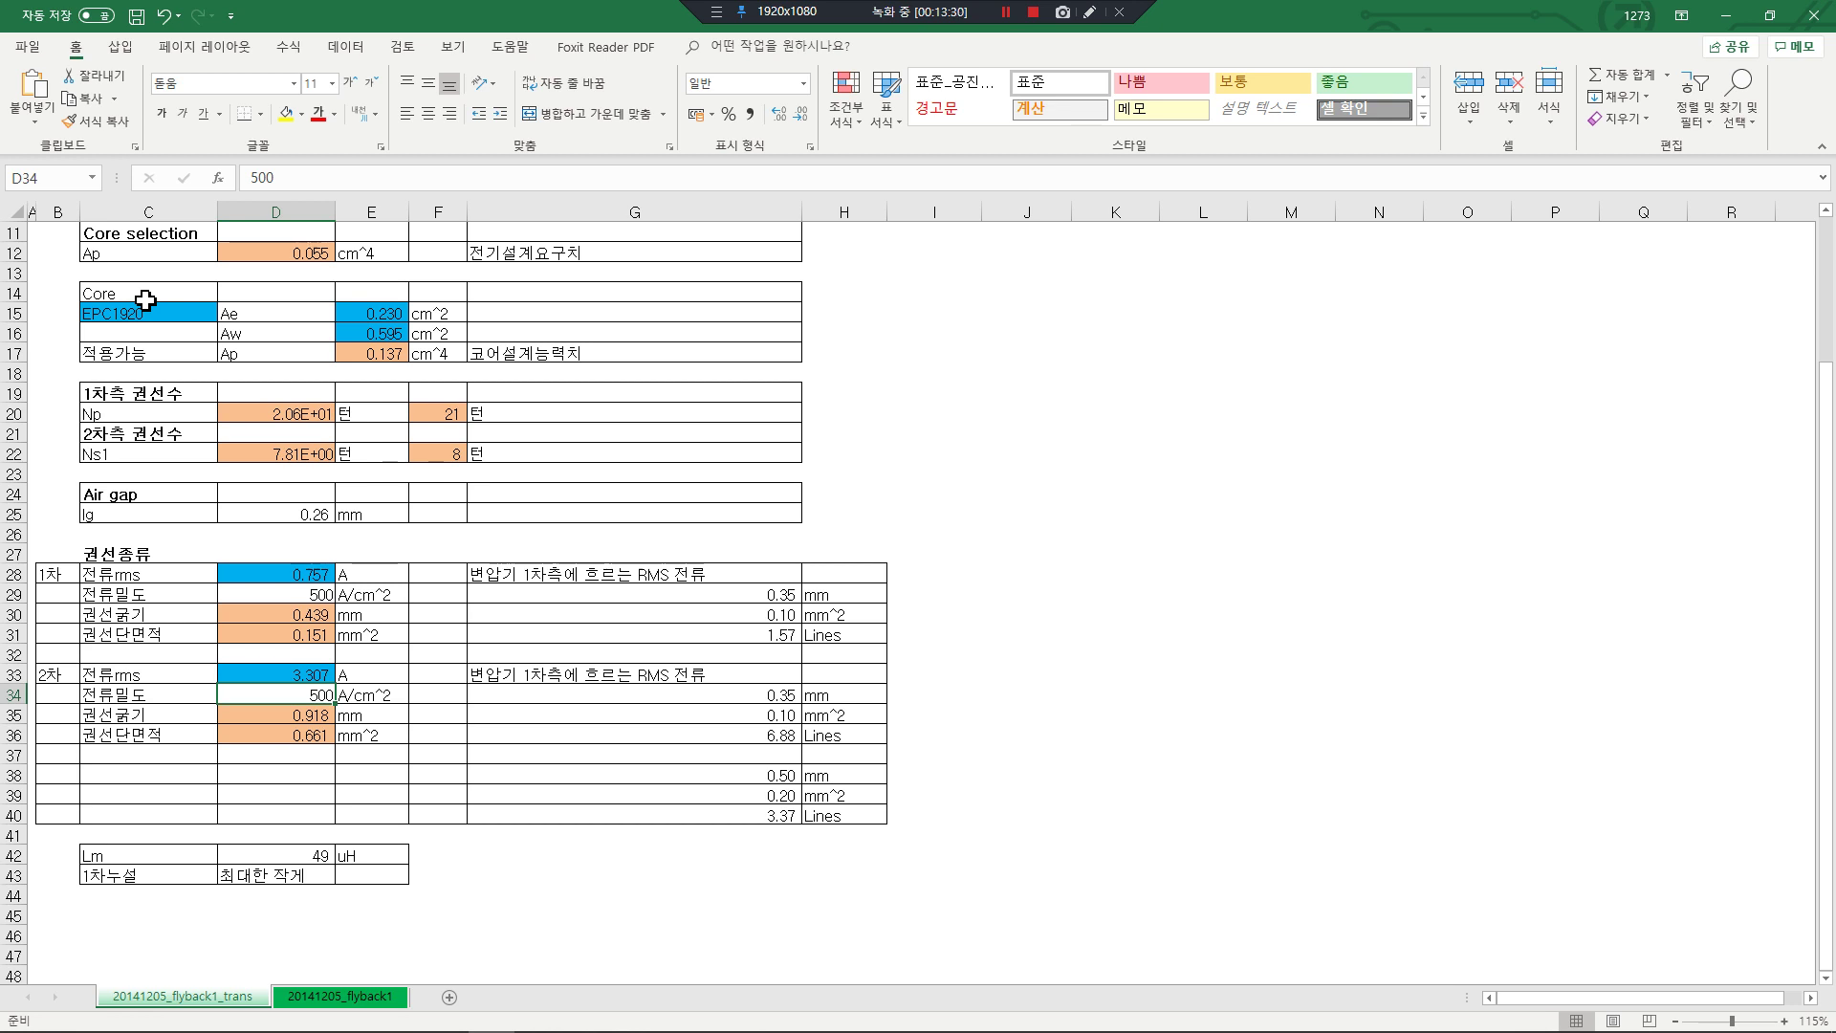
Close the 12W transformer workbook without saving it, leaving the Allegro schematic in view.
double_click(1367, 19)
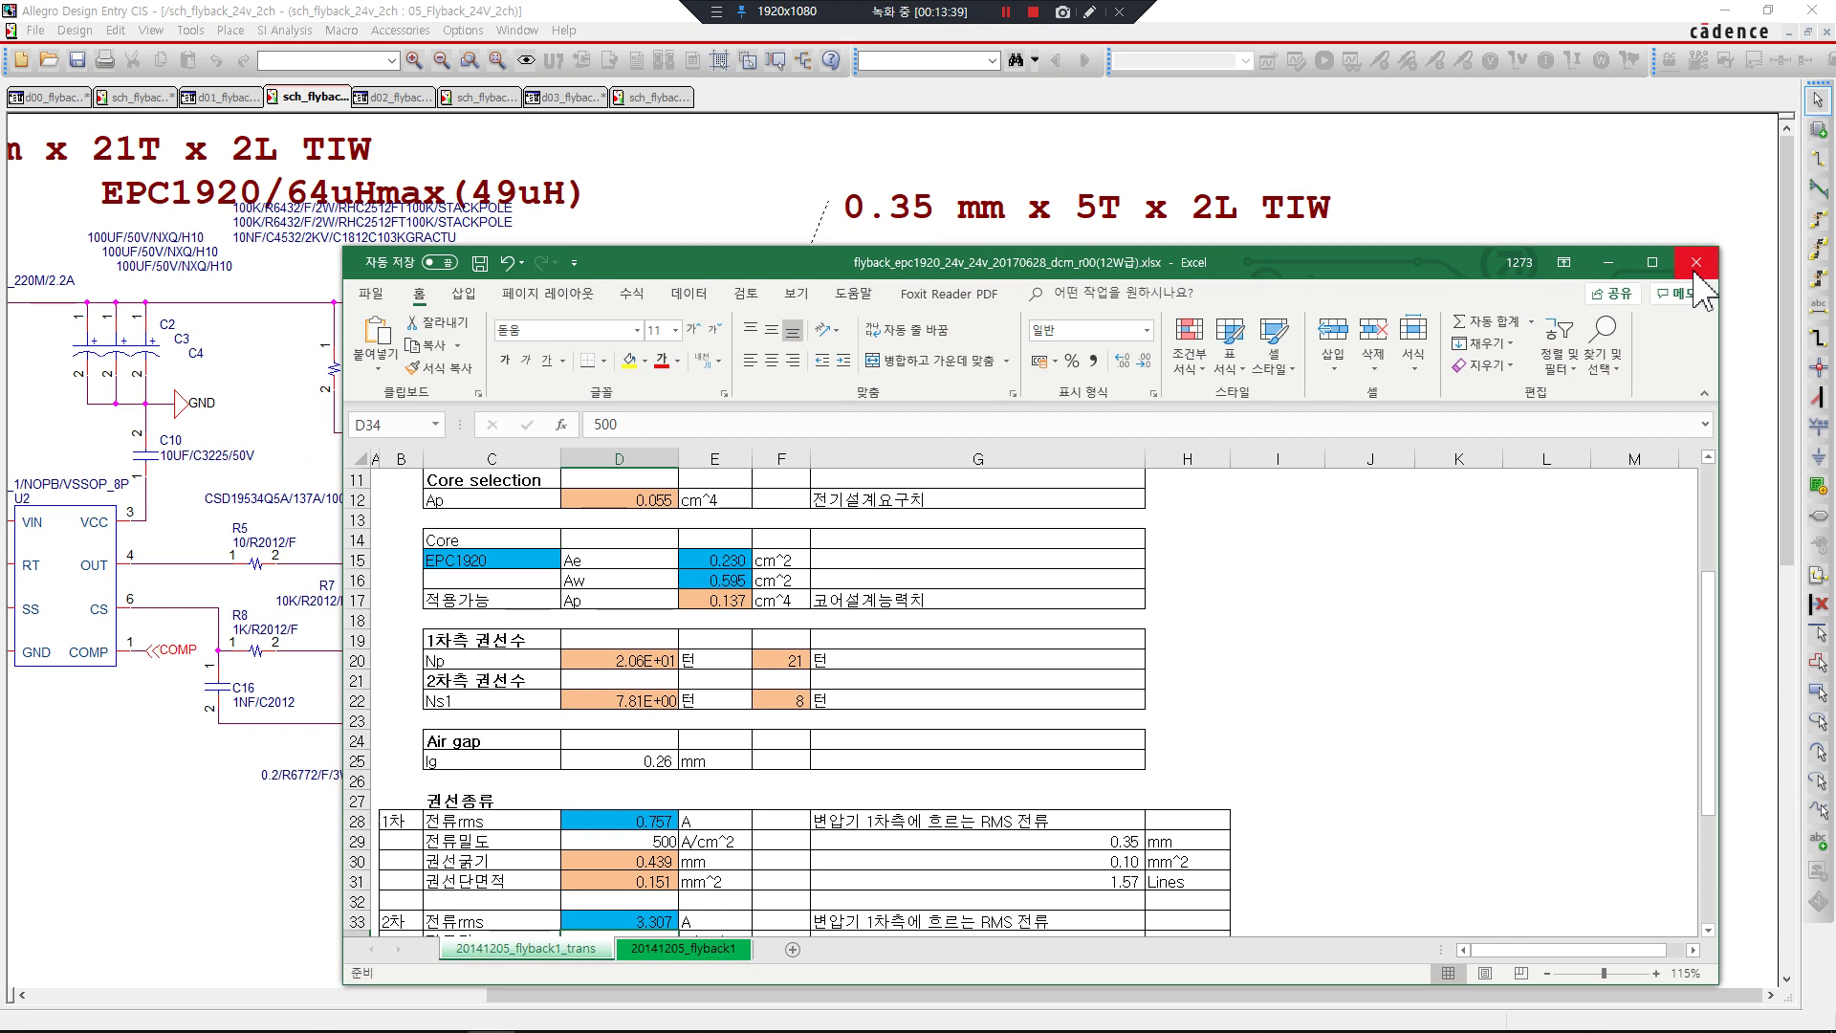
click(1687, 265)
click(932, 552)
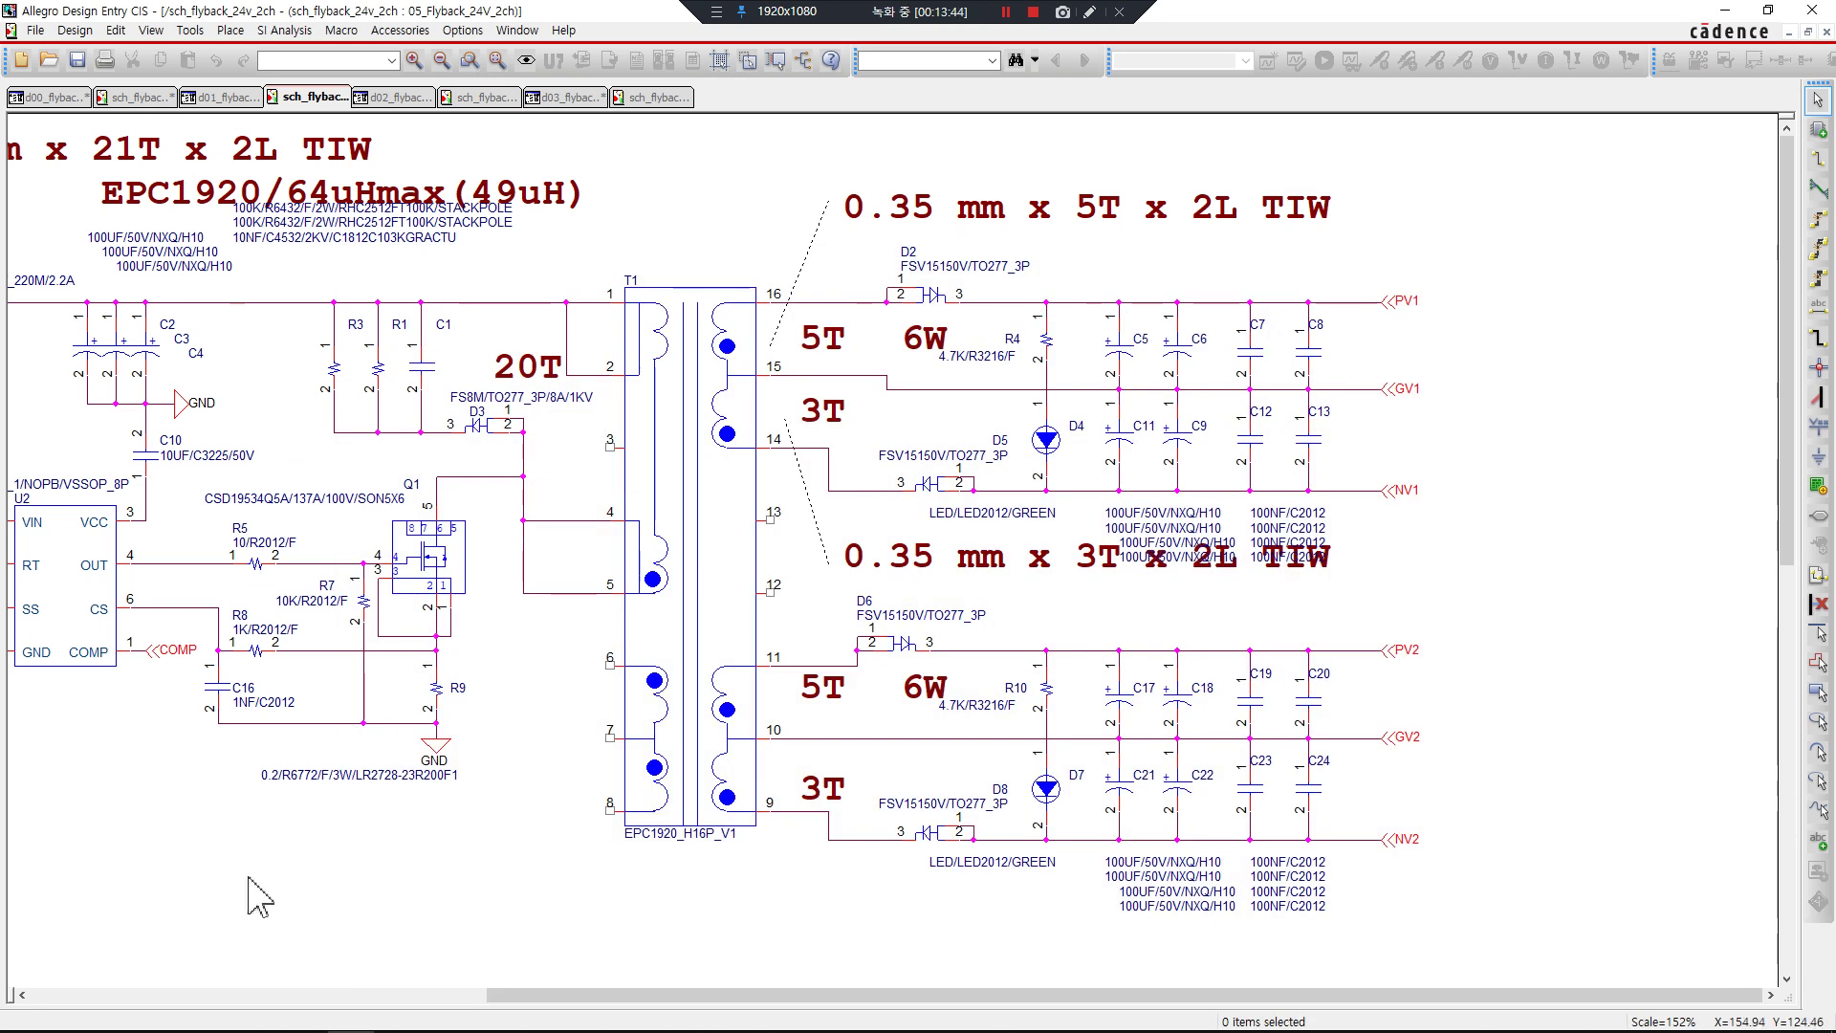
Switch to File Explorer and open flyback_epc1920_24v_24v_20170628_dcm_r00(6W급).xlsx from the D01_FLYBACK_24V_2CH folder in a maximized window.
click(207, 1016)
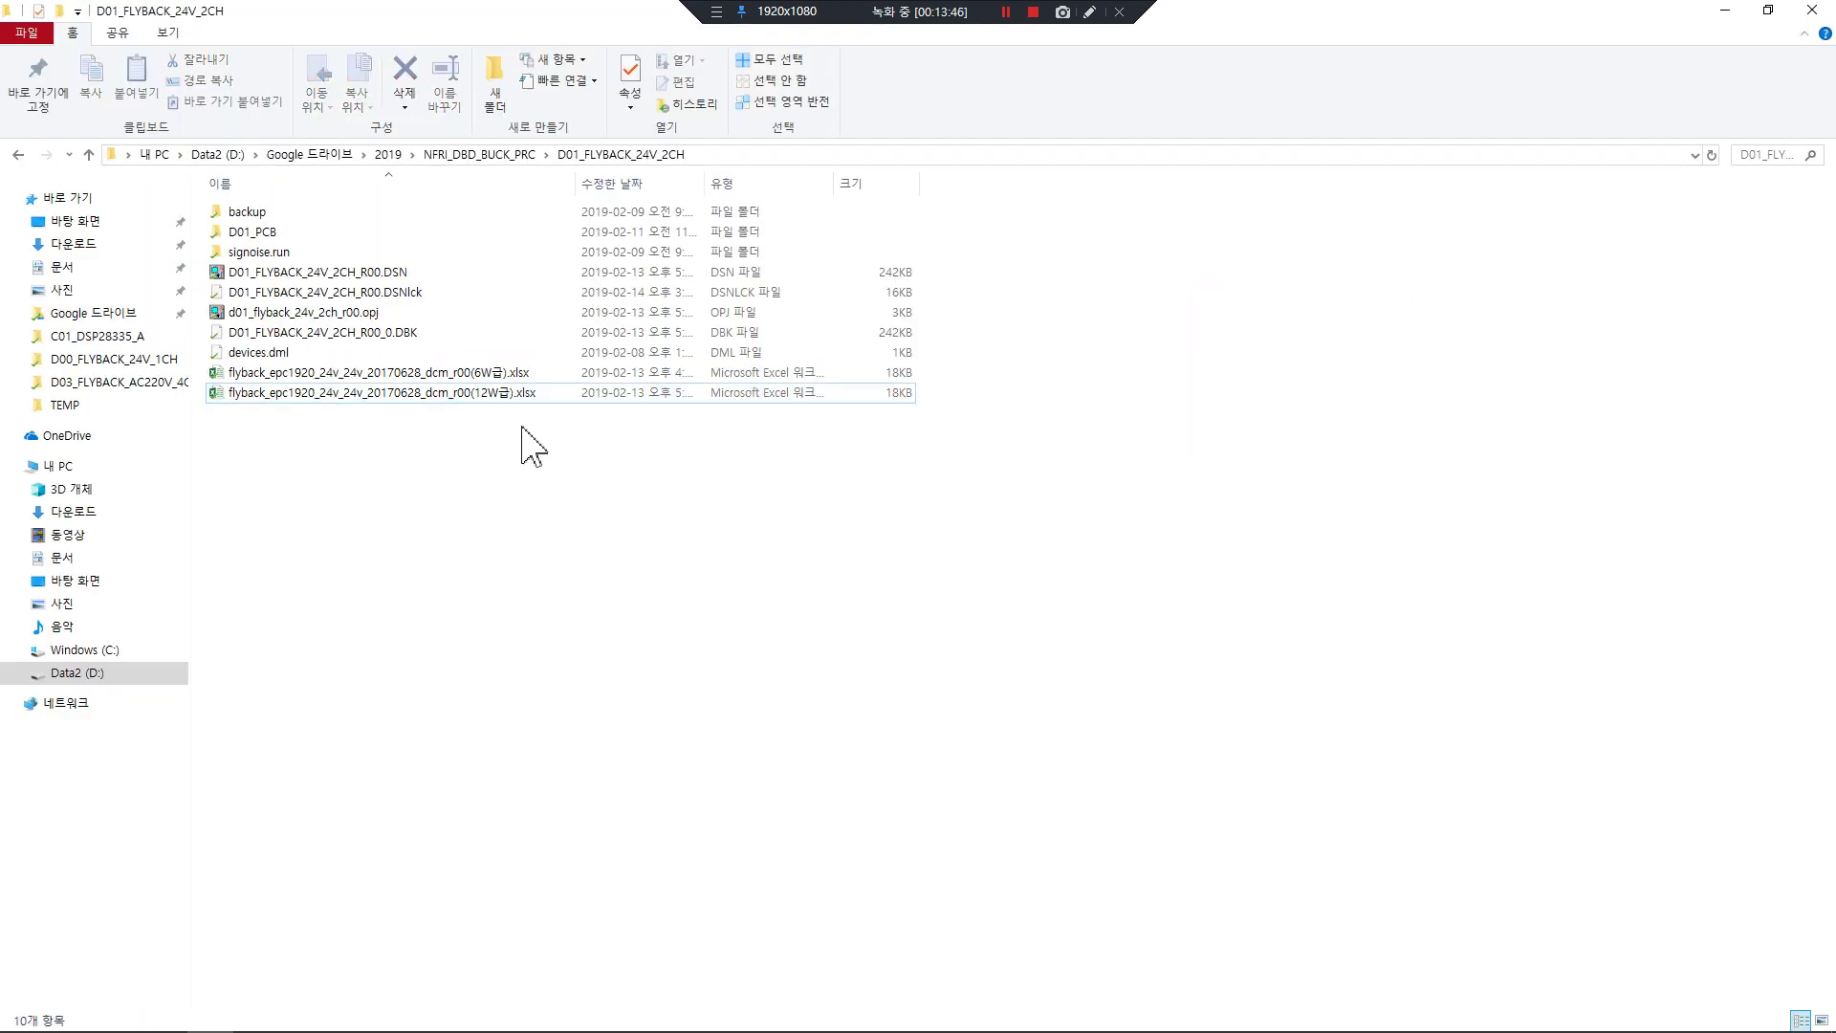
click(487, 391)
click(491, 393)
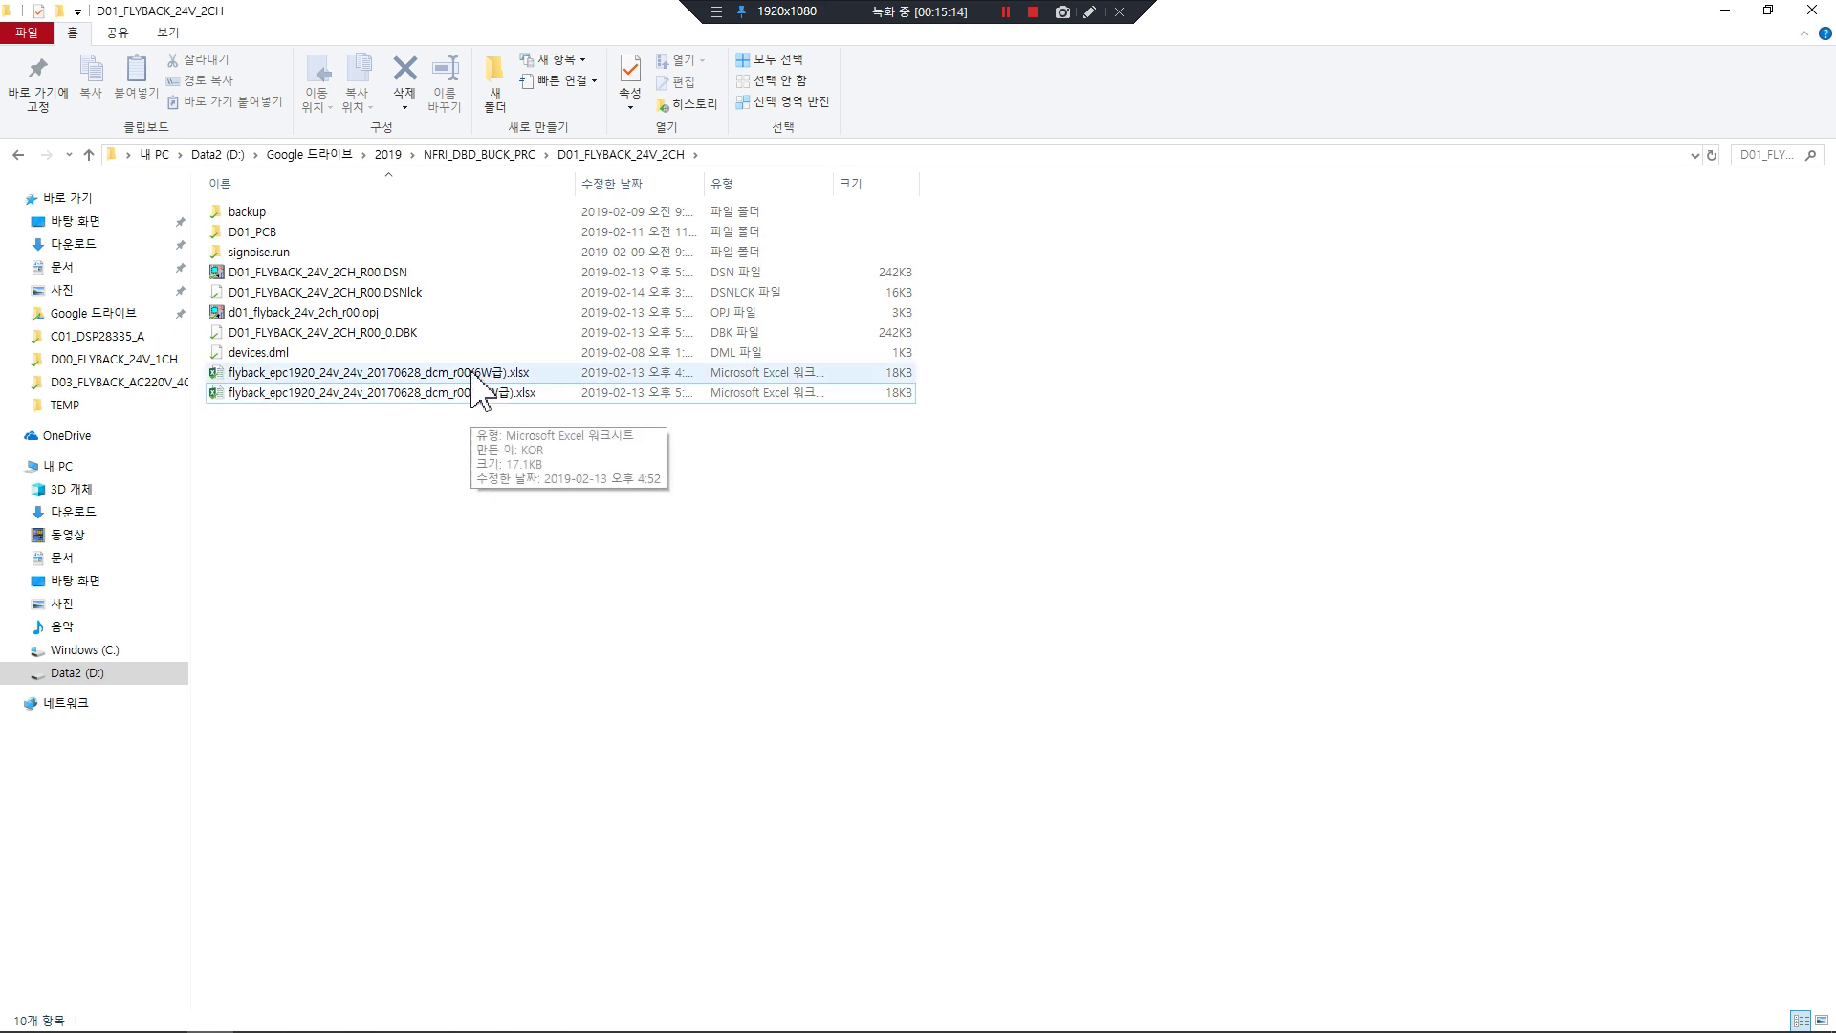
double_click(476, 373)
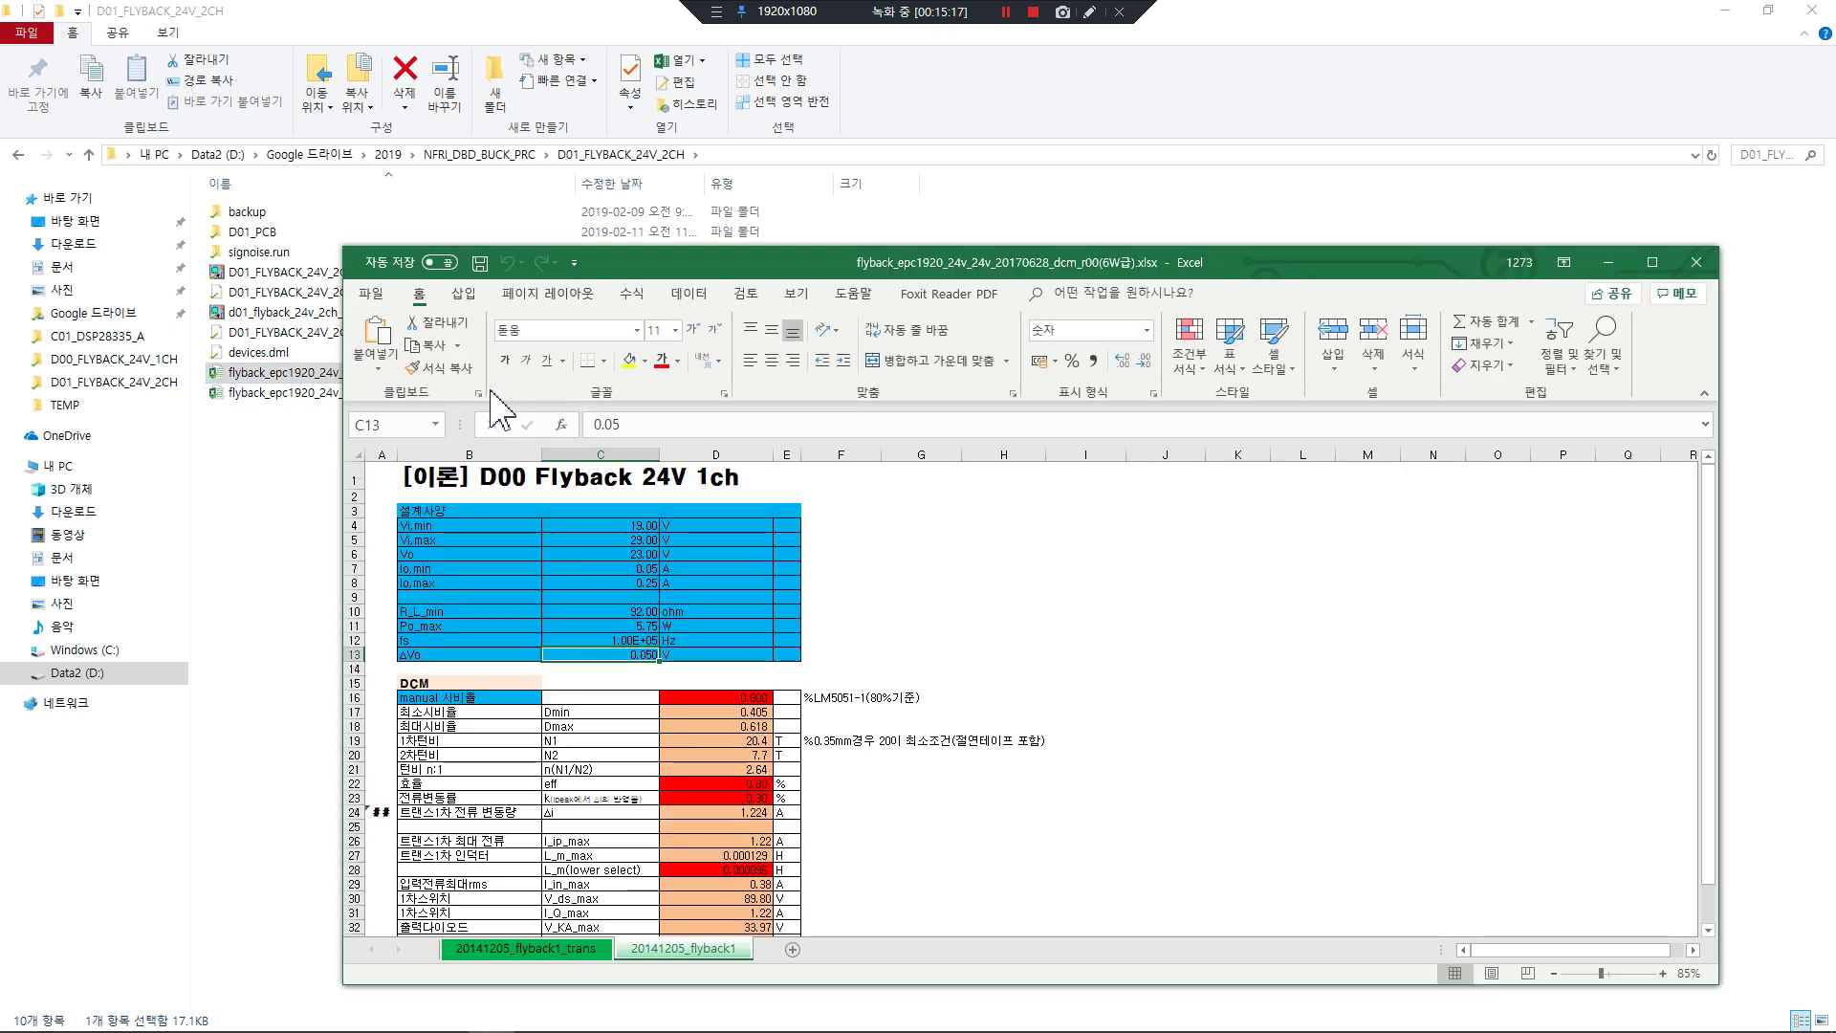
click(1652, 263)
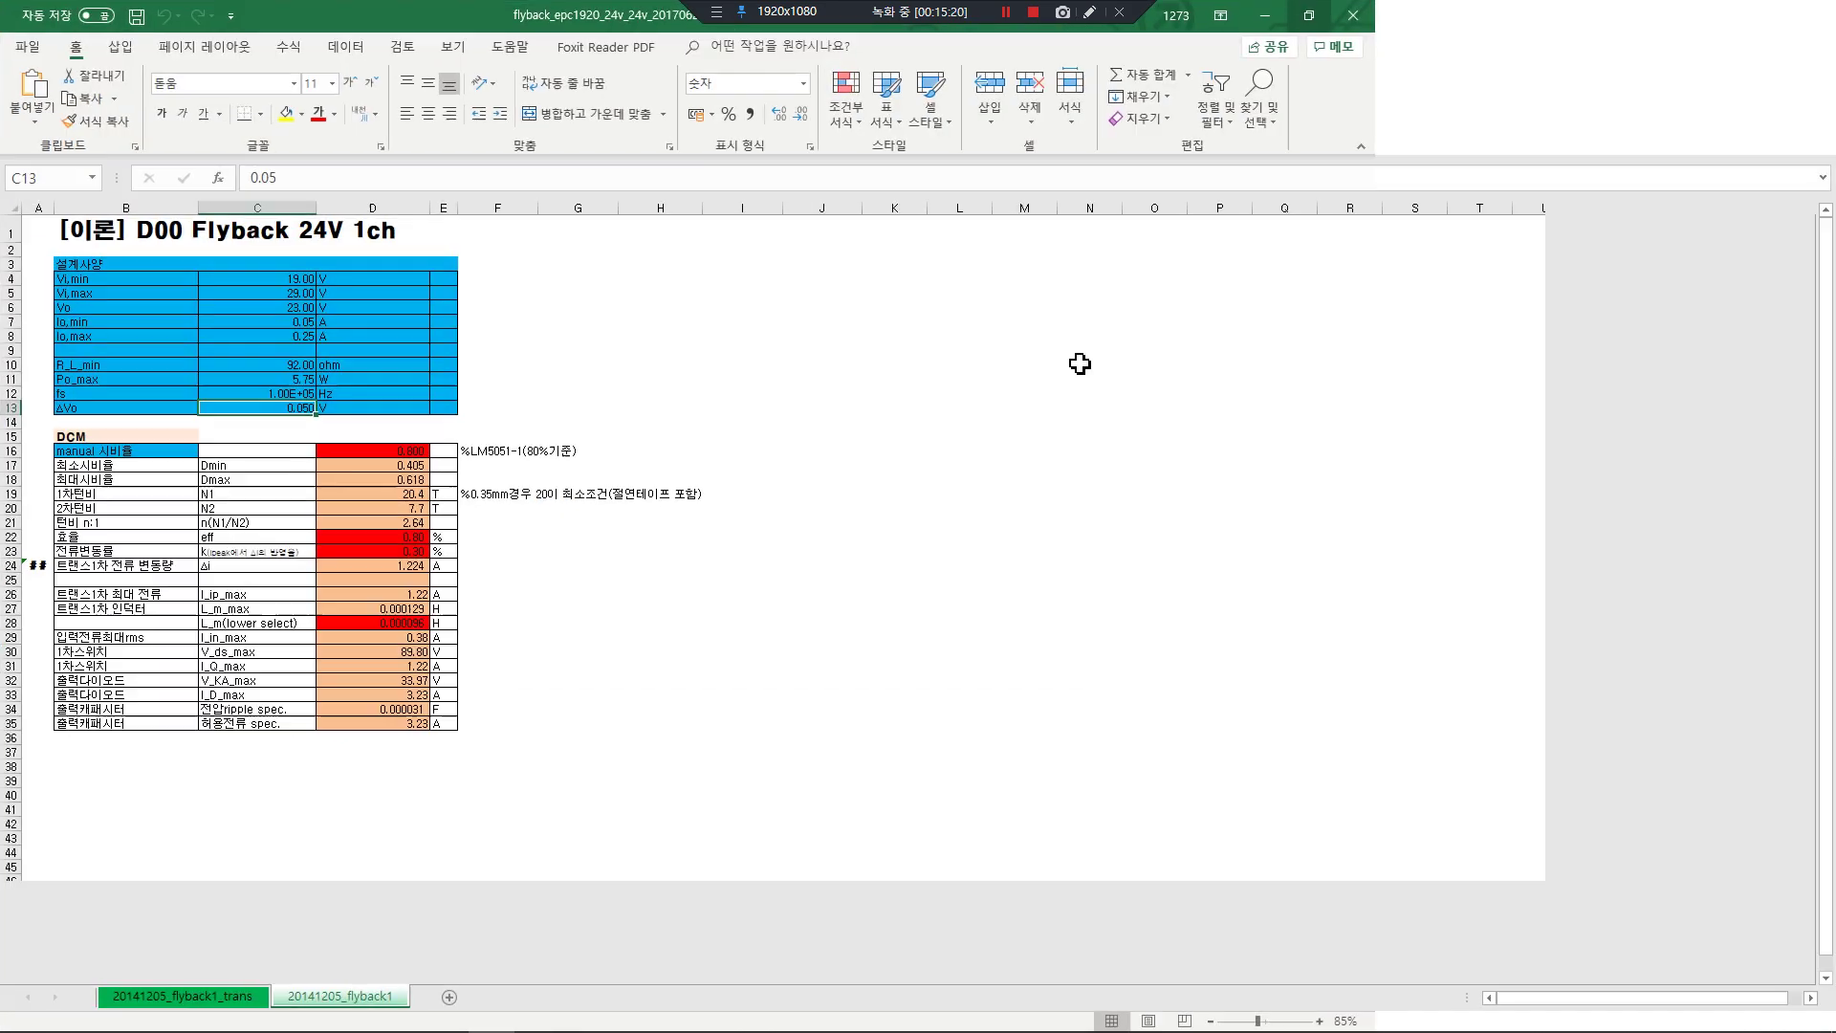
Inspect the secondary strand calculation in G36 on the 20141205_flyback1_trans sheet, and compare it with the specifications on the 20141205_flyback1 sheet.
click(172, 999)
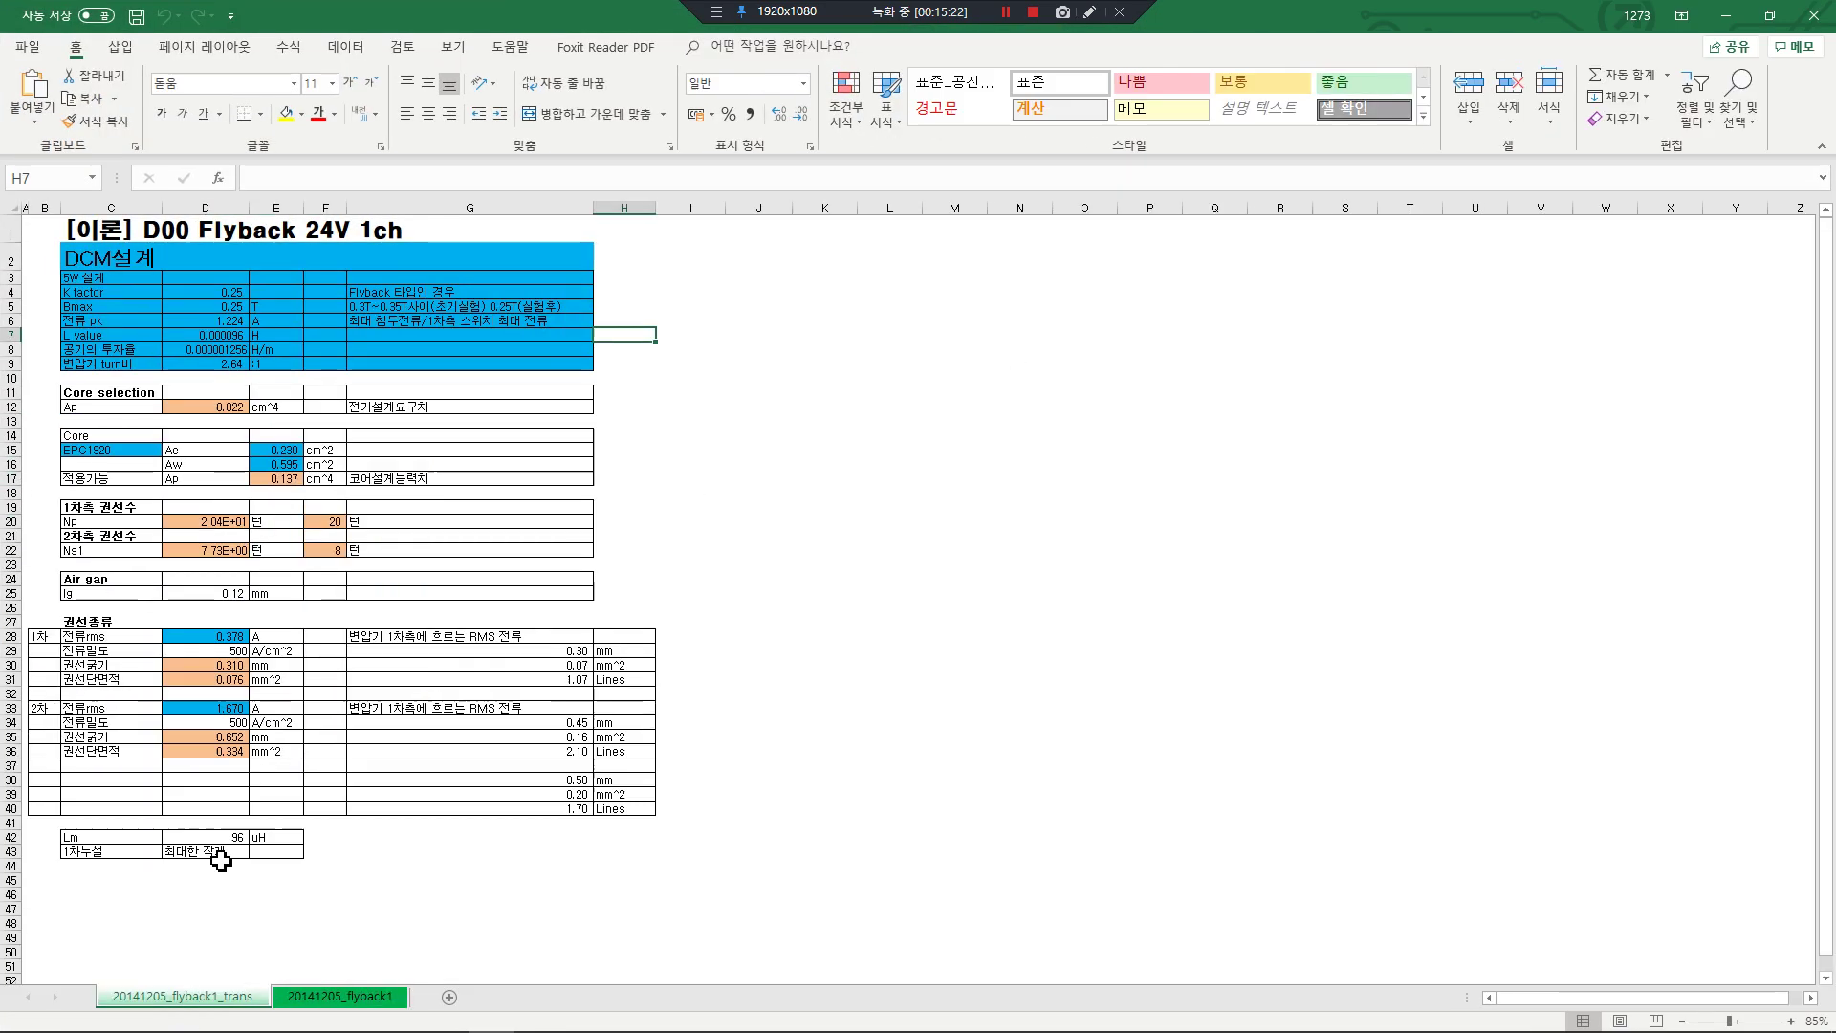
ctrl+scroll(191, 467, up, 3)
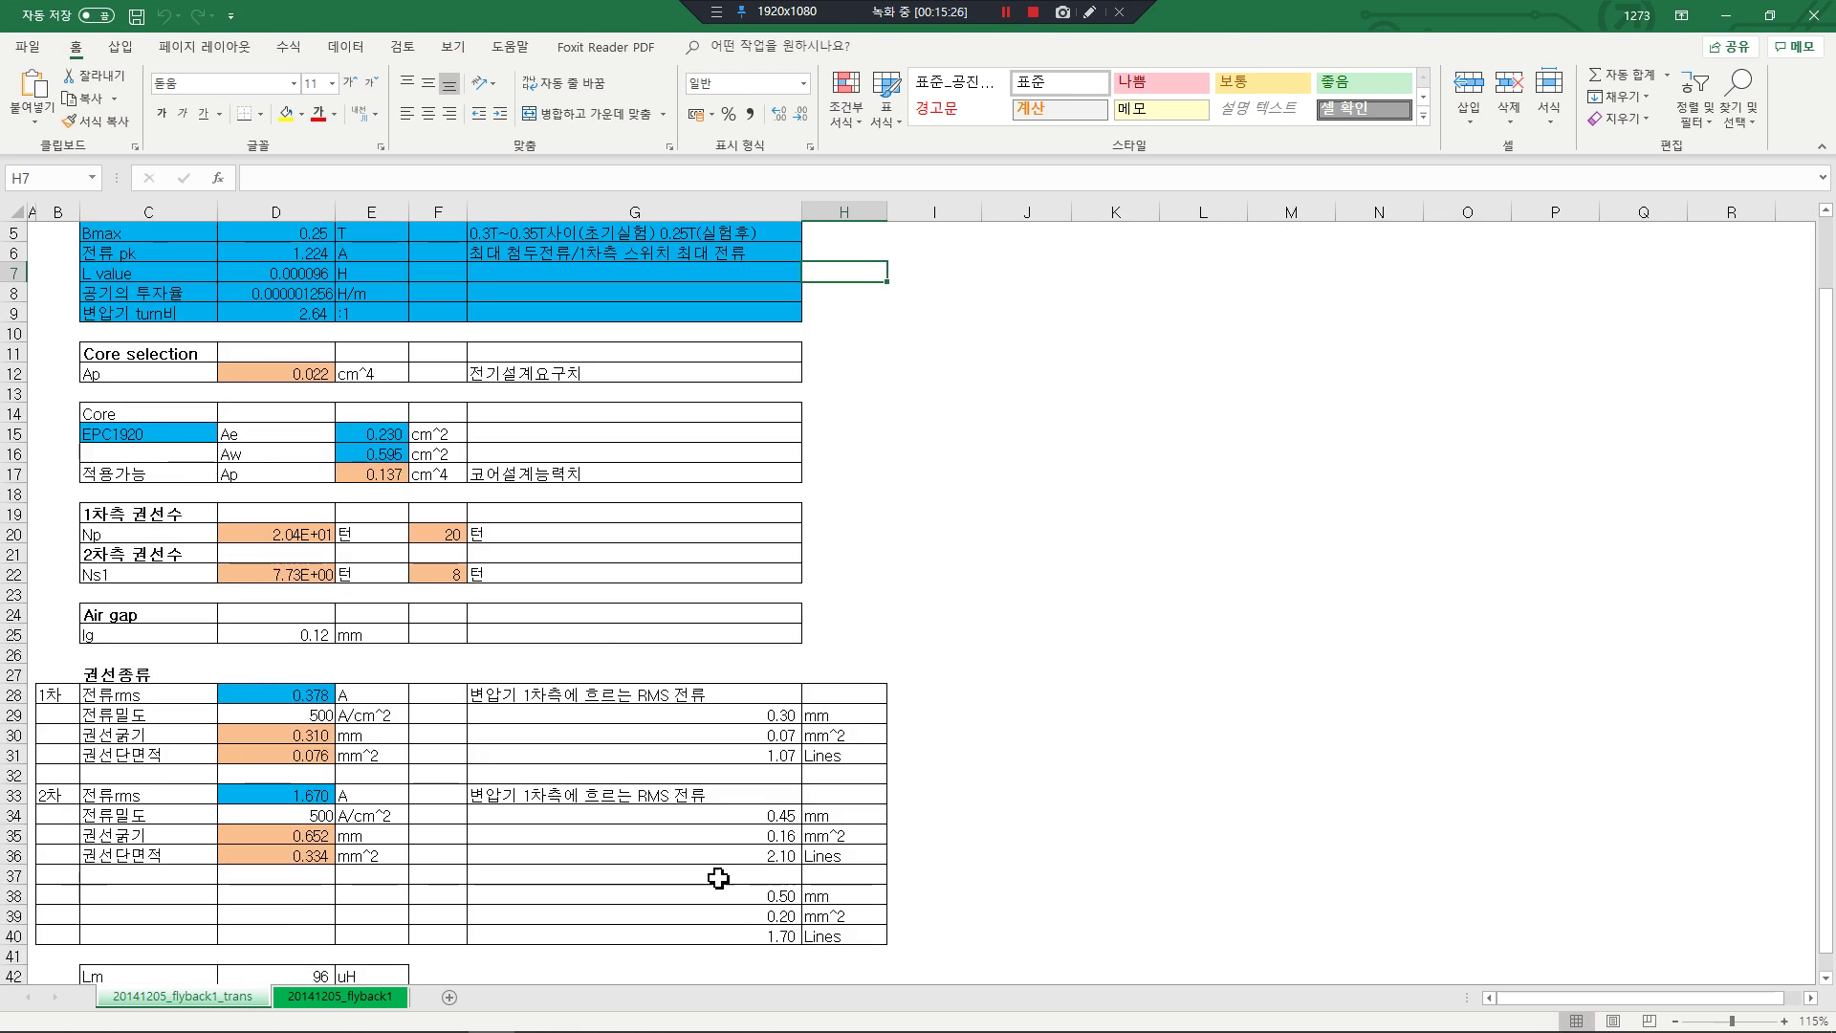
click(780, 854)
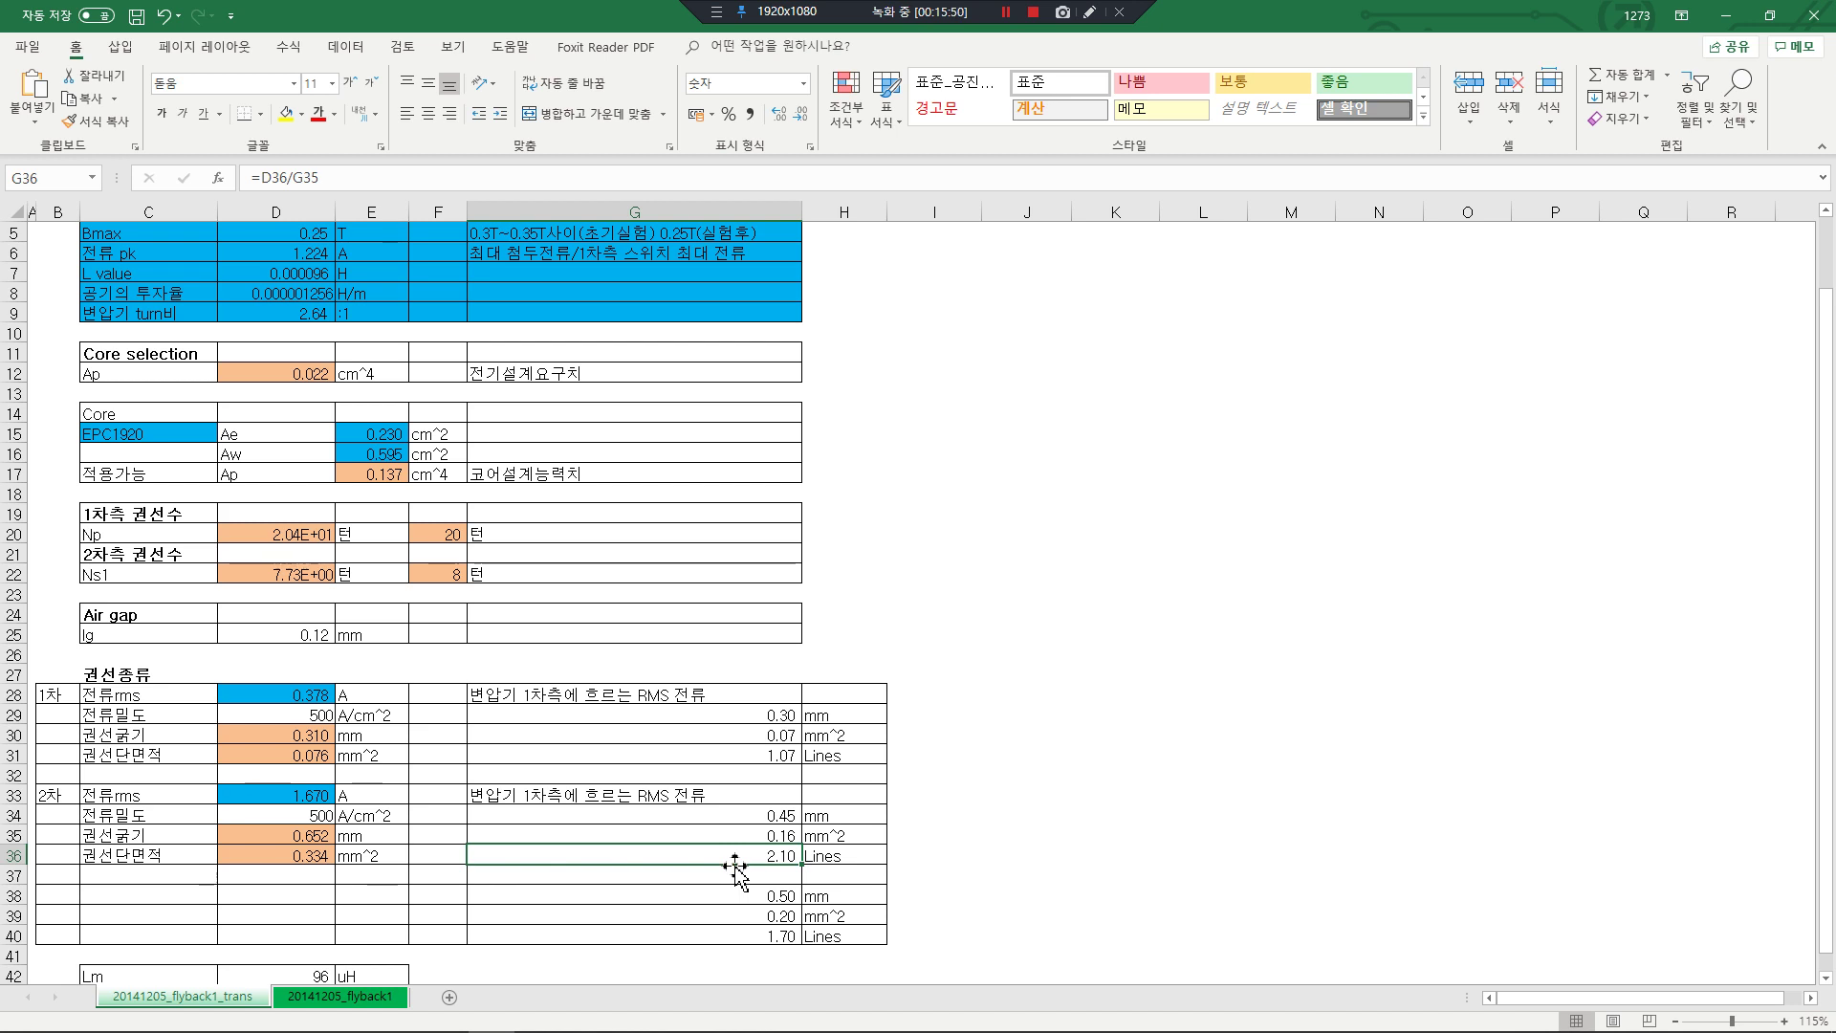
key(ctrl+Page_Up)
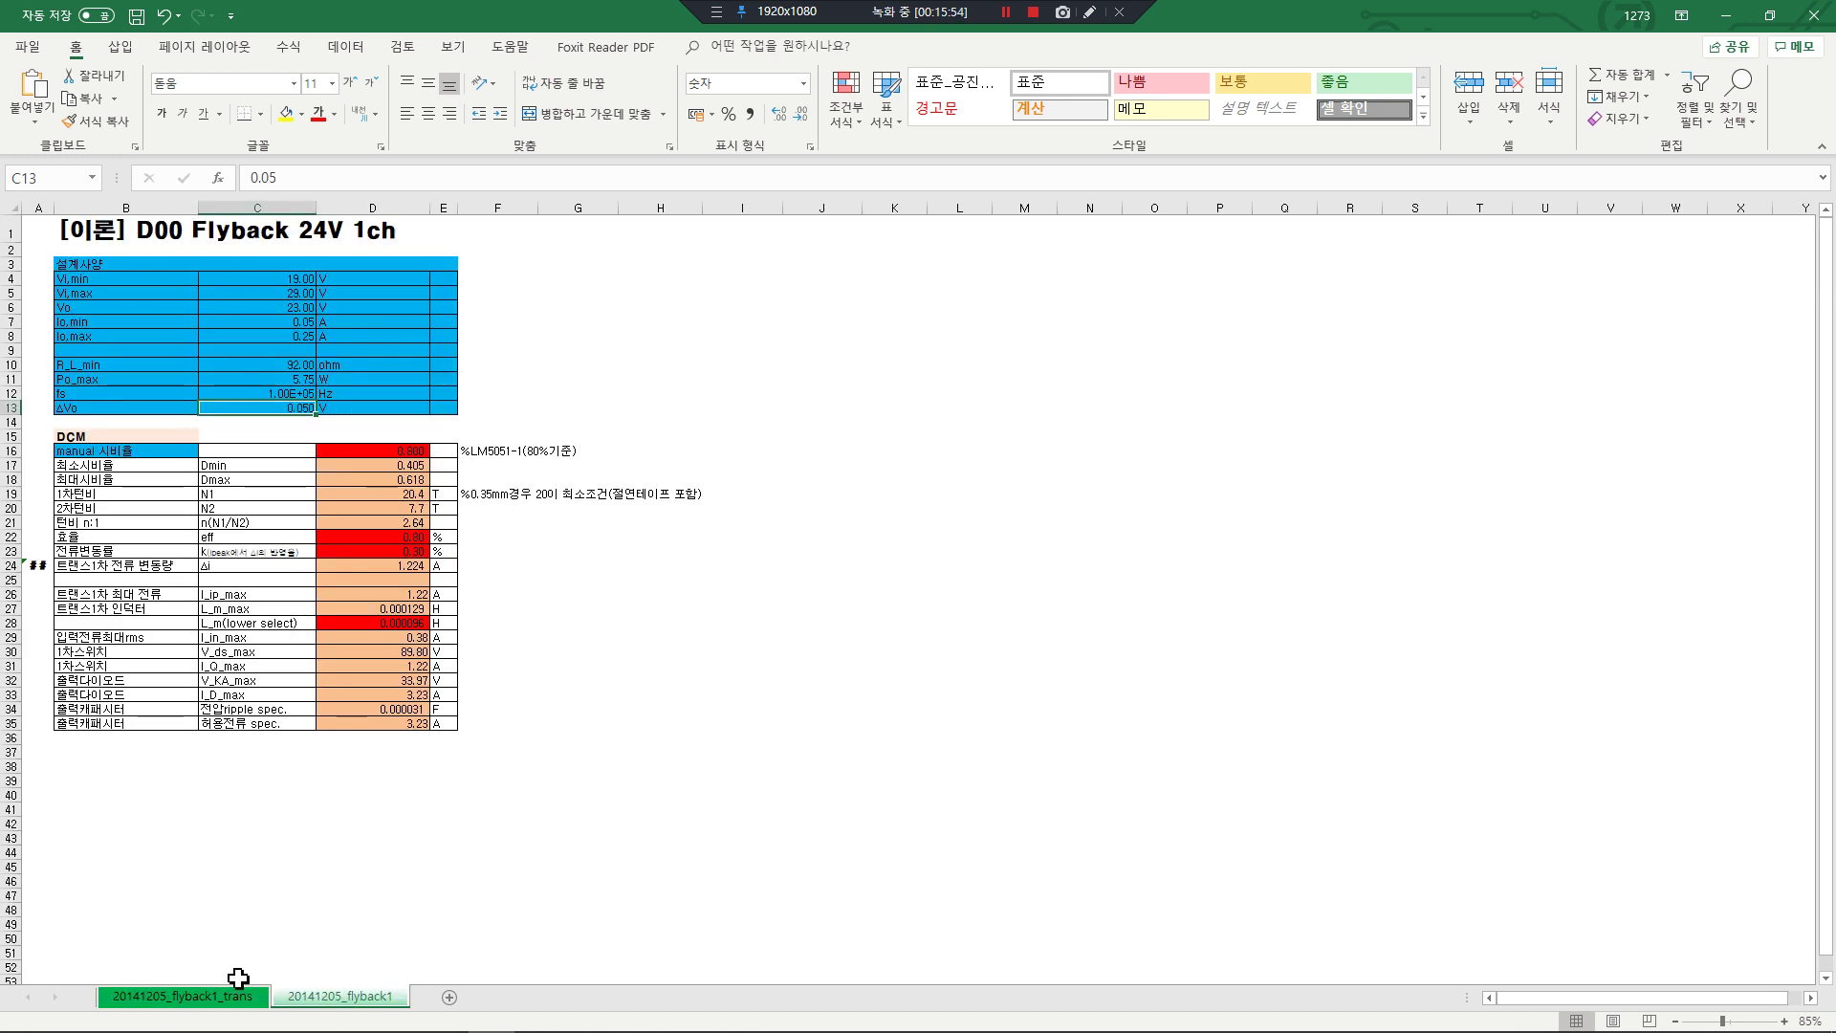
key(ctrl+Page_Down)
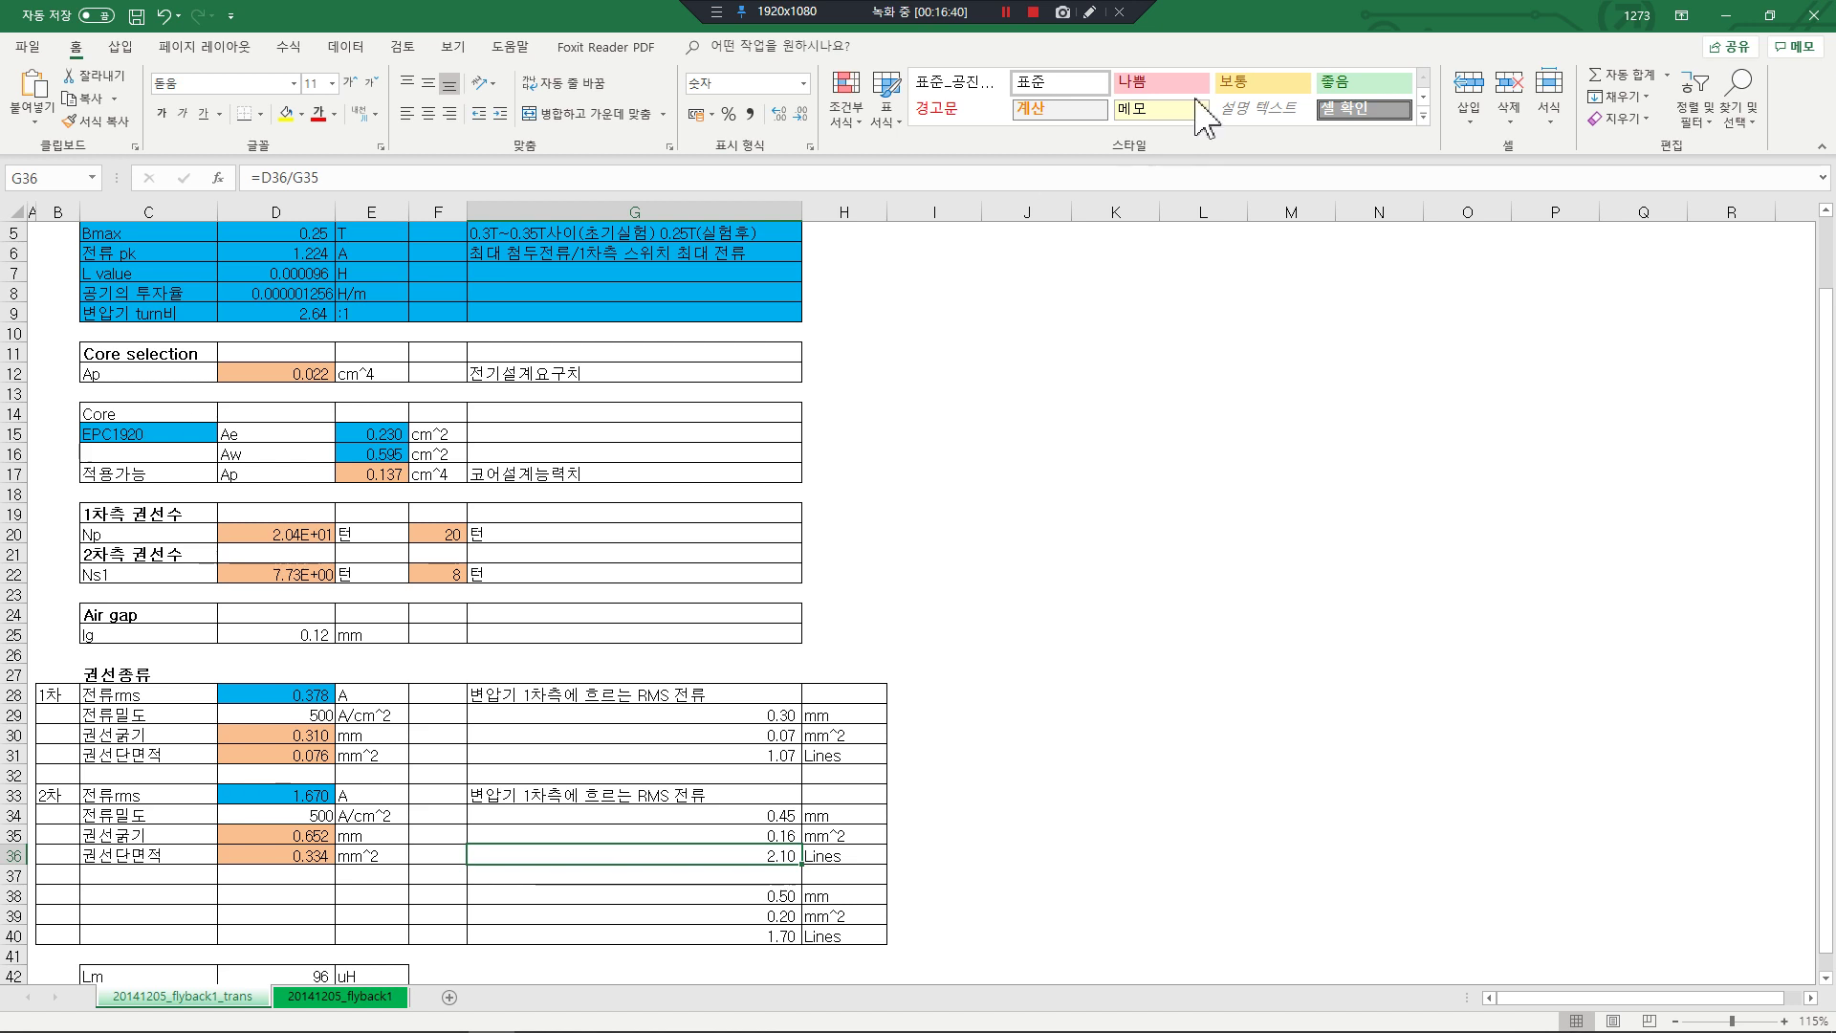
Close the 6W workbook, and open flyback_pq2020_24v_24v_smps_20170112_dcm_r00.xlsx from the D02_FLYBACK_24V_4CH folder in a maximized window.
double_click(1361, 15)
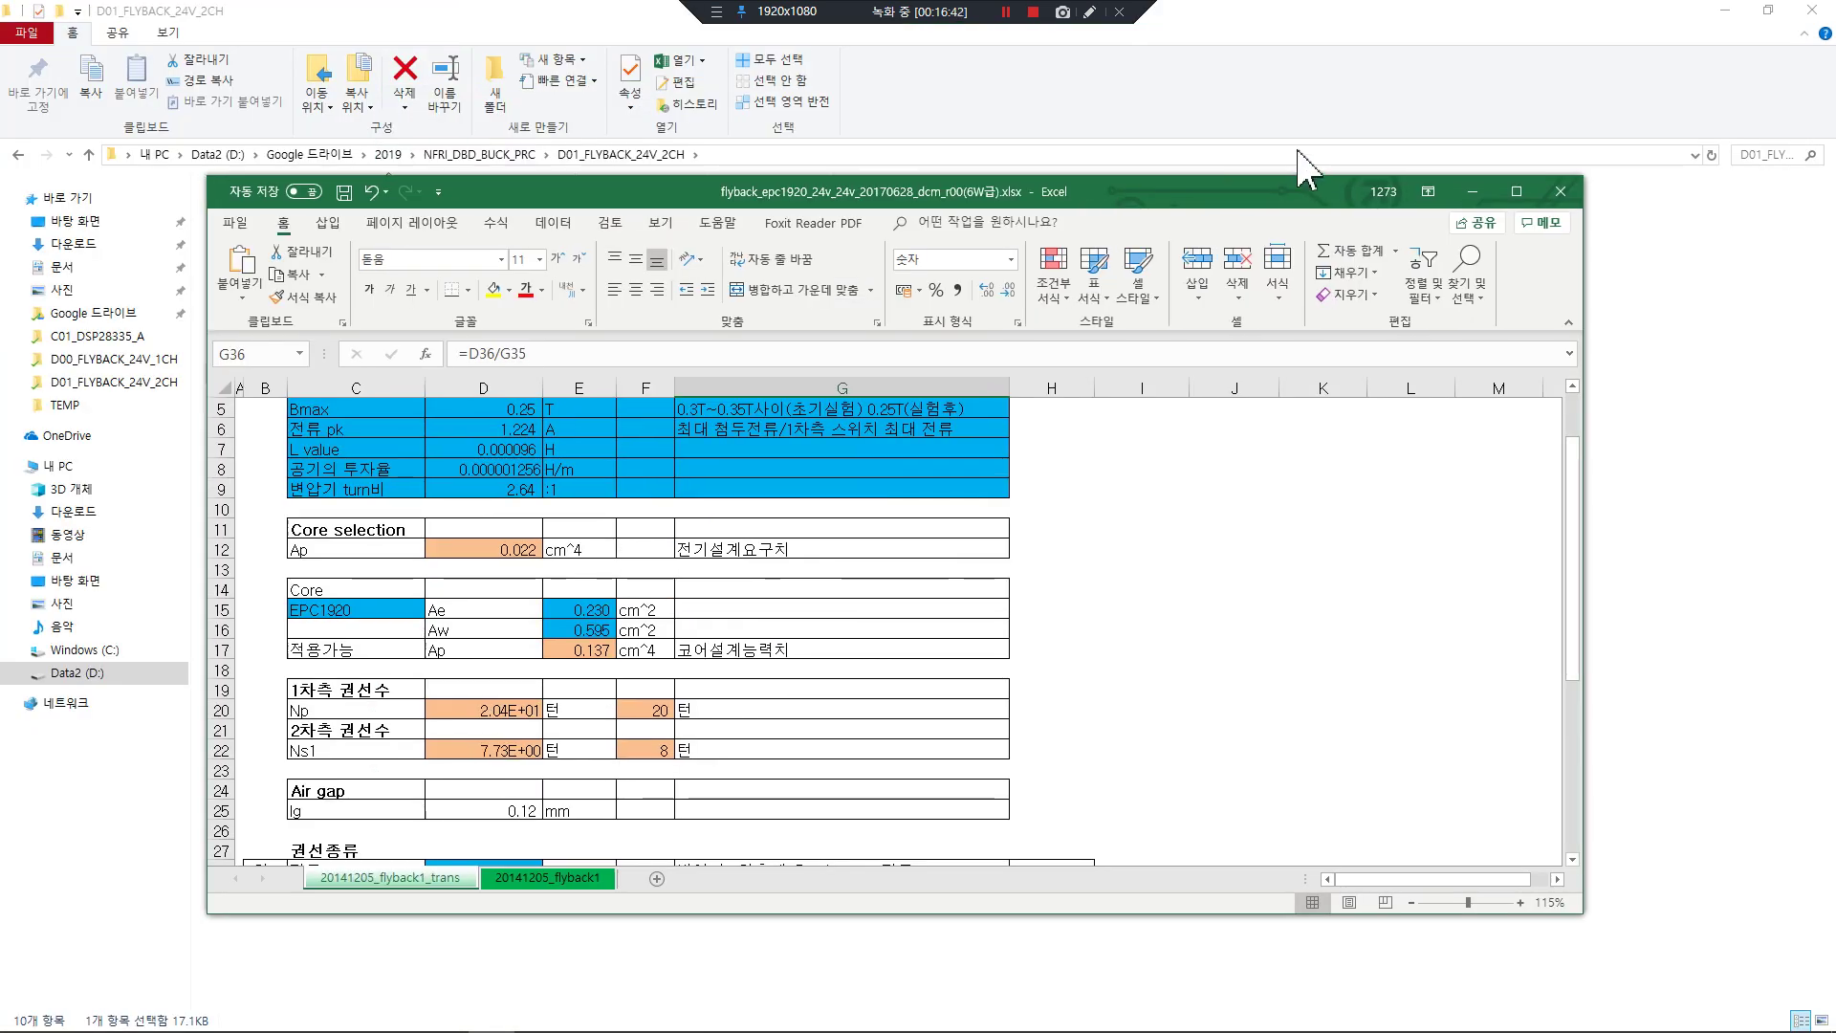
click(1560, 191)
click(507, 155)
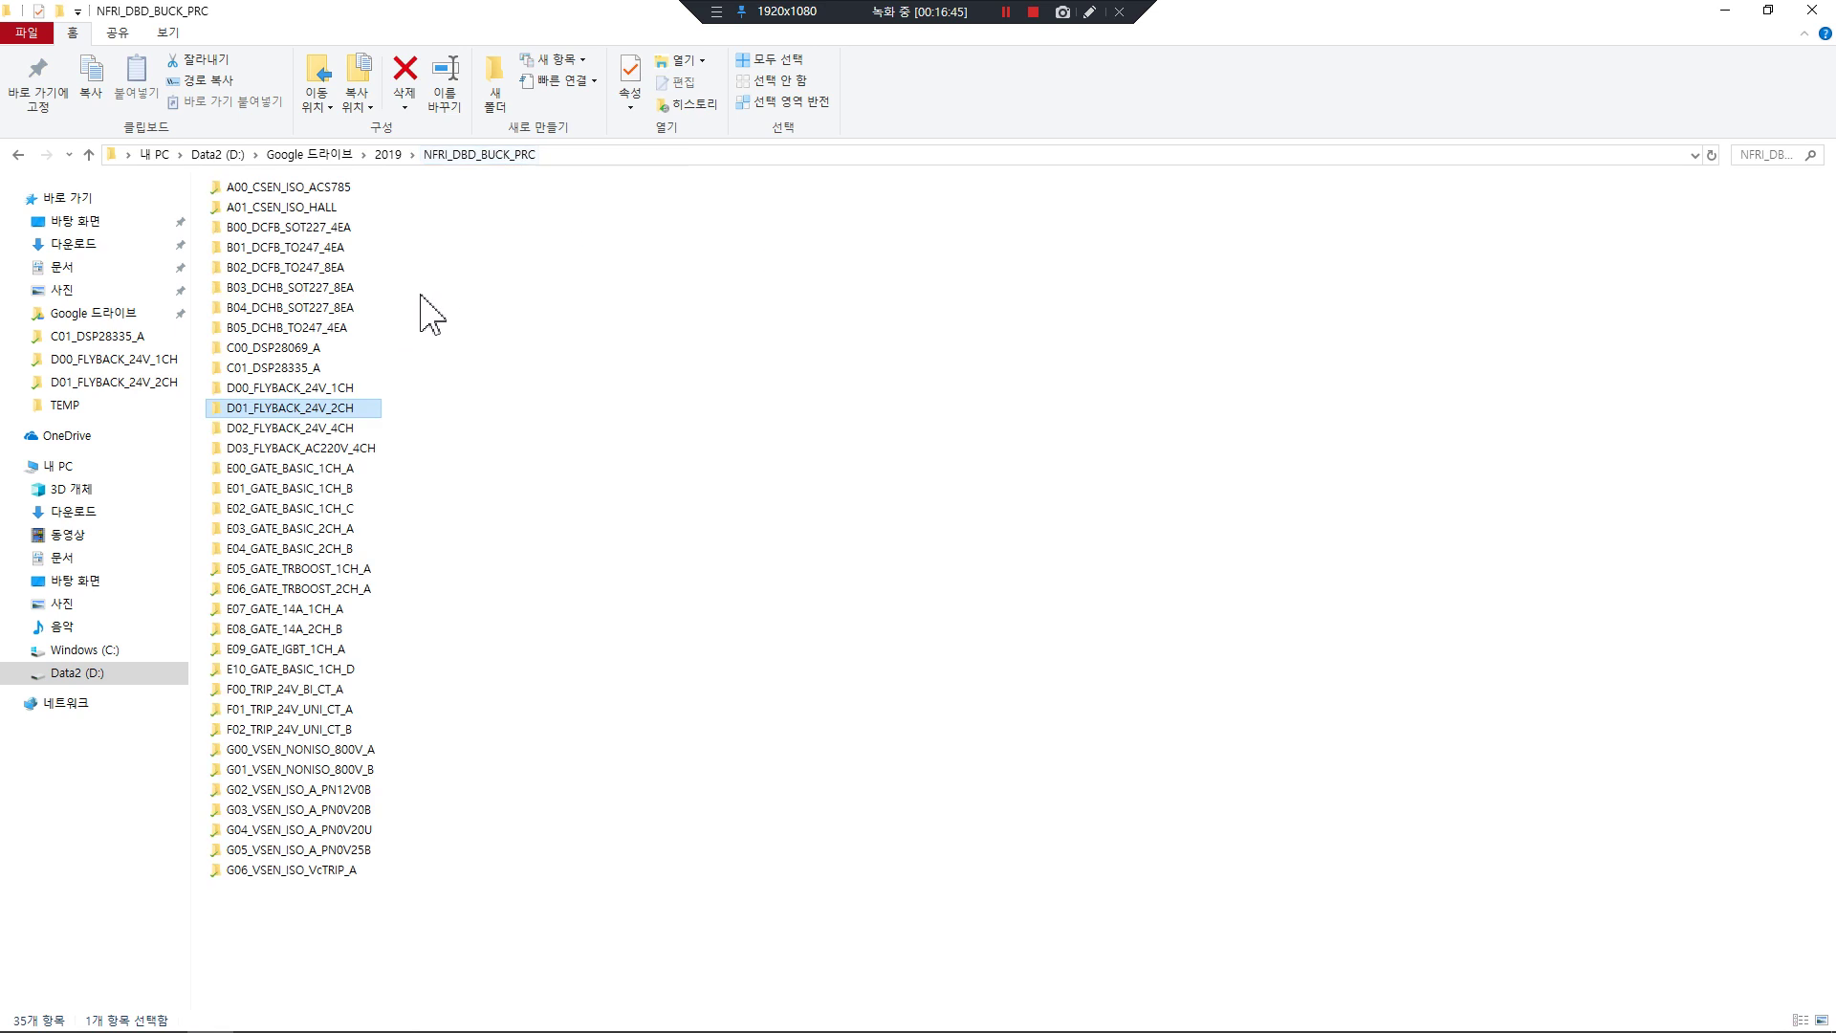
double_click(318, 429)
double_click(382, 374)
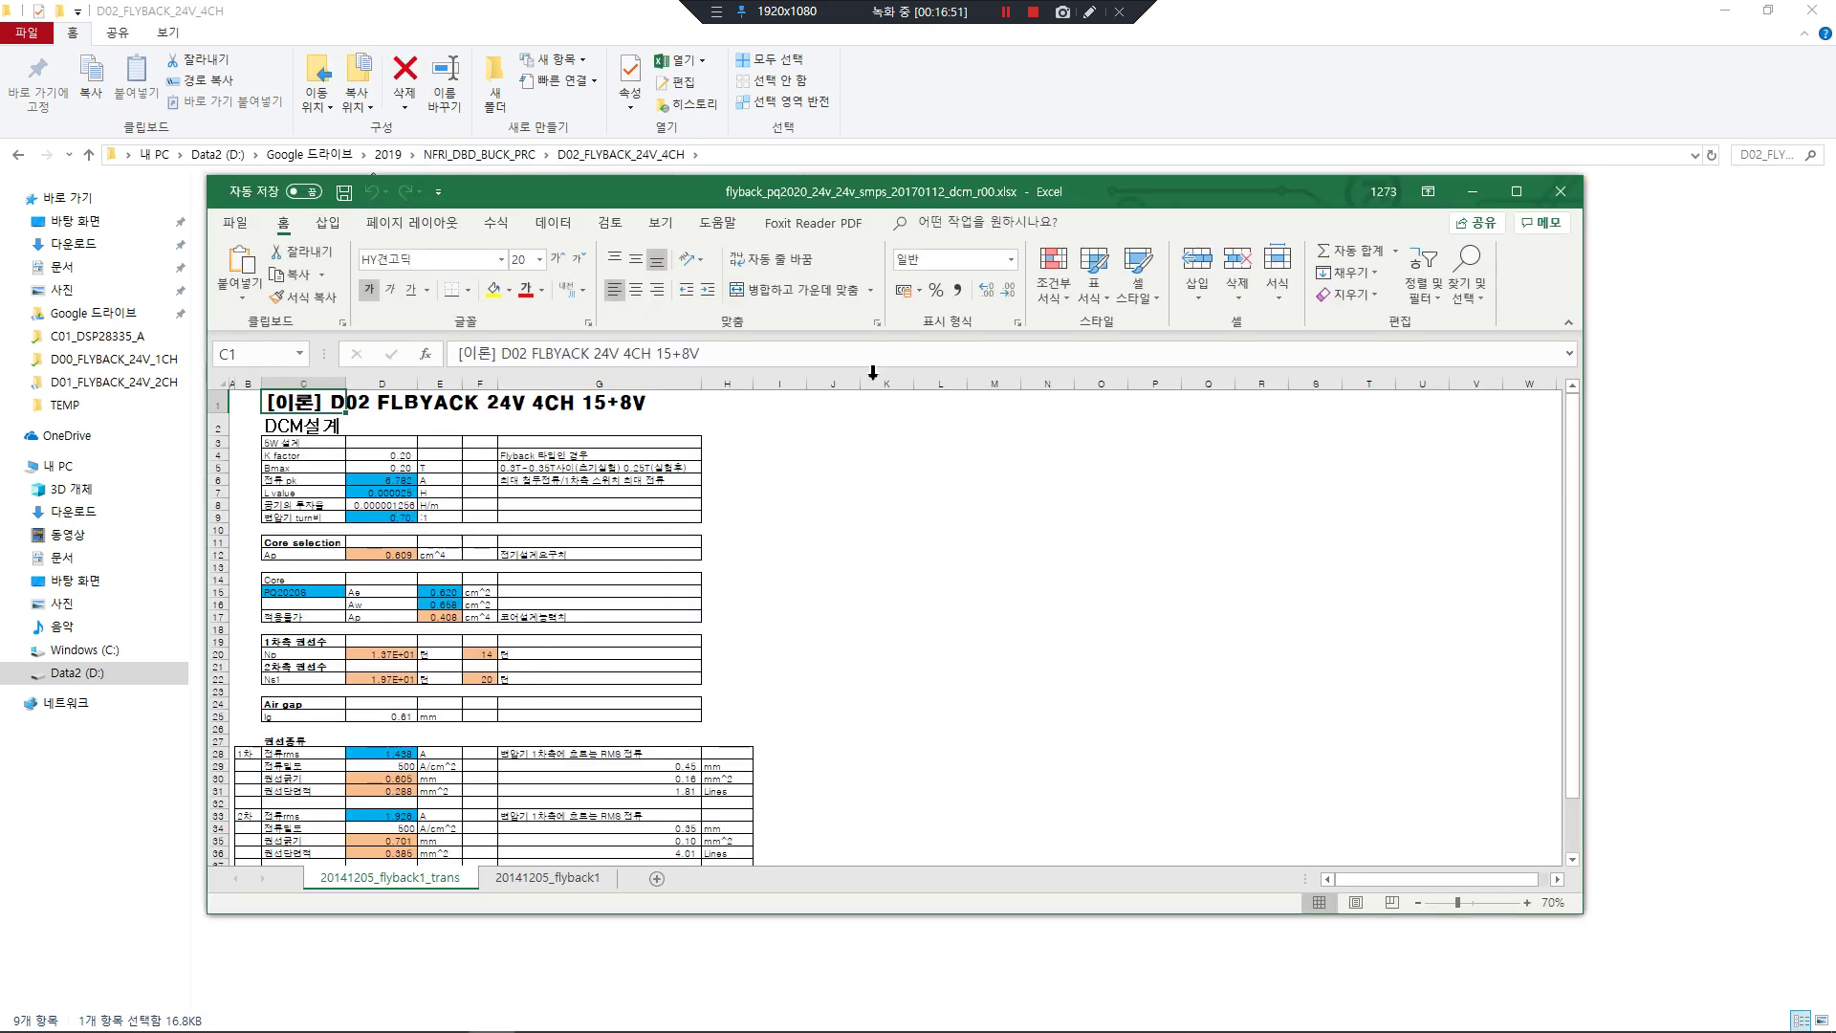
click(1515, 191)
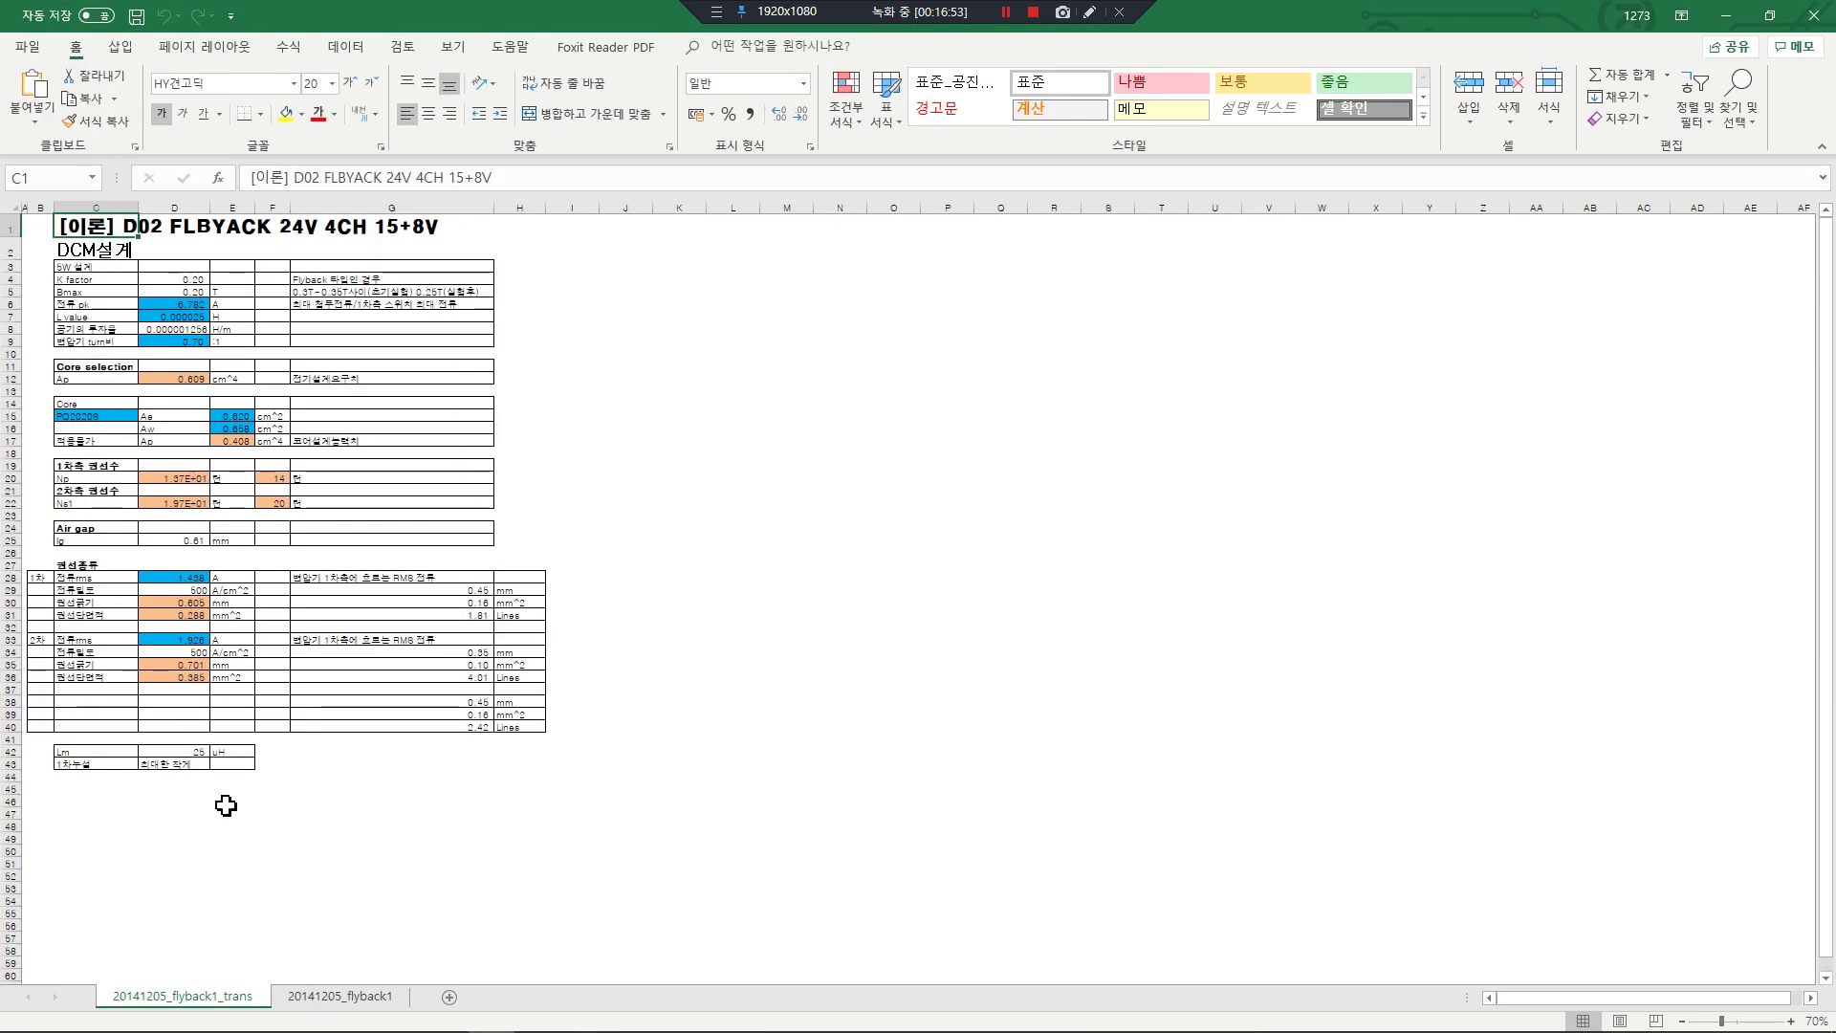
Review the D02 design specifications on the 20141205_flyback1 sheet, and the core and winding calculations on the 20141205_flyback1_trans sheet.
click(339, 995)
scroll(215, 408, up, 2)
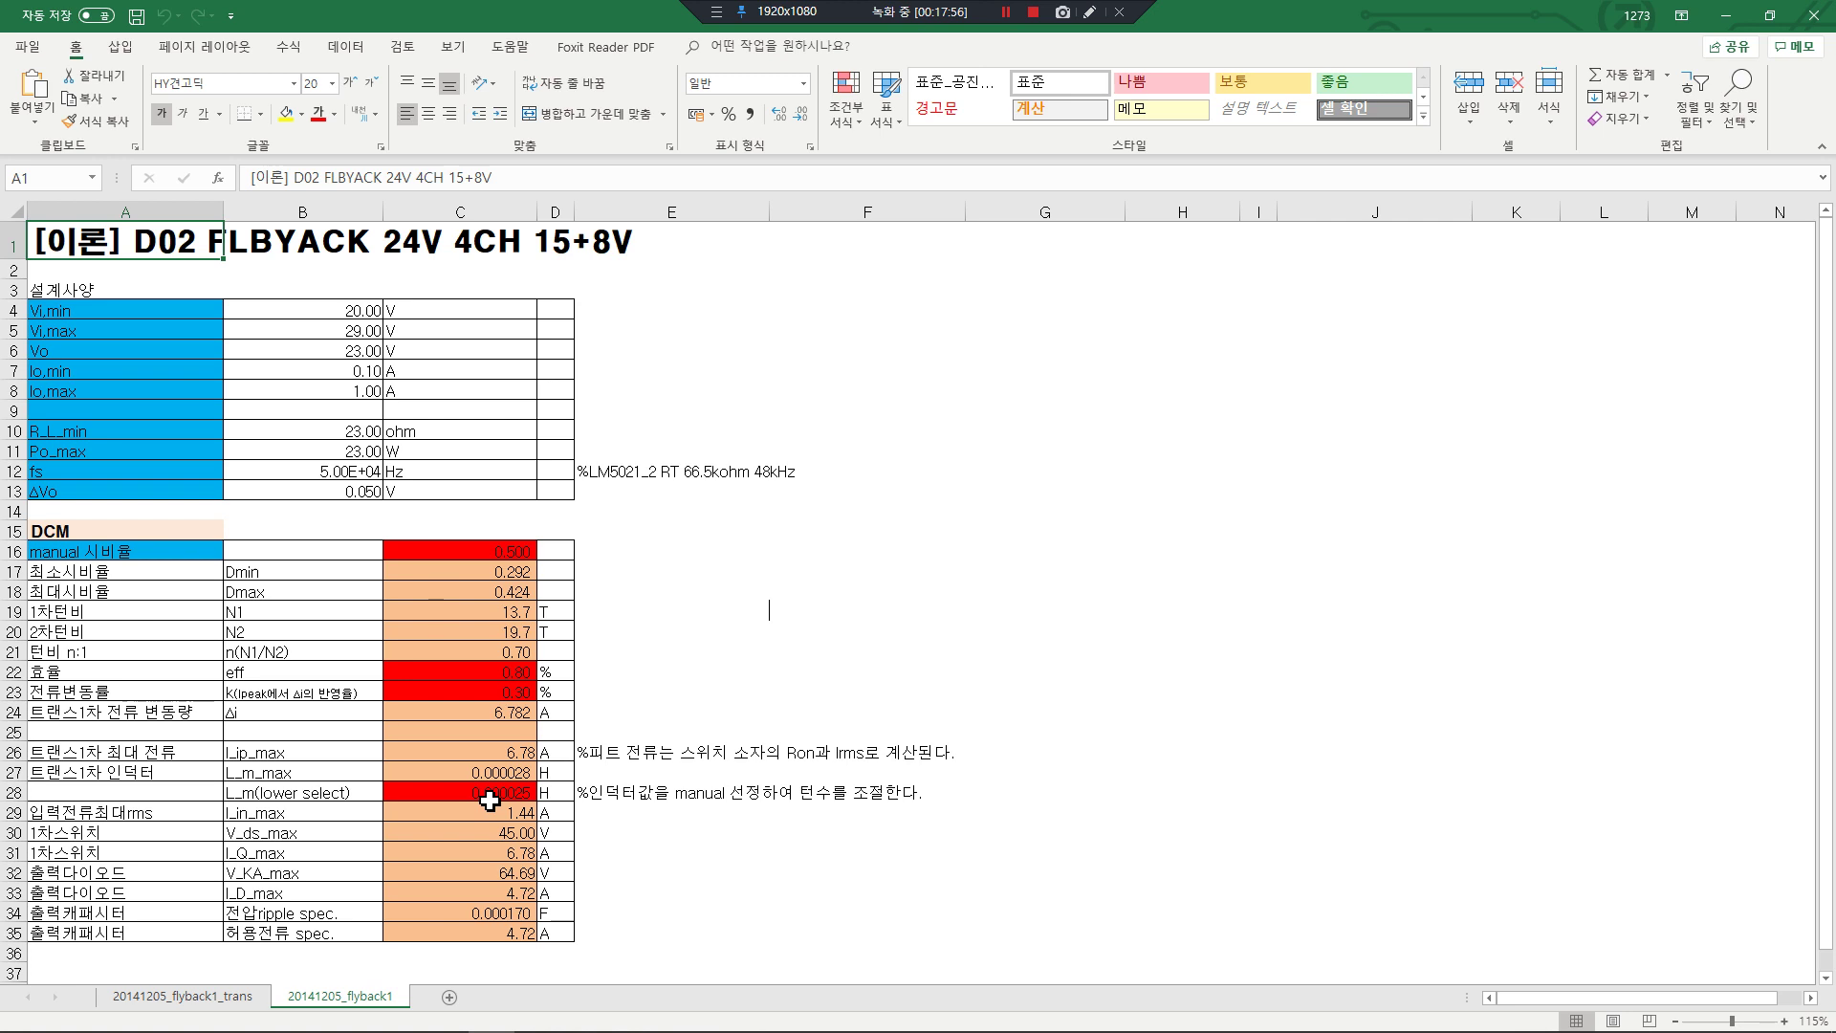
click(212, 997)
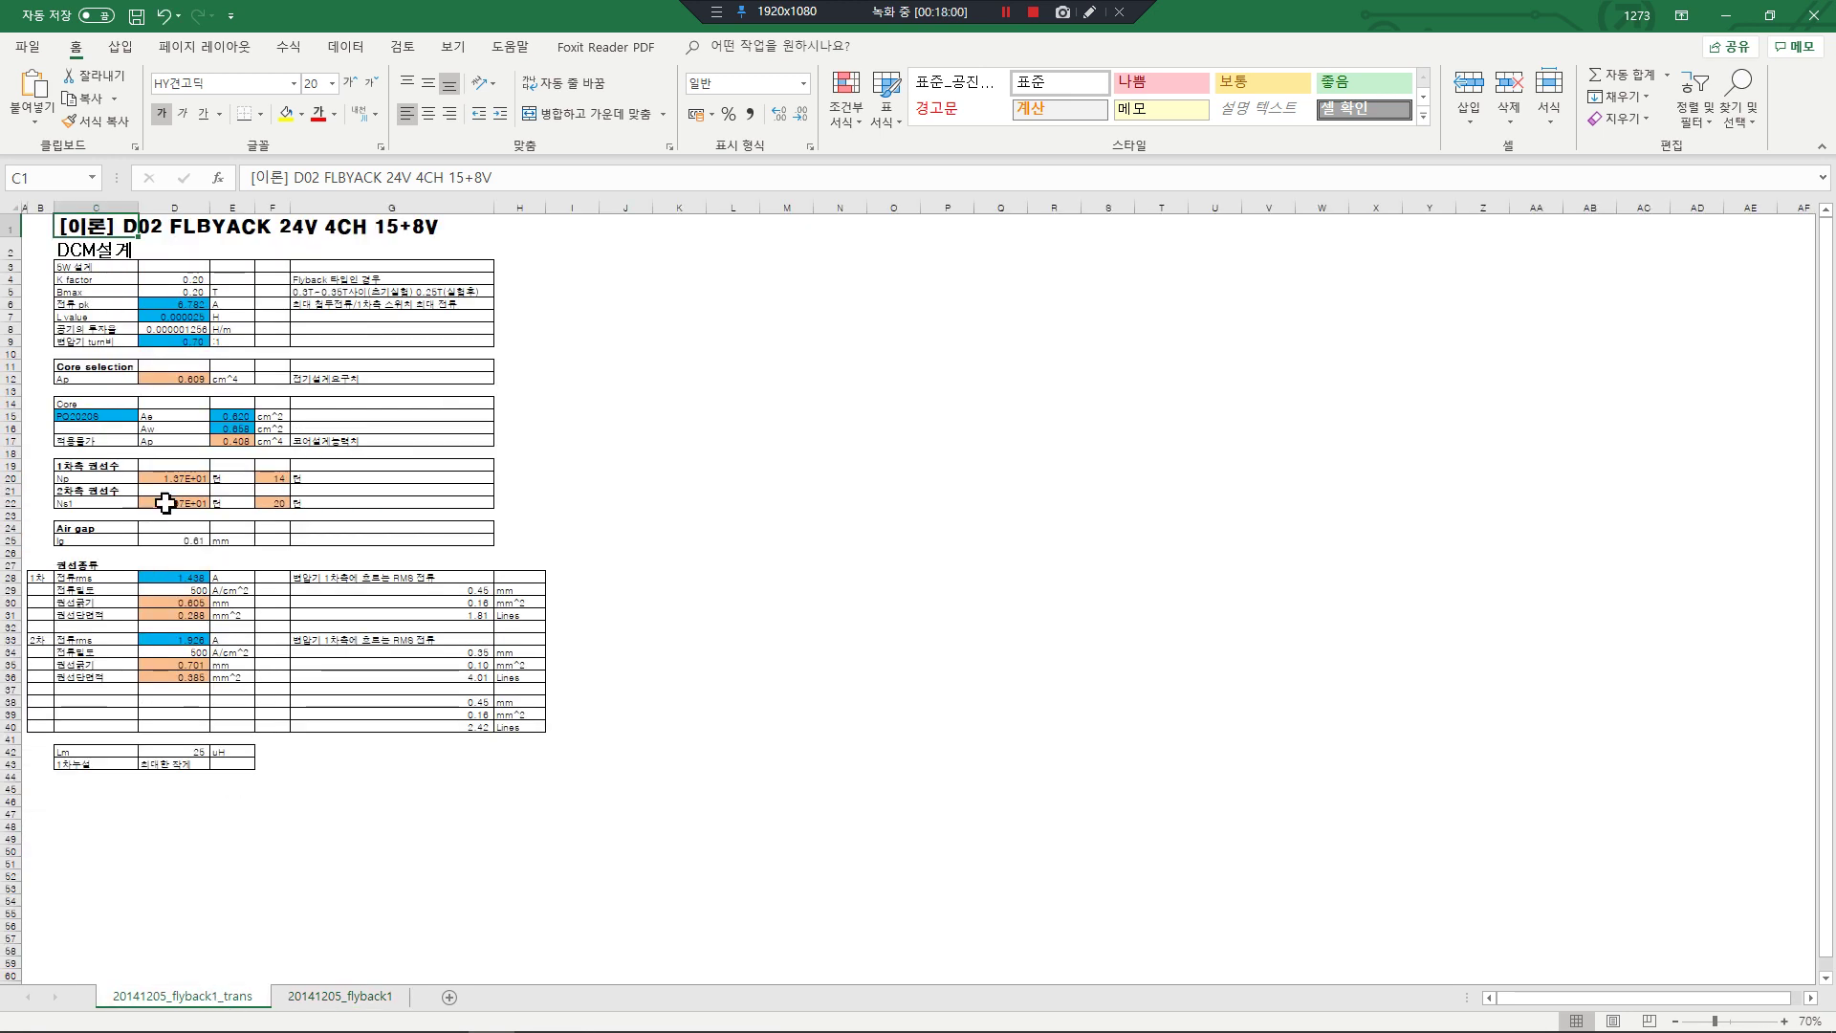
scroll(163, 389, up, 2)
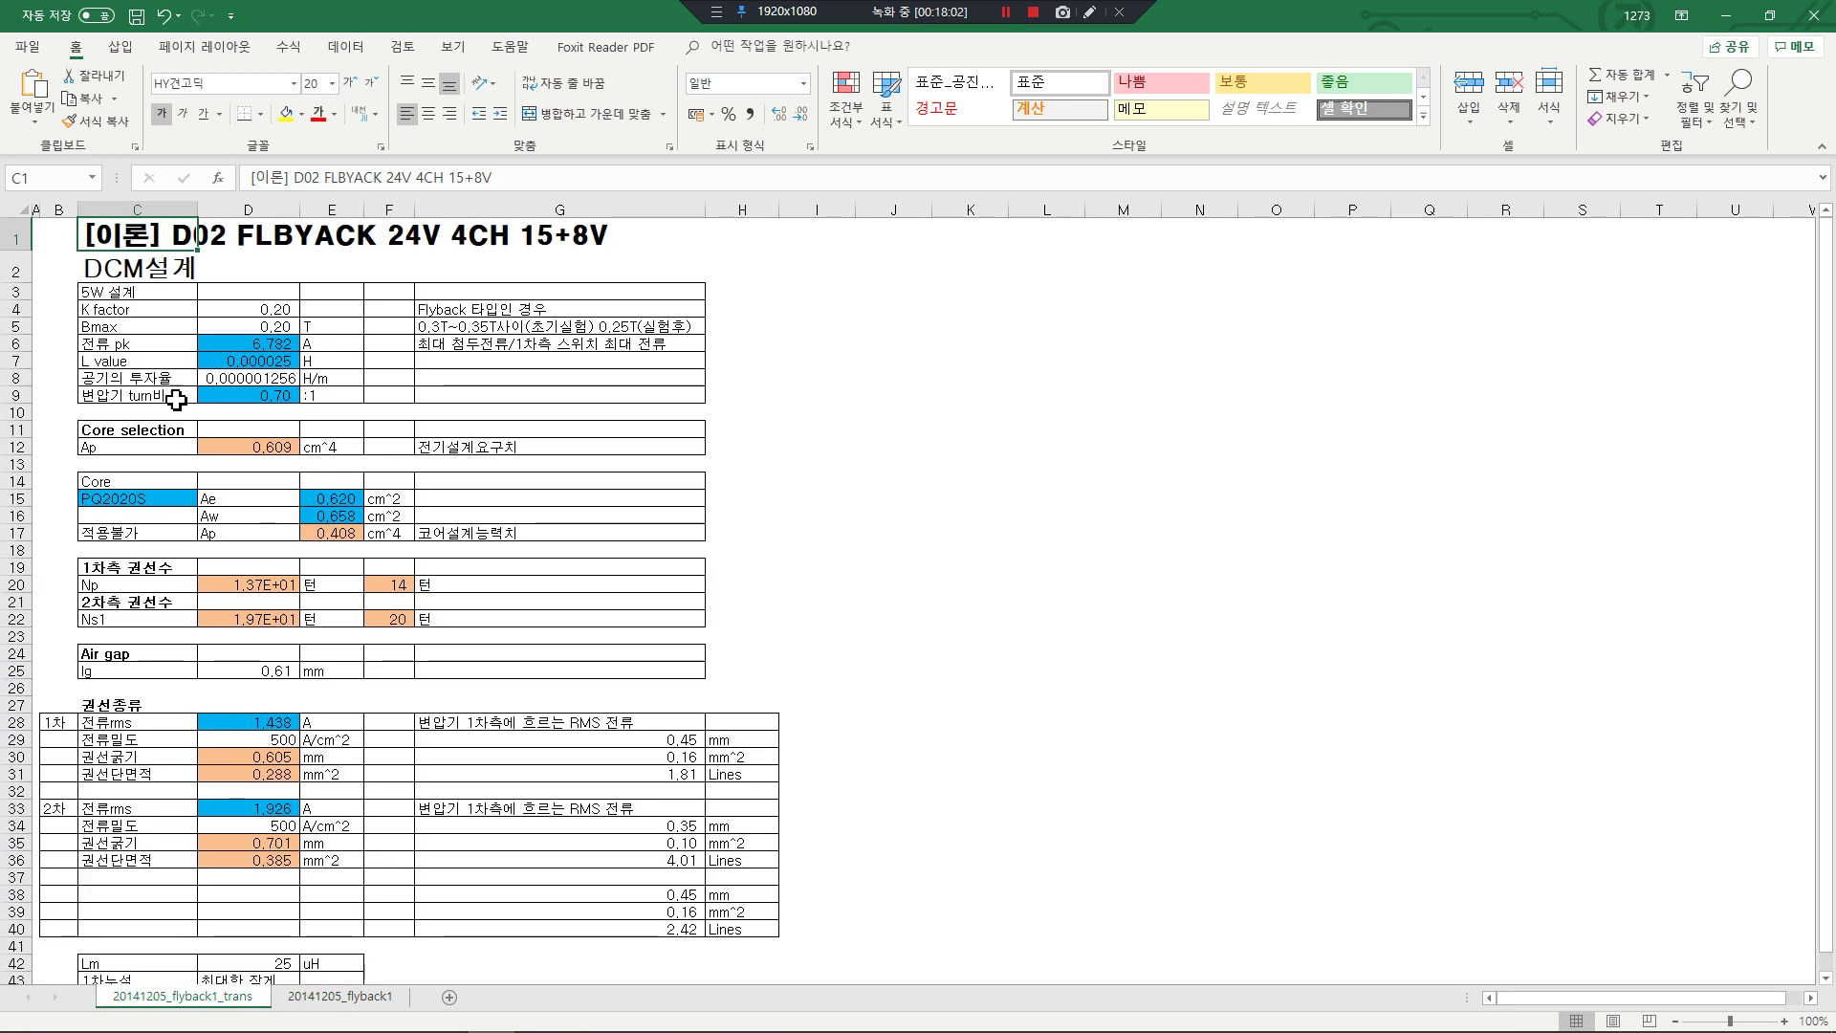
click(882, 518)
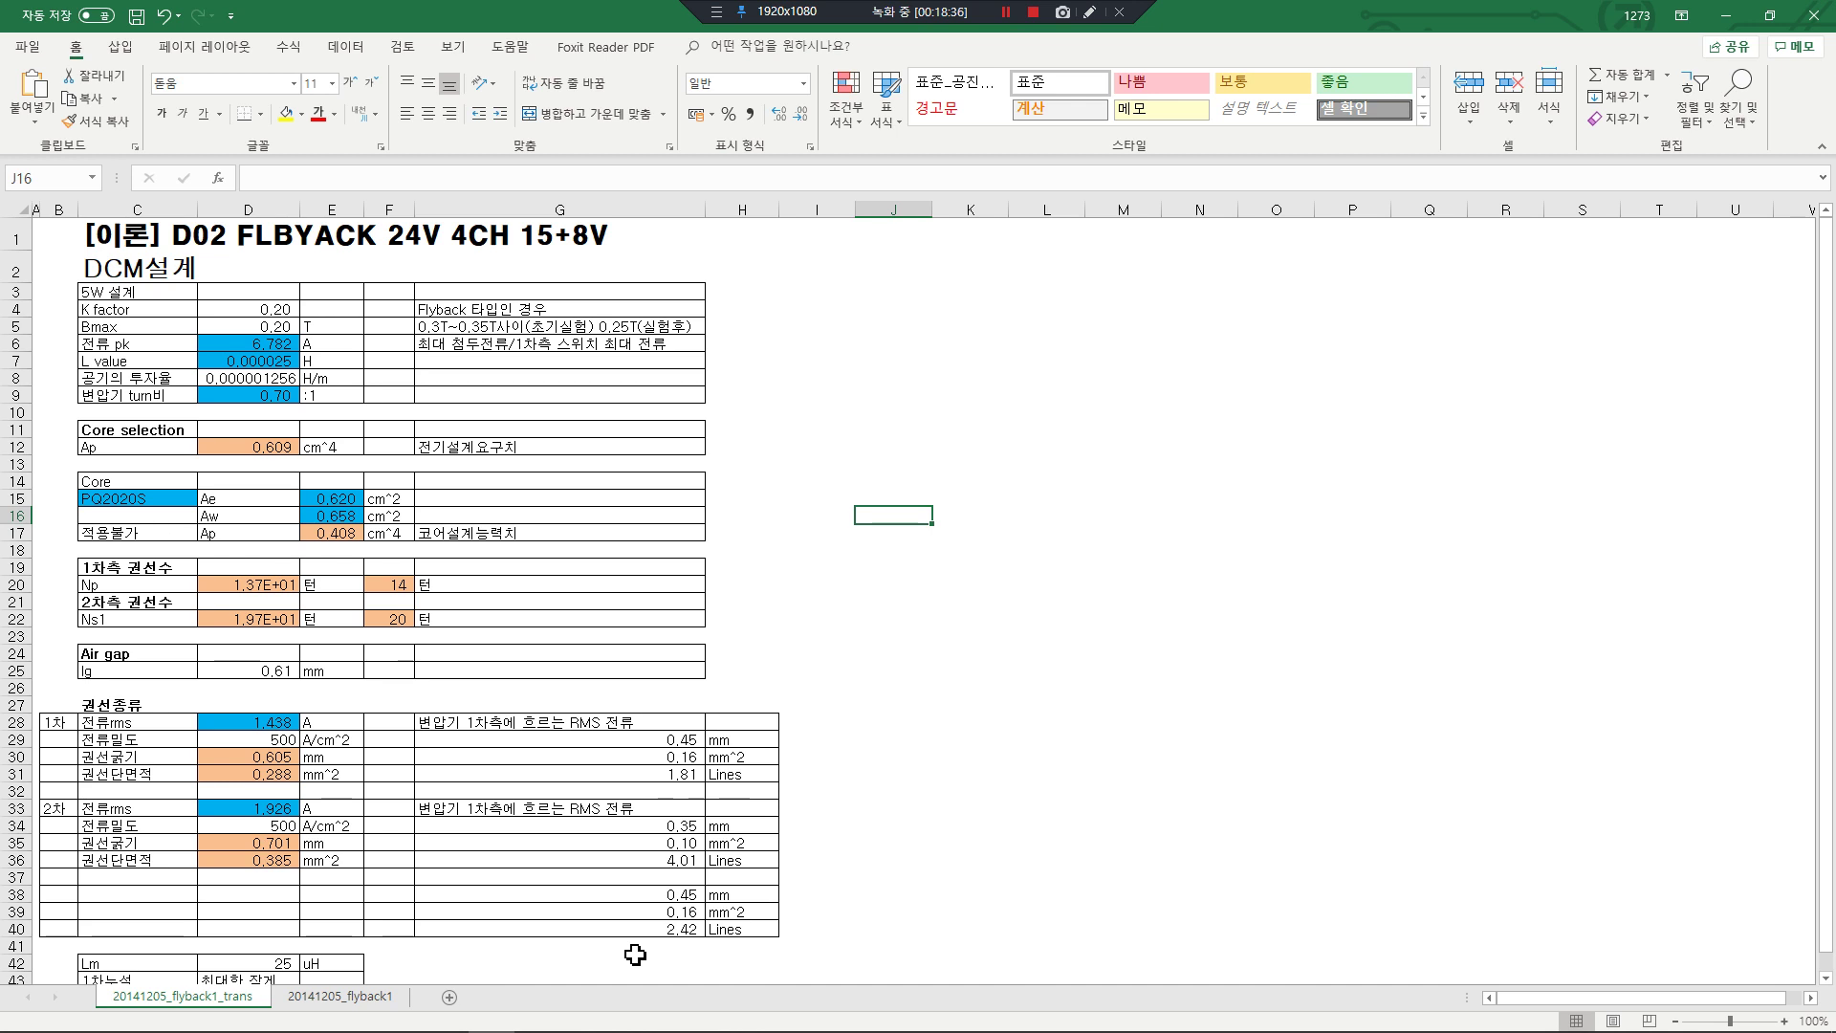
Close the D02 workbook, and go to the D03_FLYBACK_AC220V_4CH folder in File Explorer.
drag(1431, 17, 1072, 204)
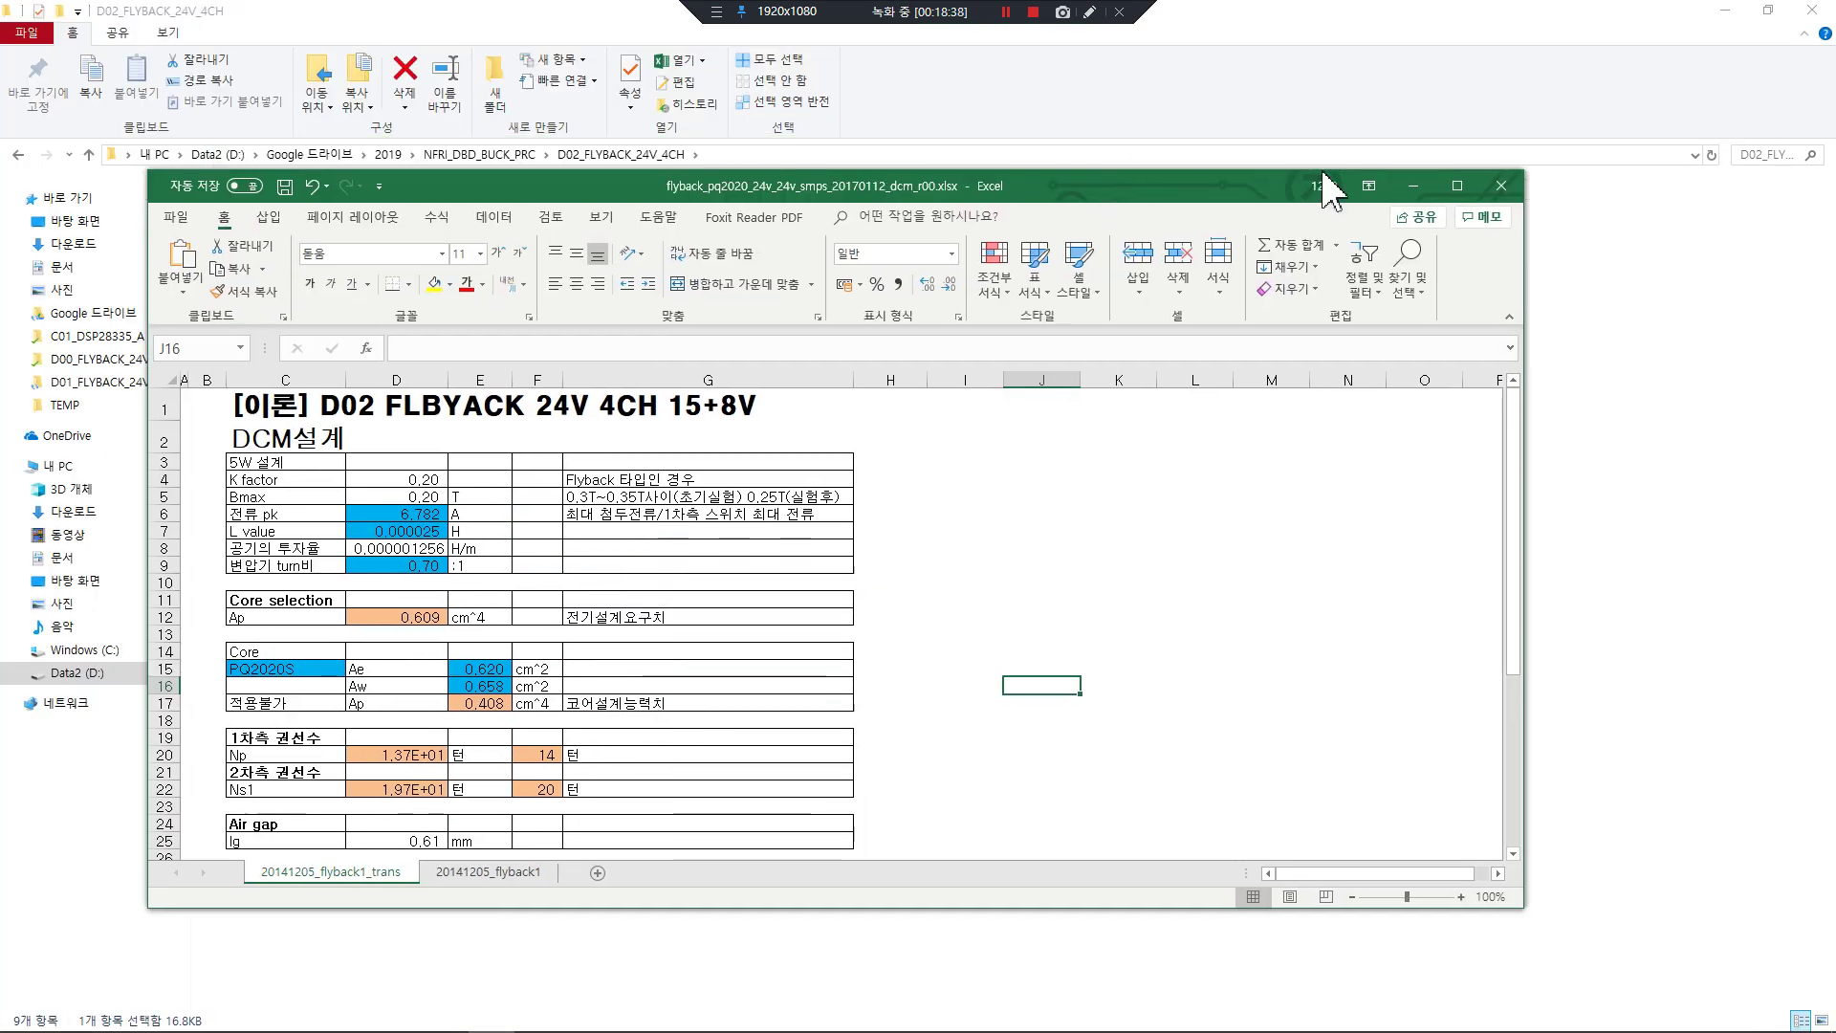
click(1499, 191)
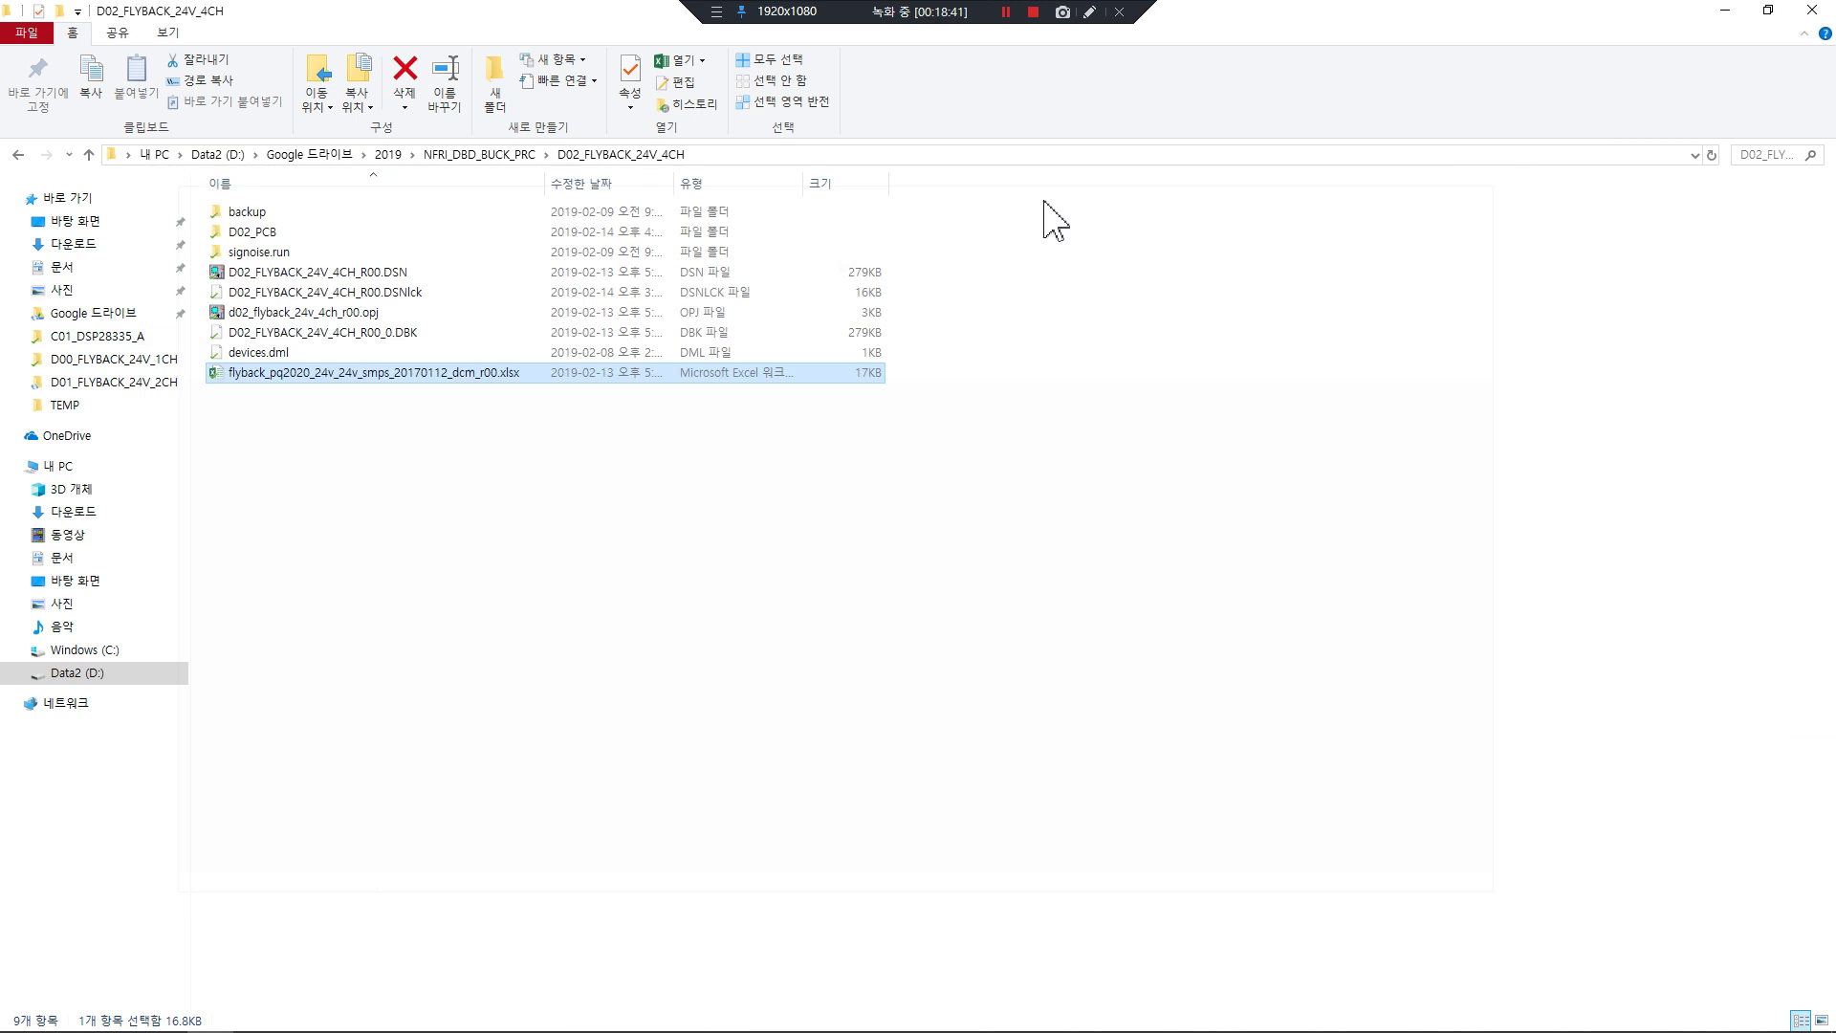
click(483, 156)
double_click(315, 448)
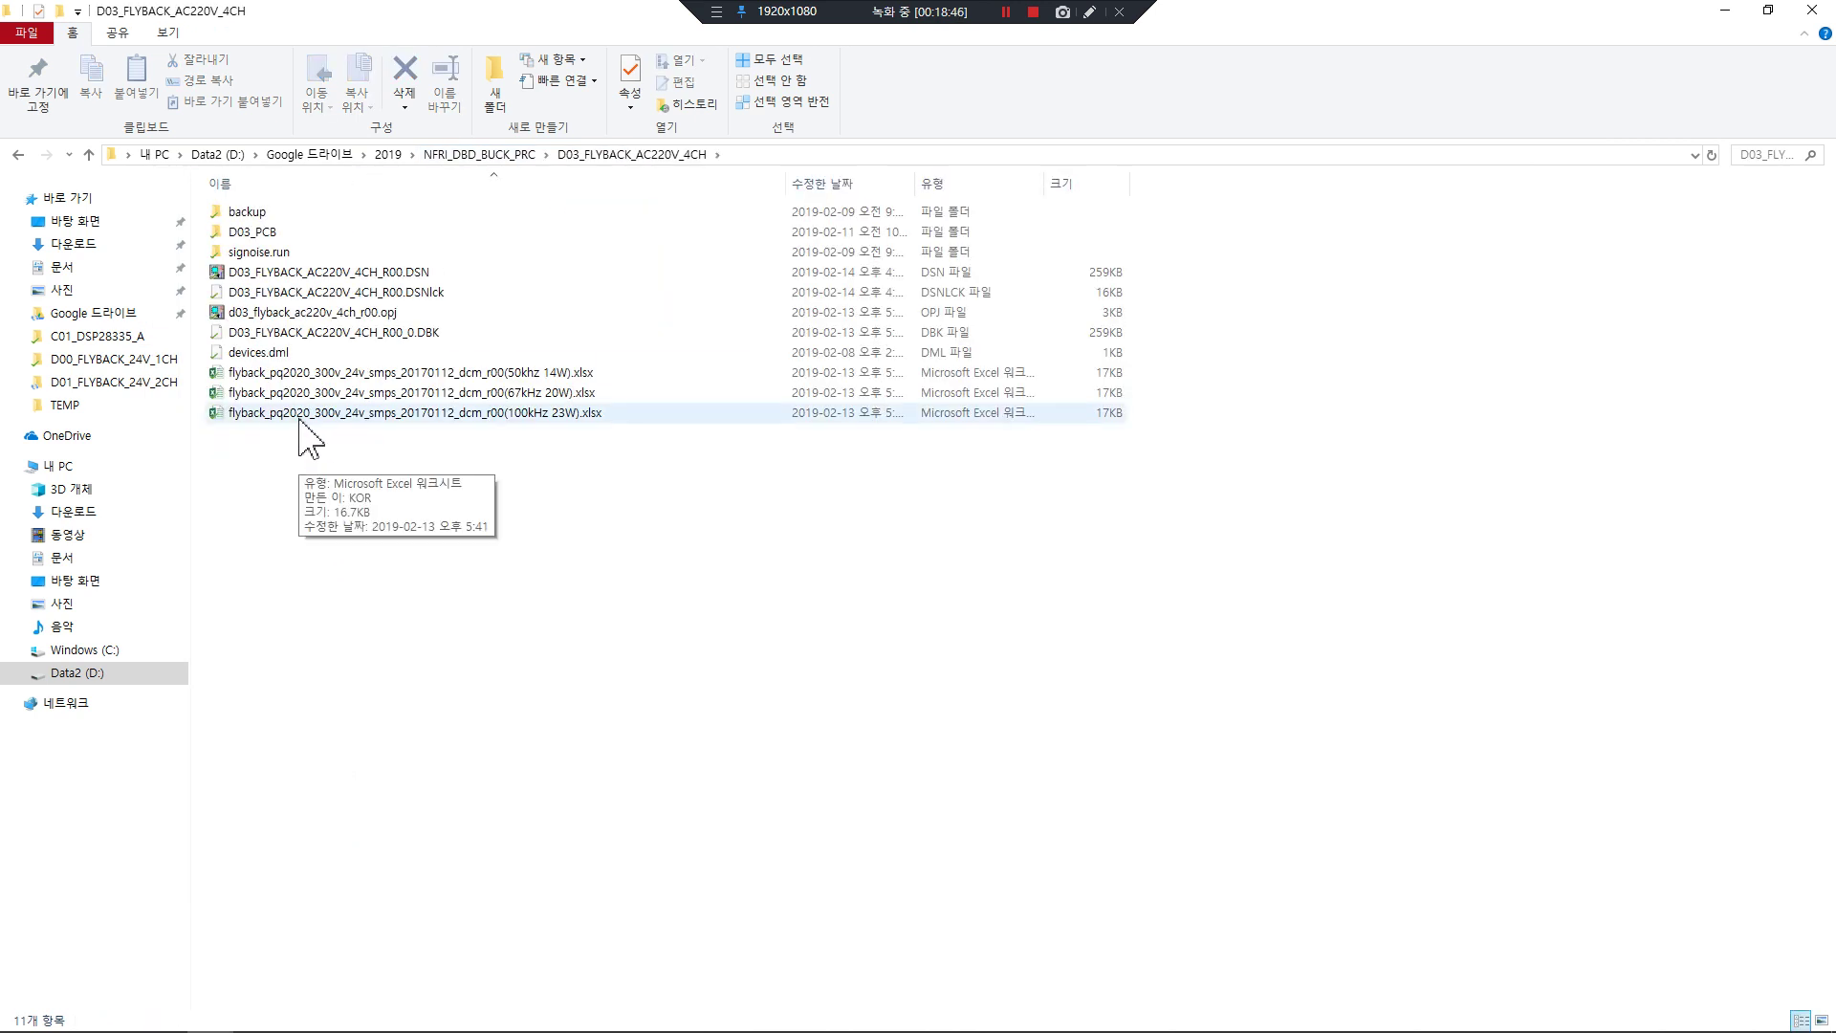
ctrl+scroll(316, 445, up, 2)
ctrl+scroll(358, 387, down, 2)
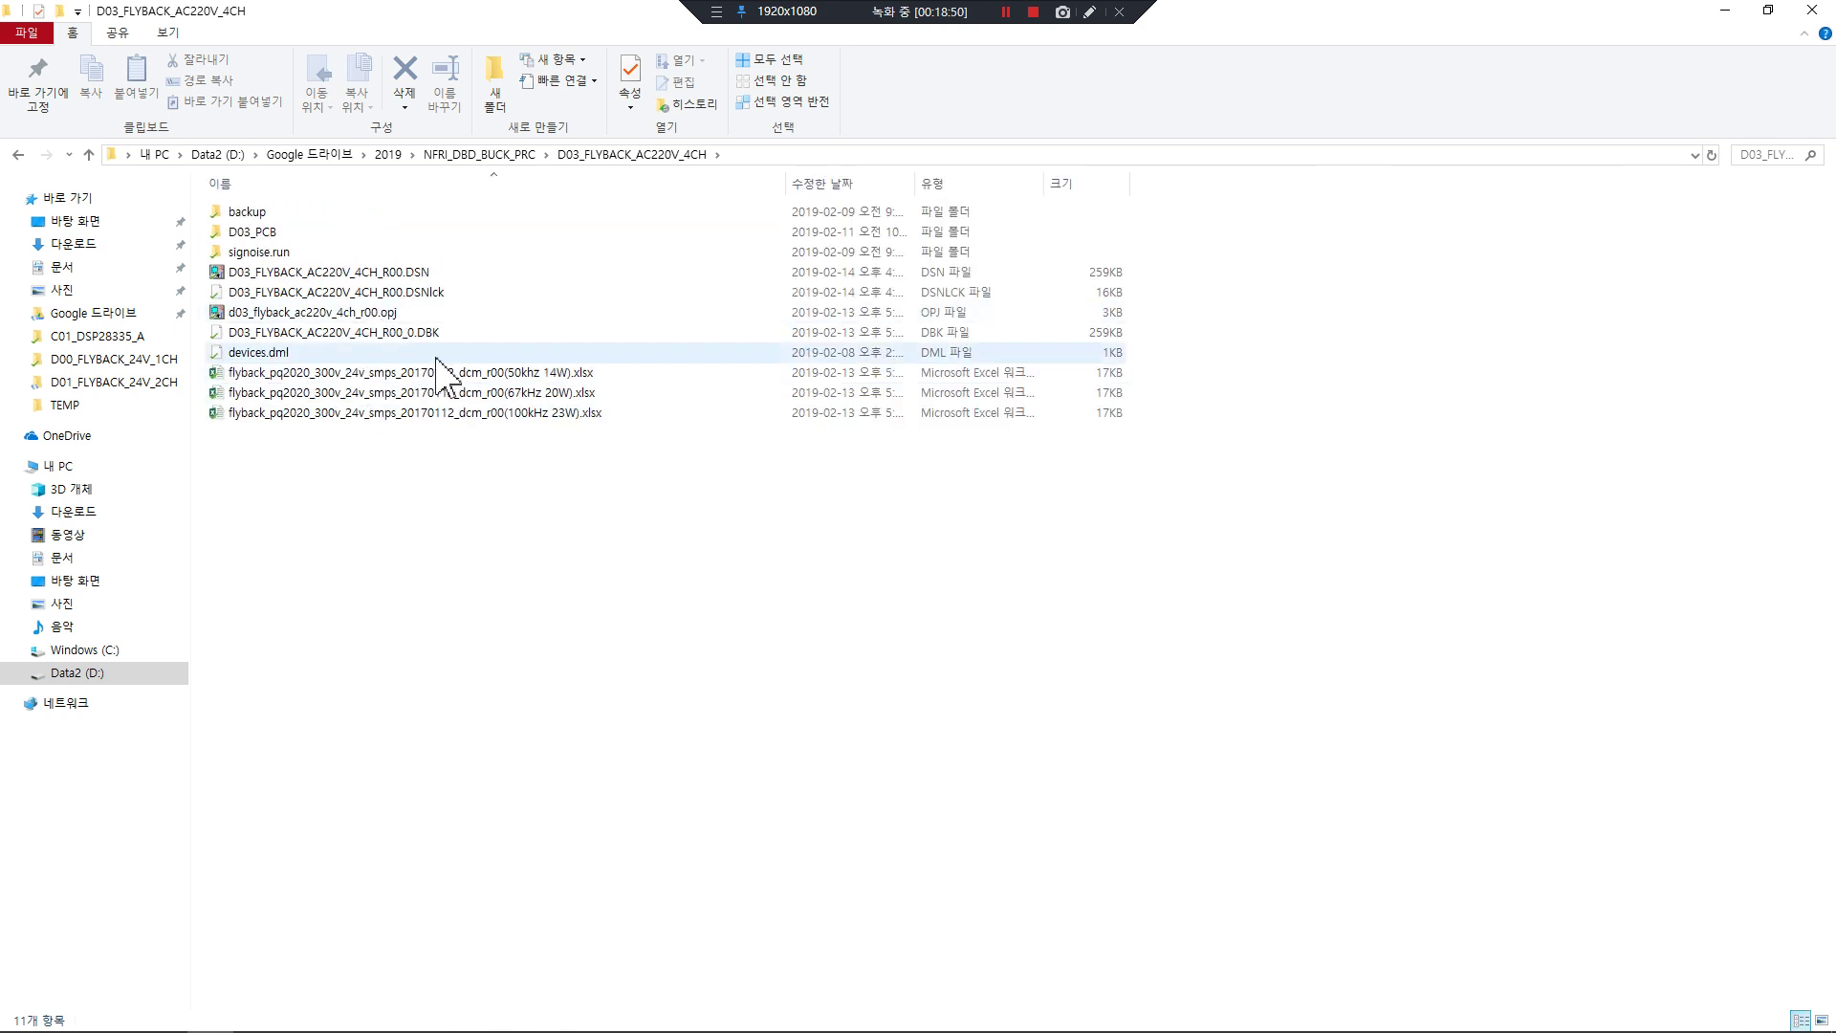
Select the three D03 workbooks, and open flyback_pq2020_300v_24v_smps_20170112_dcm_r00(67kHz 20W).xlsx in a maximized window.
drag(689, 583, 352, 380)
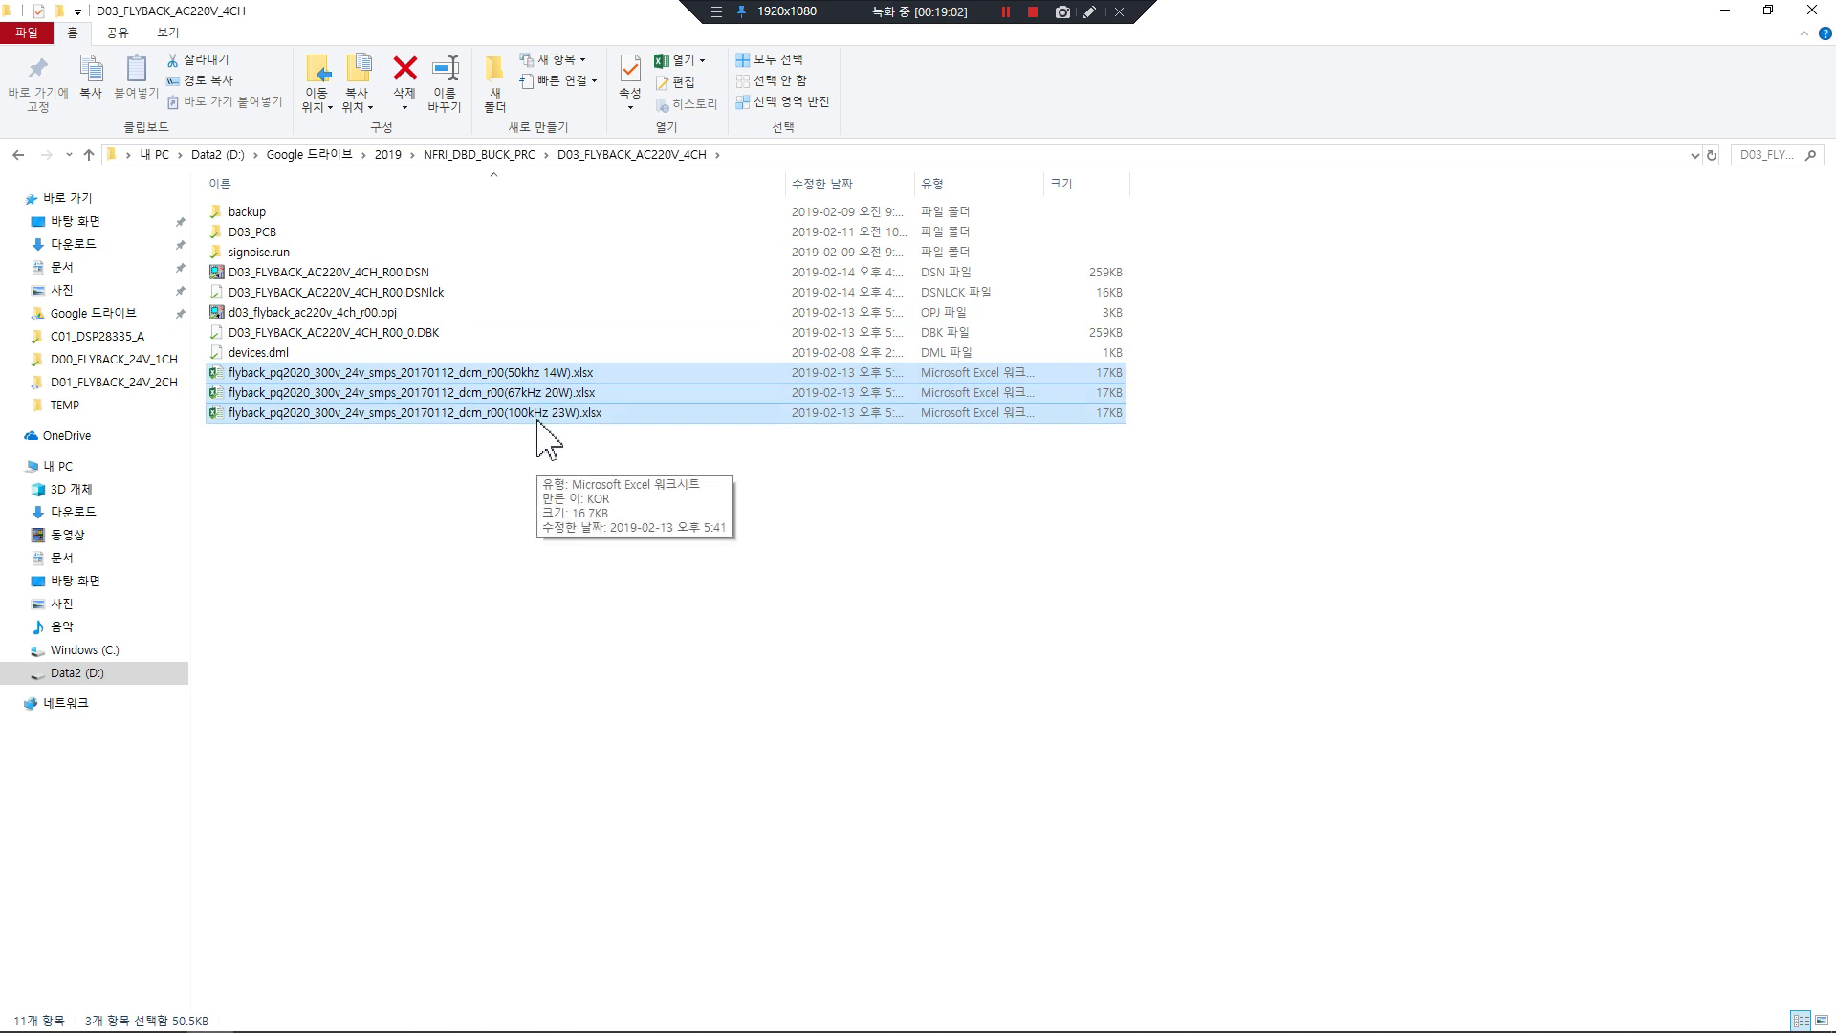
click(515, 394)
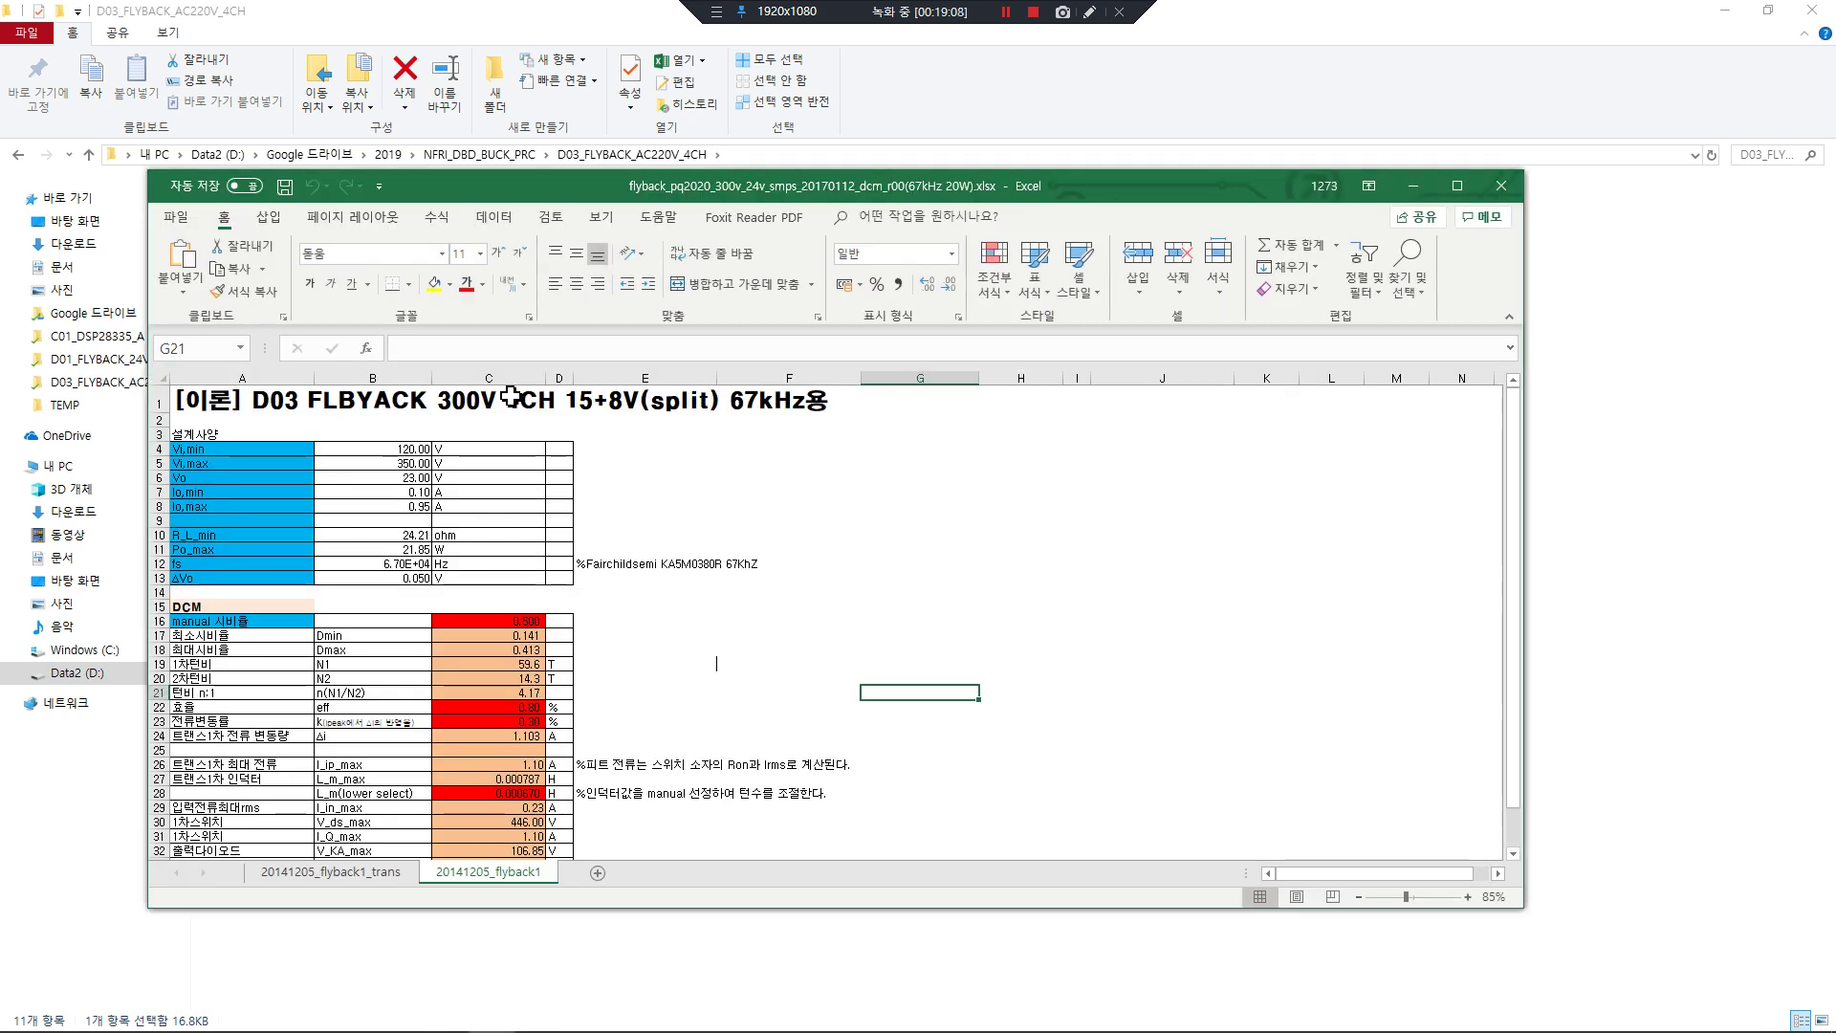
click(1457, 186)
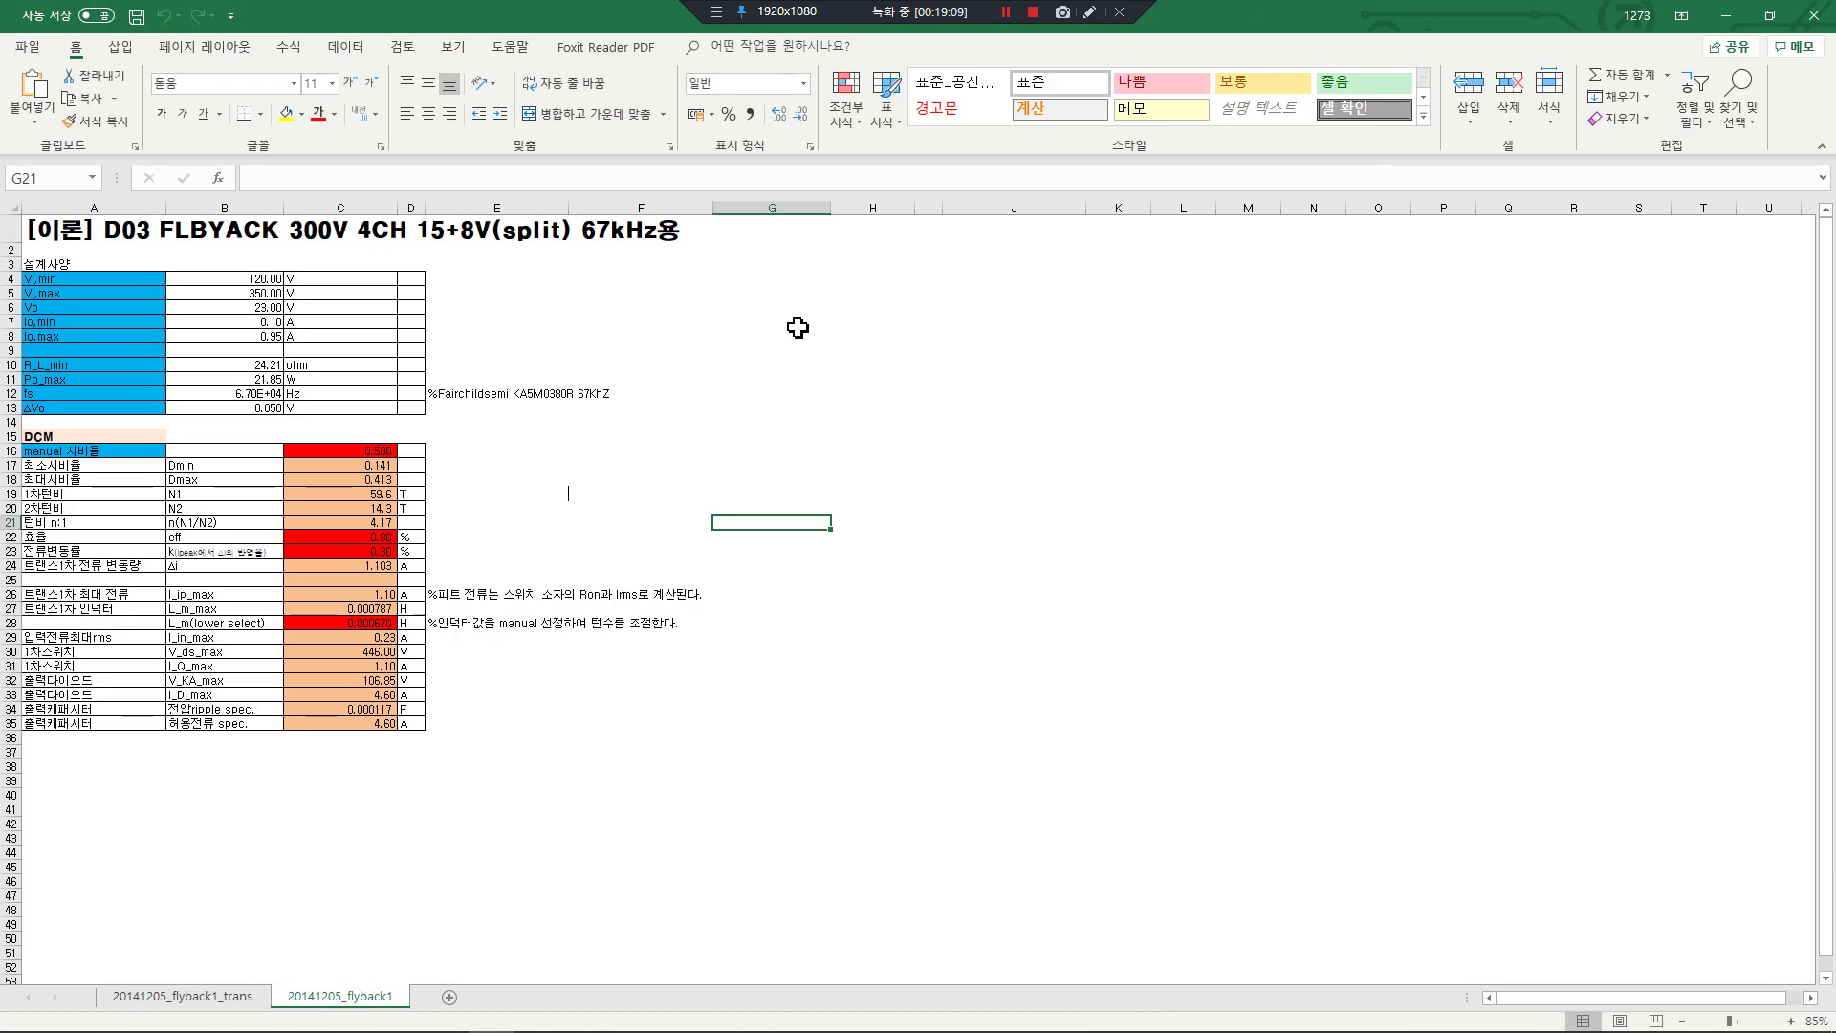
ctrl+scroll(265, 346, up, 1)
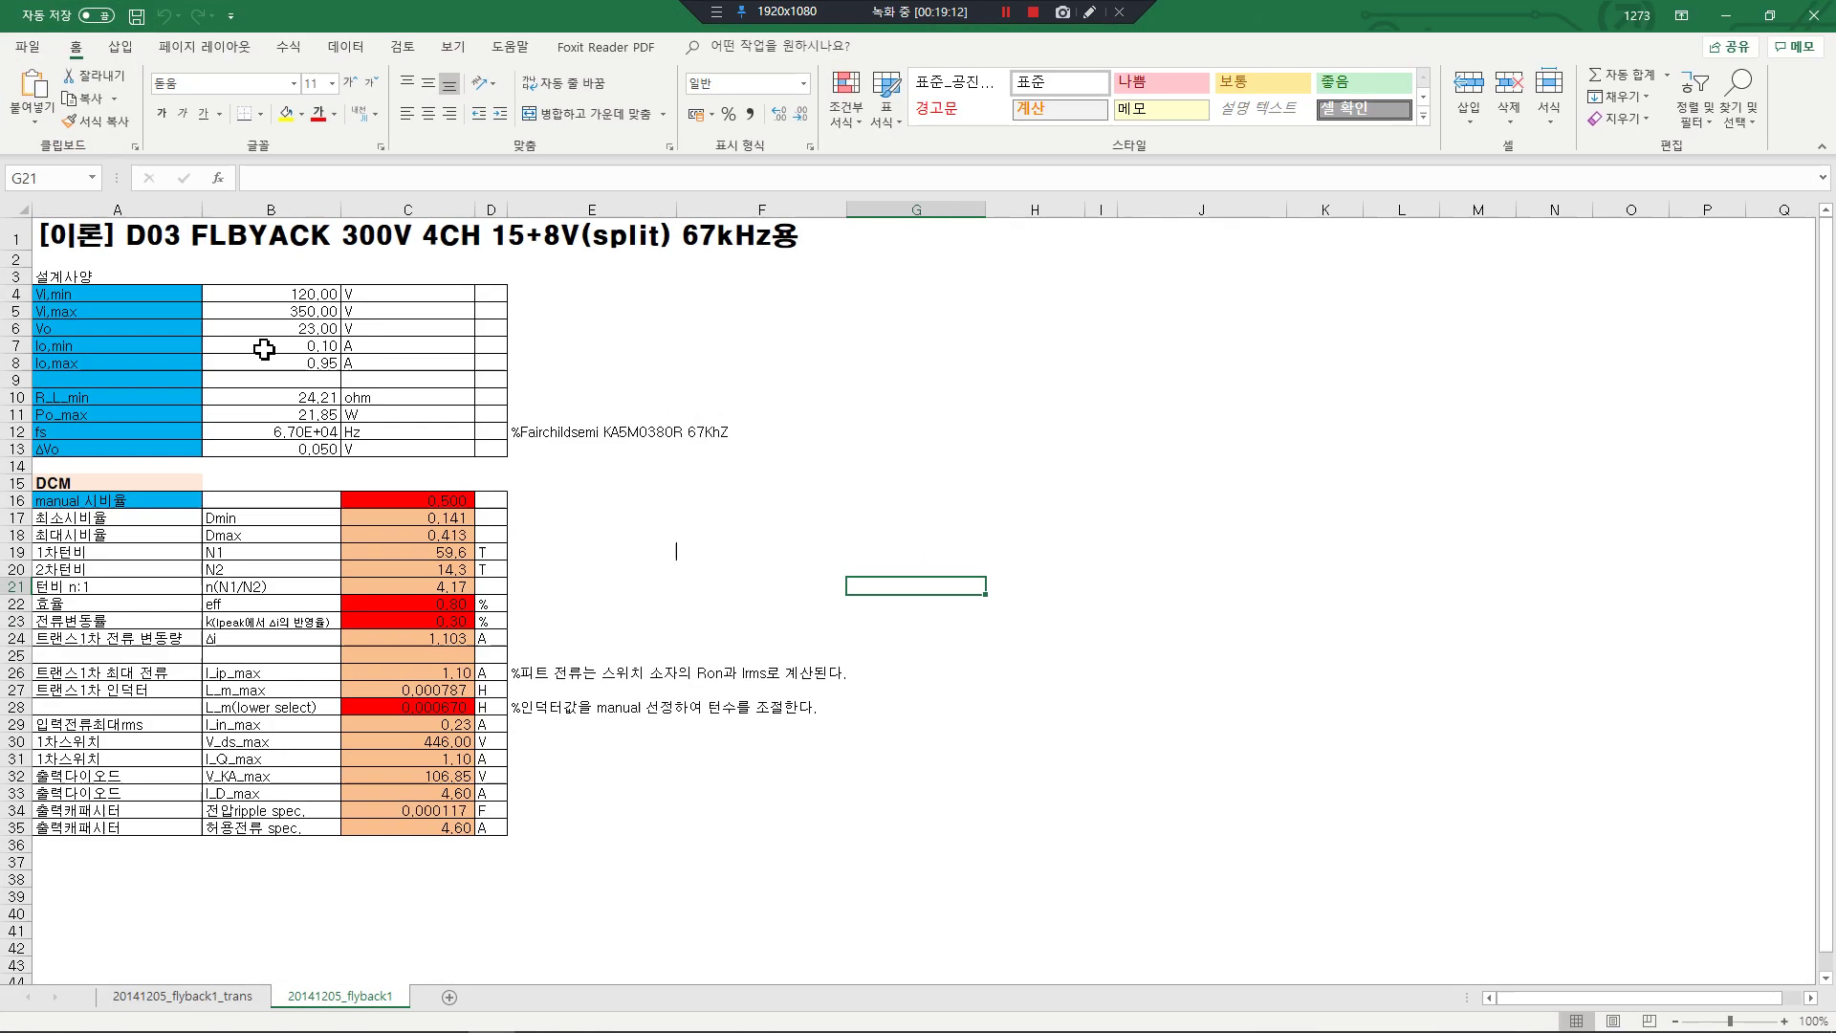
ctrl+scroll(265, 352, up, 1)
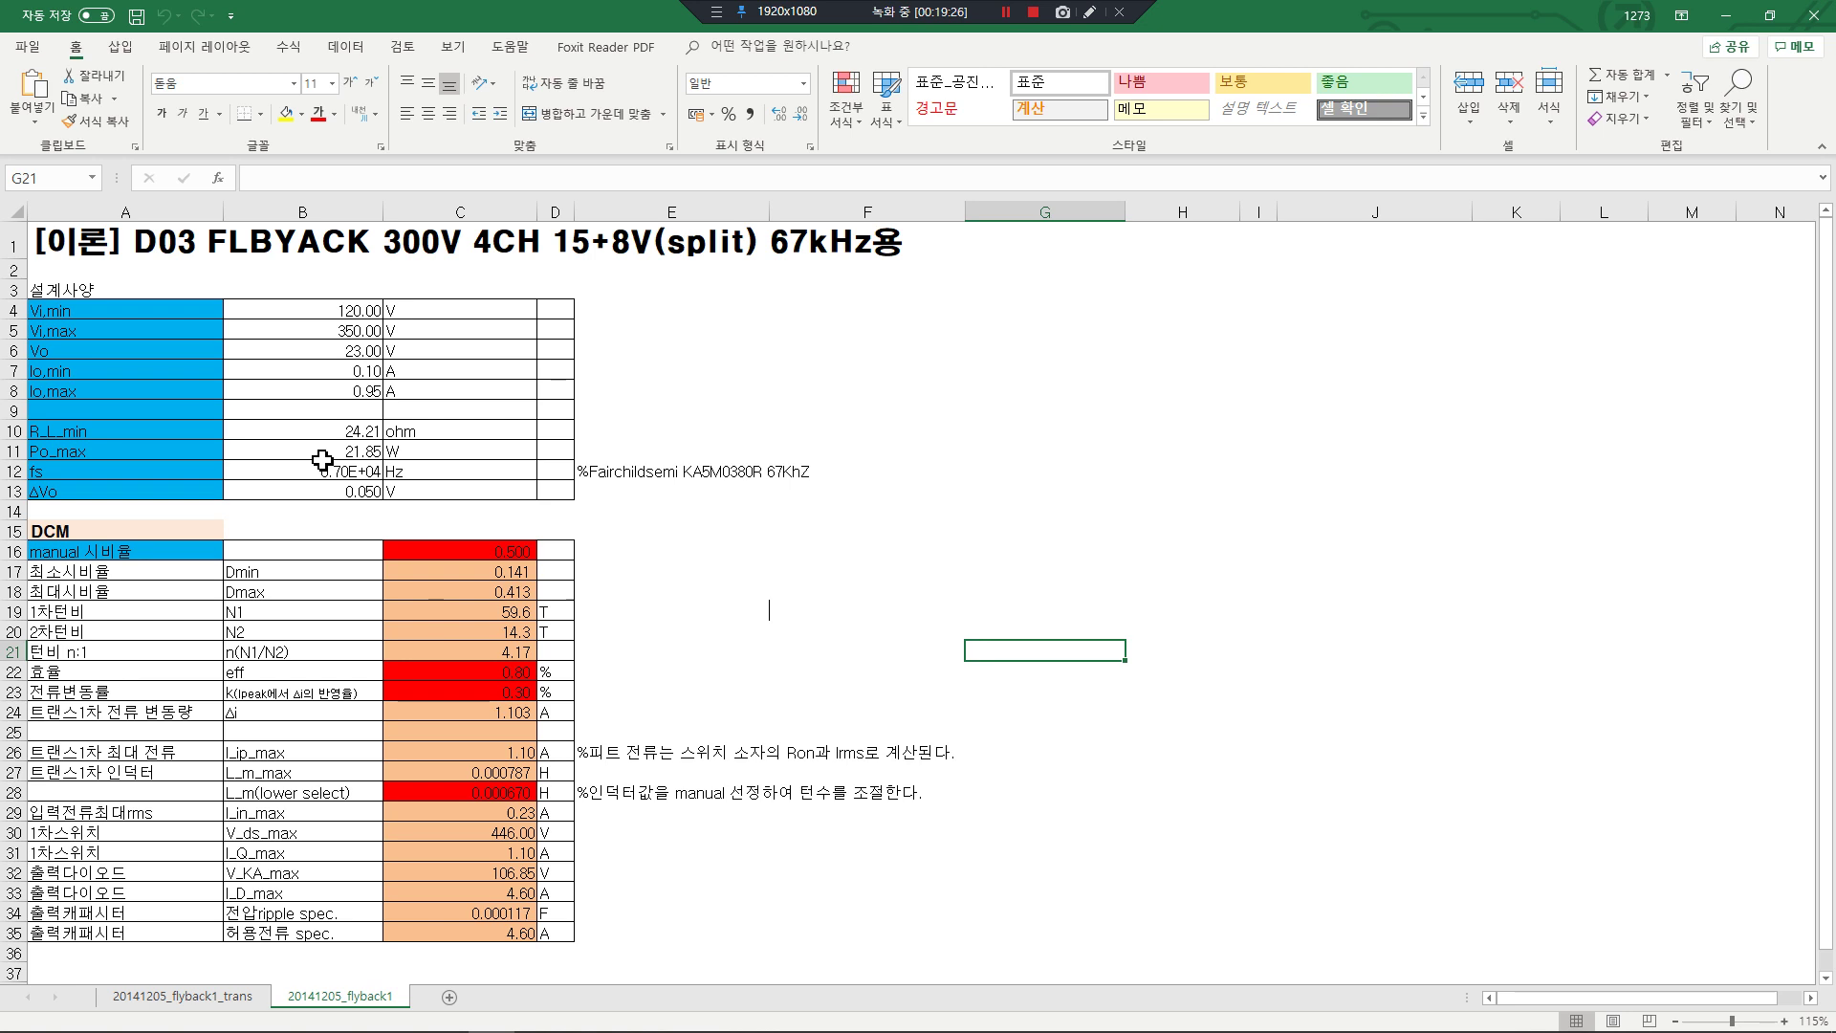
drag(281, 453, 285, 471)
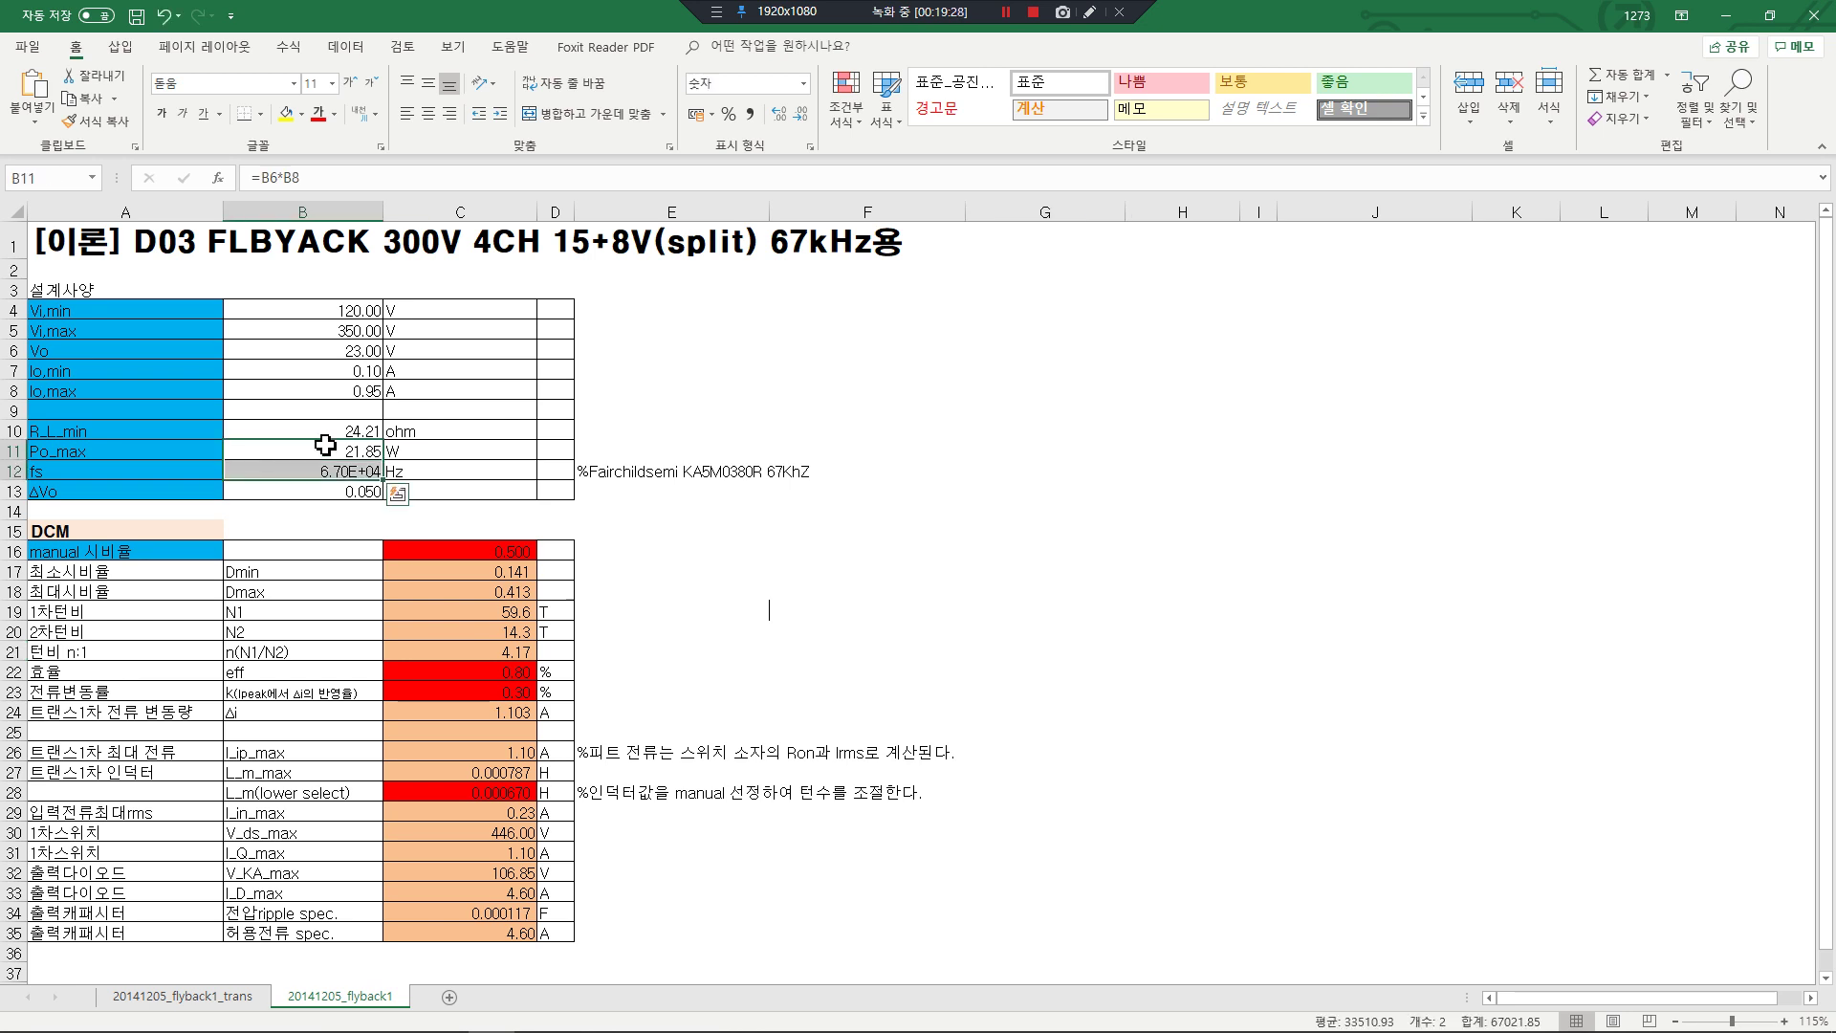
click(285, 471)
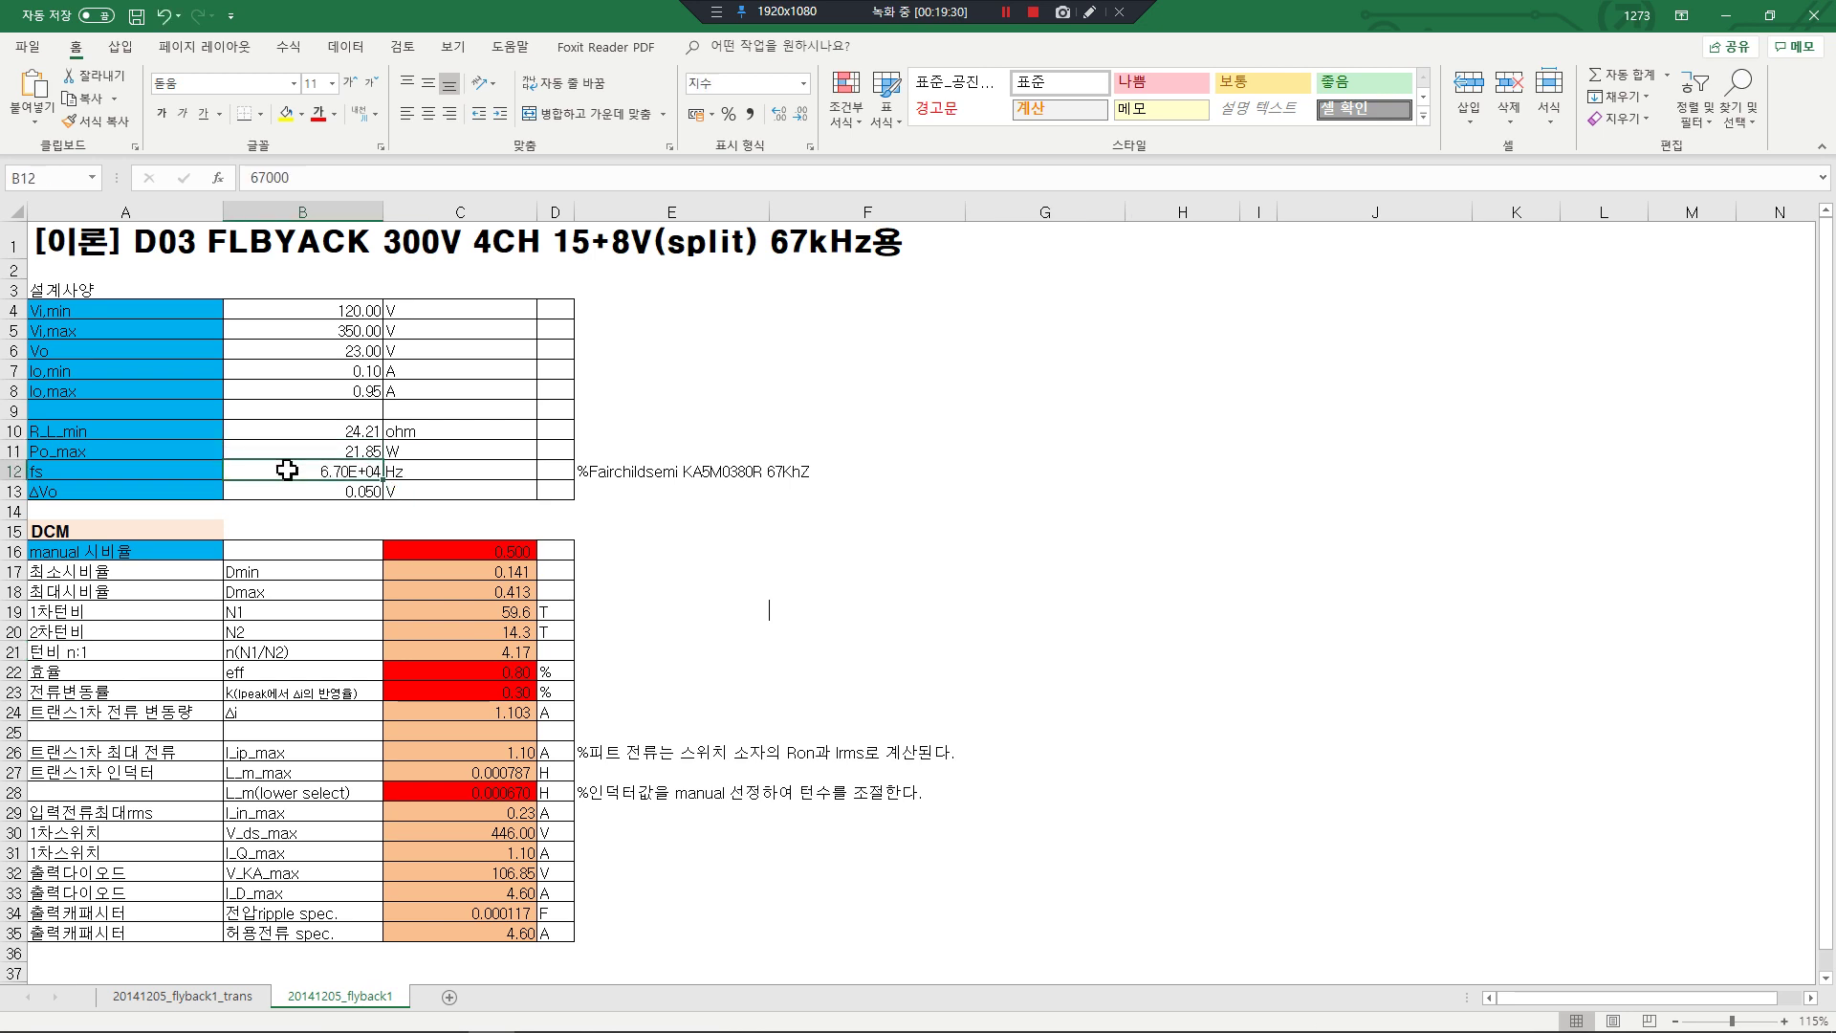
click(719, 473)
drag(758, 467, 778, 479)
click(759, 507)
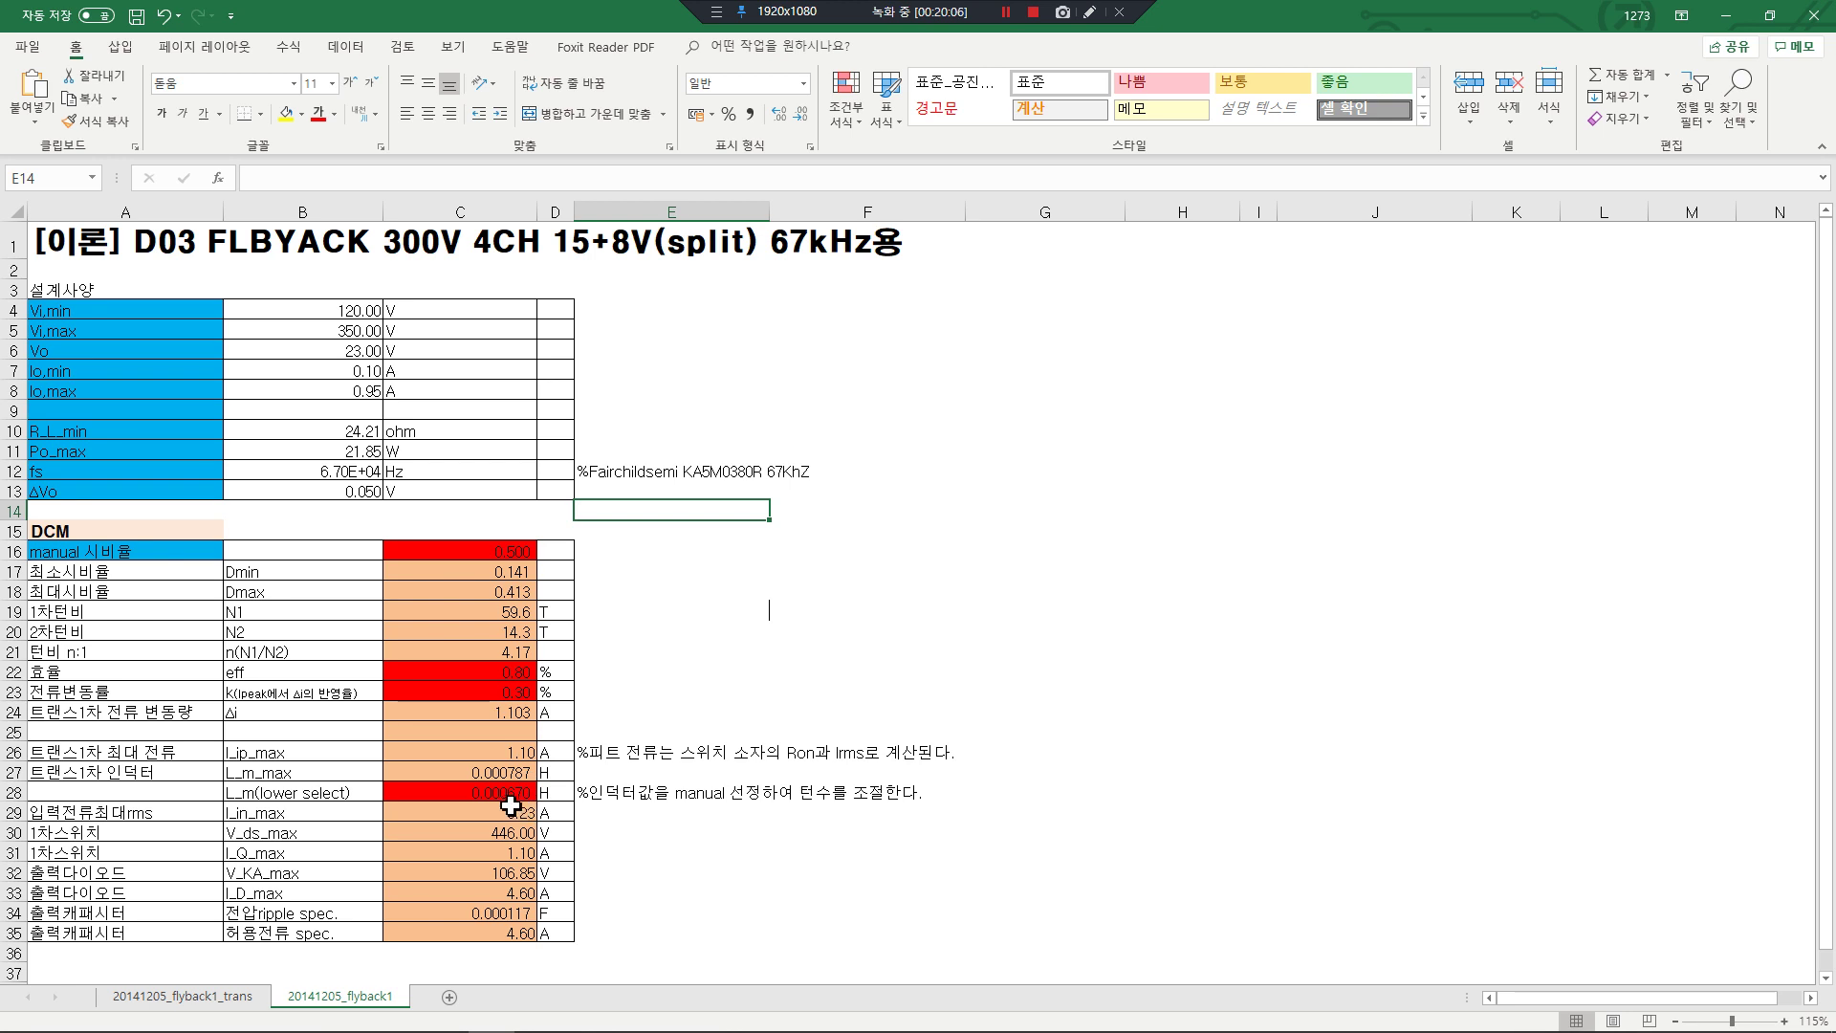
Review the D03 core selection, primary and secondary turns, air gap and winding wire calculations on the 20141205_flyback1_trans sheet.
click(180, 997)
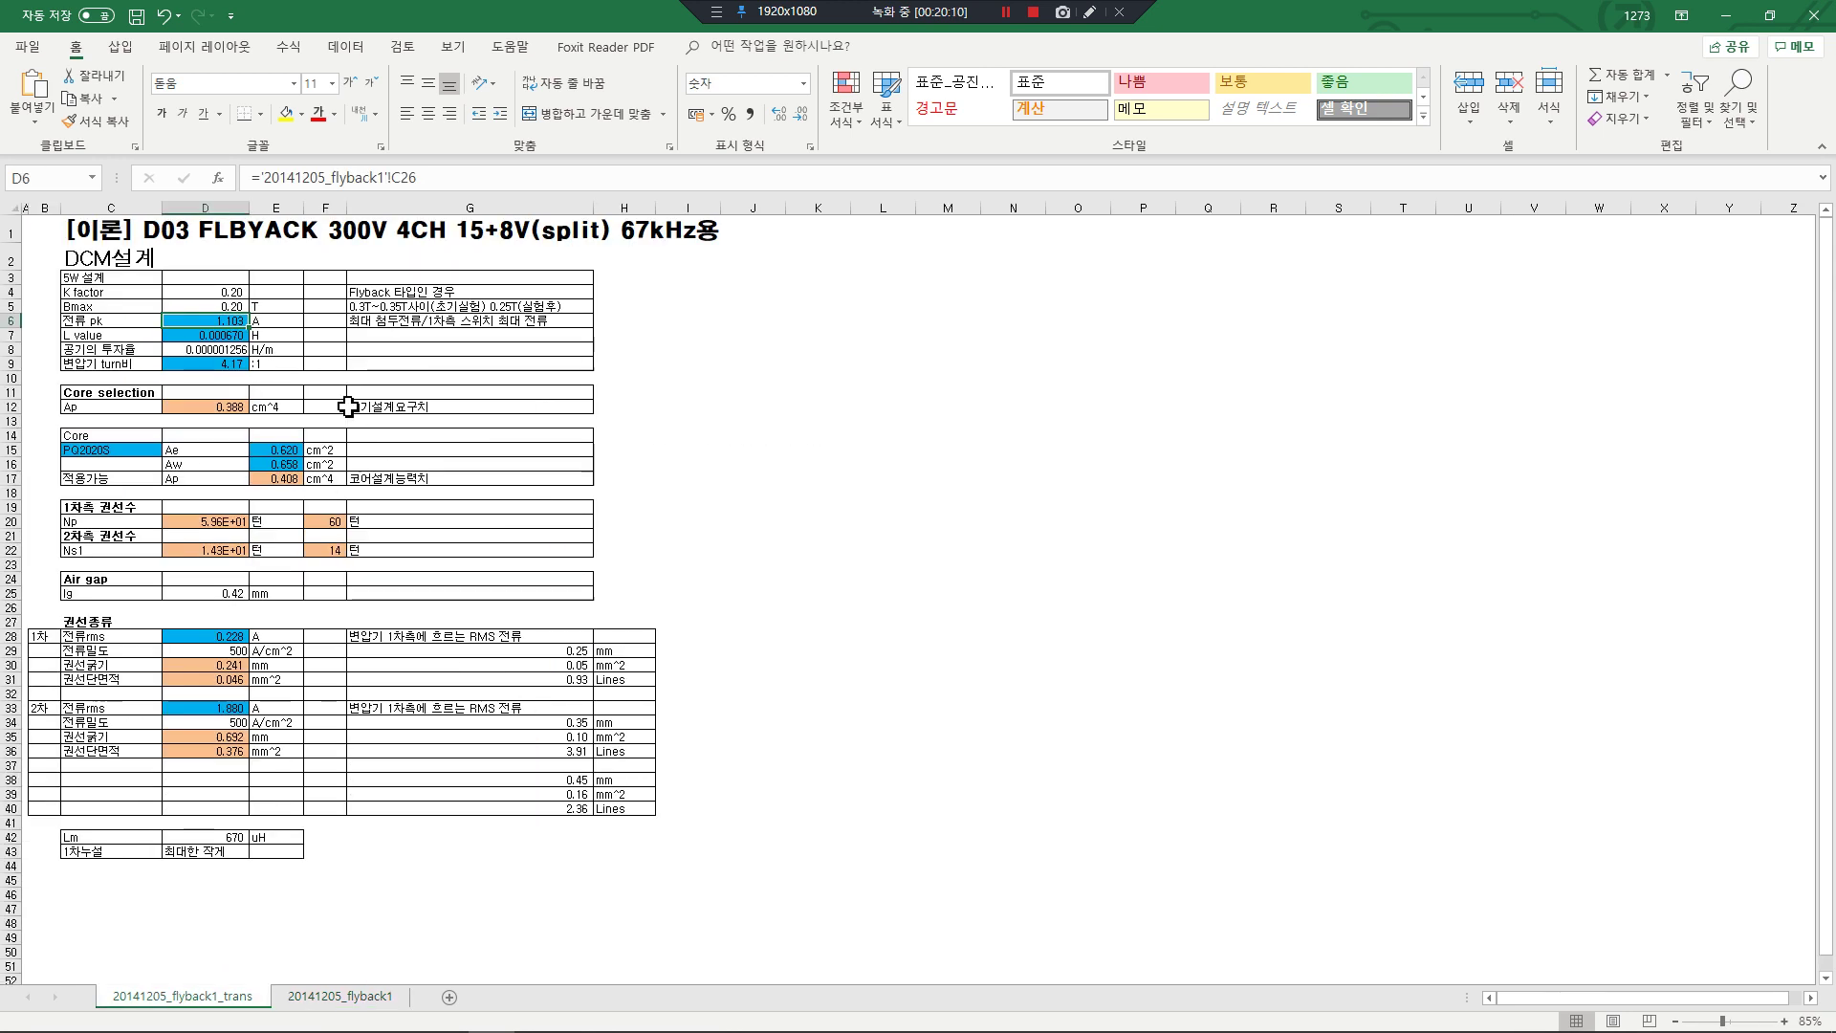
scroll(295, 387, up, 1)
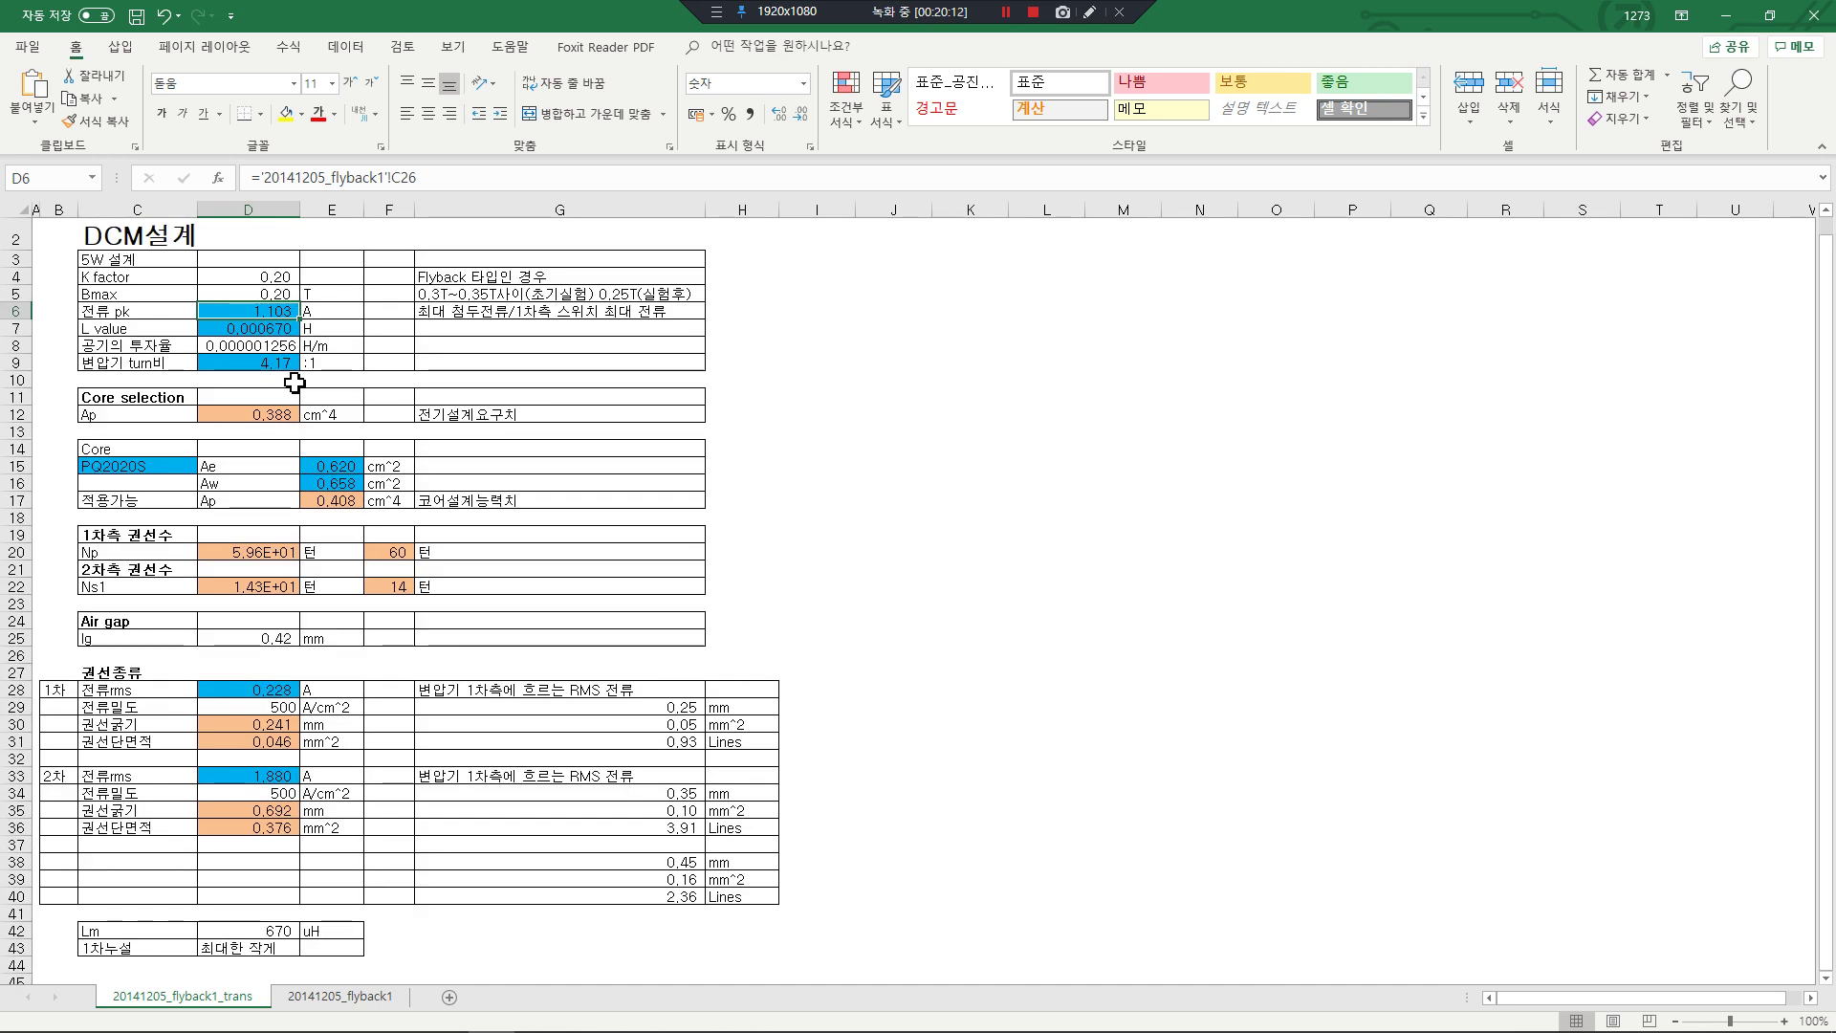
scroll(295, 383, up, 1)
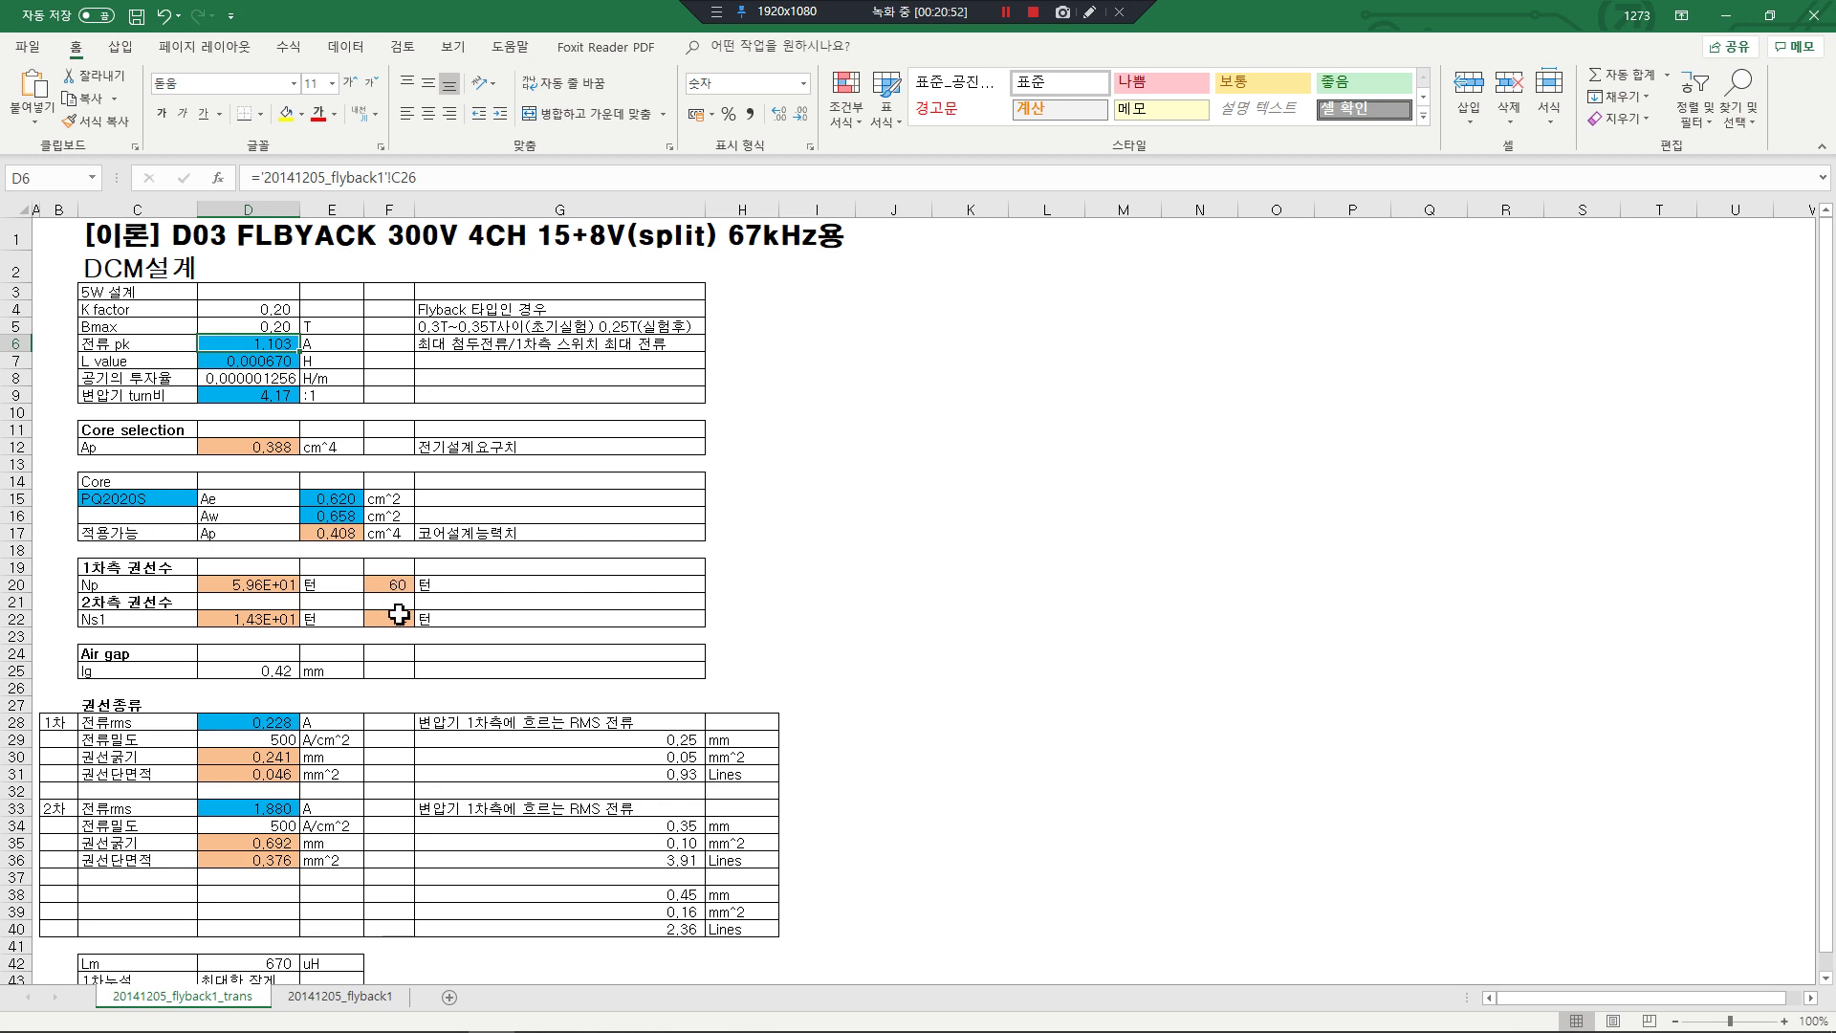
click(905, 683)
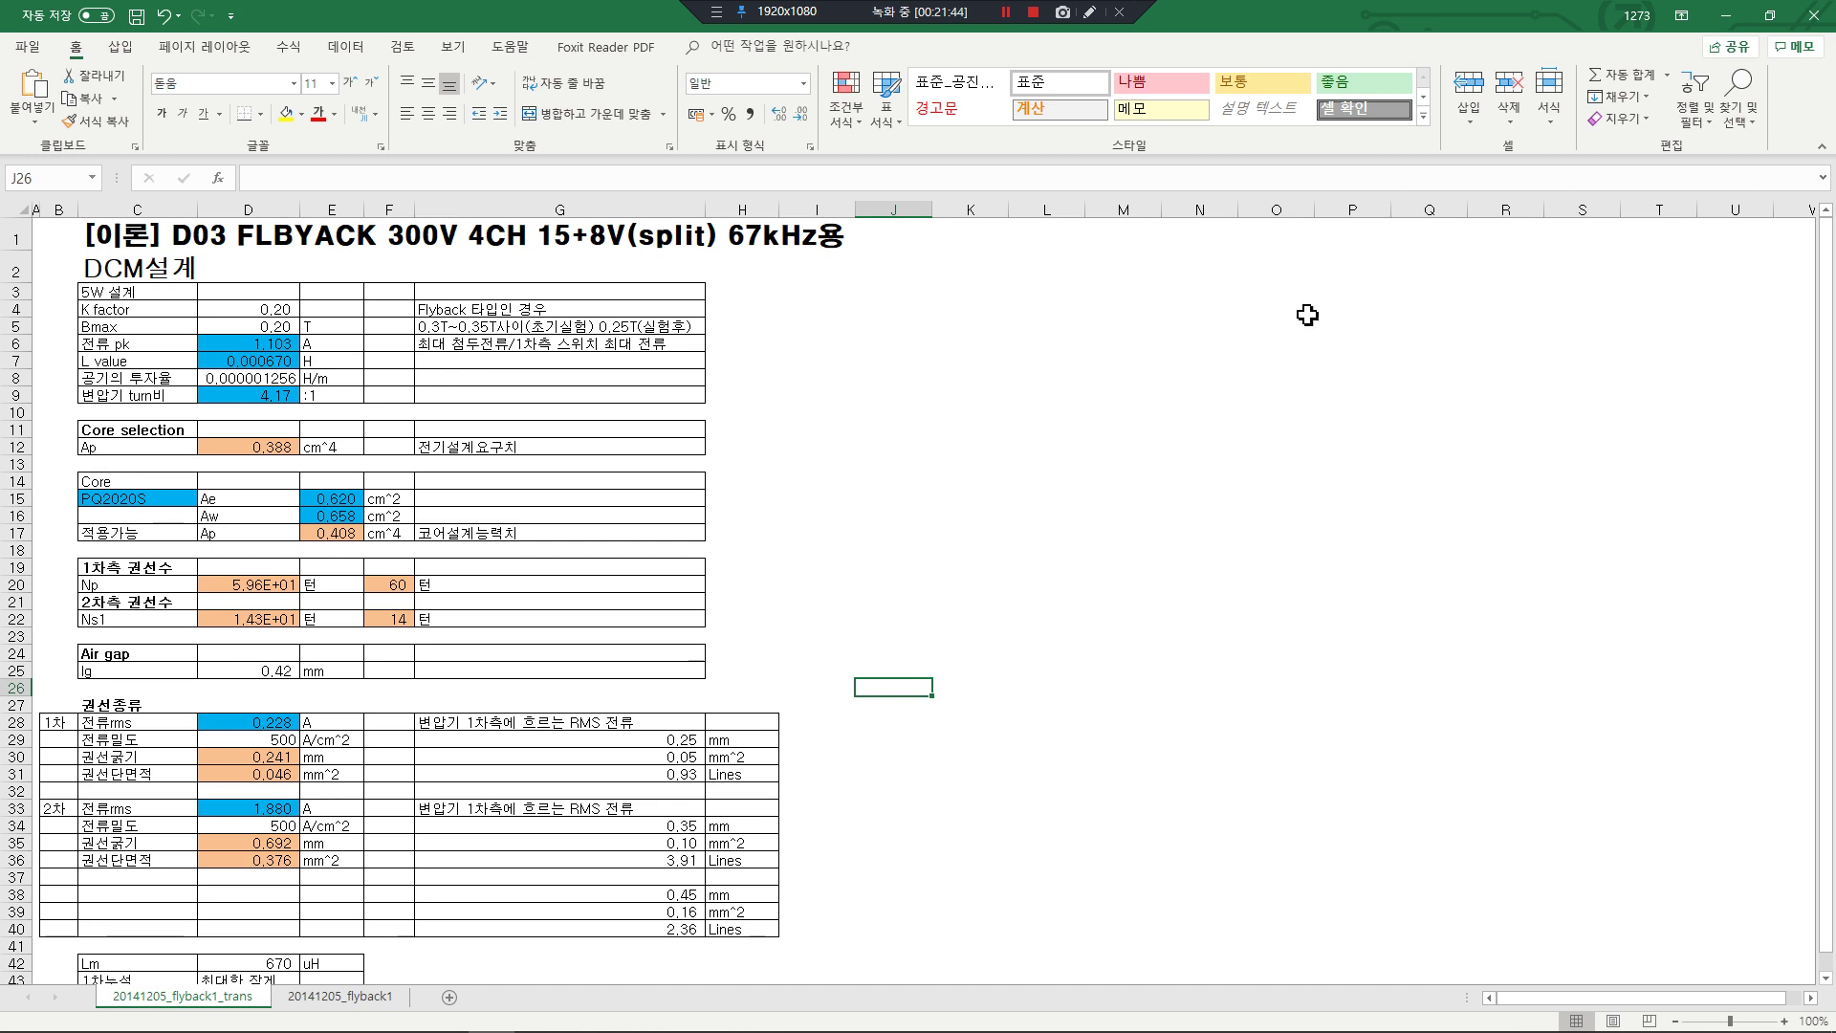
Close the D03 67kHz 20W workbook, and go up to the NFRI_DBD_BUCK_PRC folder in File Explorer.
double_click(1458, 13)
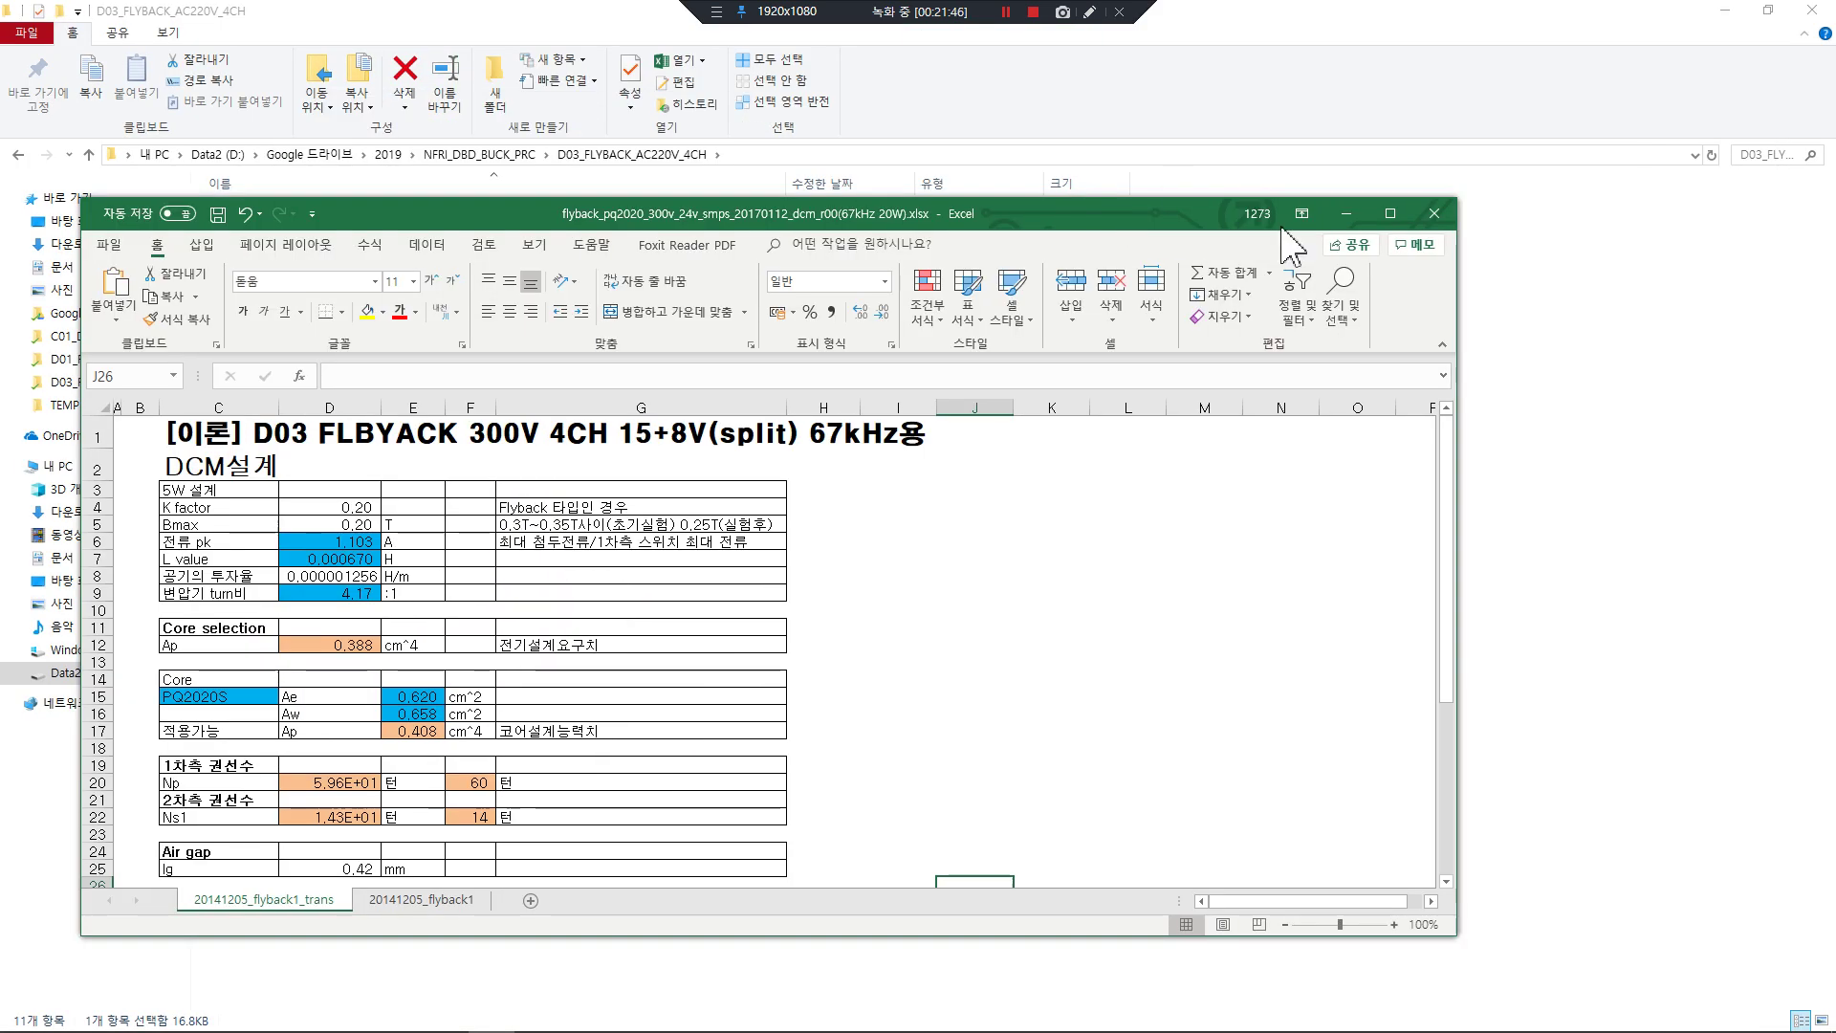
click(1435, 205)
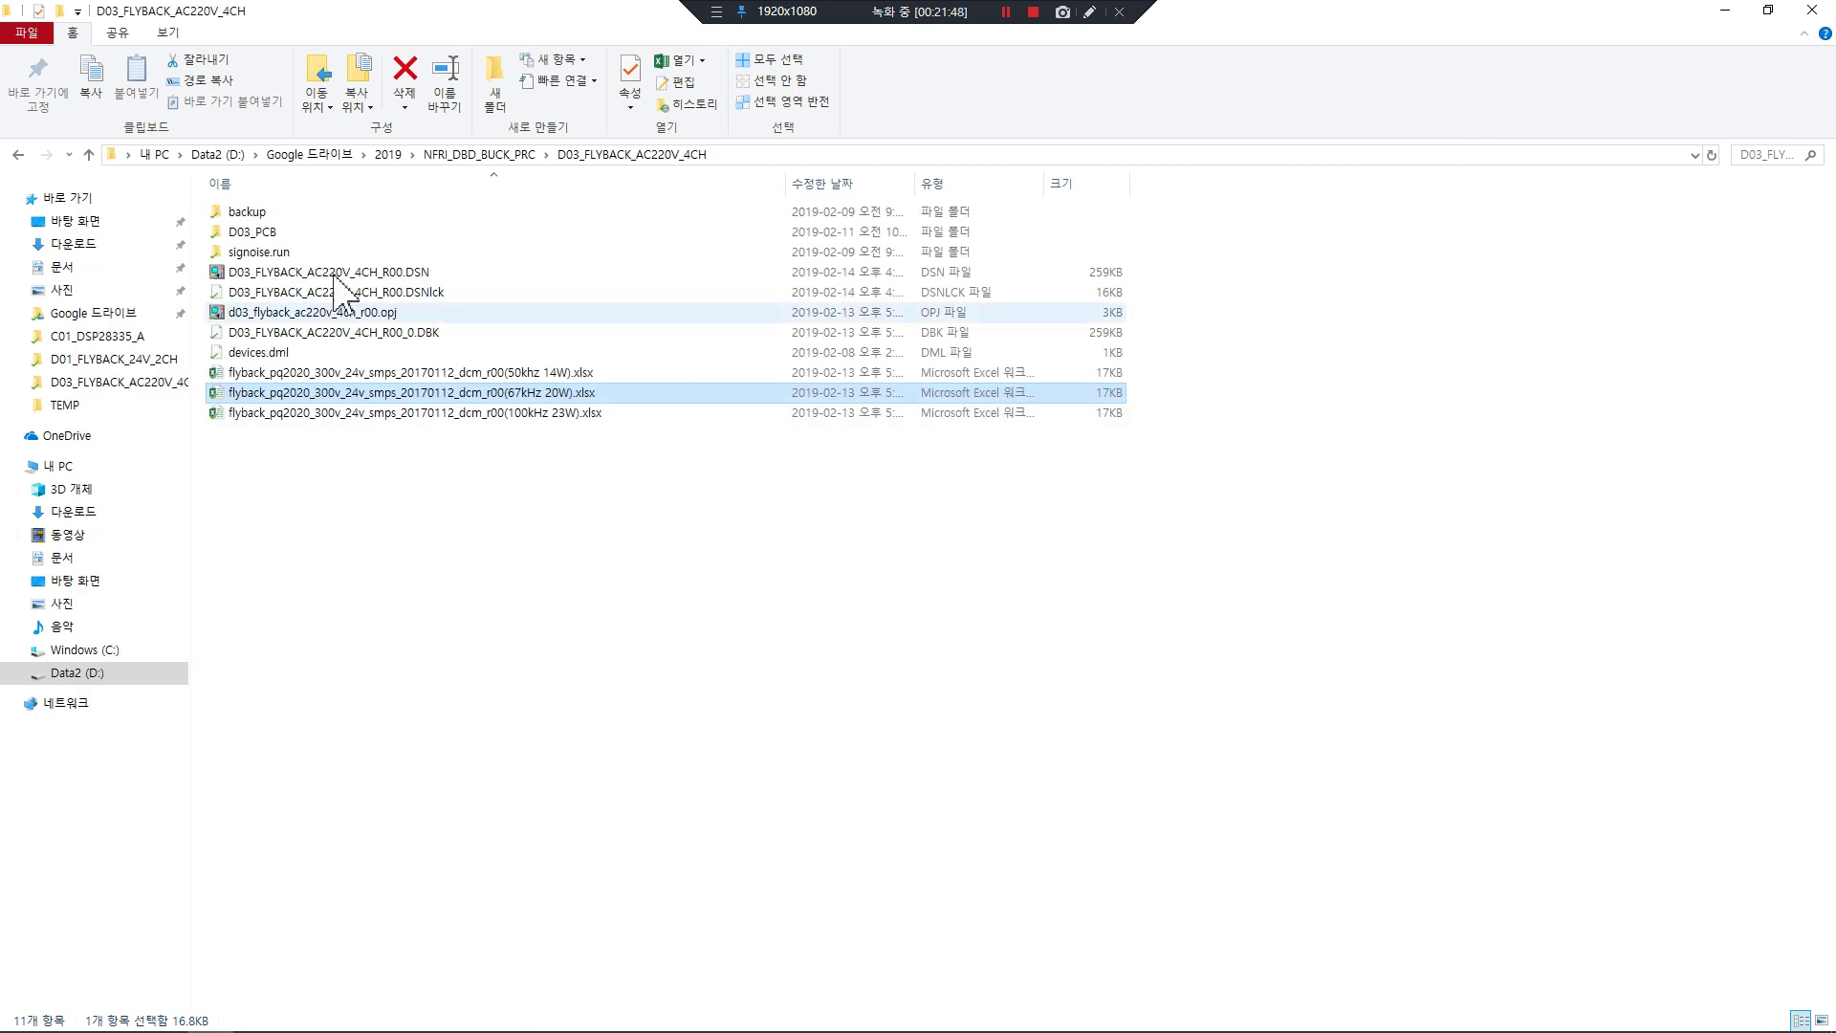
click(479, 156)
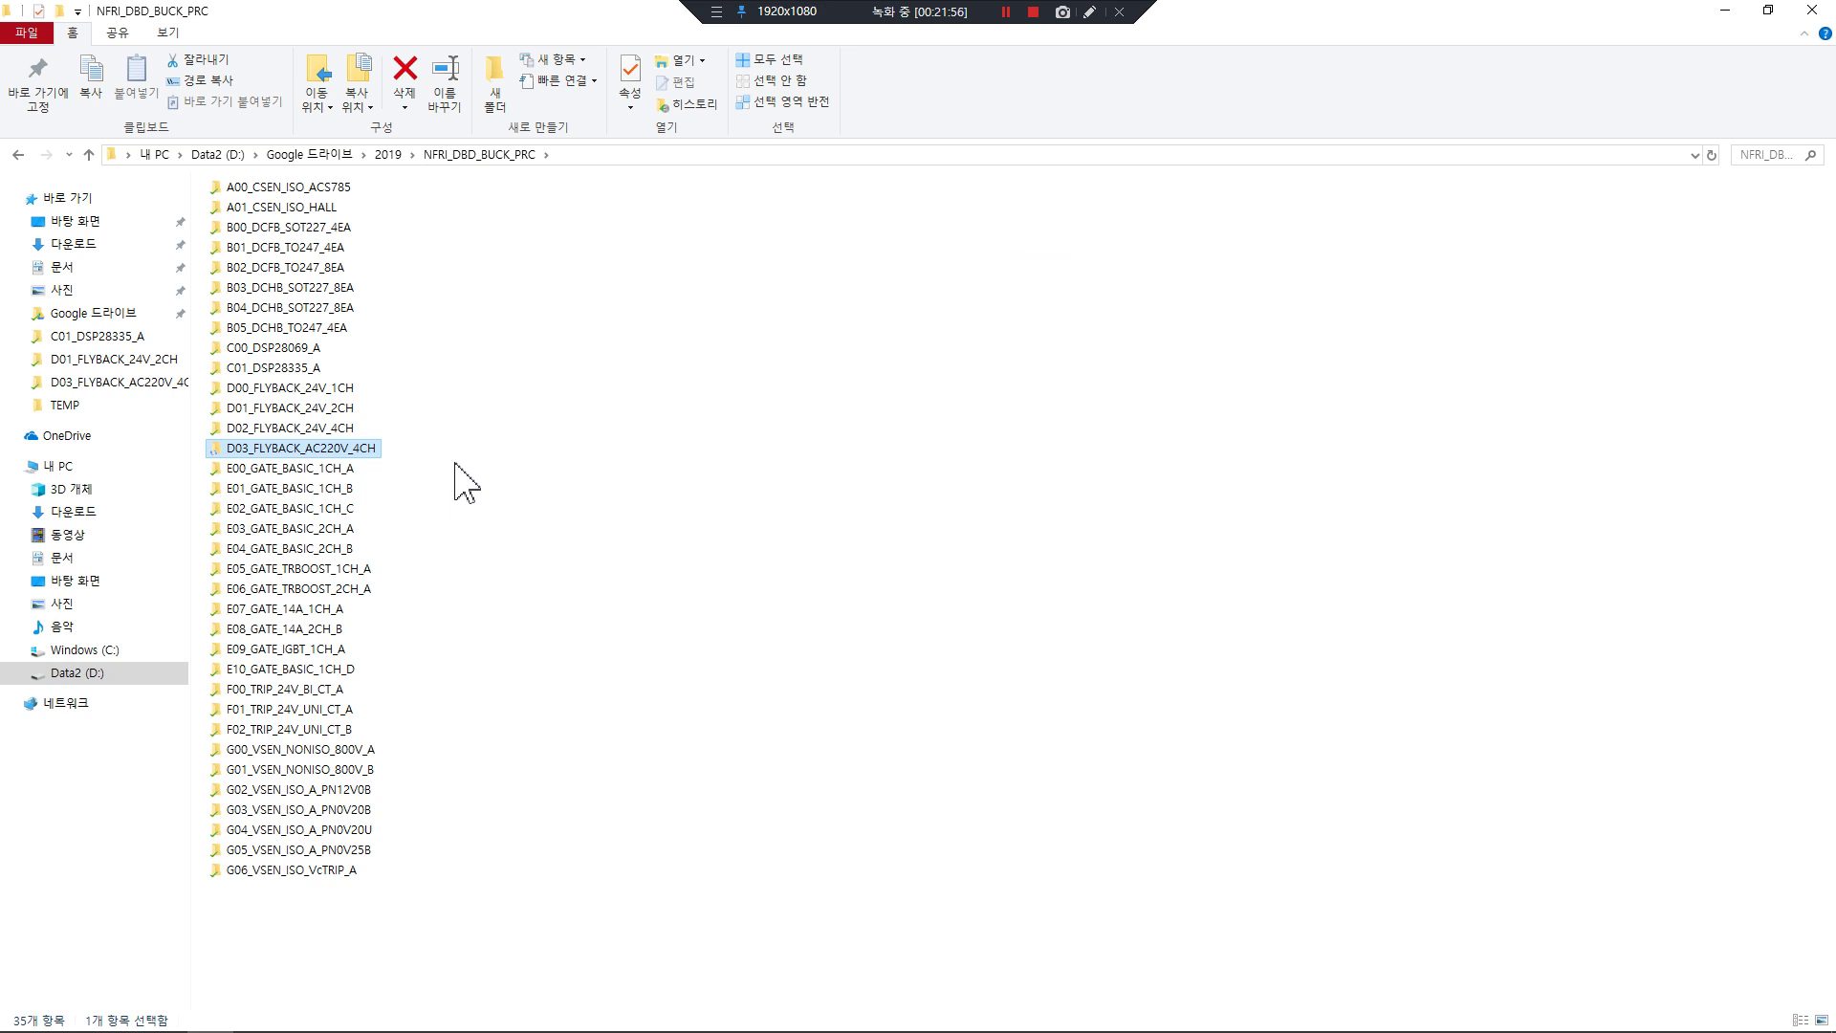
mouse_move(1176, 1029)
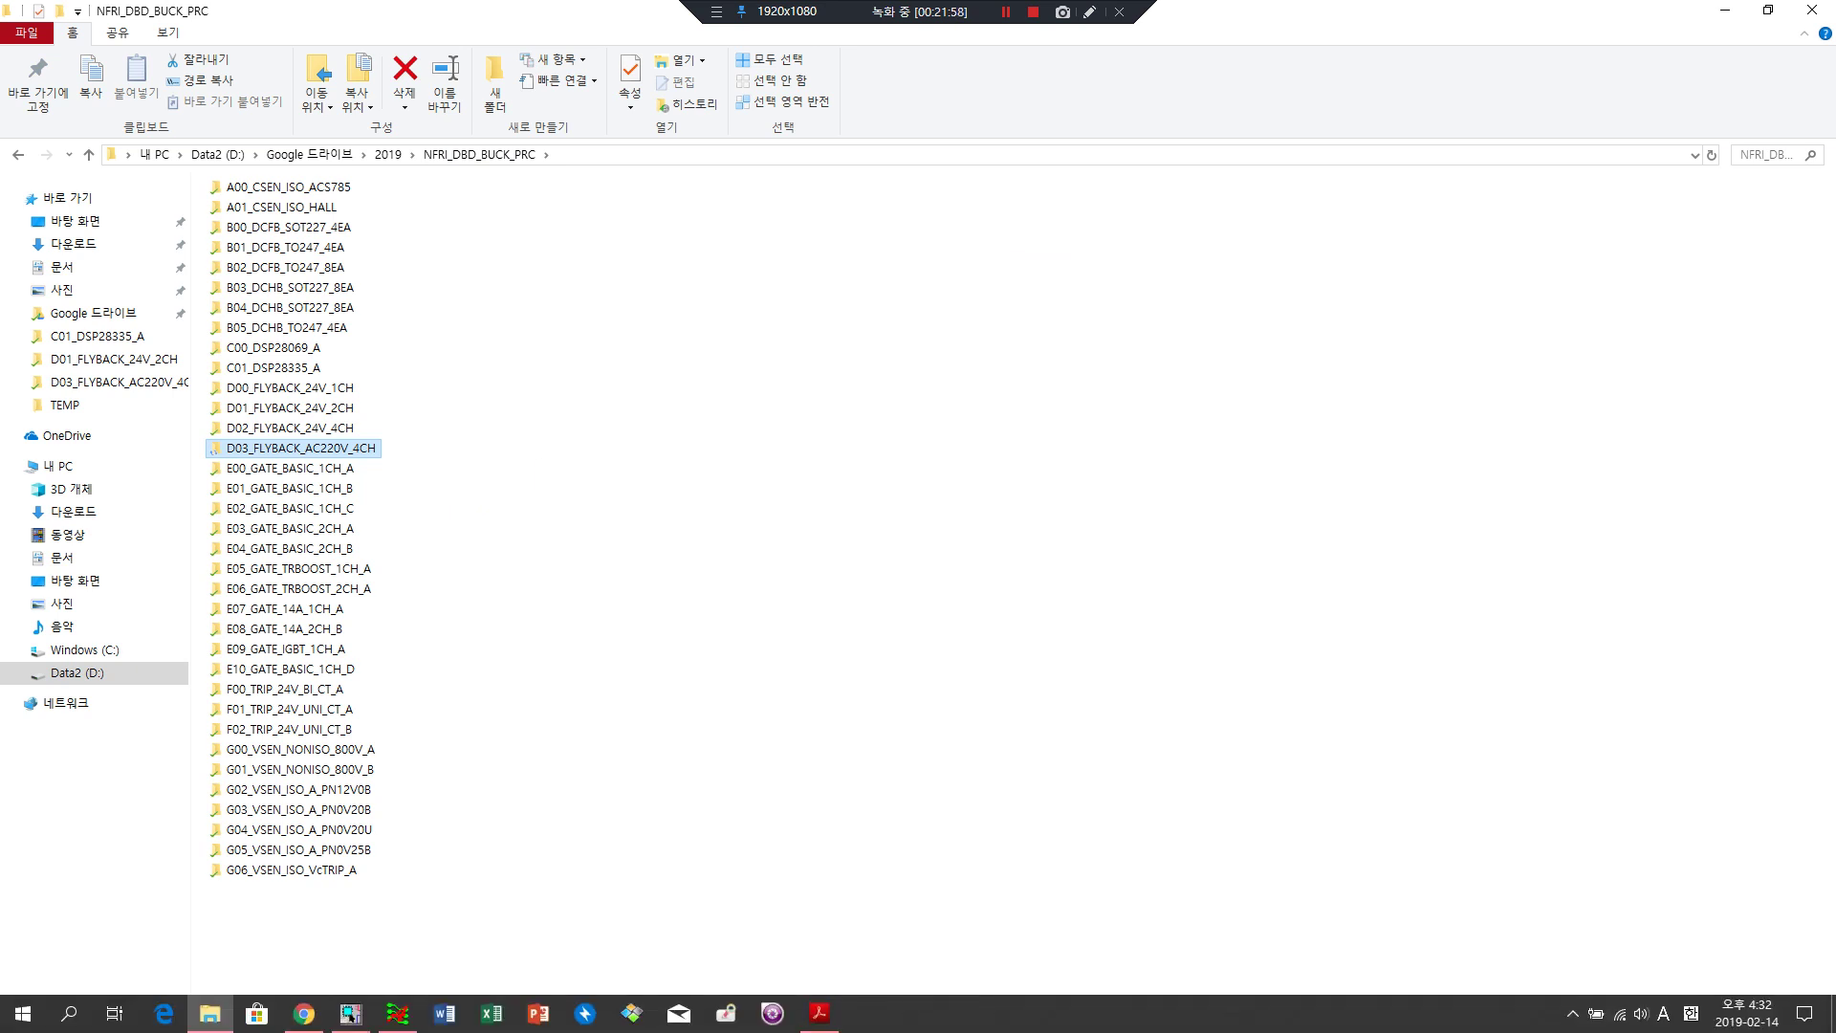